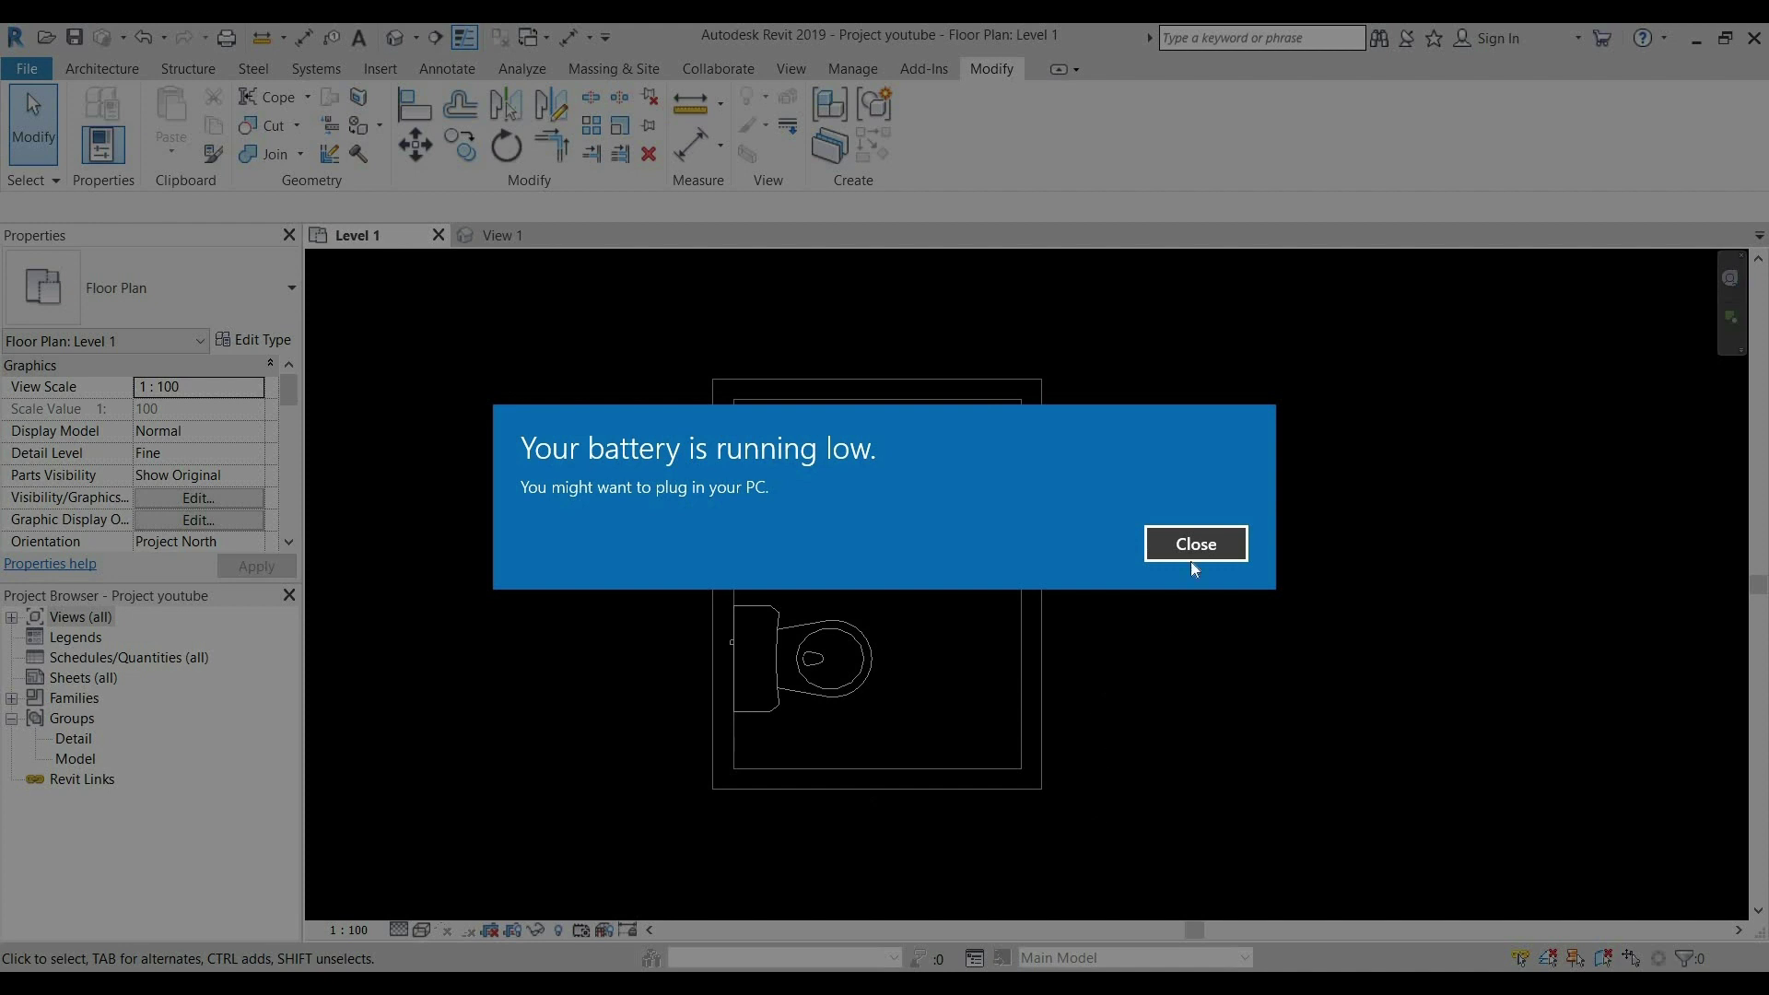
Dismiss the Windows low-battery notice to uncover the Level 1 bathroom plan
key(Return)
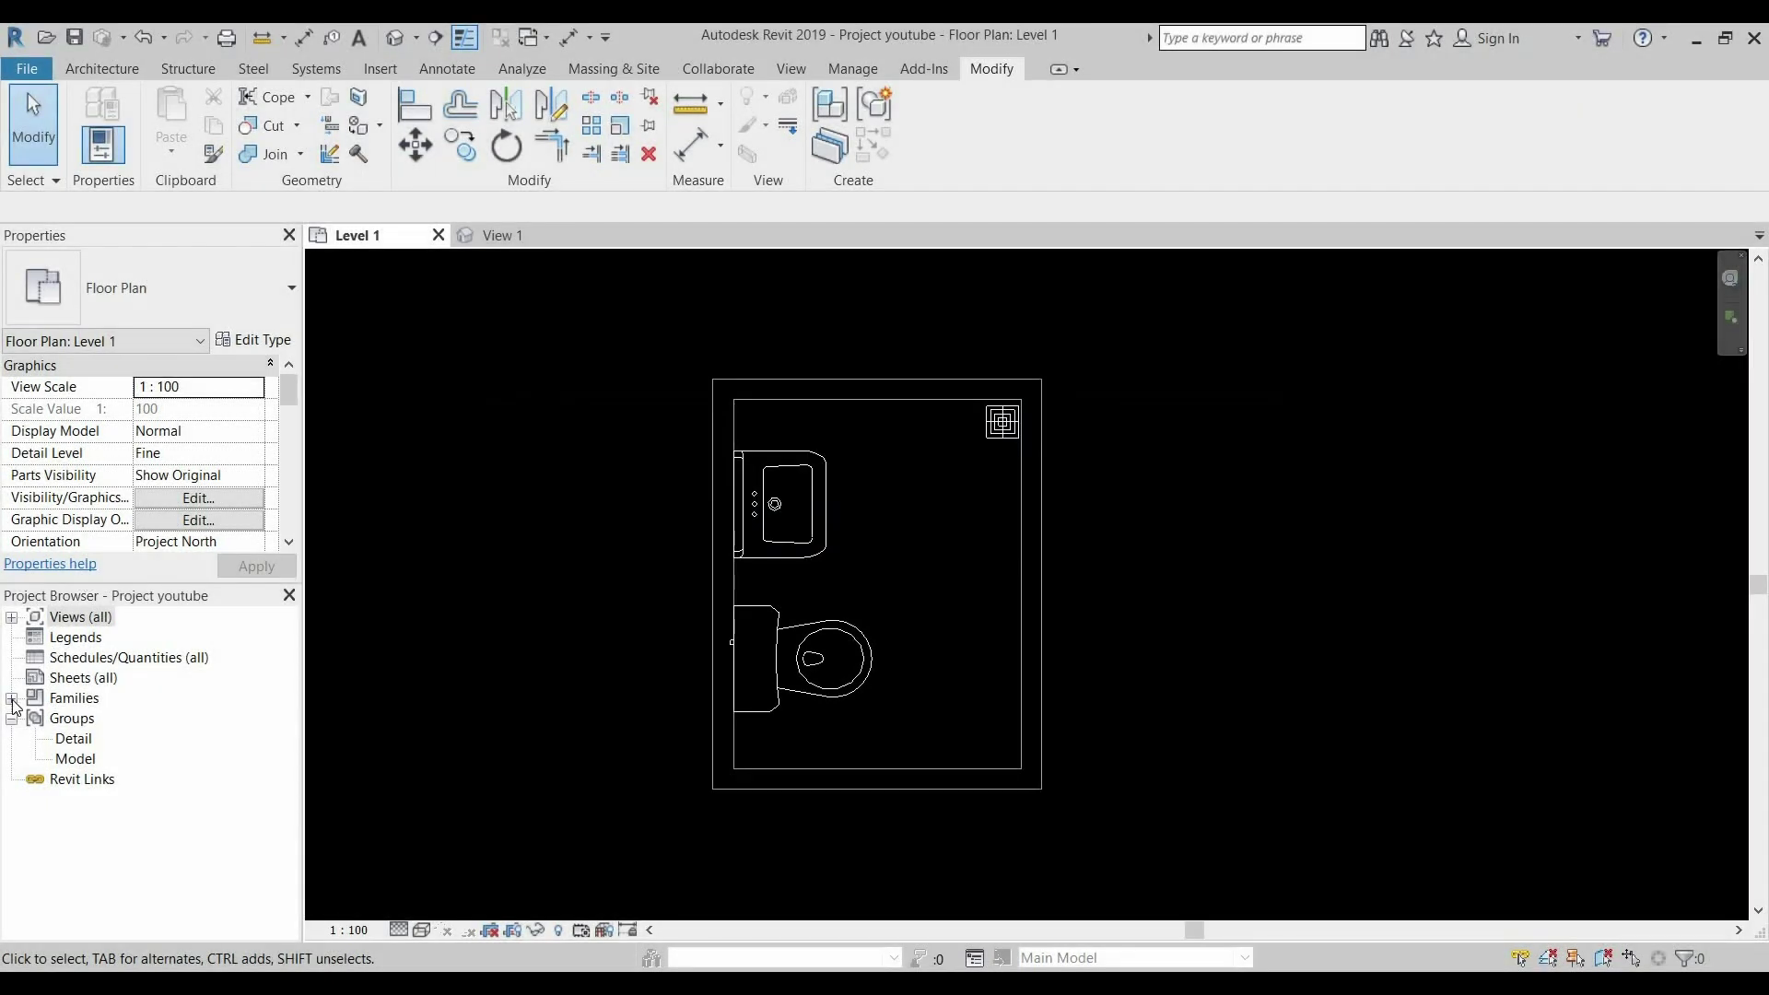
Duplicate the Default pipe type and rename the copy PVC
click(12, 700)
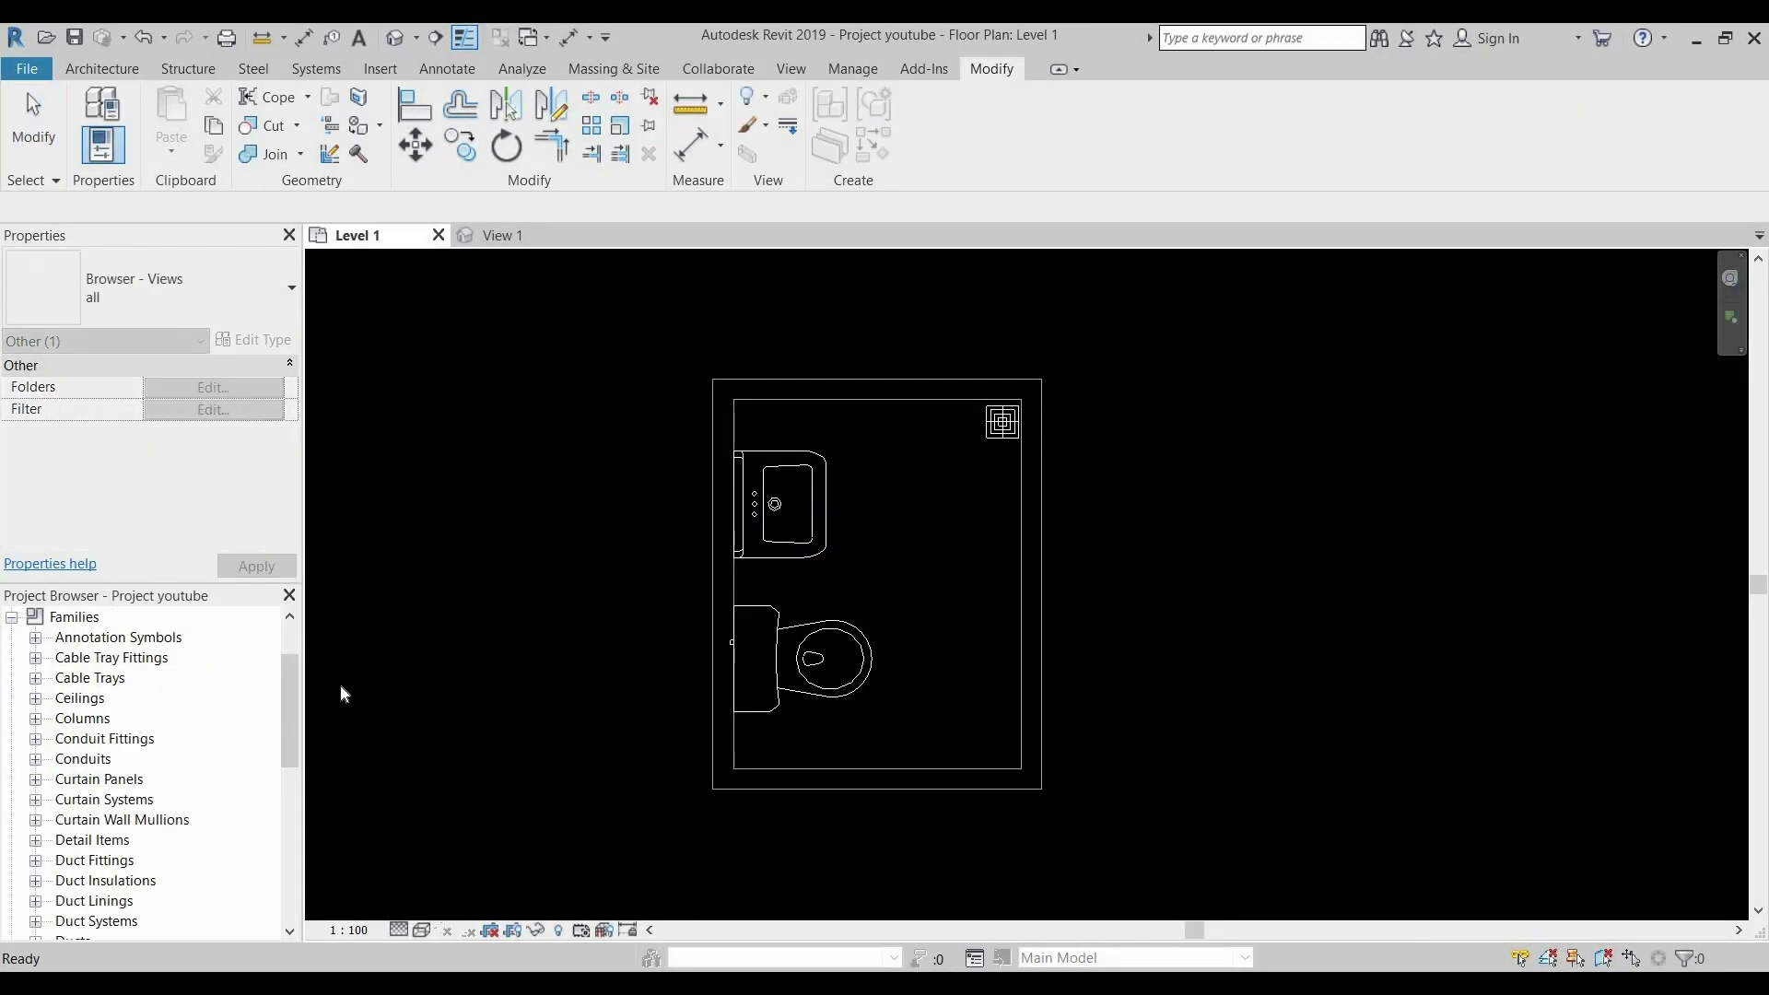
mouse_move(292, 678)
mouse_down()
mouse_move(308, 824)
mouse_move(299, 757)
mouse_move(279, 754)
mouse_up()
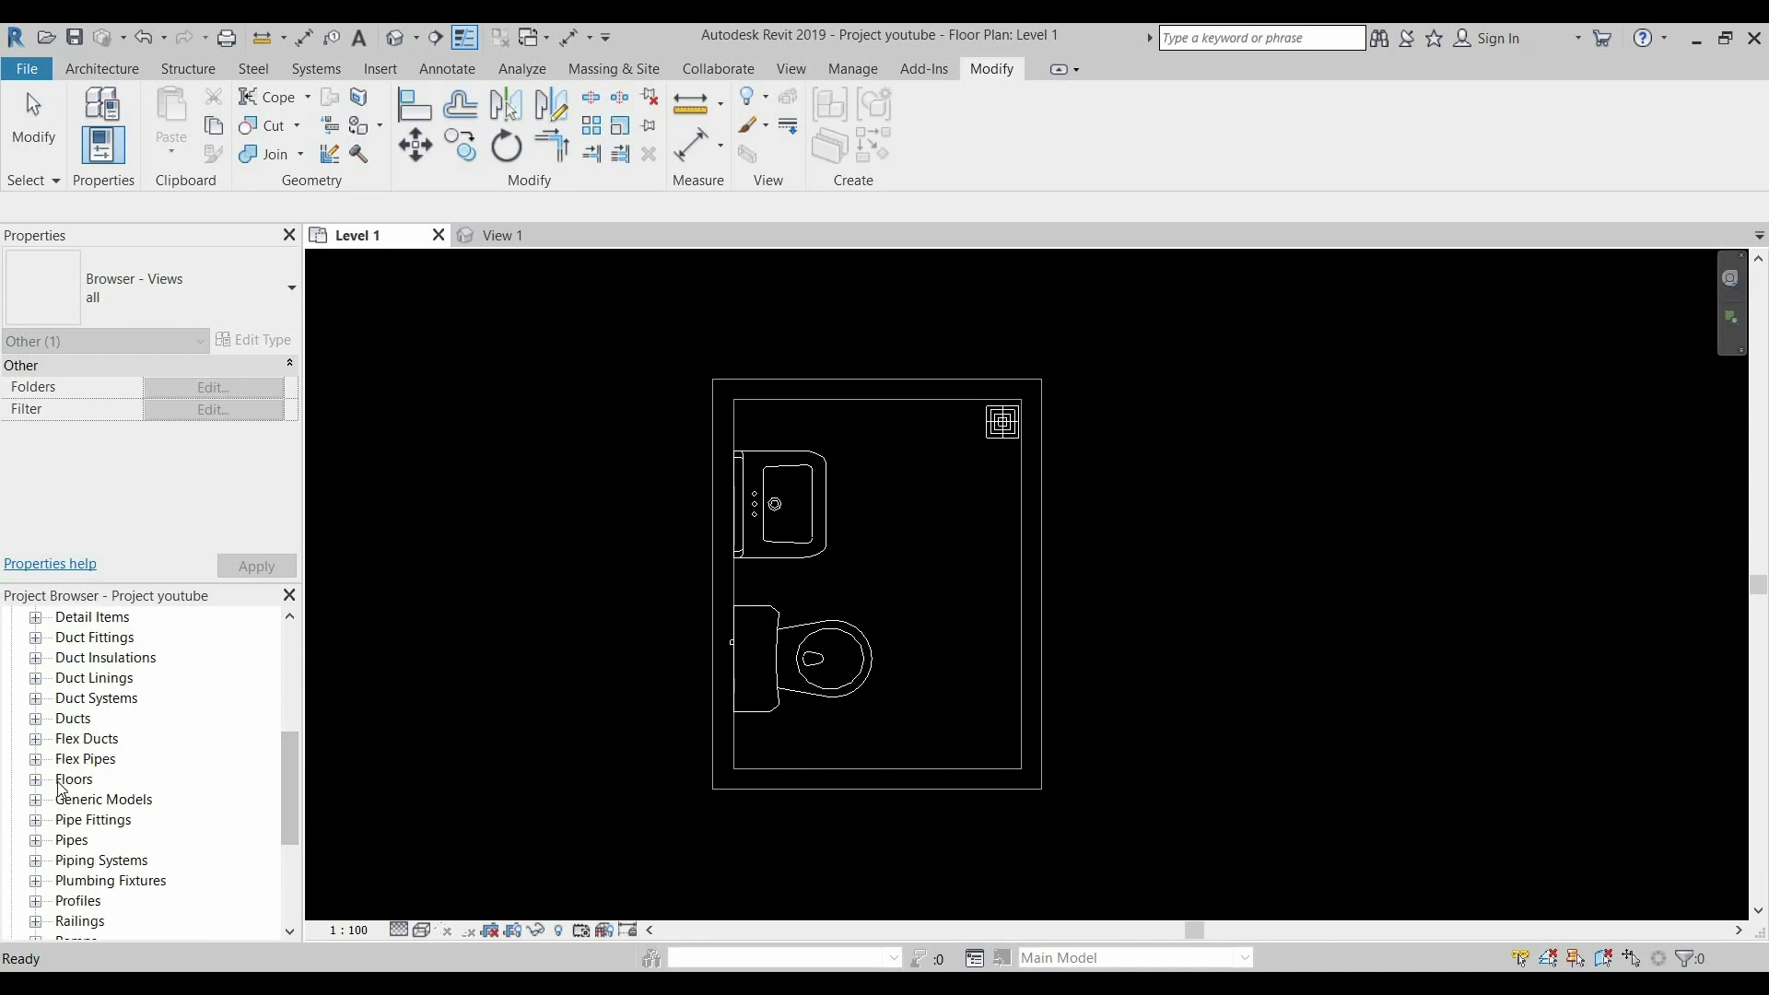
click(36, 840)
click(59, 861)
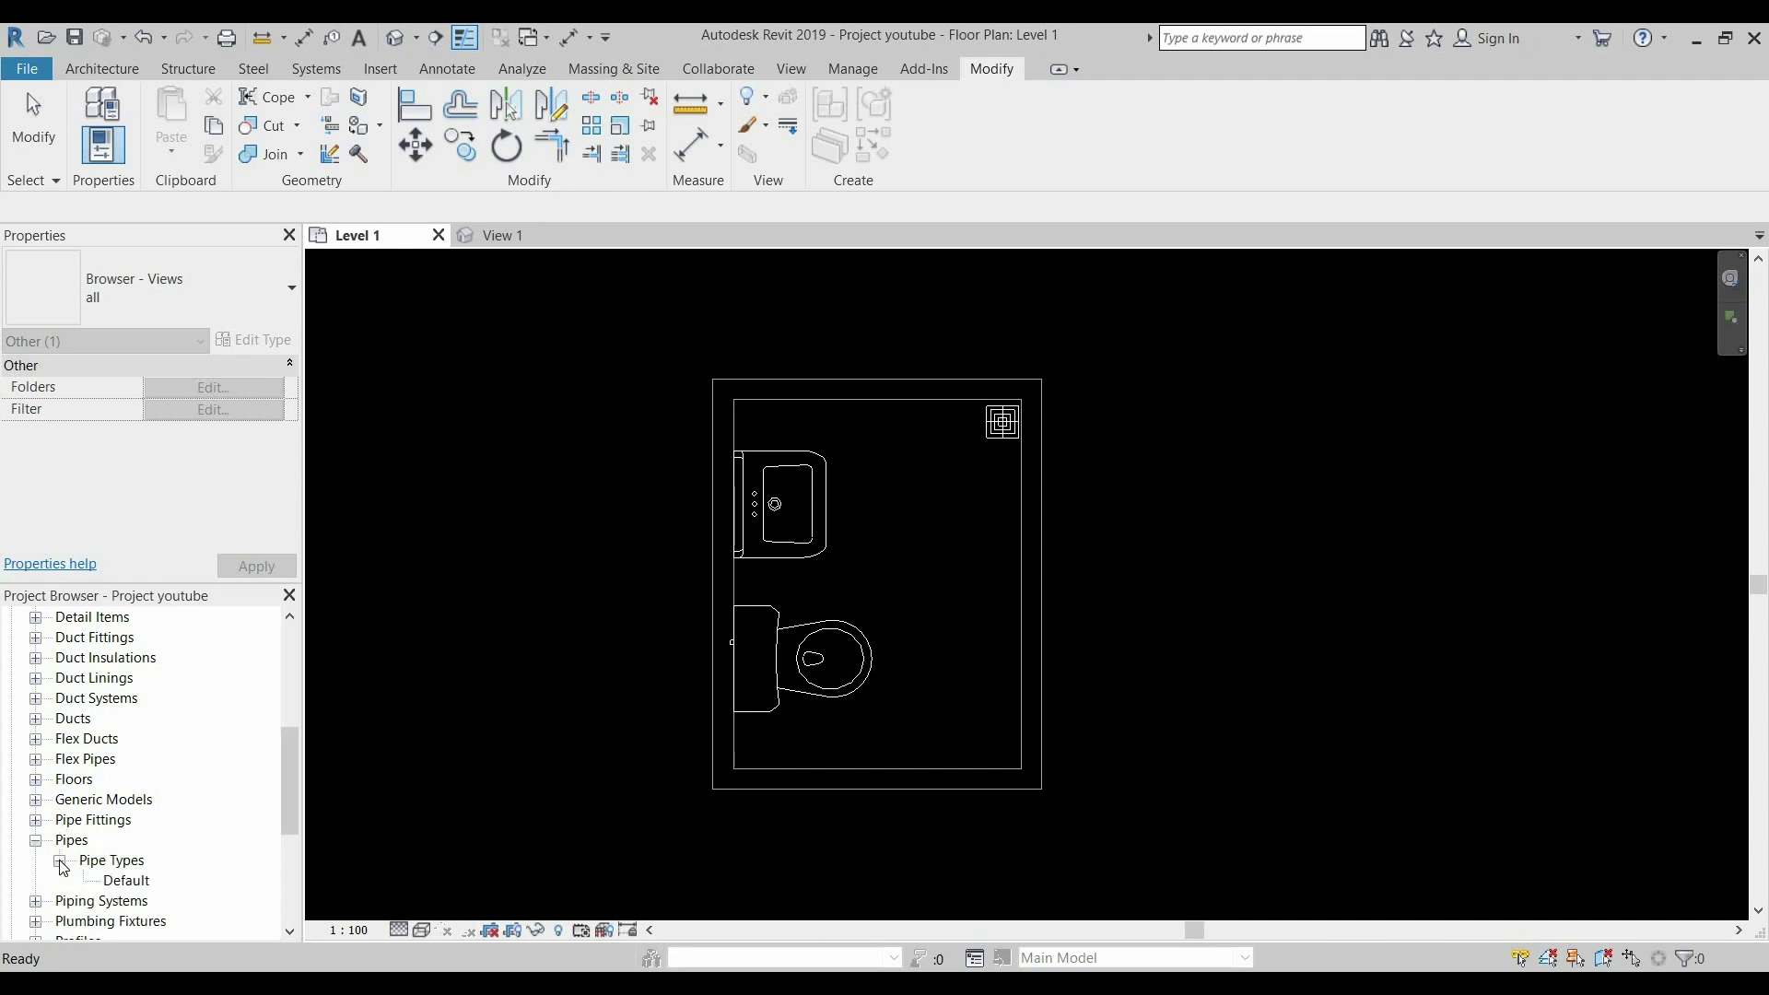
click(126, 884)
right_click(125, 884)
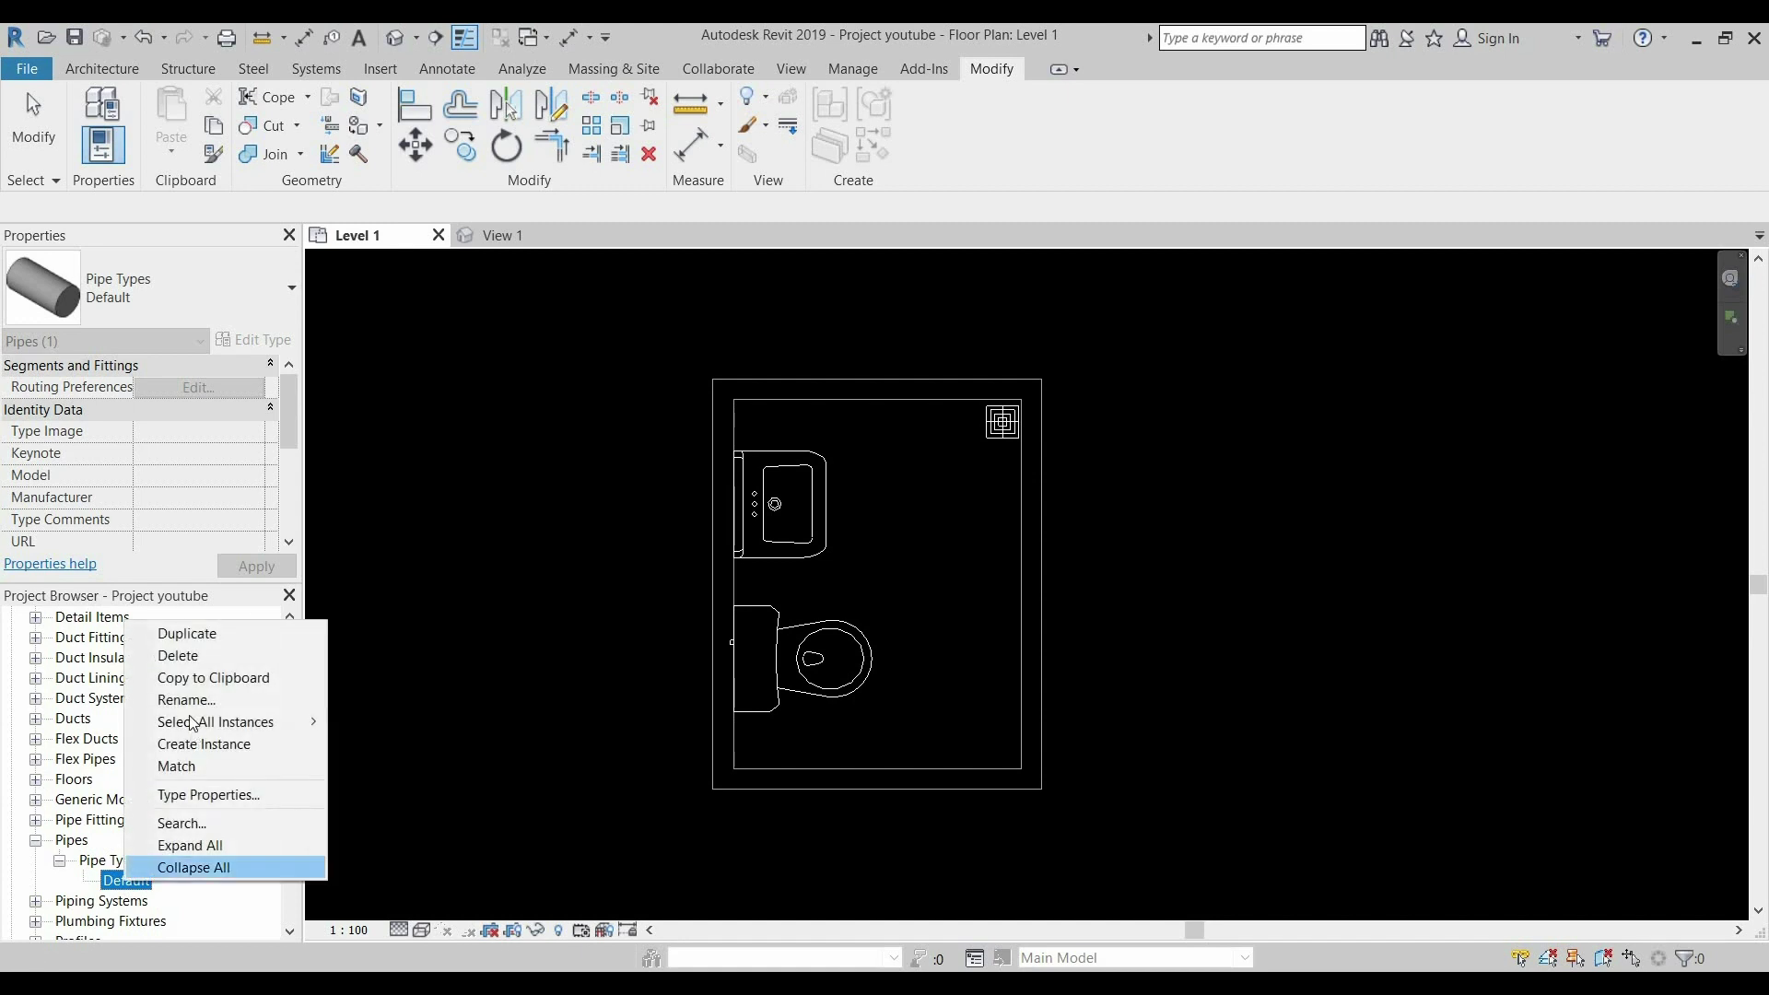
click(187, 636)
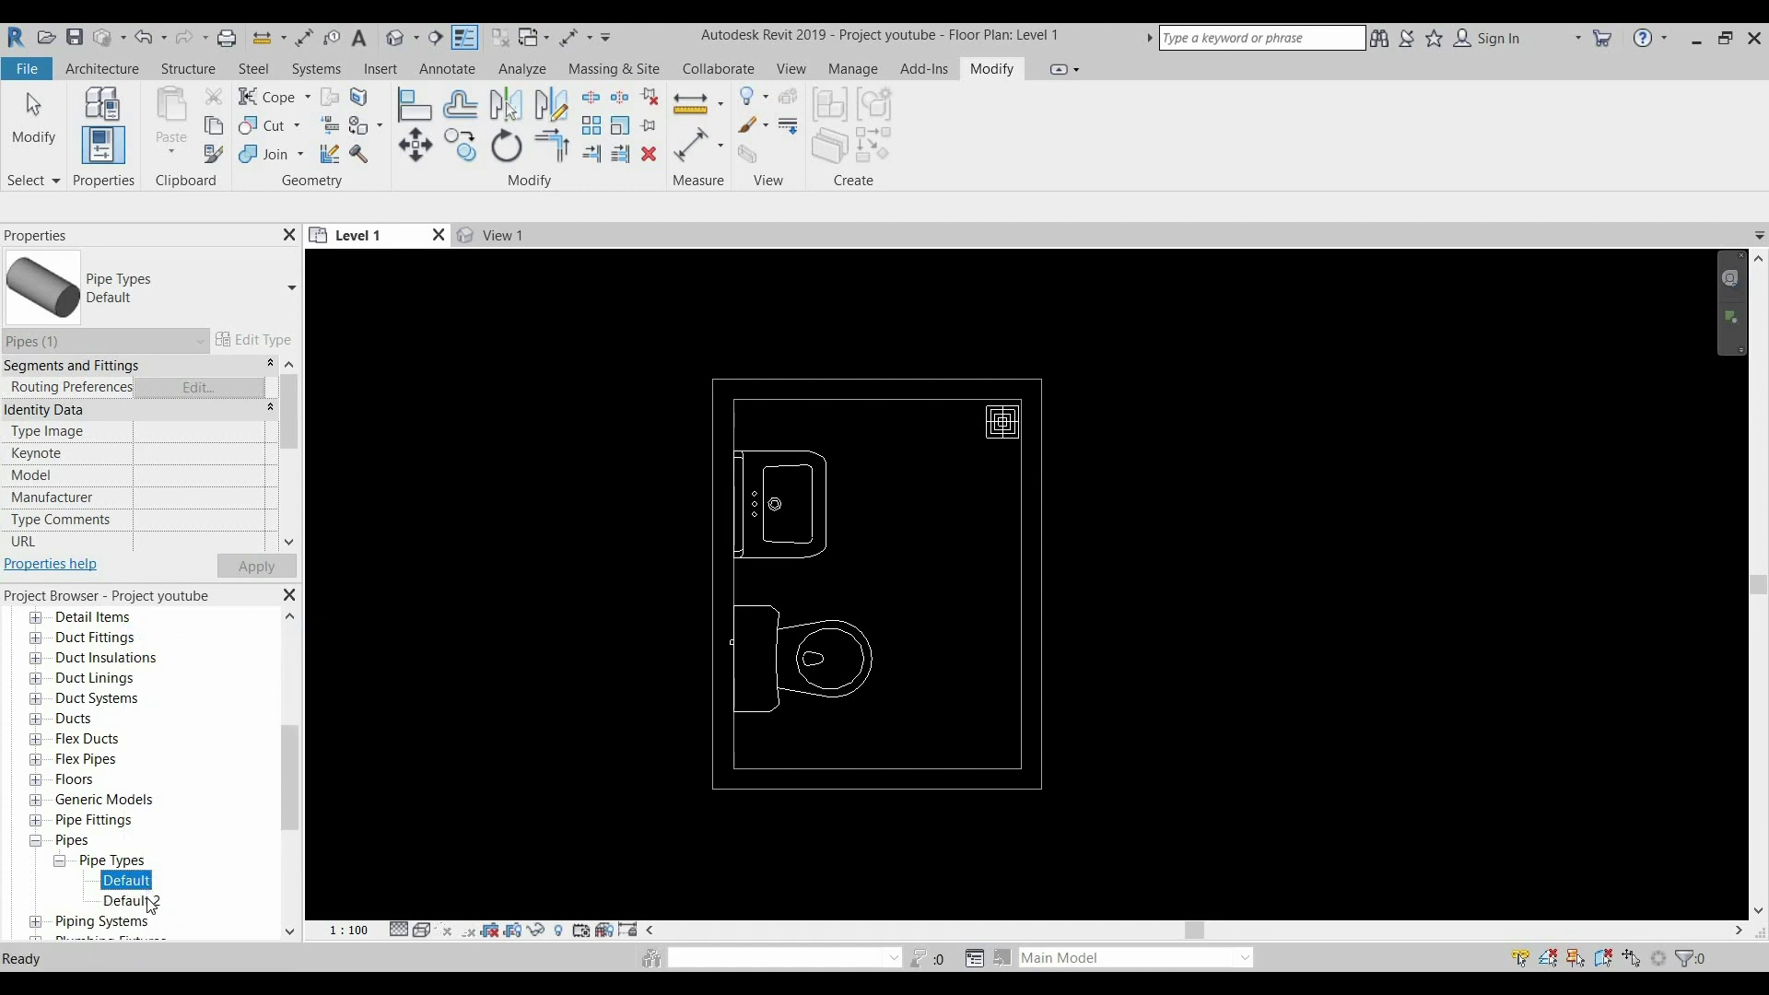
right_click(150, 903)
click(213, 717)
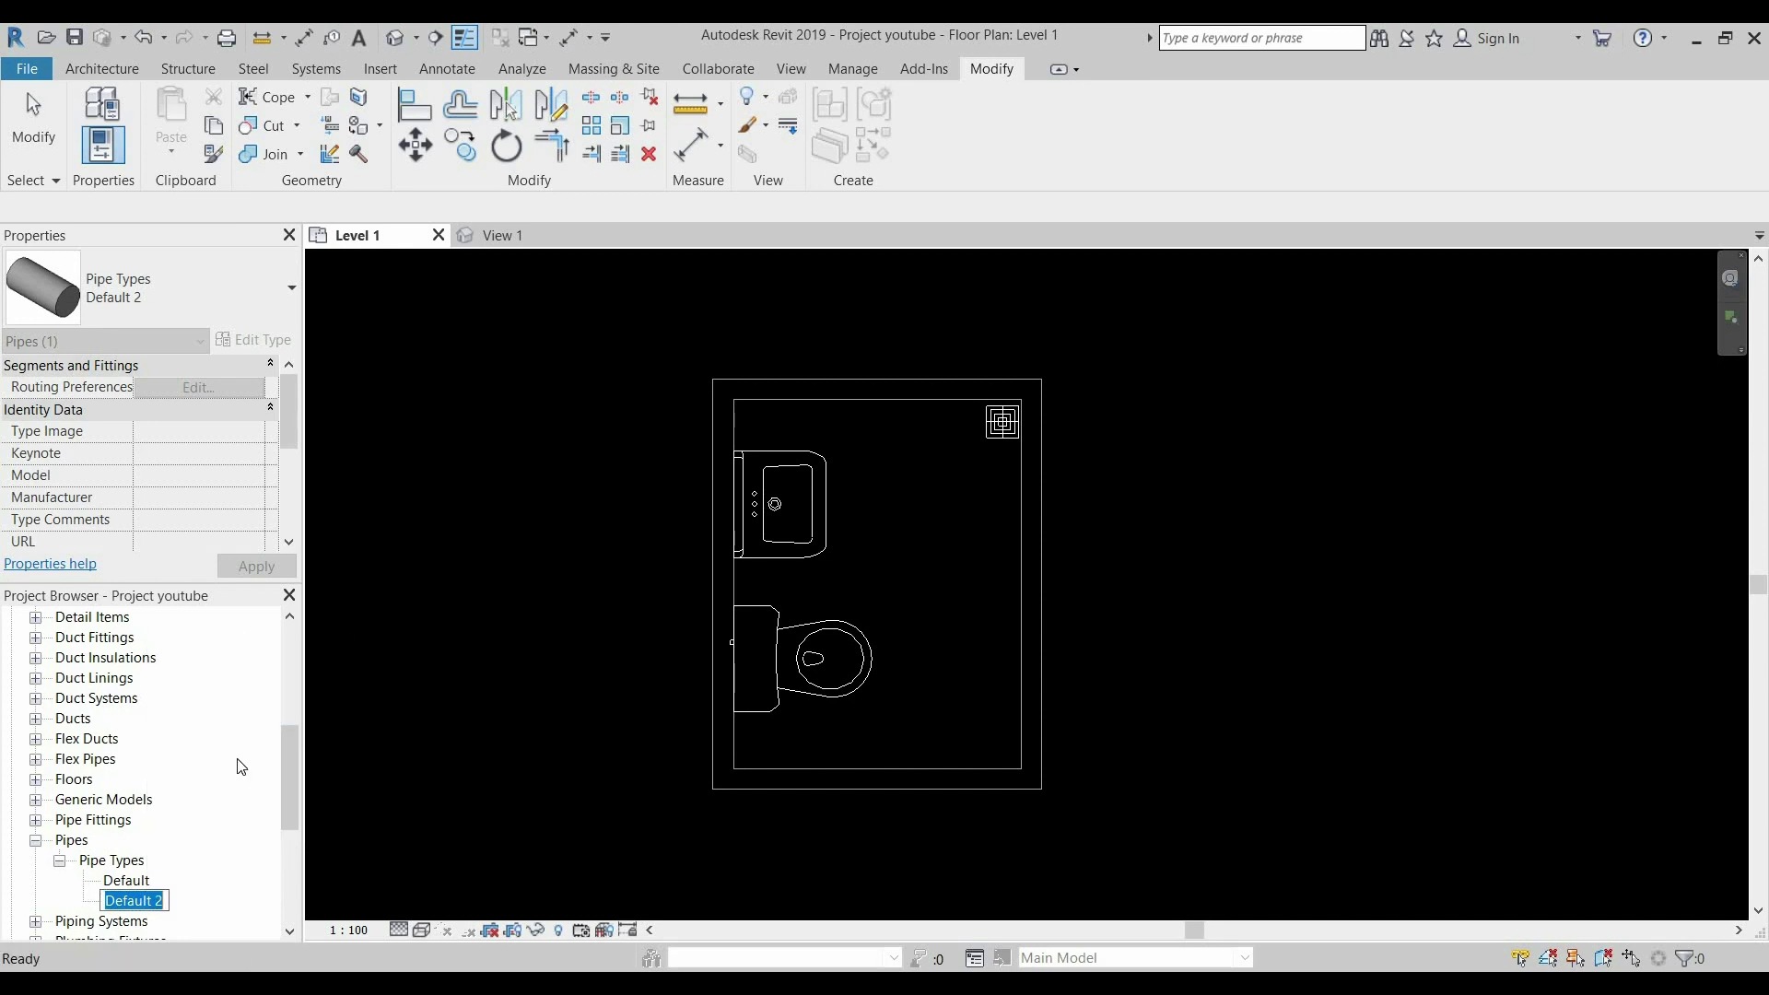
text(p)
text(P)
text(VC)
key(Return)
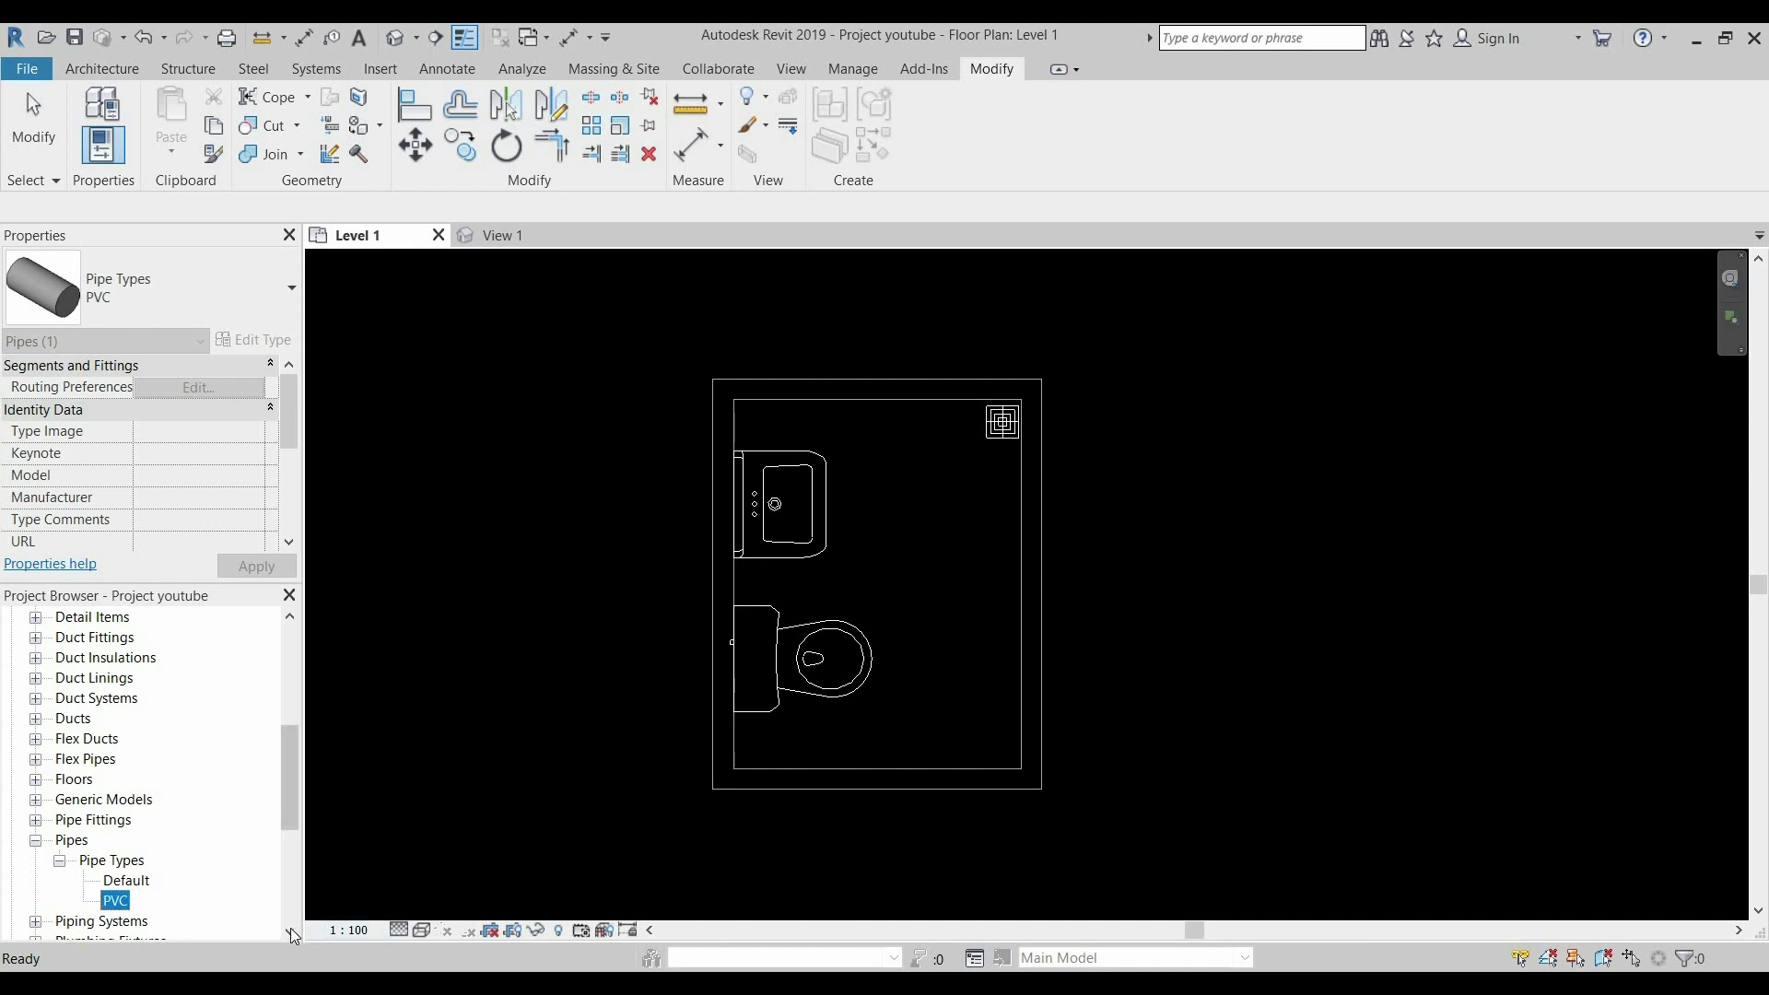
Expand Piping Systems in the Project Browser to list the existing system types
click(290, 929)
click(291, 931)
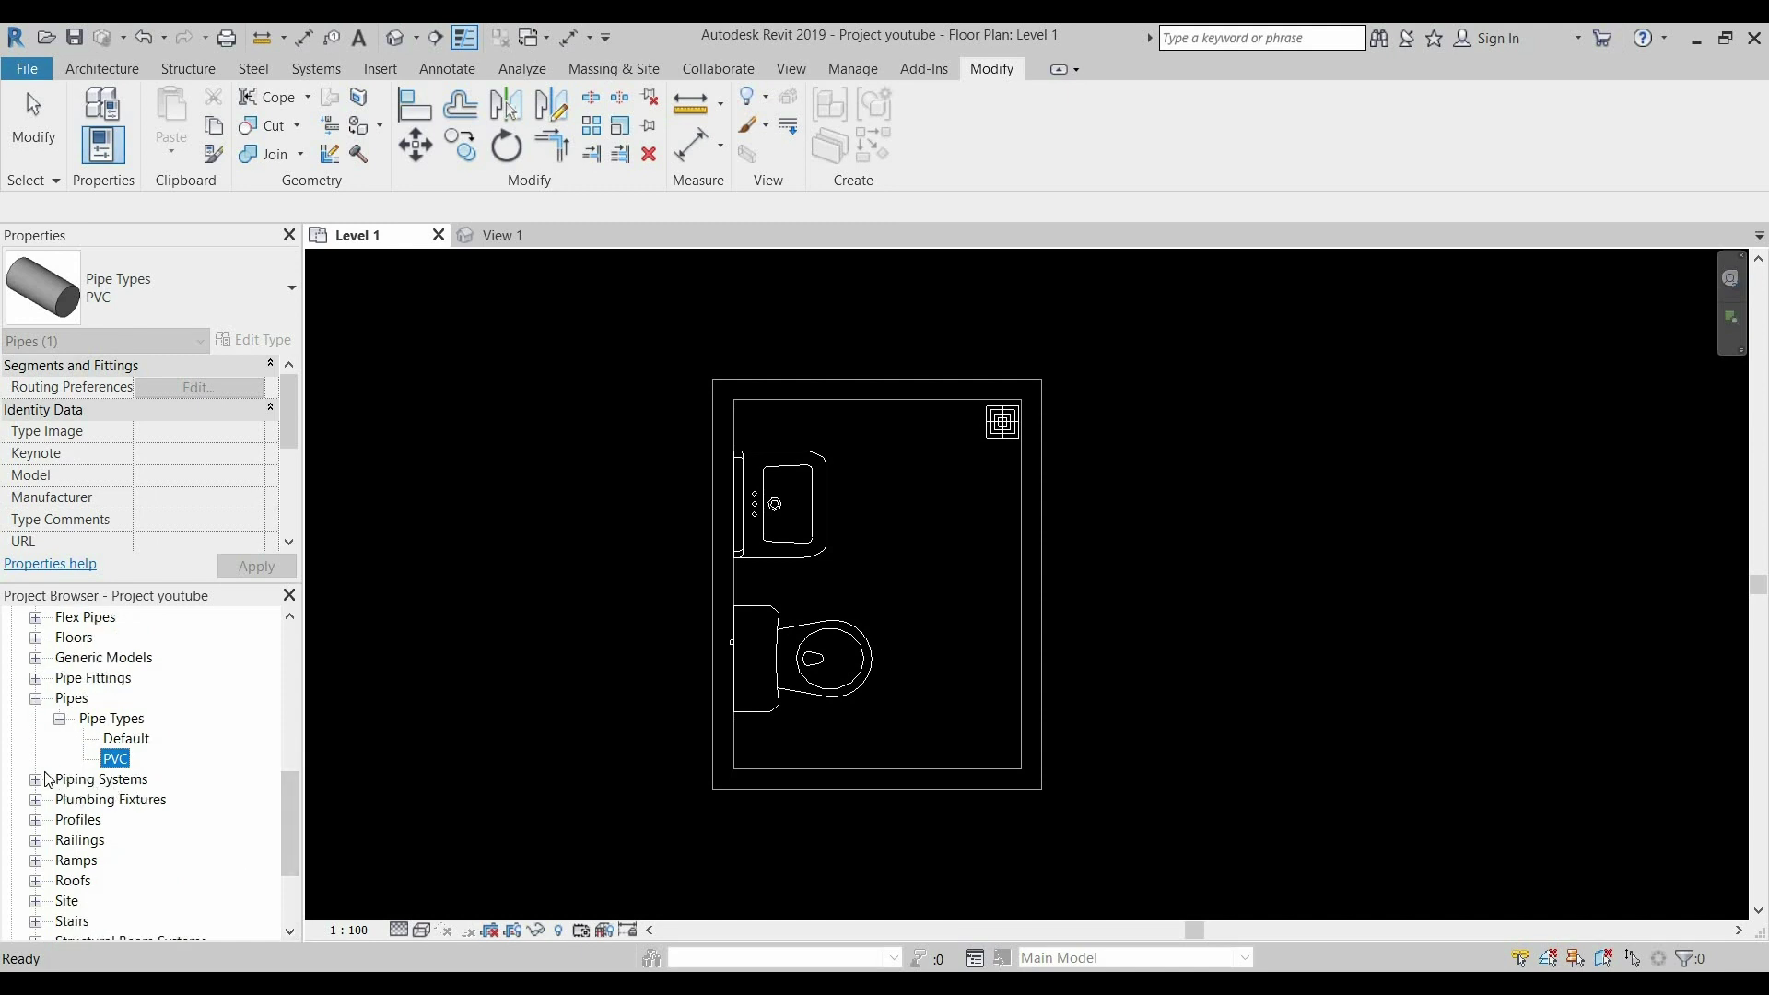
click(36, 781)
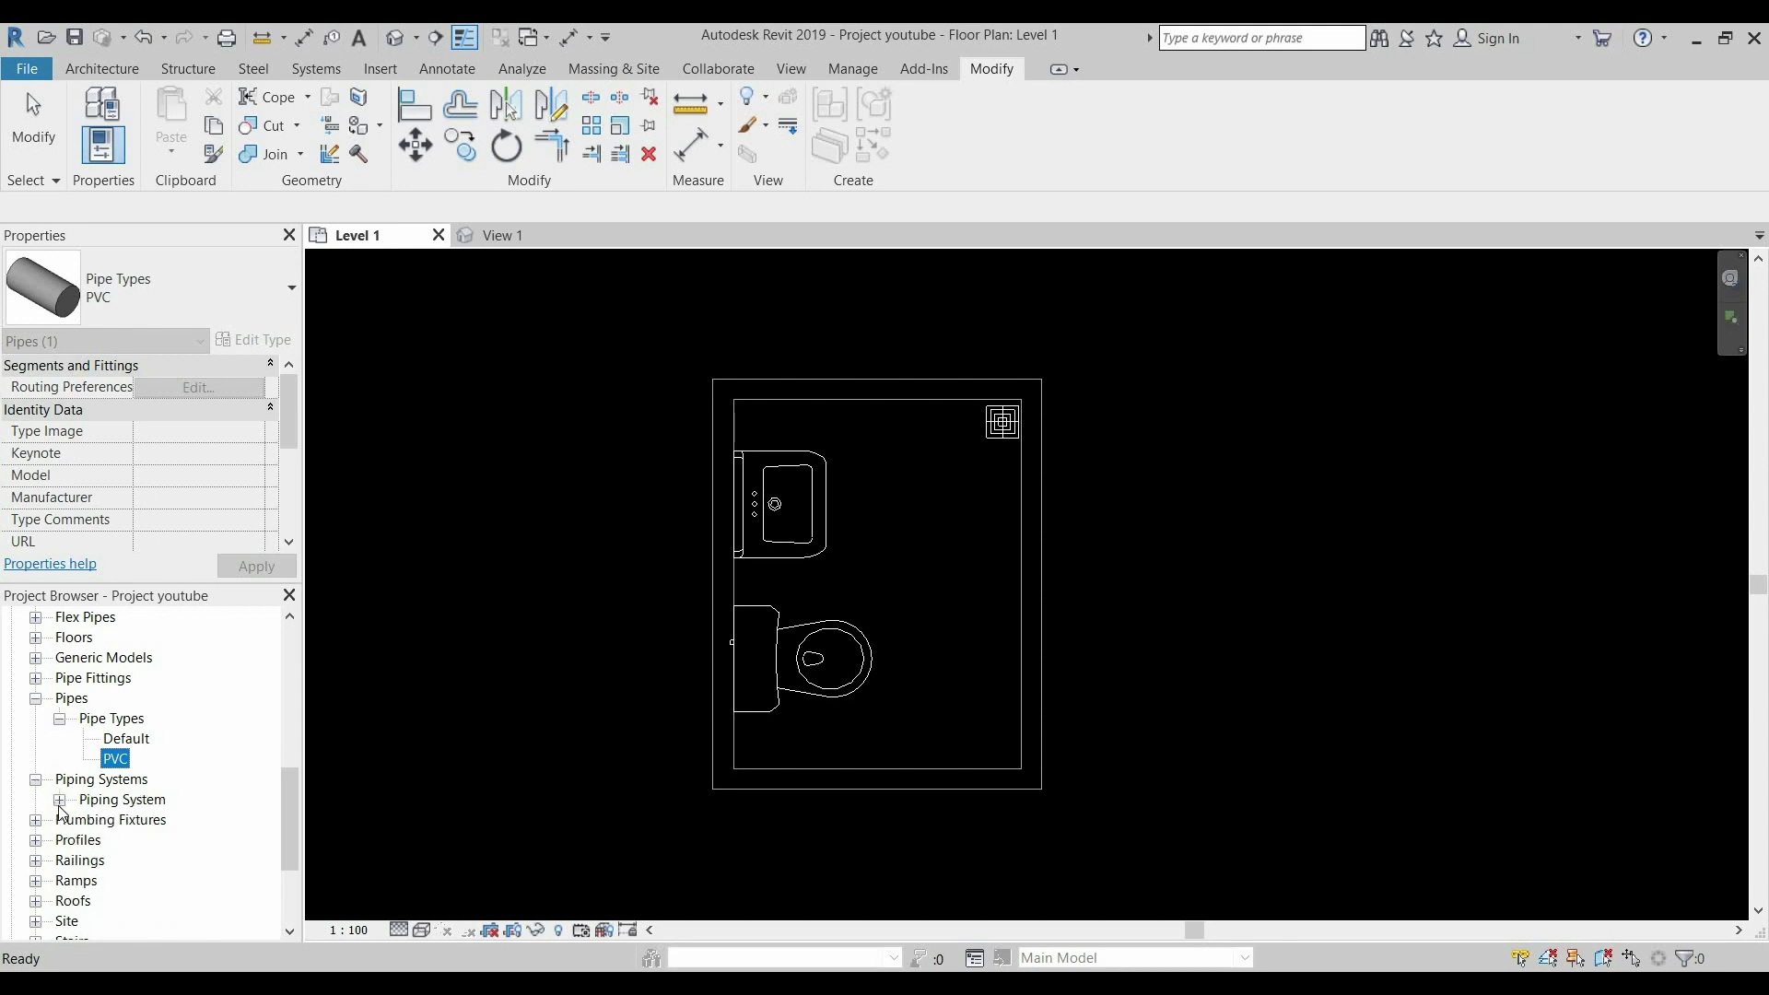
click(60, 801)
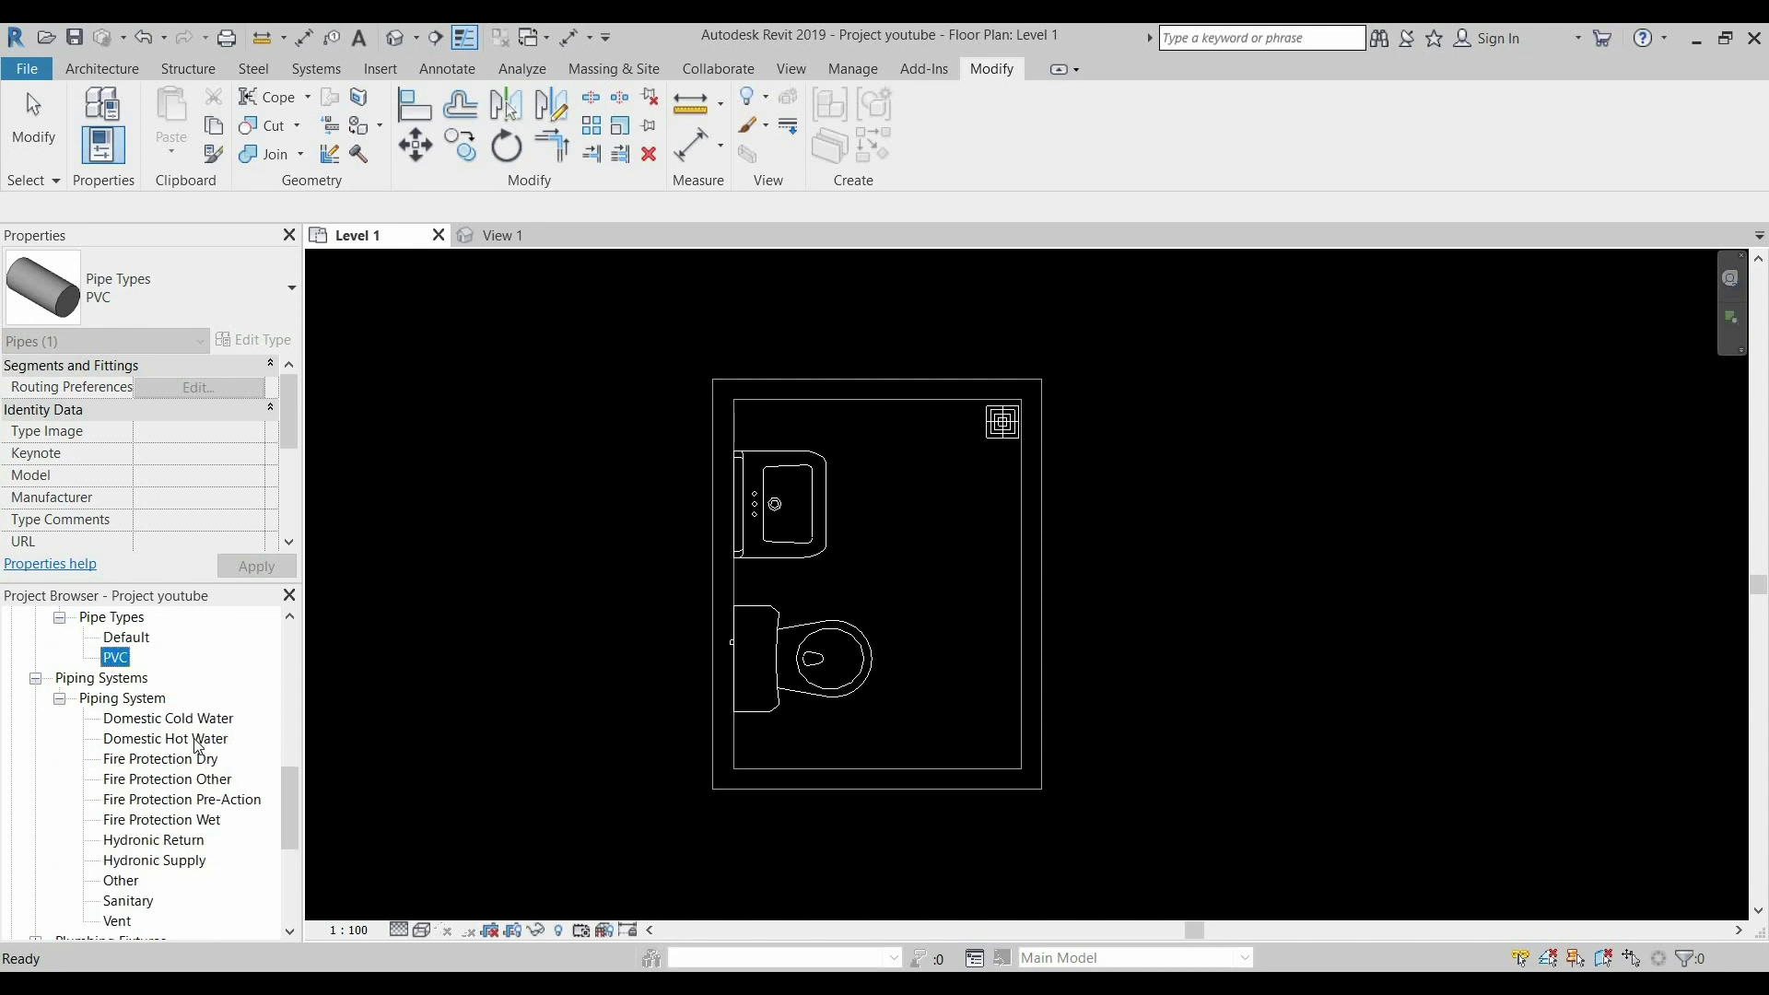
Duplicate the Sanitary piping system and rename the copy Waste Water
right_click(130, 901)
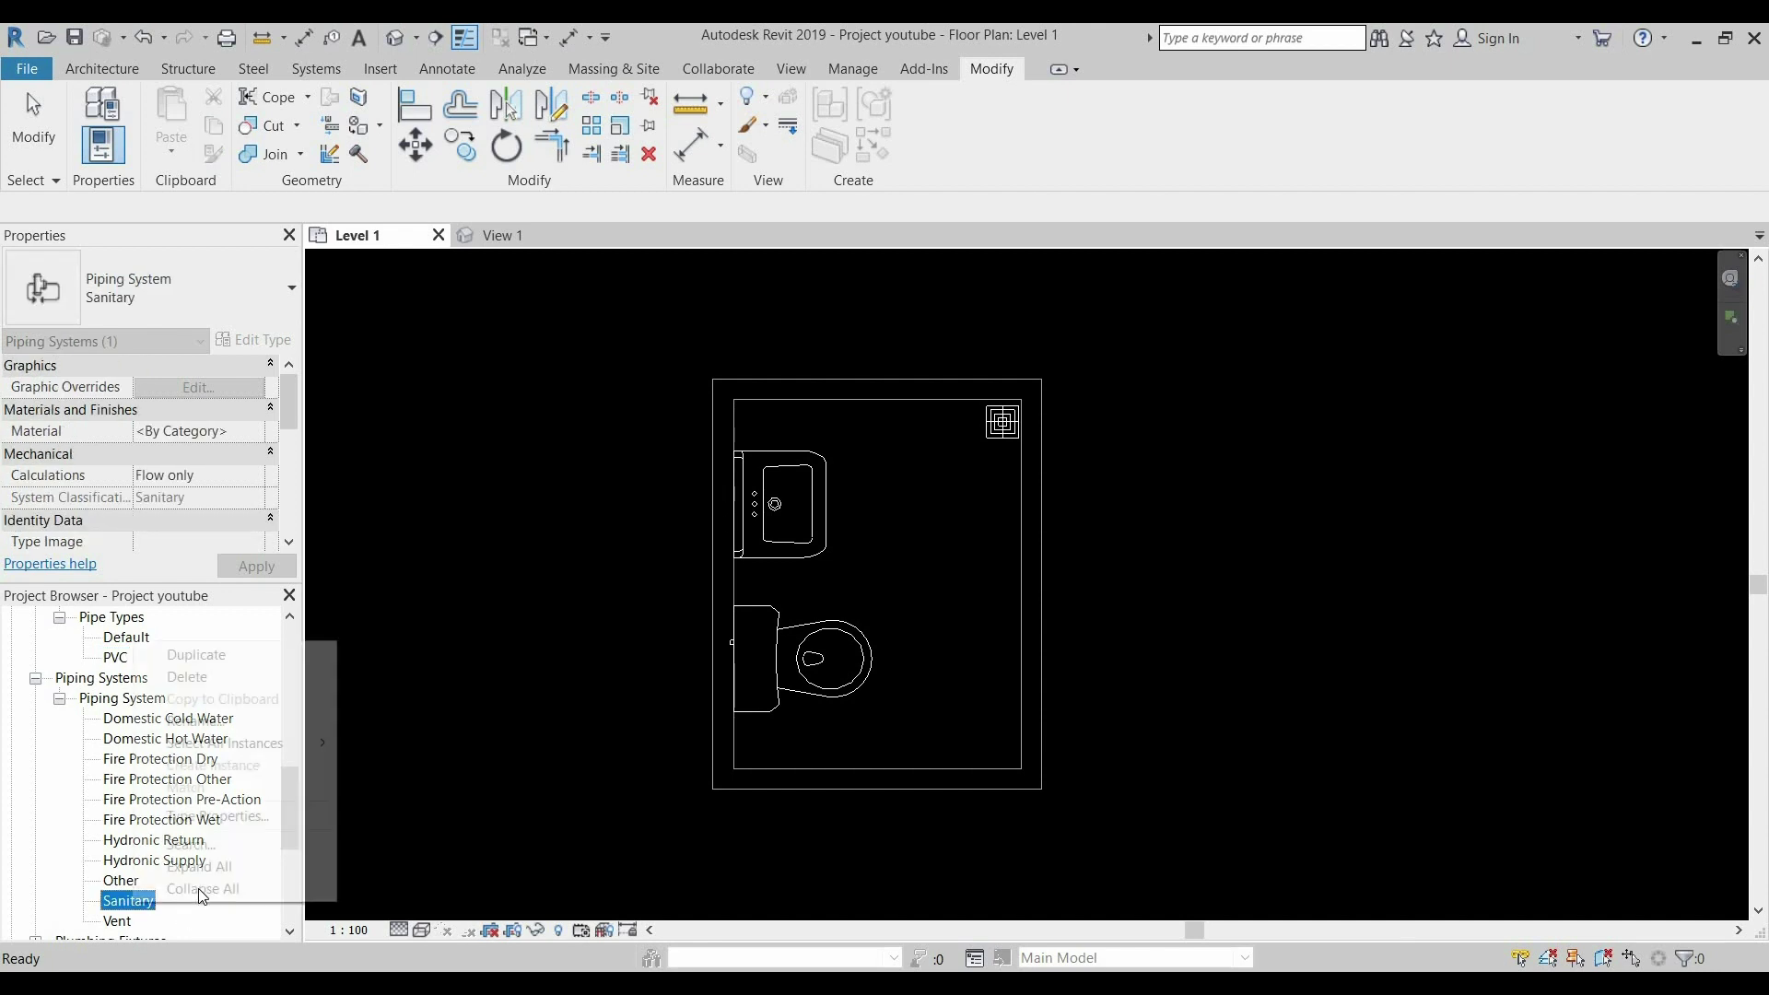
click(195, 655)
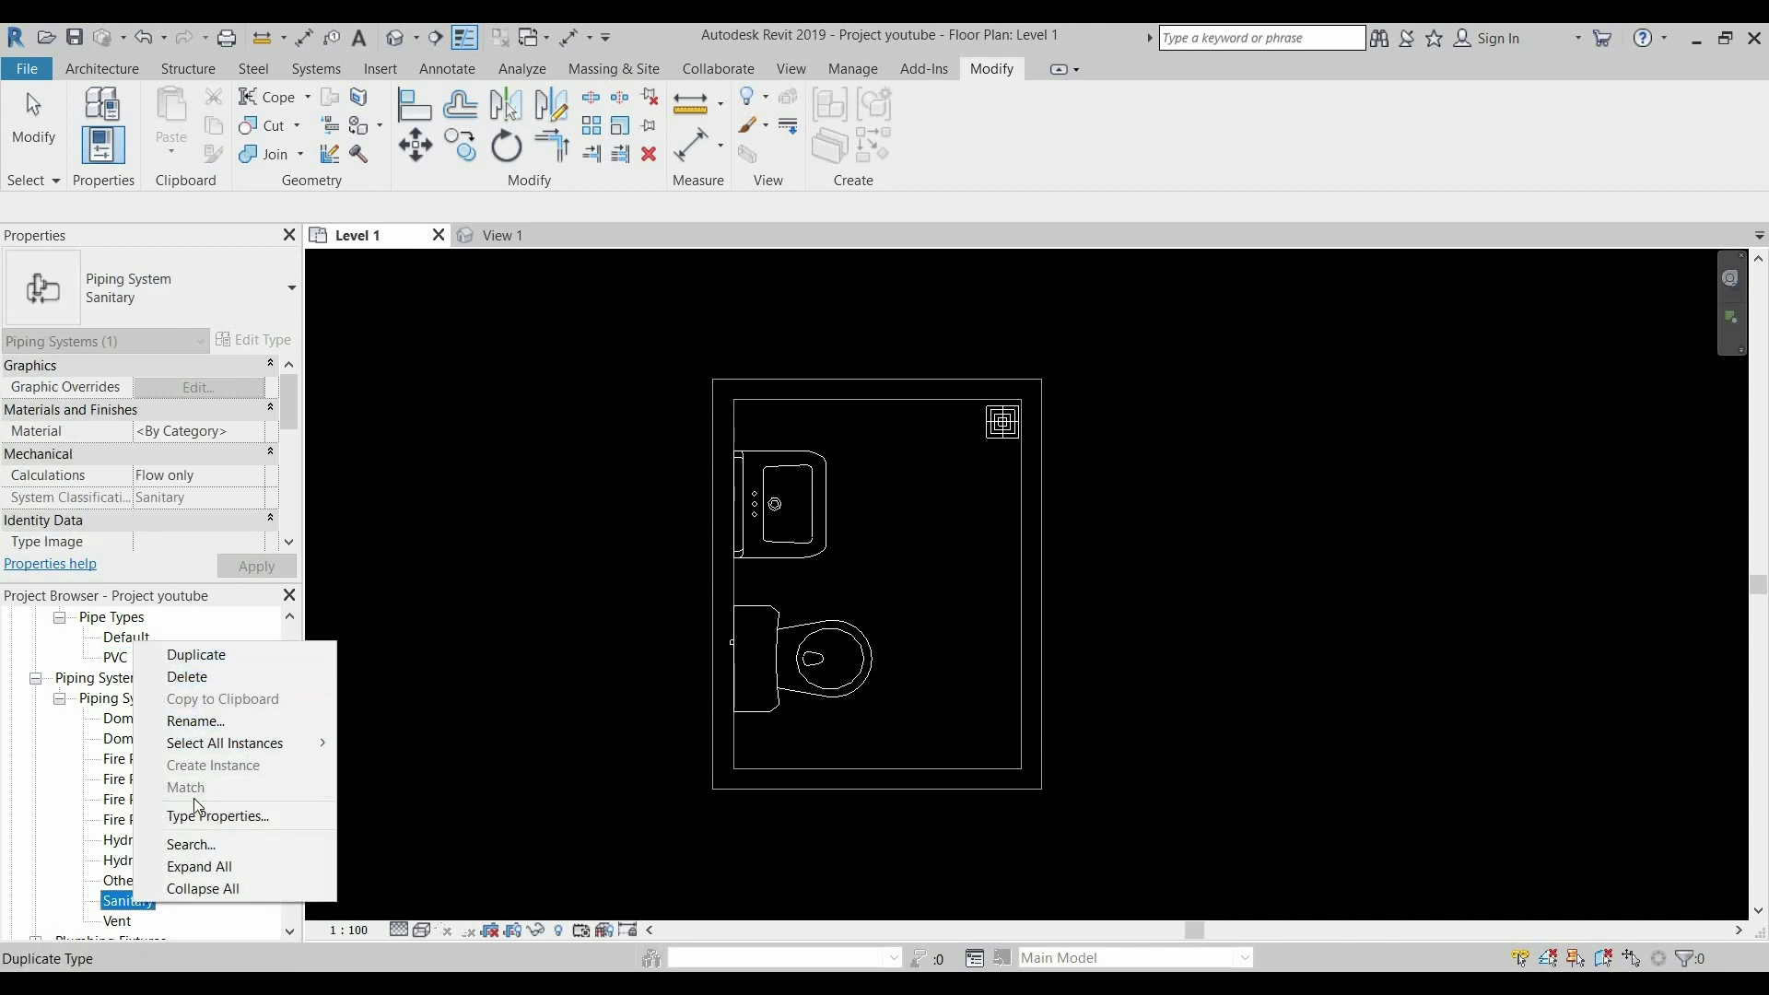
right_click(150, 921)
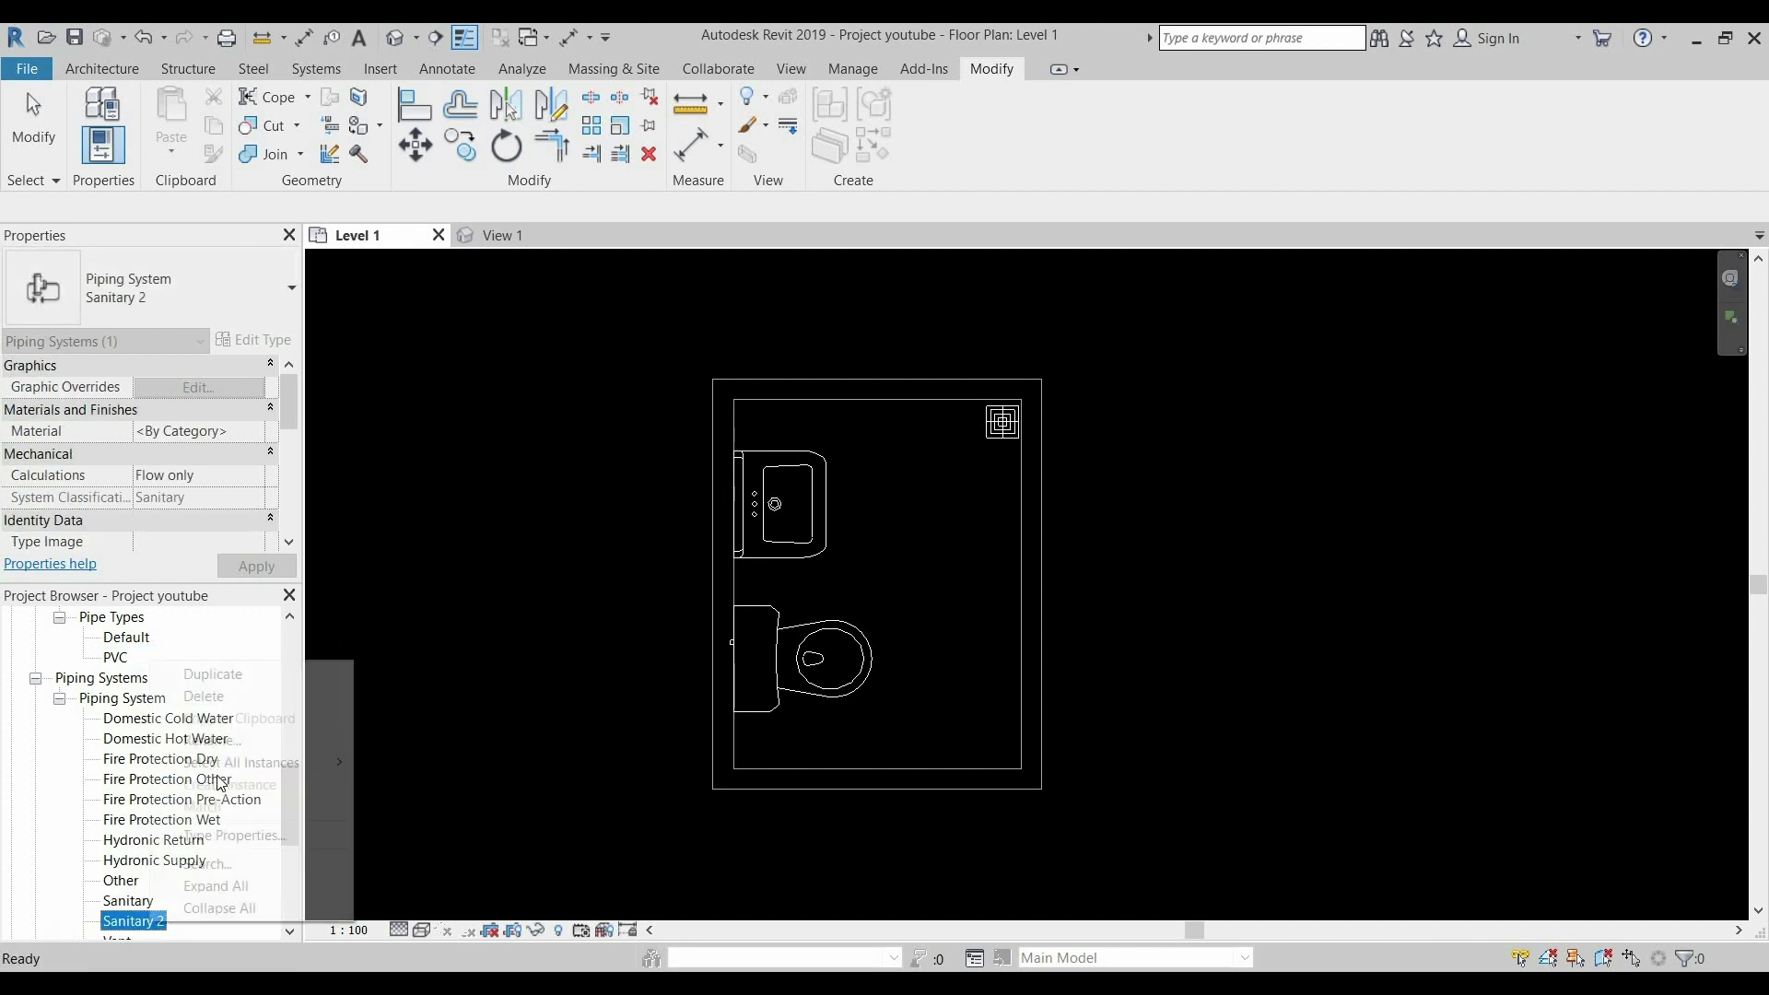
click(223, 741)
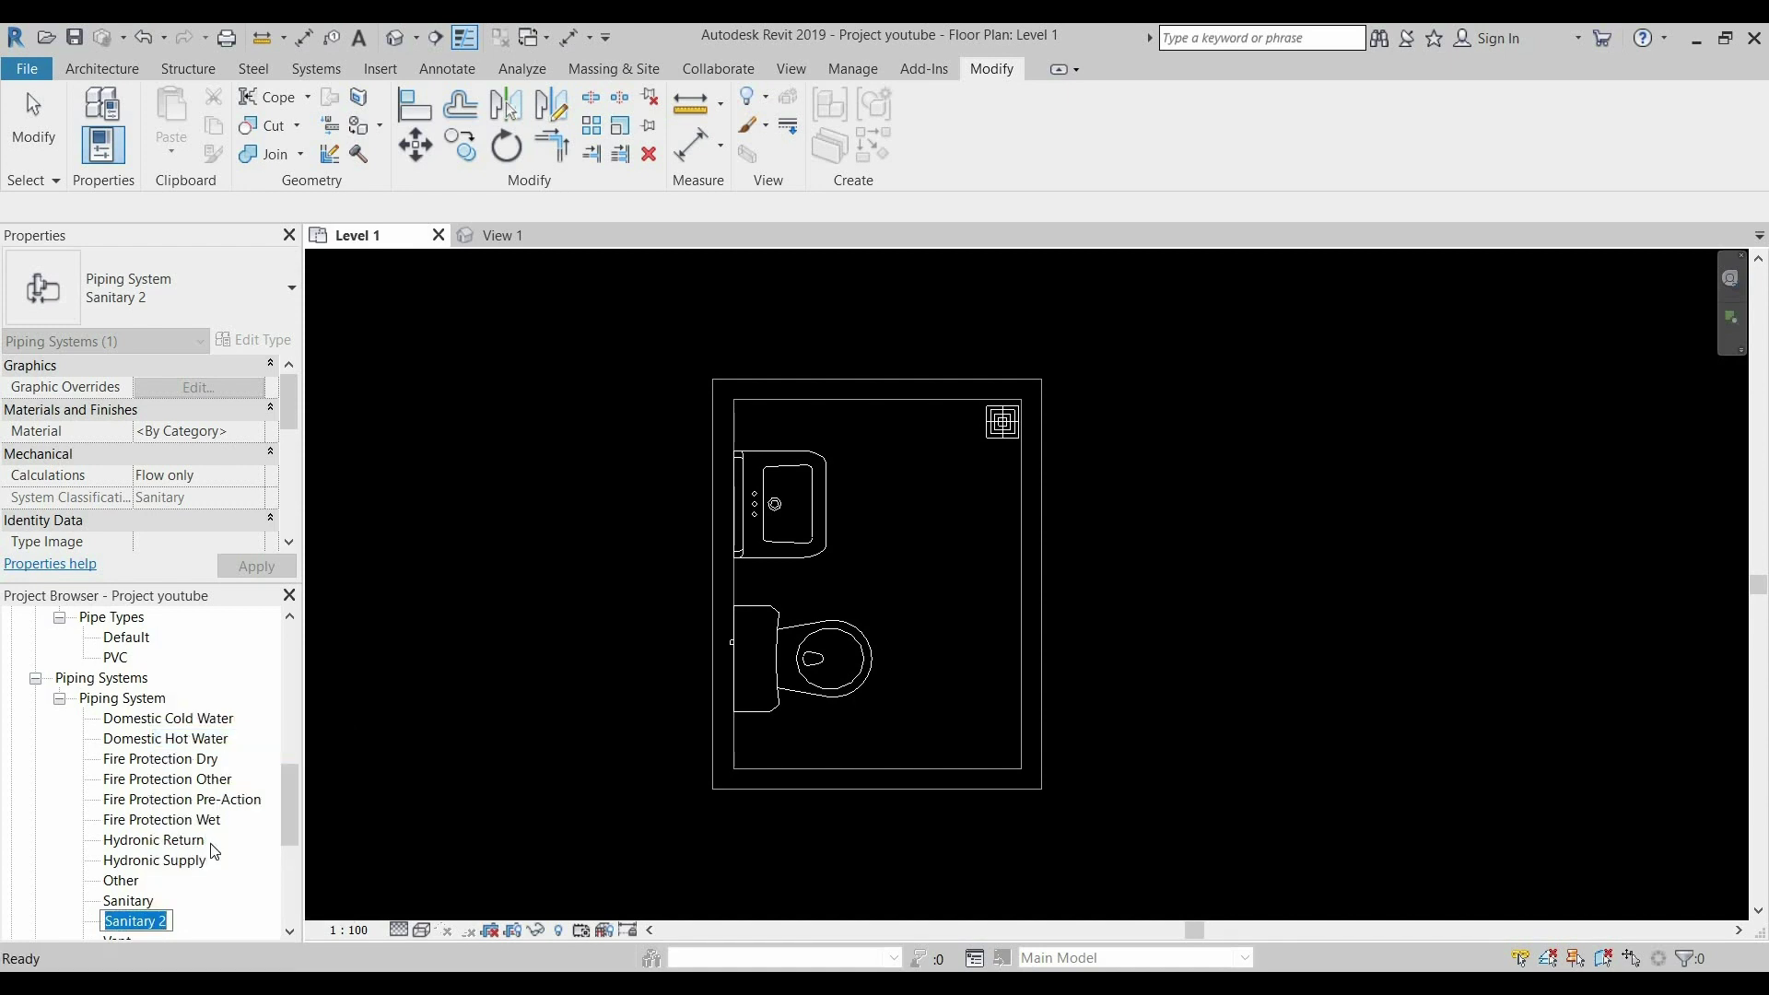
text(wA)
key(BackSpace)
key(BackSpace)
text(W)
text(as)
text(h)
key(BackSpace)
text(te )
text(Wa)
key(Return)
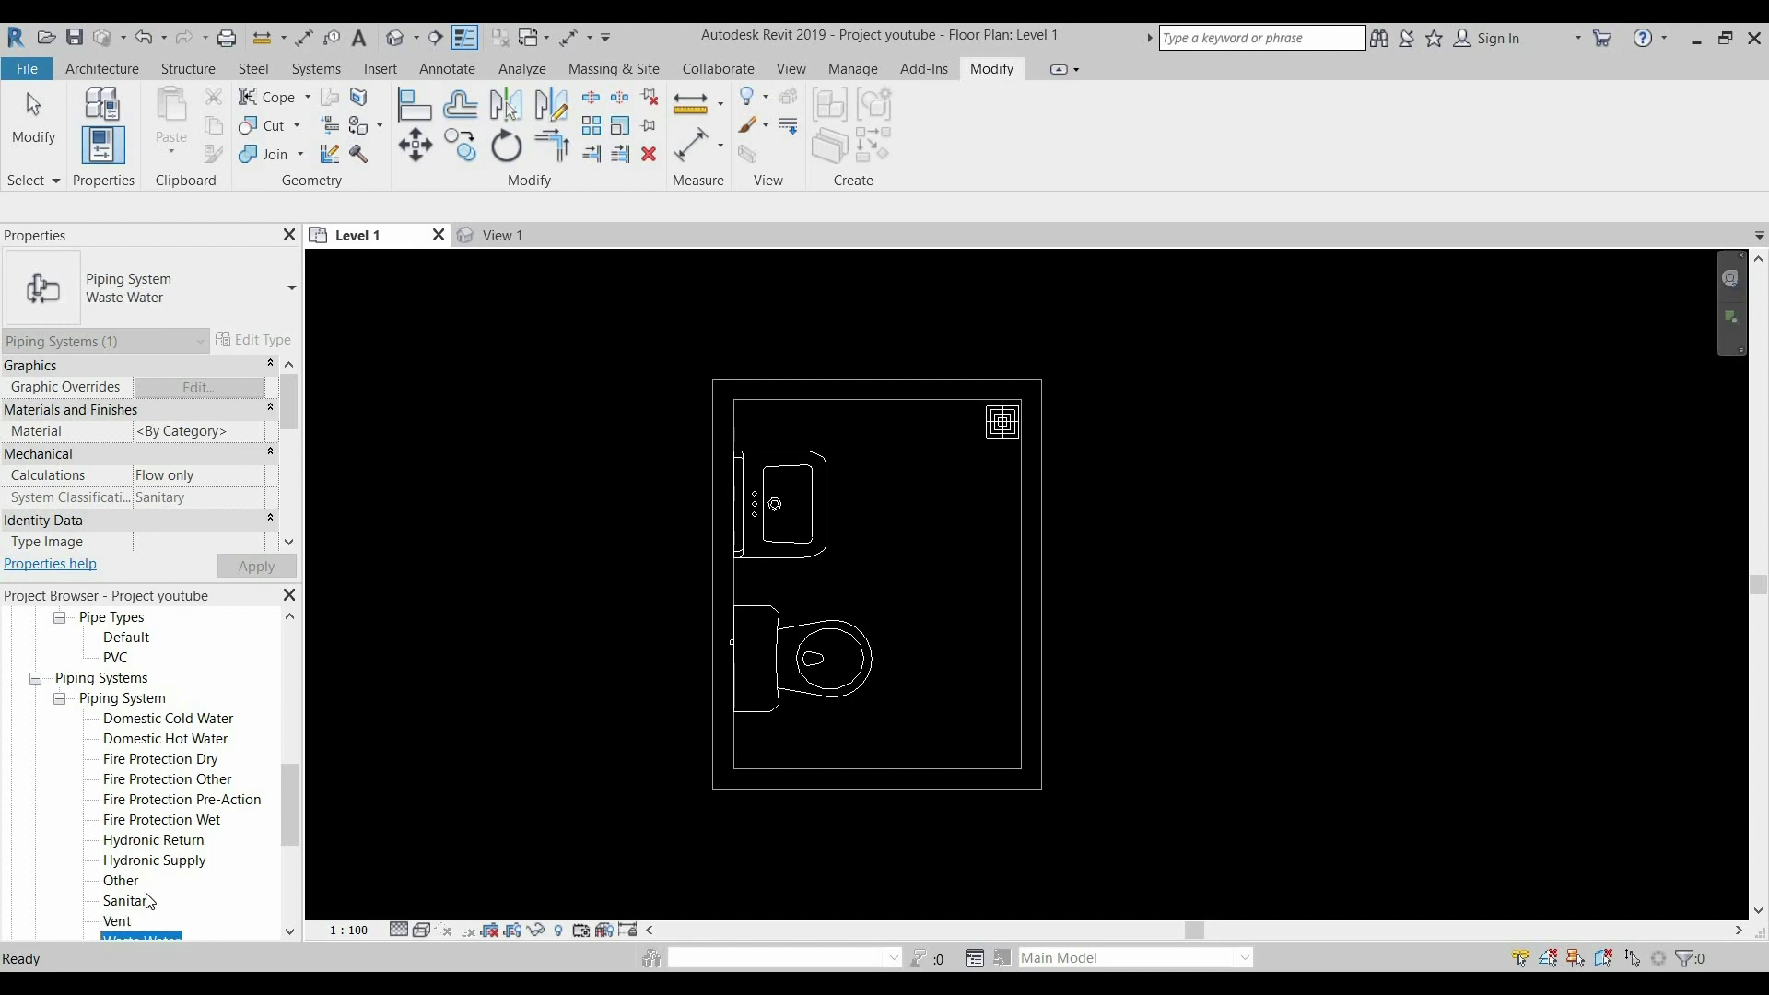
Duplicate Sanitary again, rename it Sewage Water, and clear the selection
right_click(146, 904)
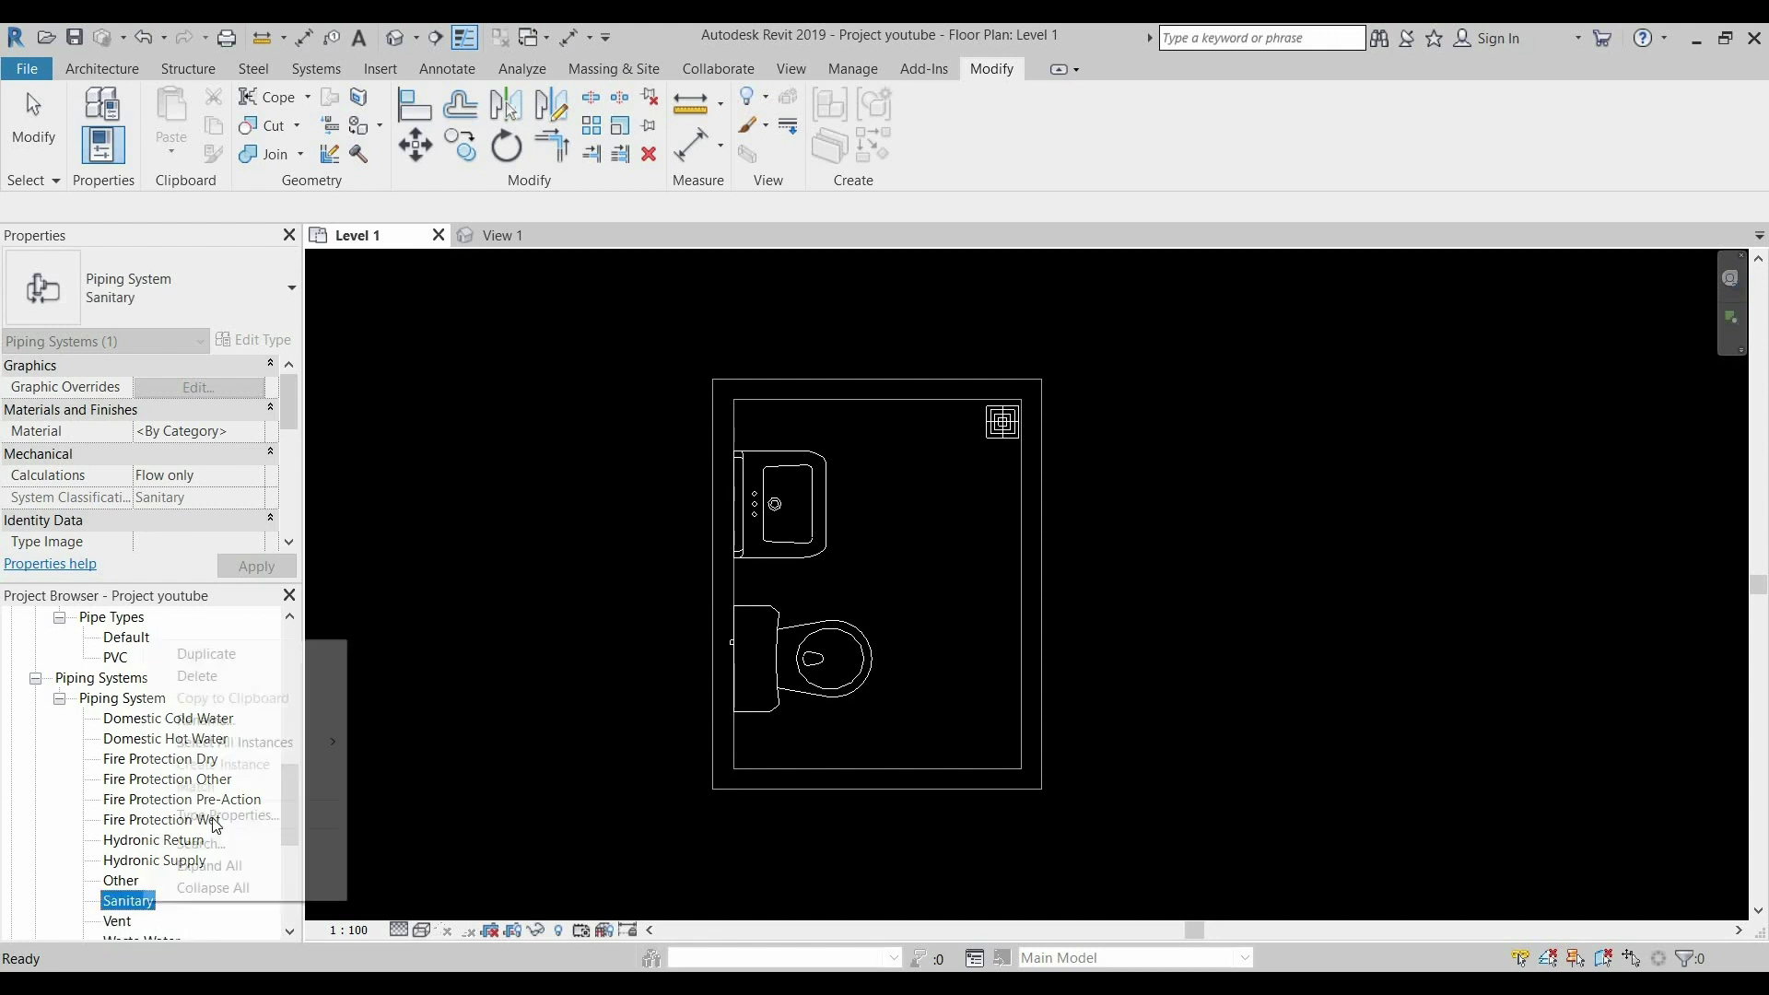
click(204, 654)
scroll(159, 868, down, 1)
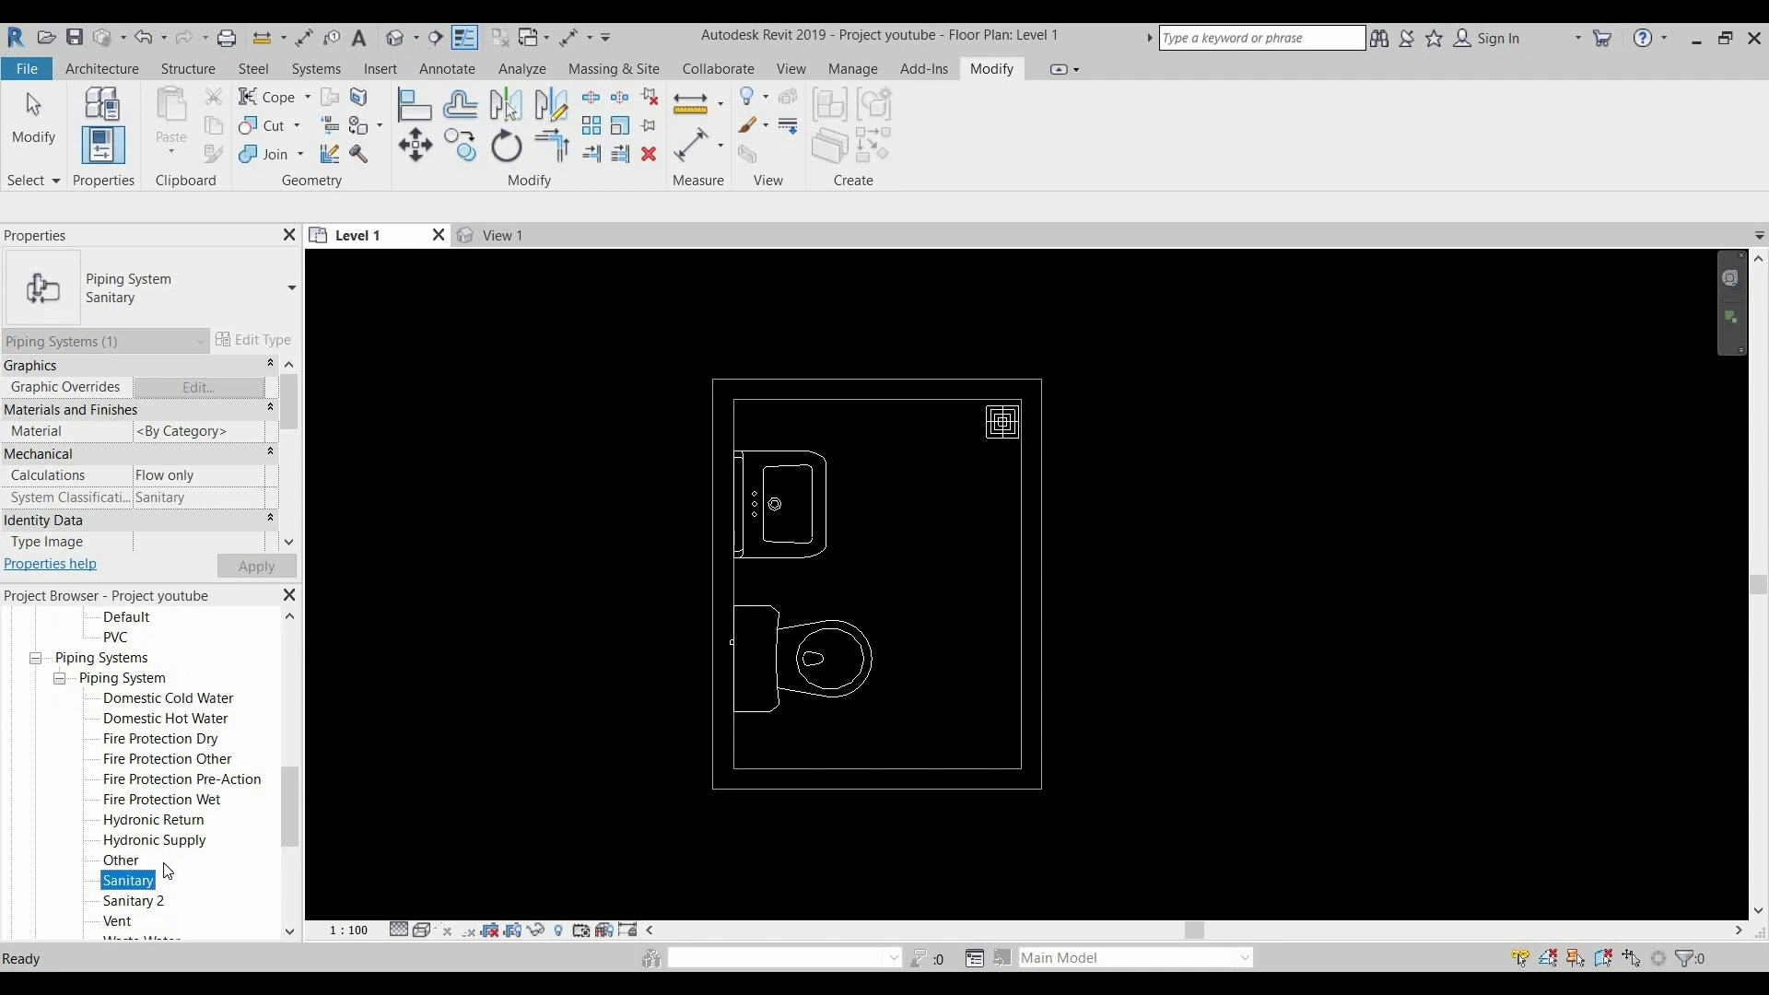
scroll(159, 868, down, 2)
right_click(147, 860)
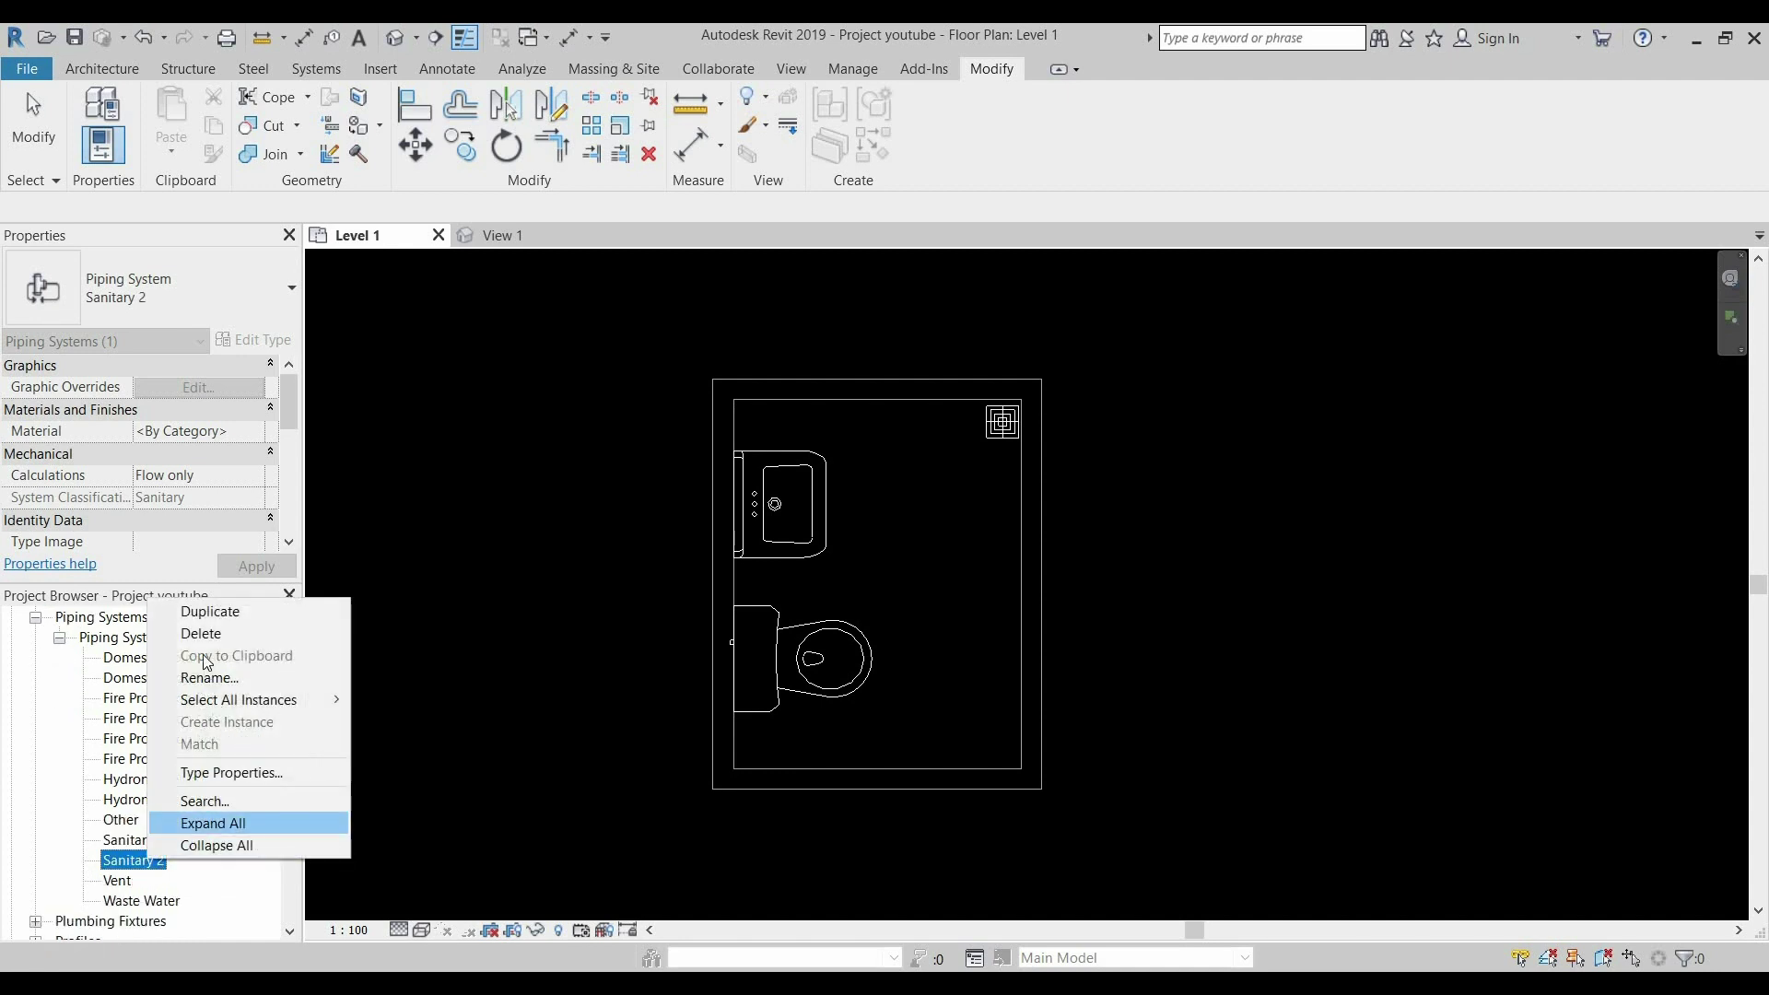
click(218, 682)
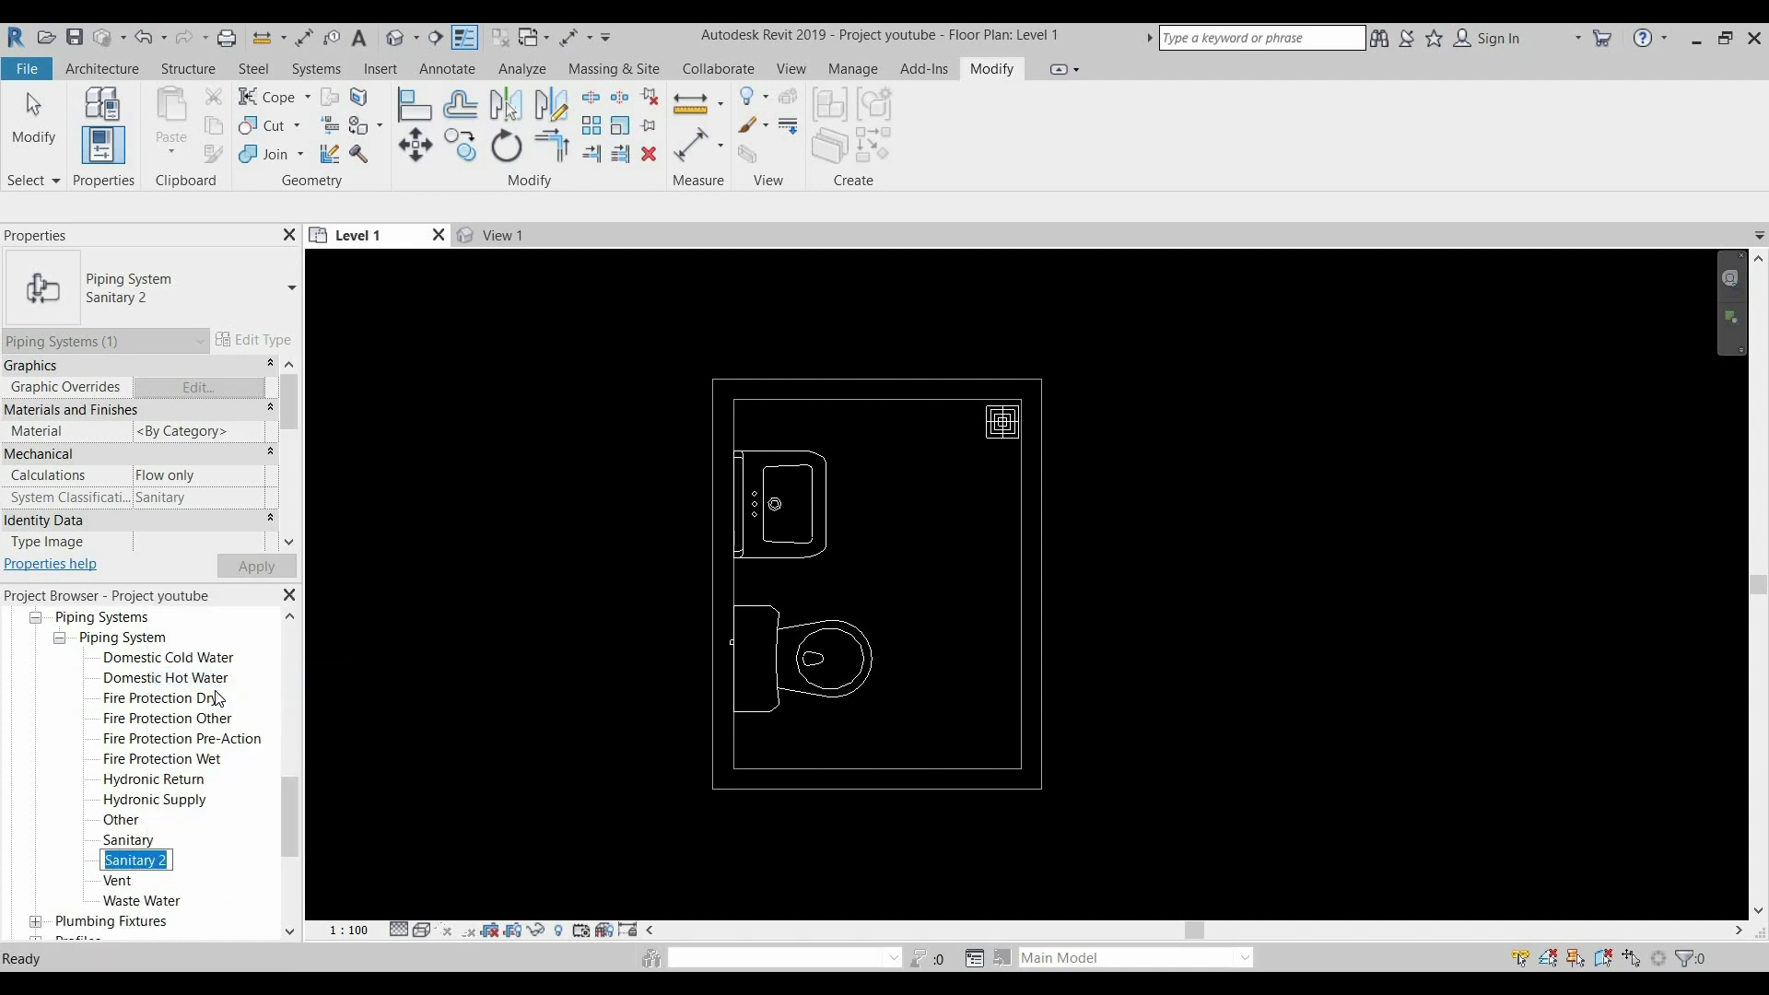
text(Se)
text(wage )
text(Wate)
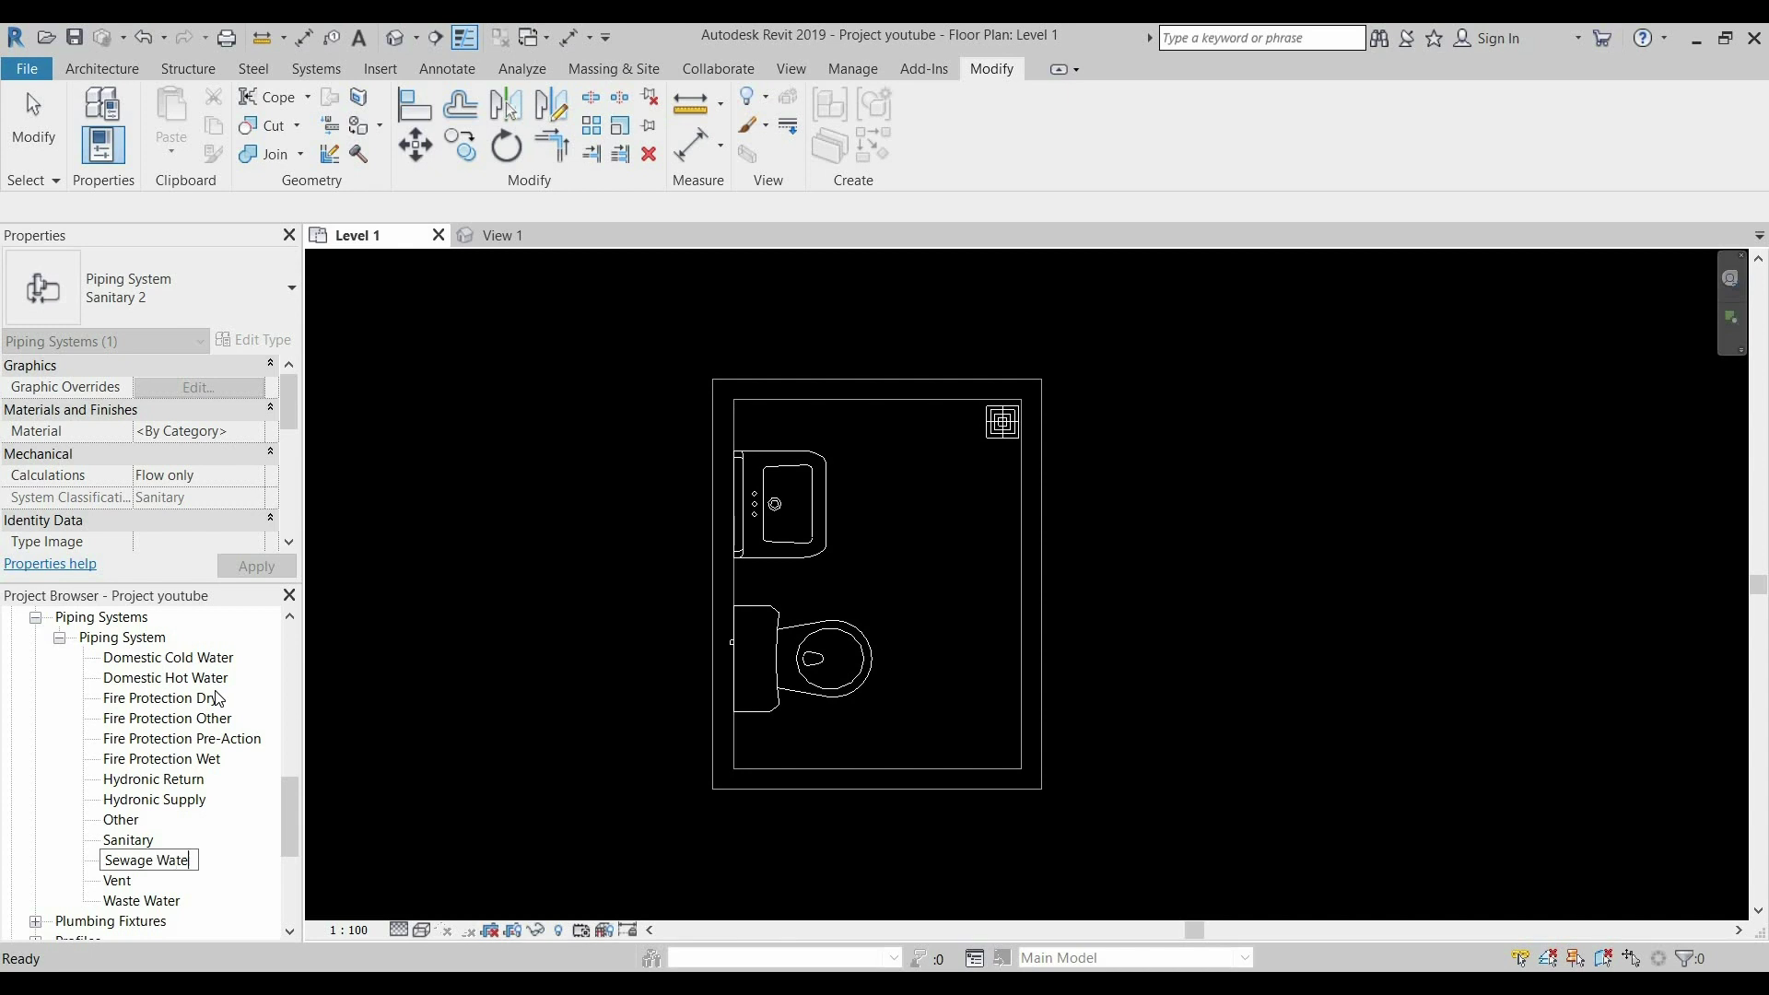
text(r)
key(Return)
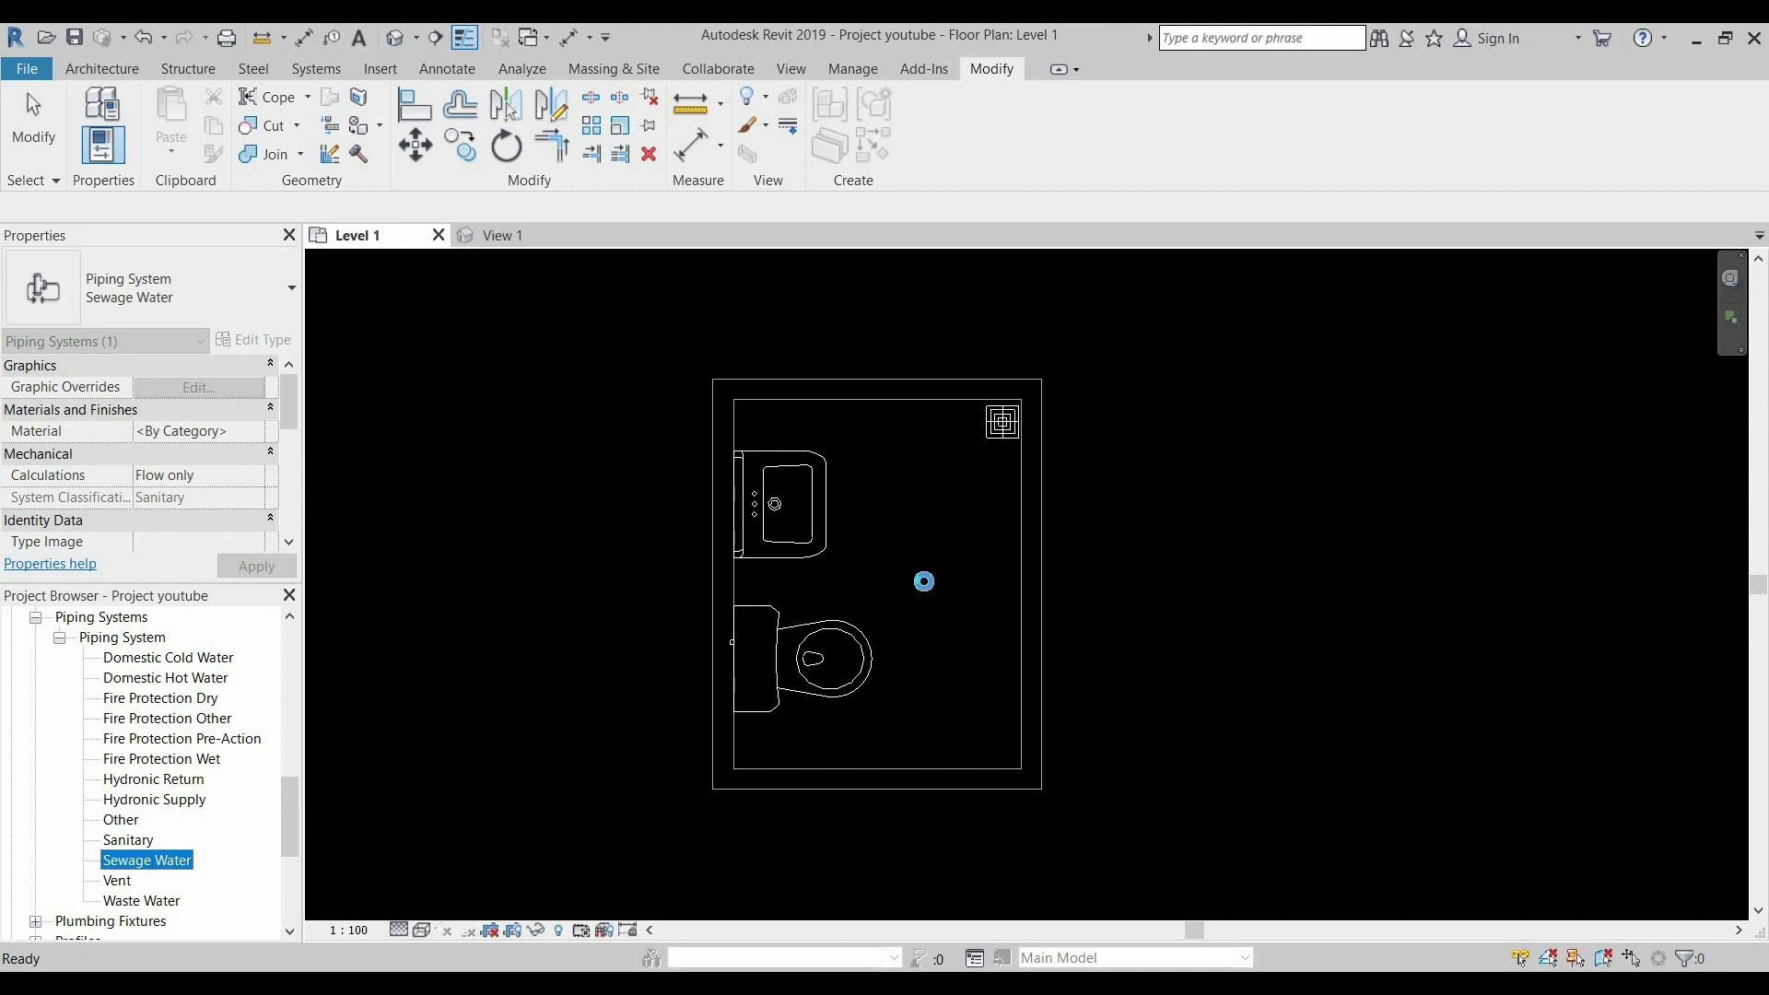
click(916, 599)
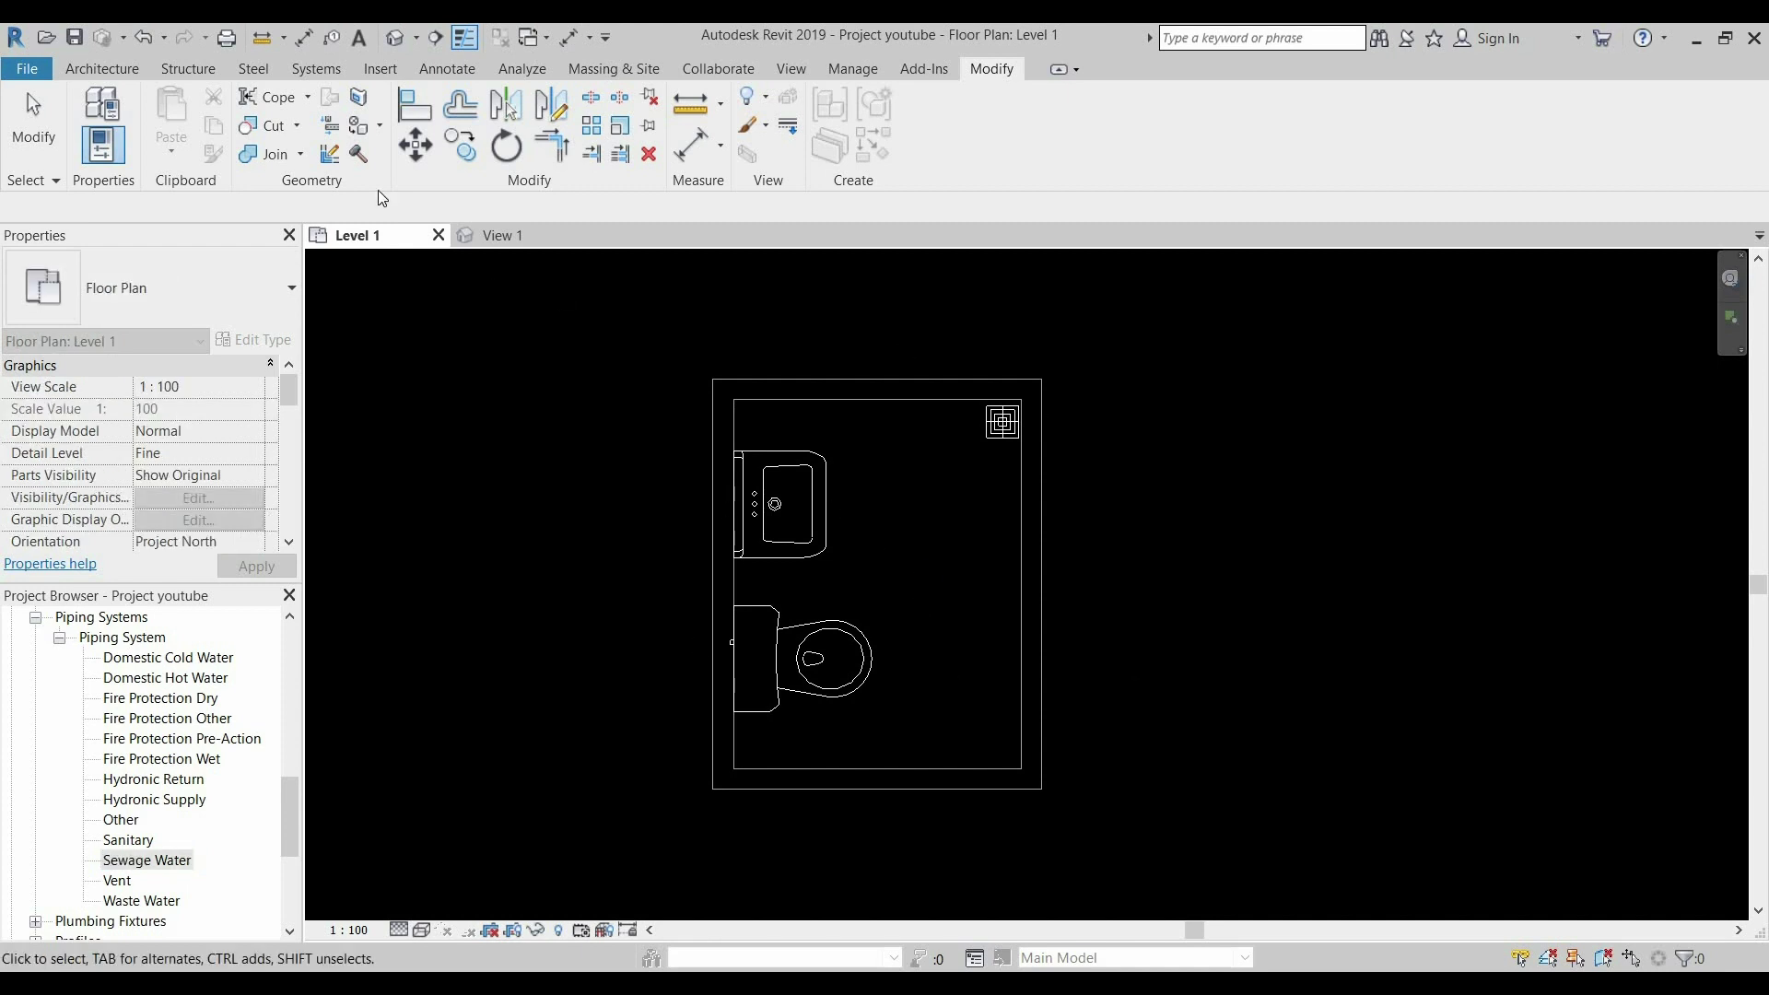
Start the Pipe tool and choose the PVC pipe type in Properties
click(314, 69)
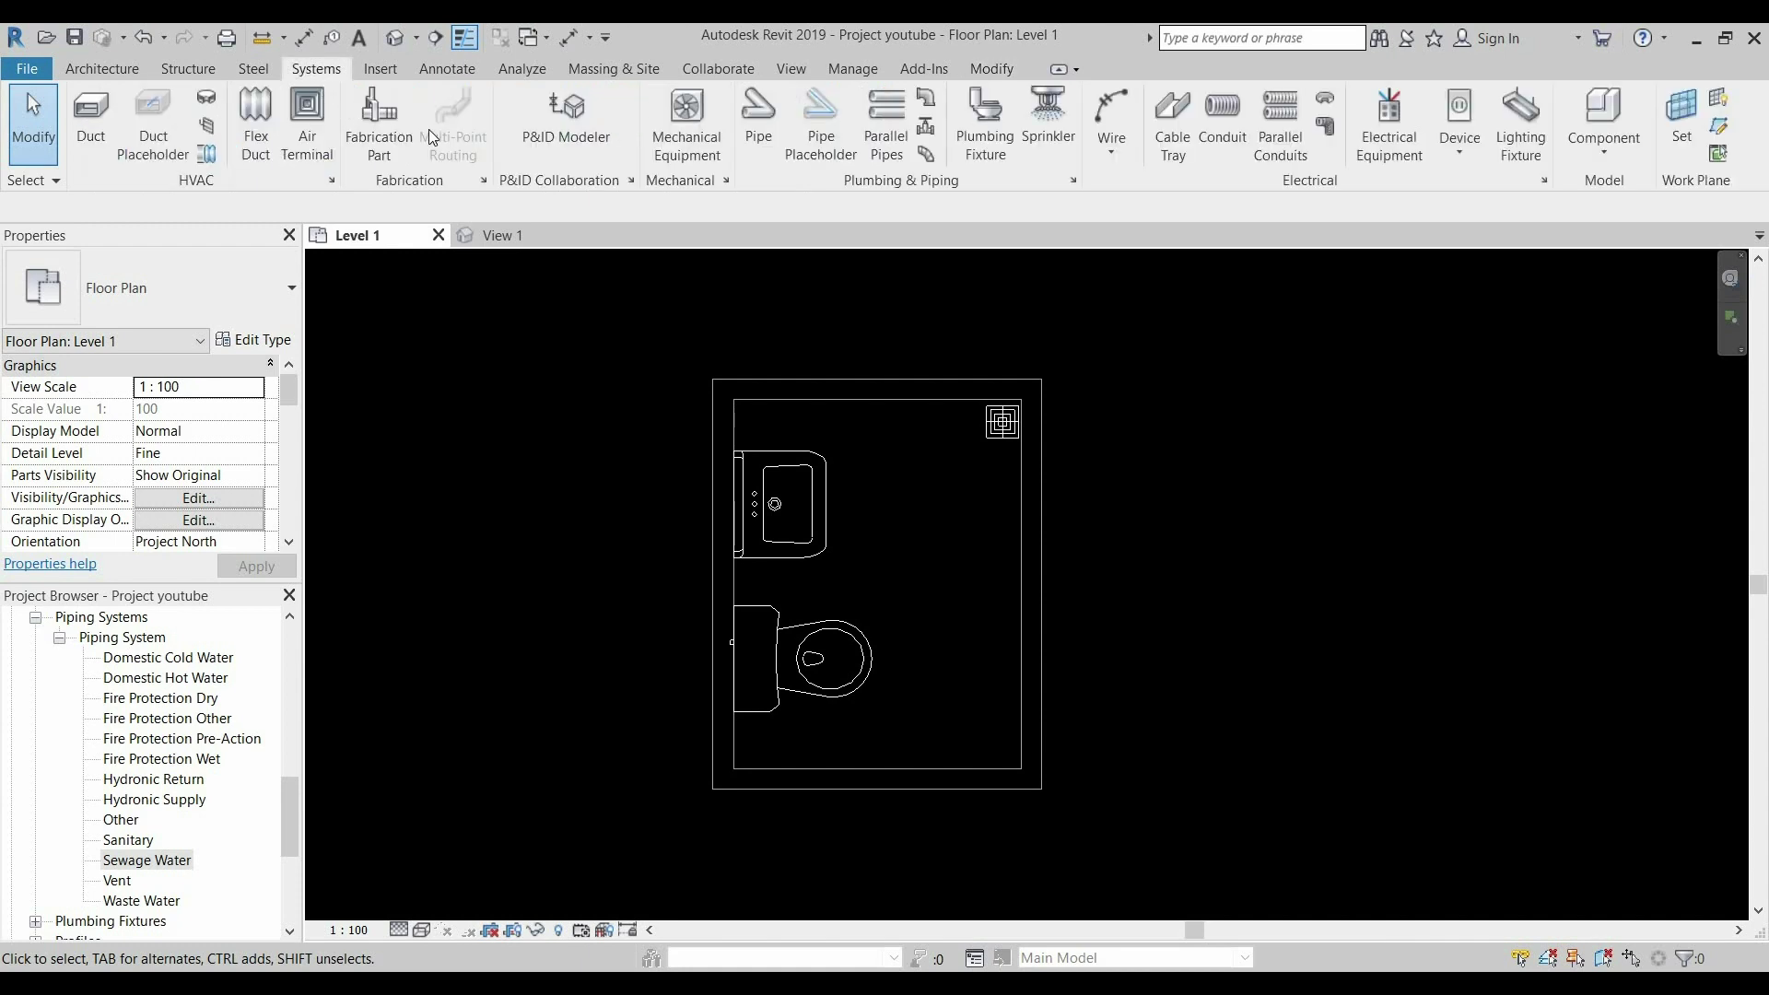
click(767, 137)
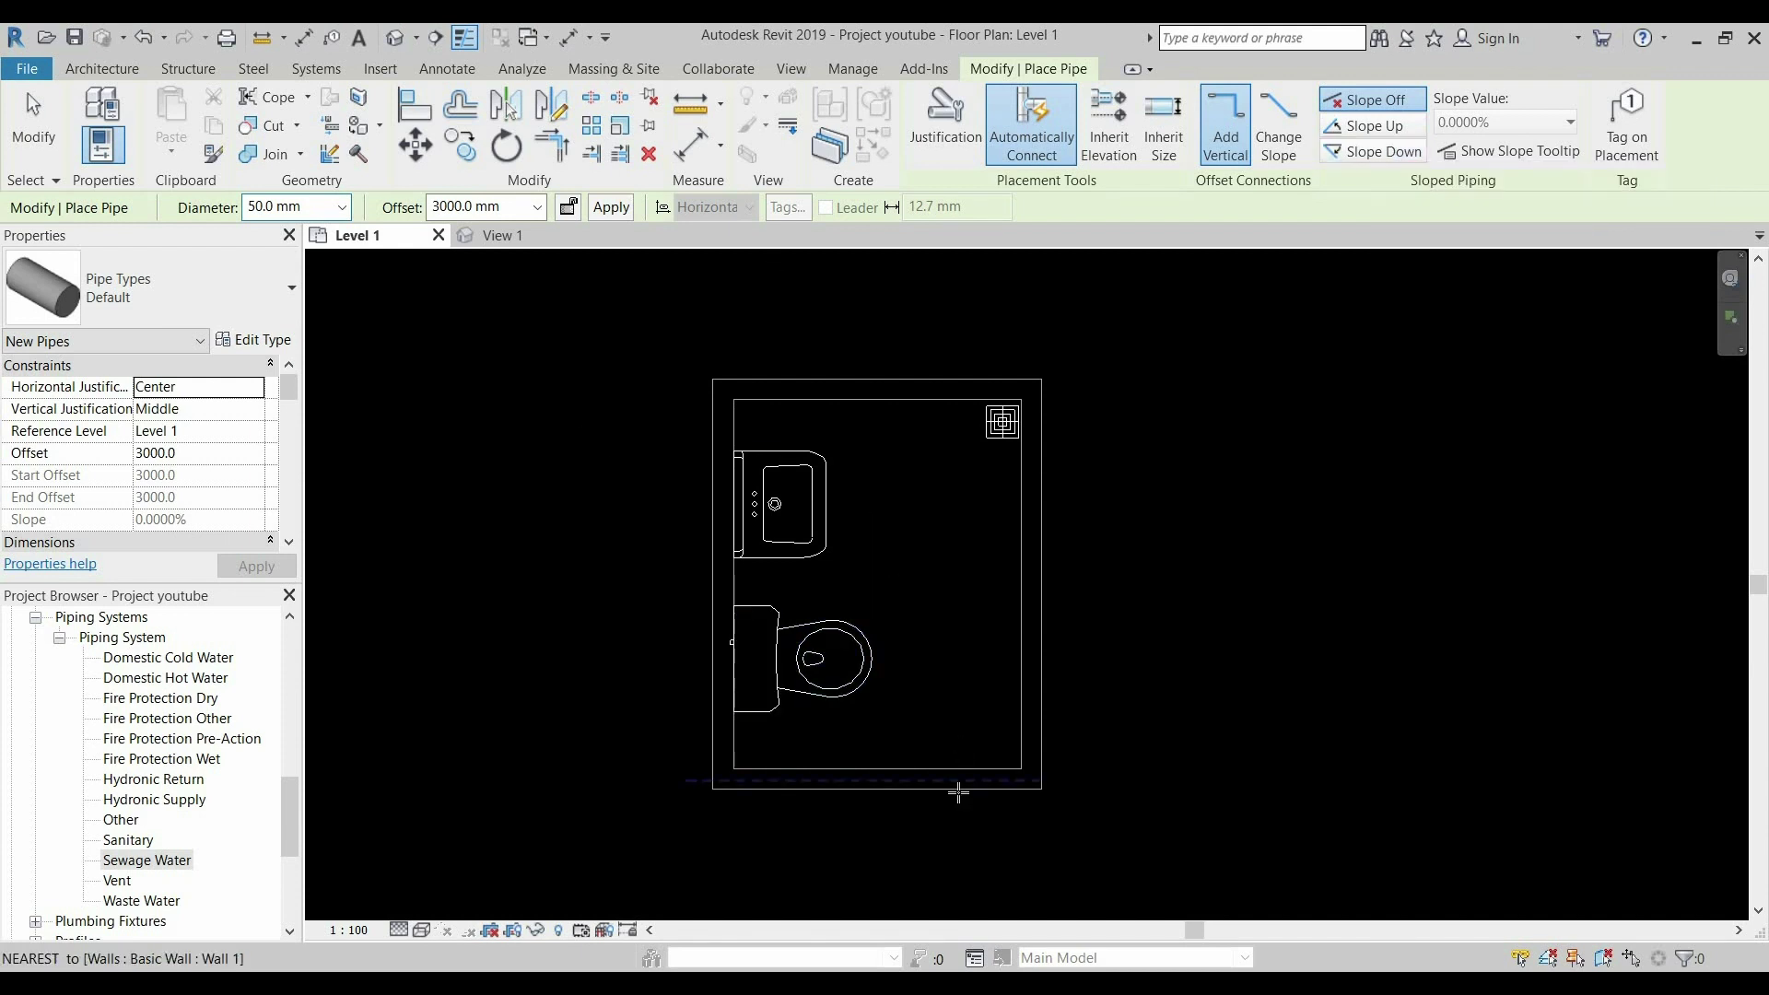
scroll(962, 779, up, 2)
click(263, 278)
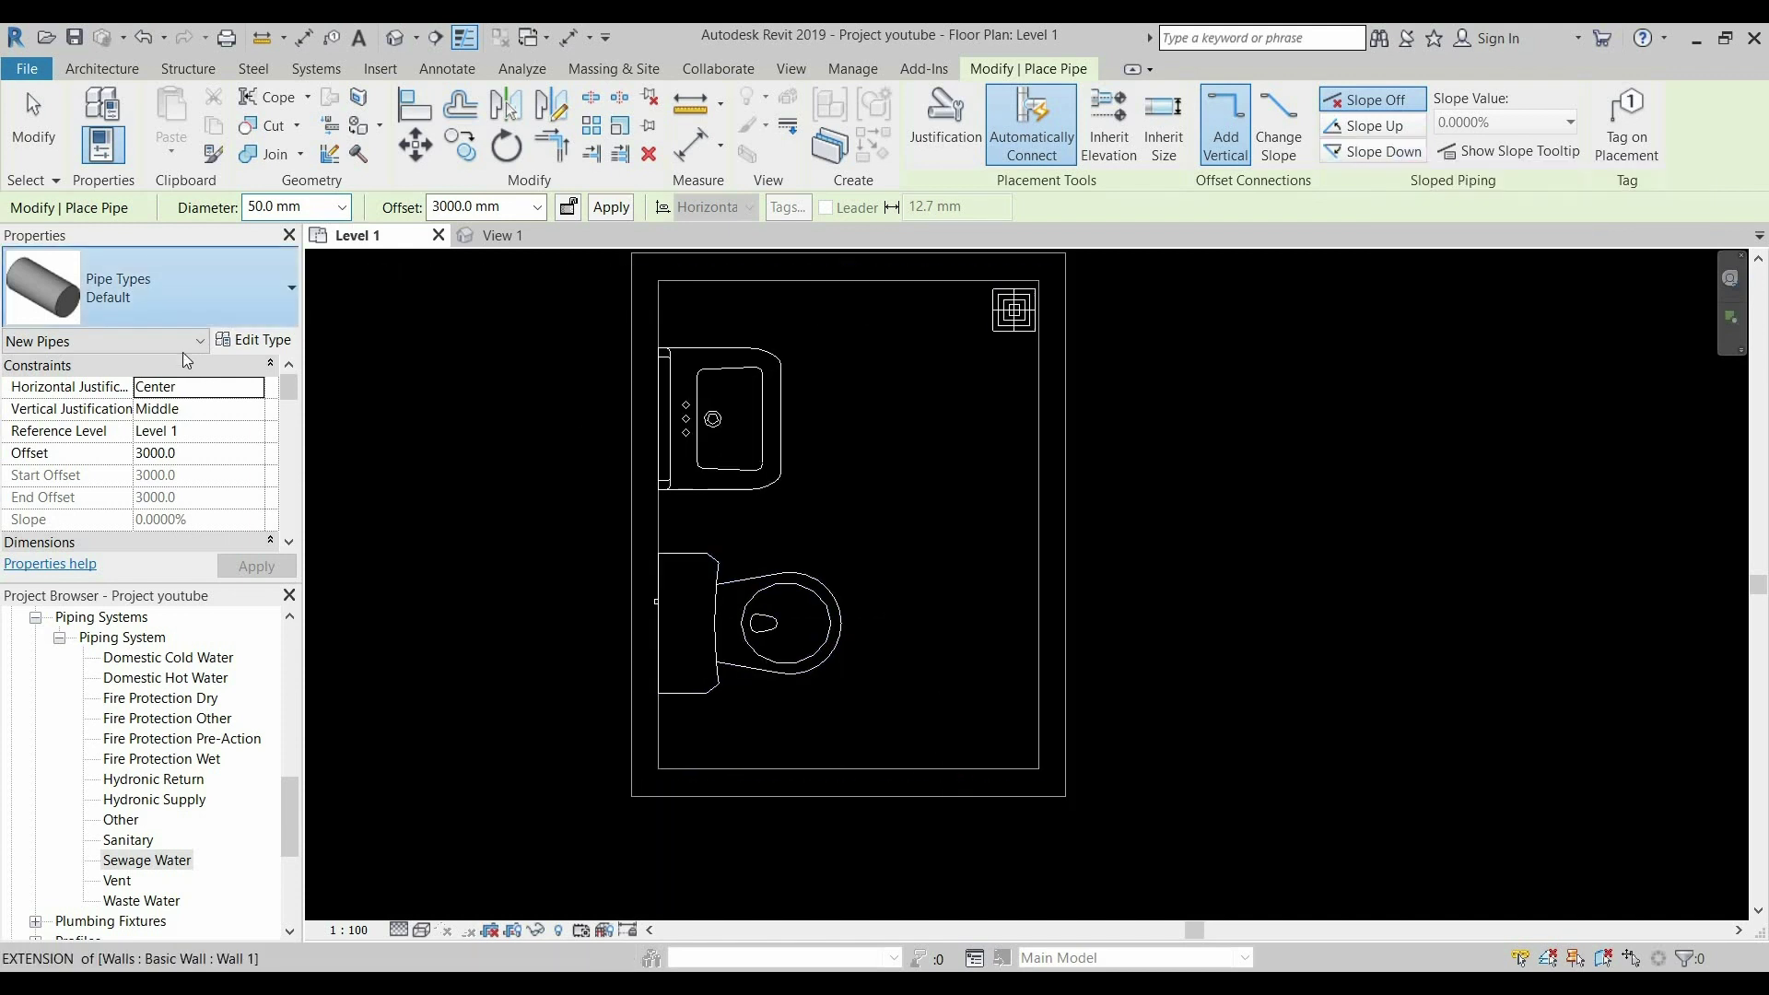
click(190, 458)
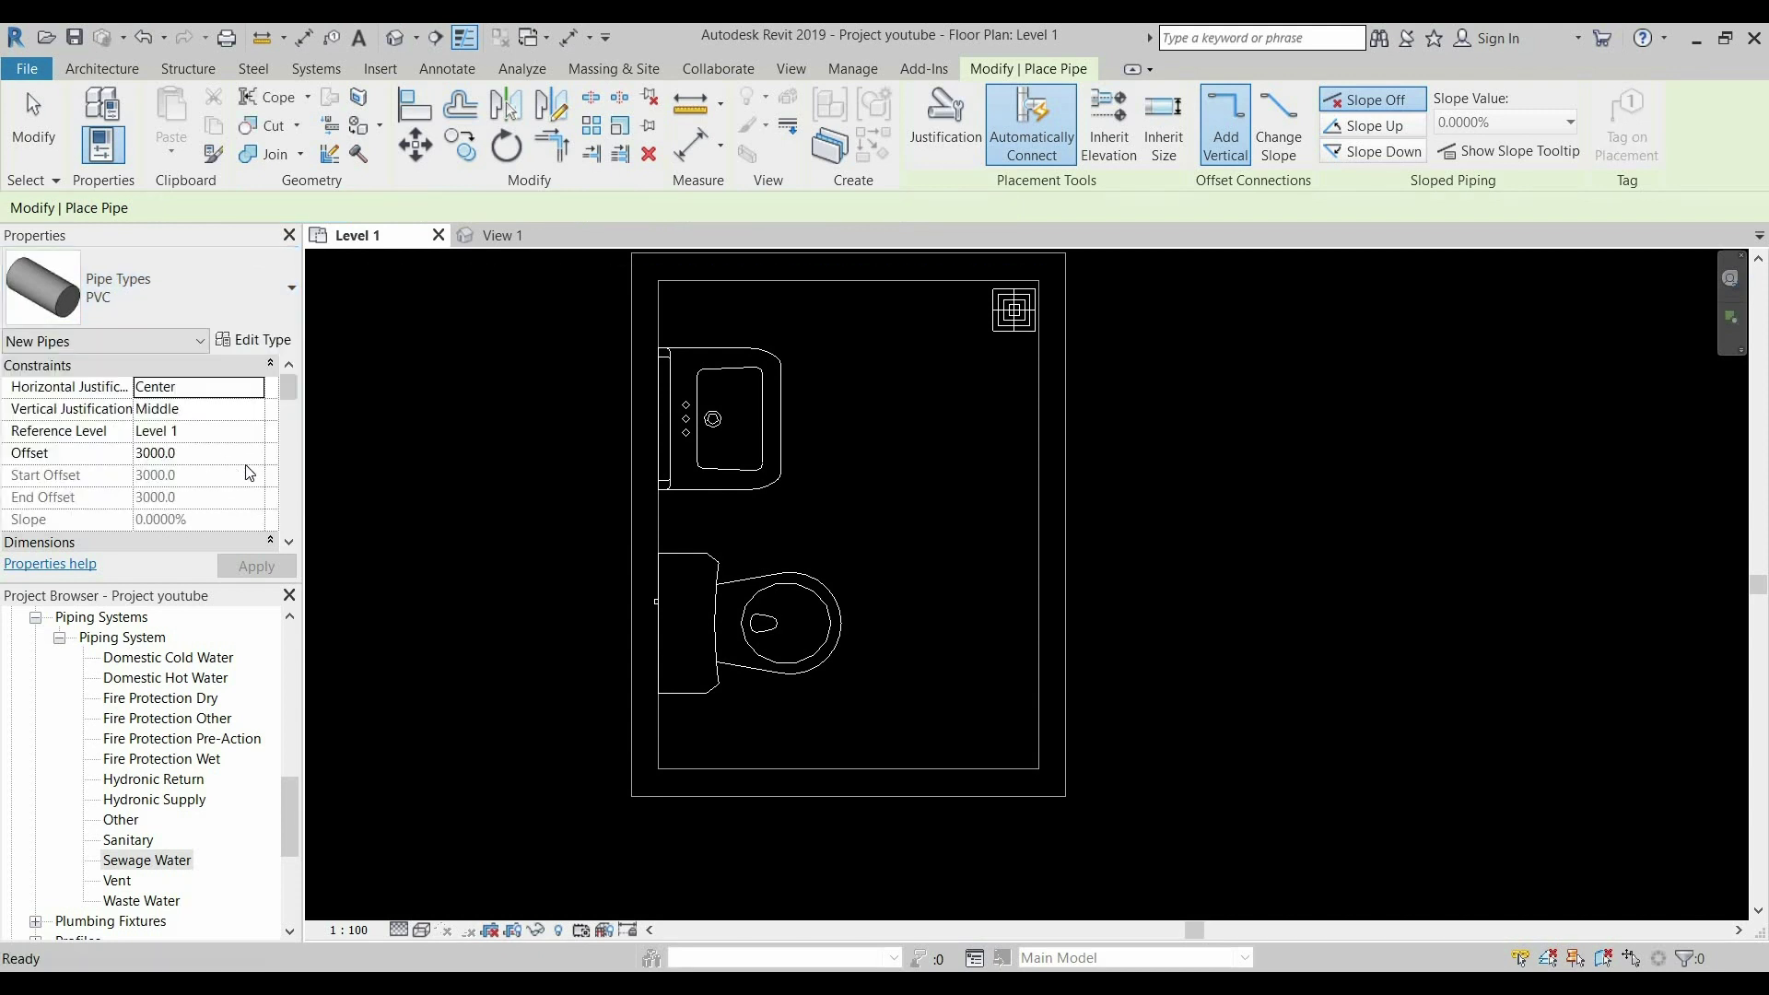
click(293, 430)
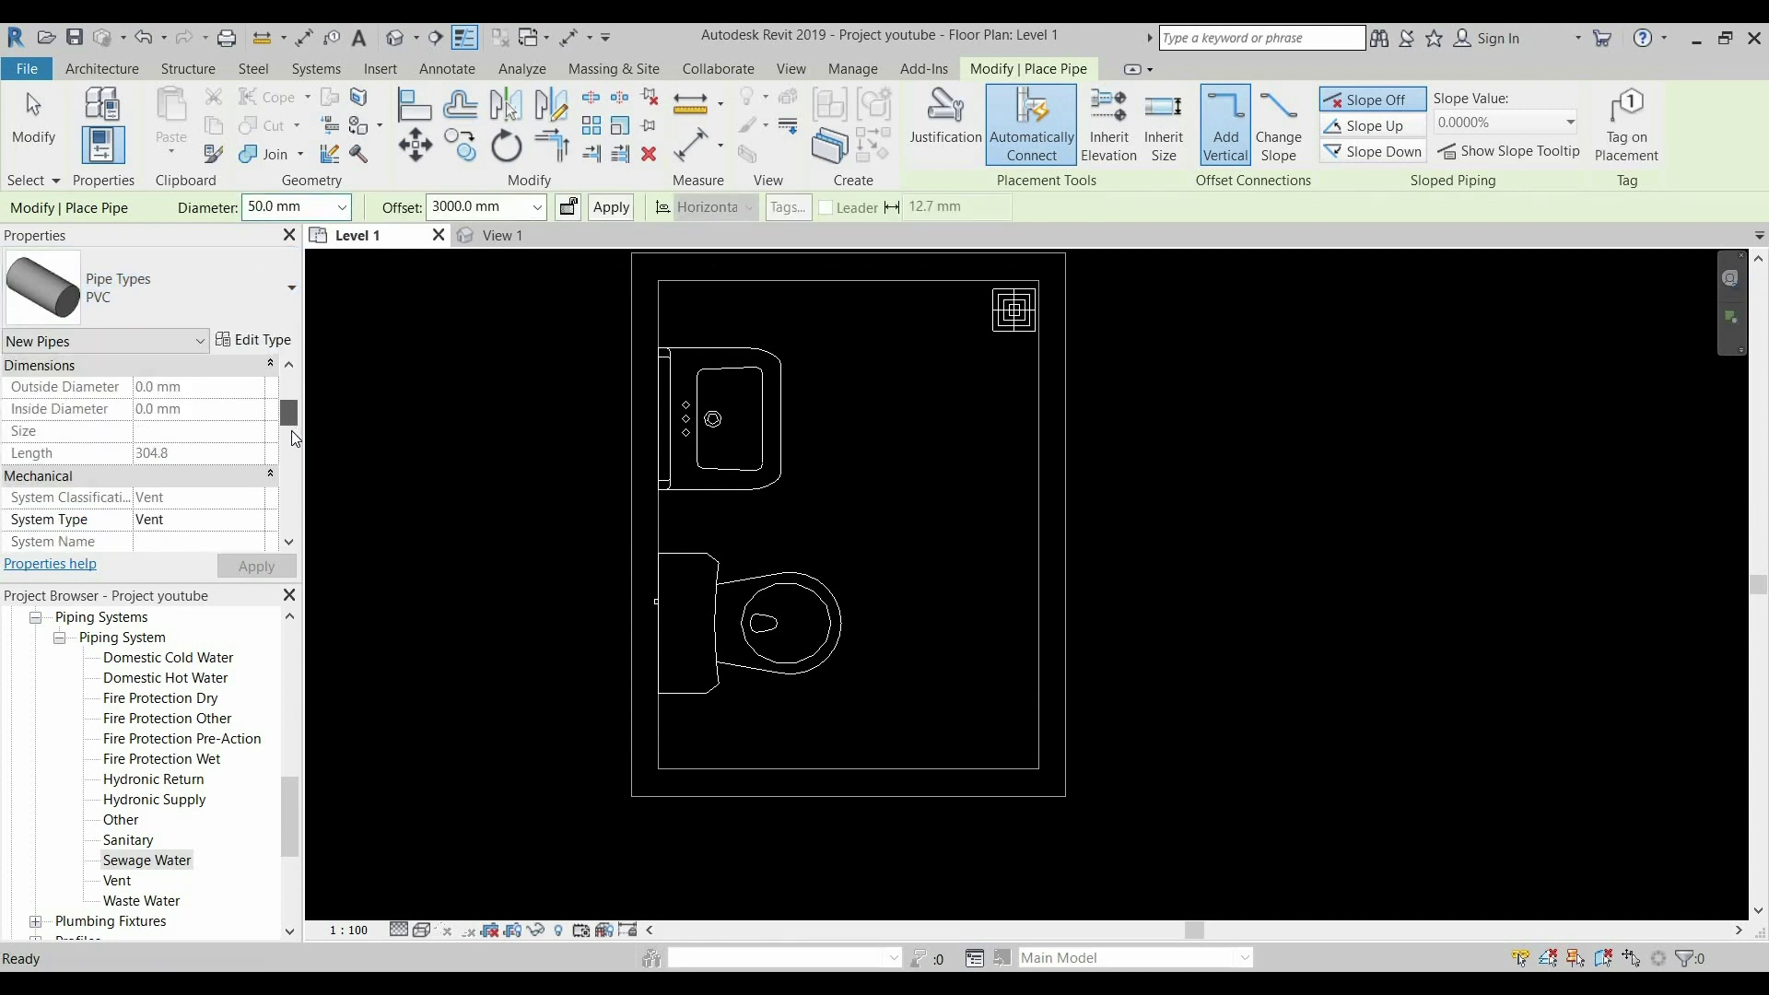
Set the system type to Sewage Water and diameter to 100.0 mm, then apply
scroll(260, 446, down, 3)
click(212, 430)
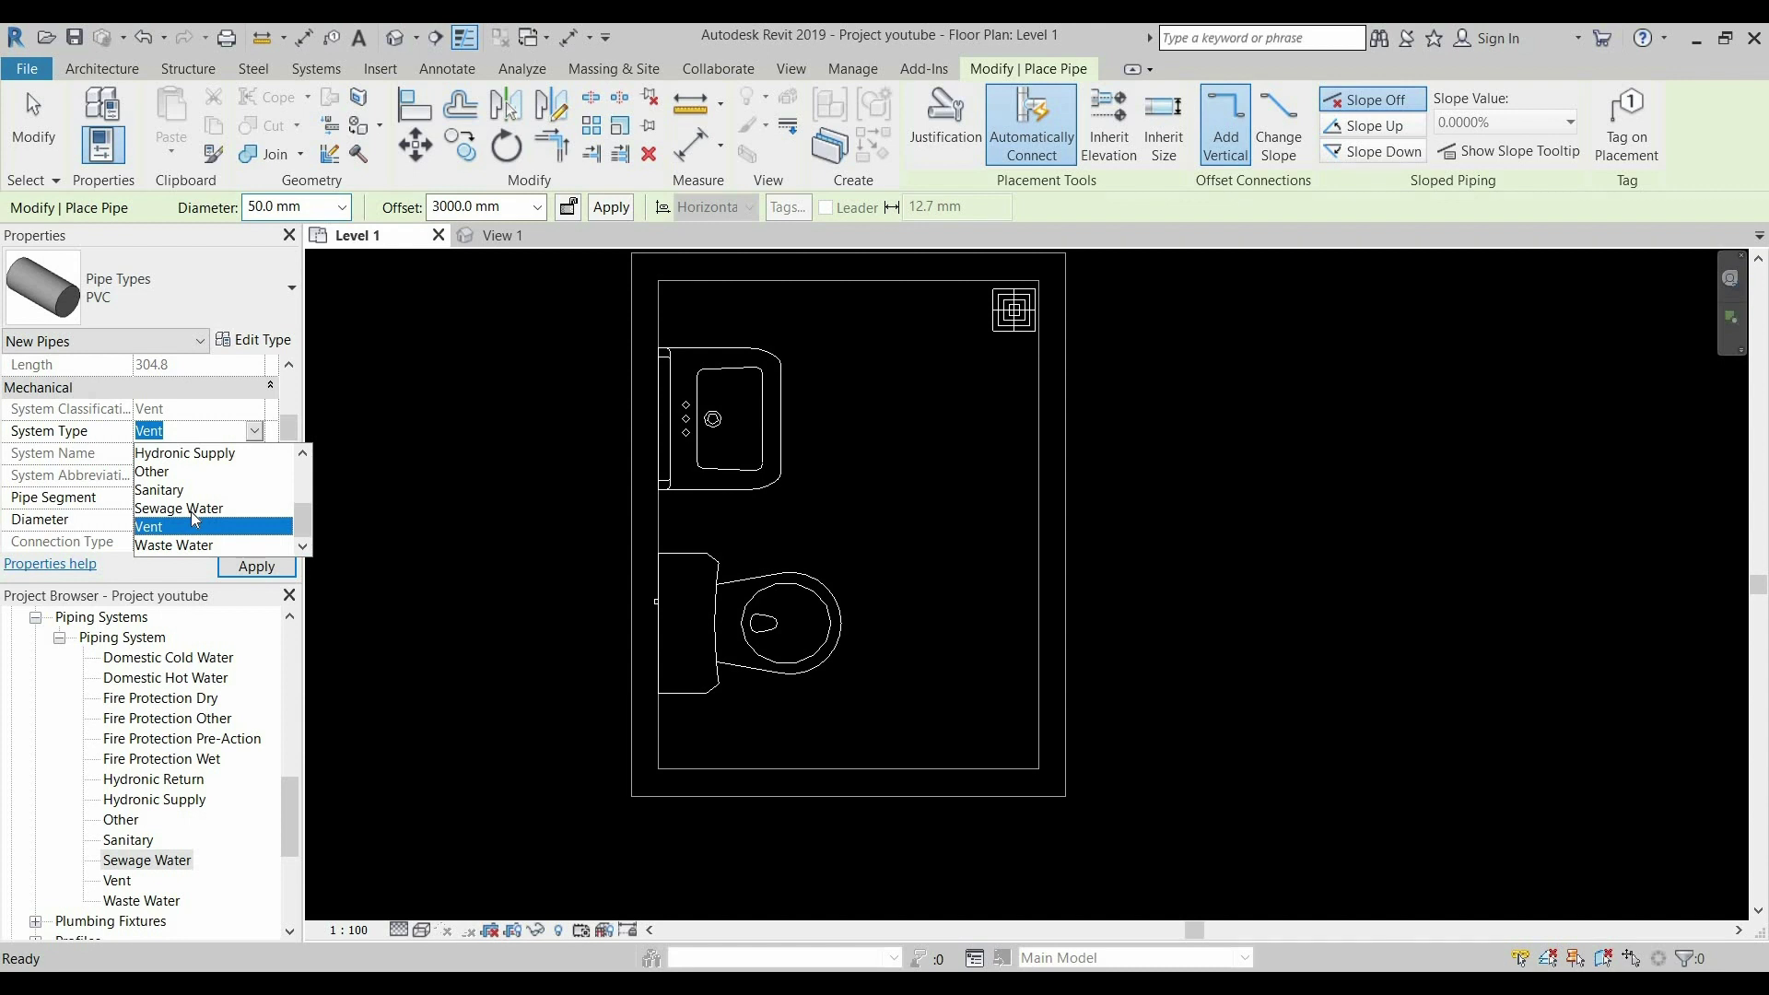
click(189, 508)
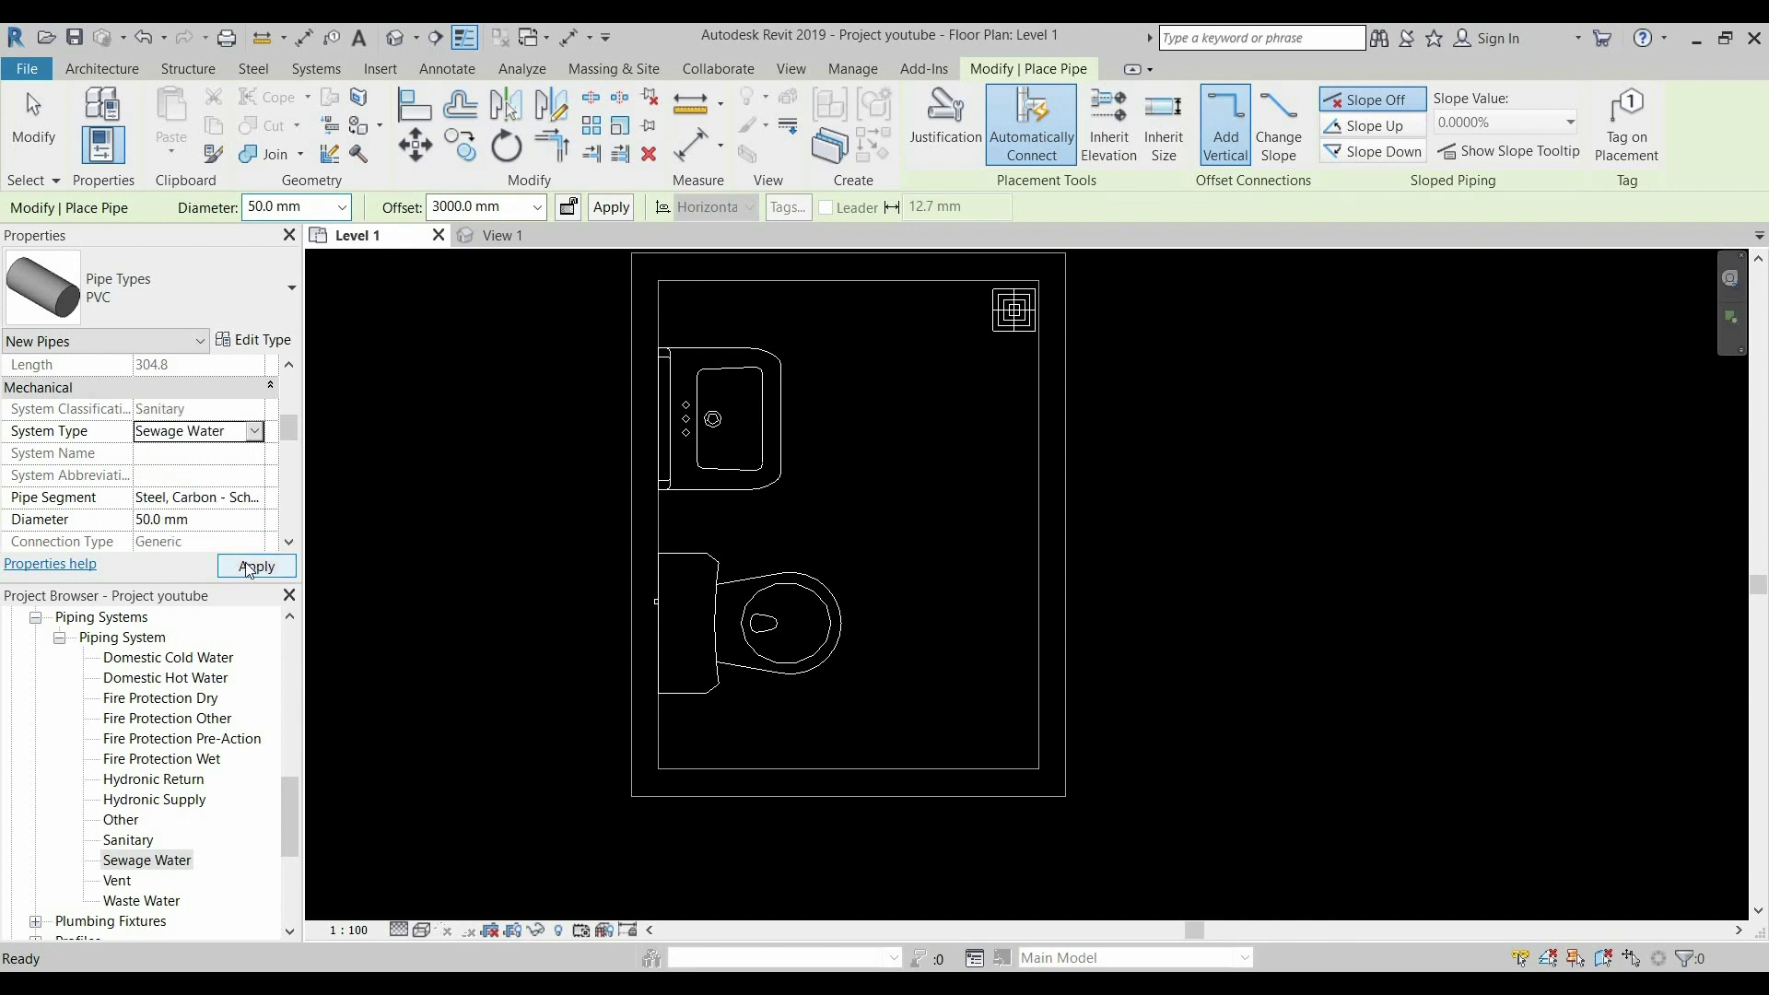
click(255, 521)
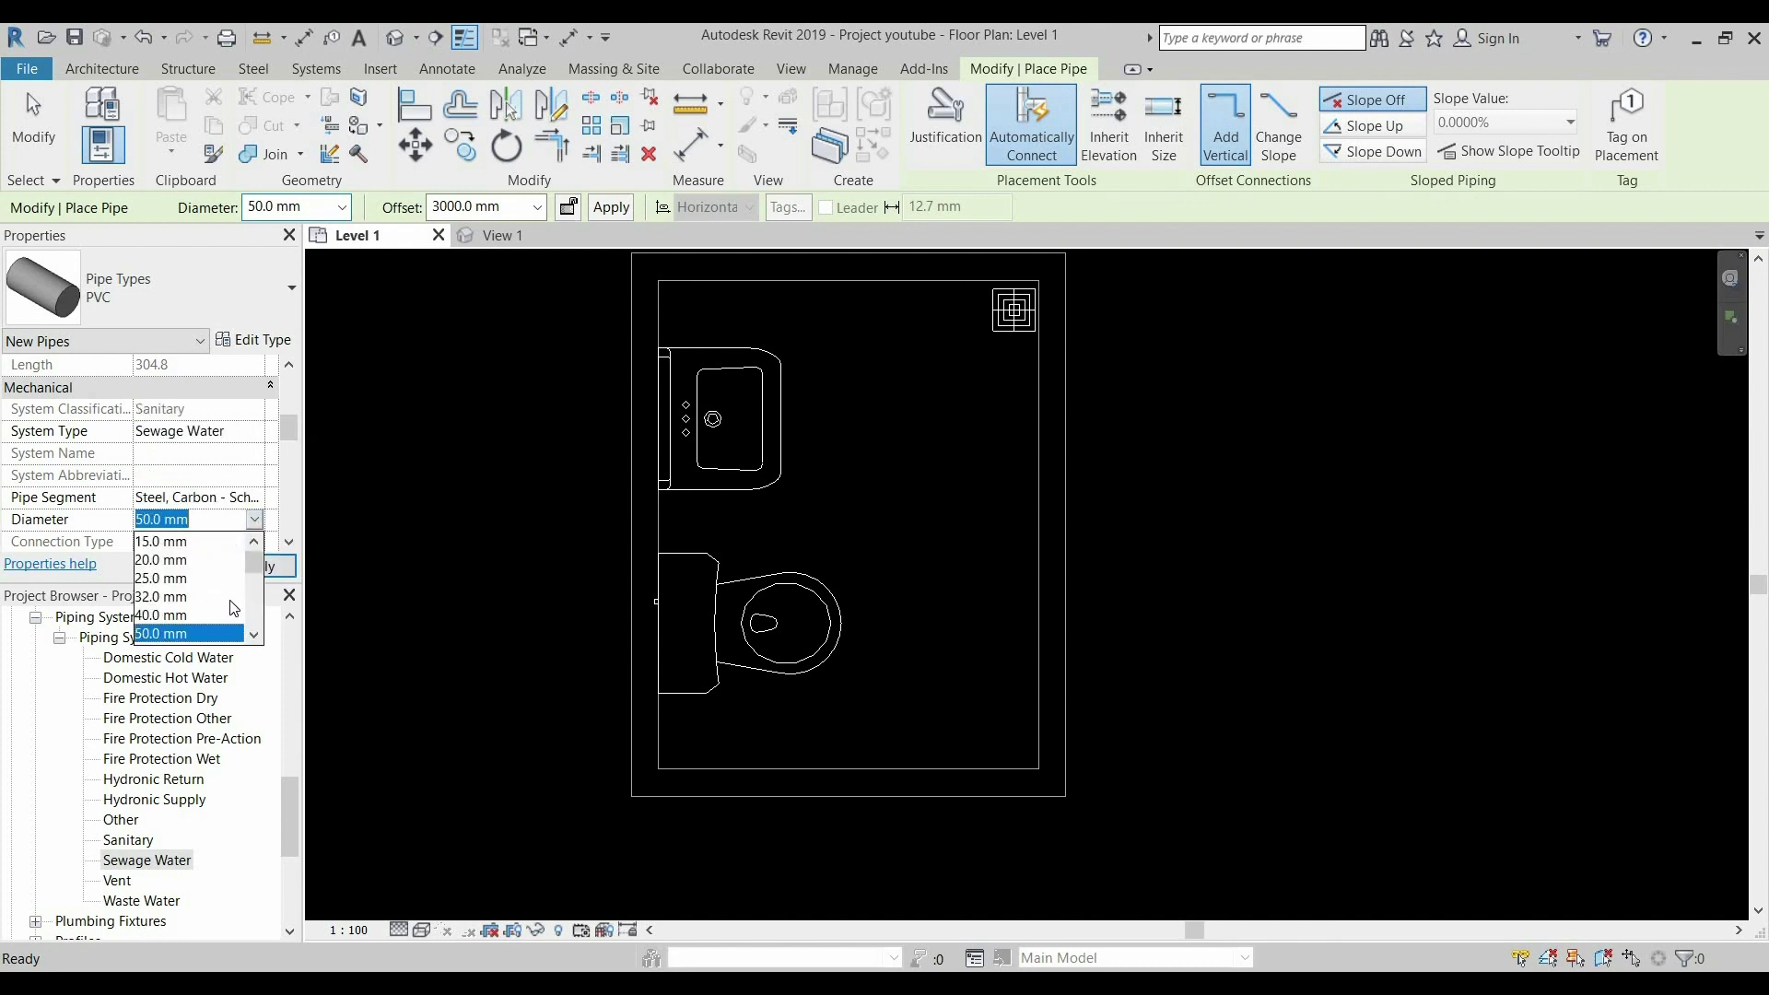
click(255, 635)
click(255, 635)
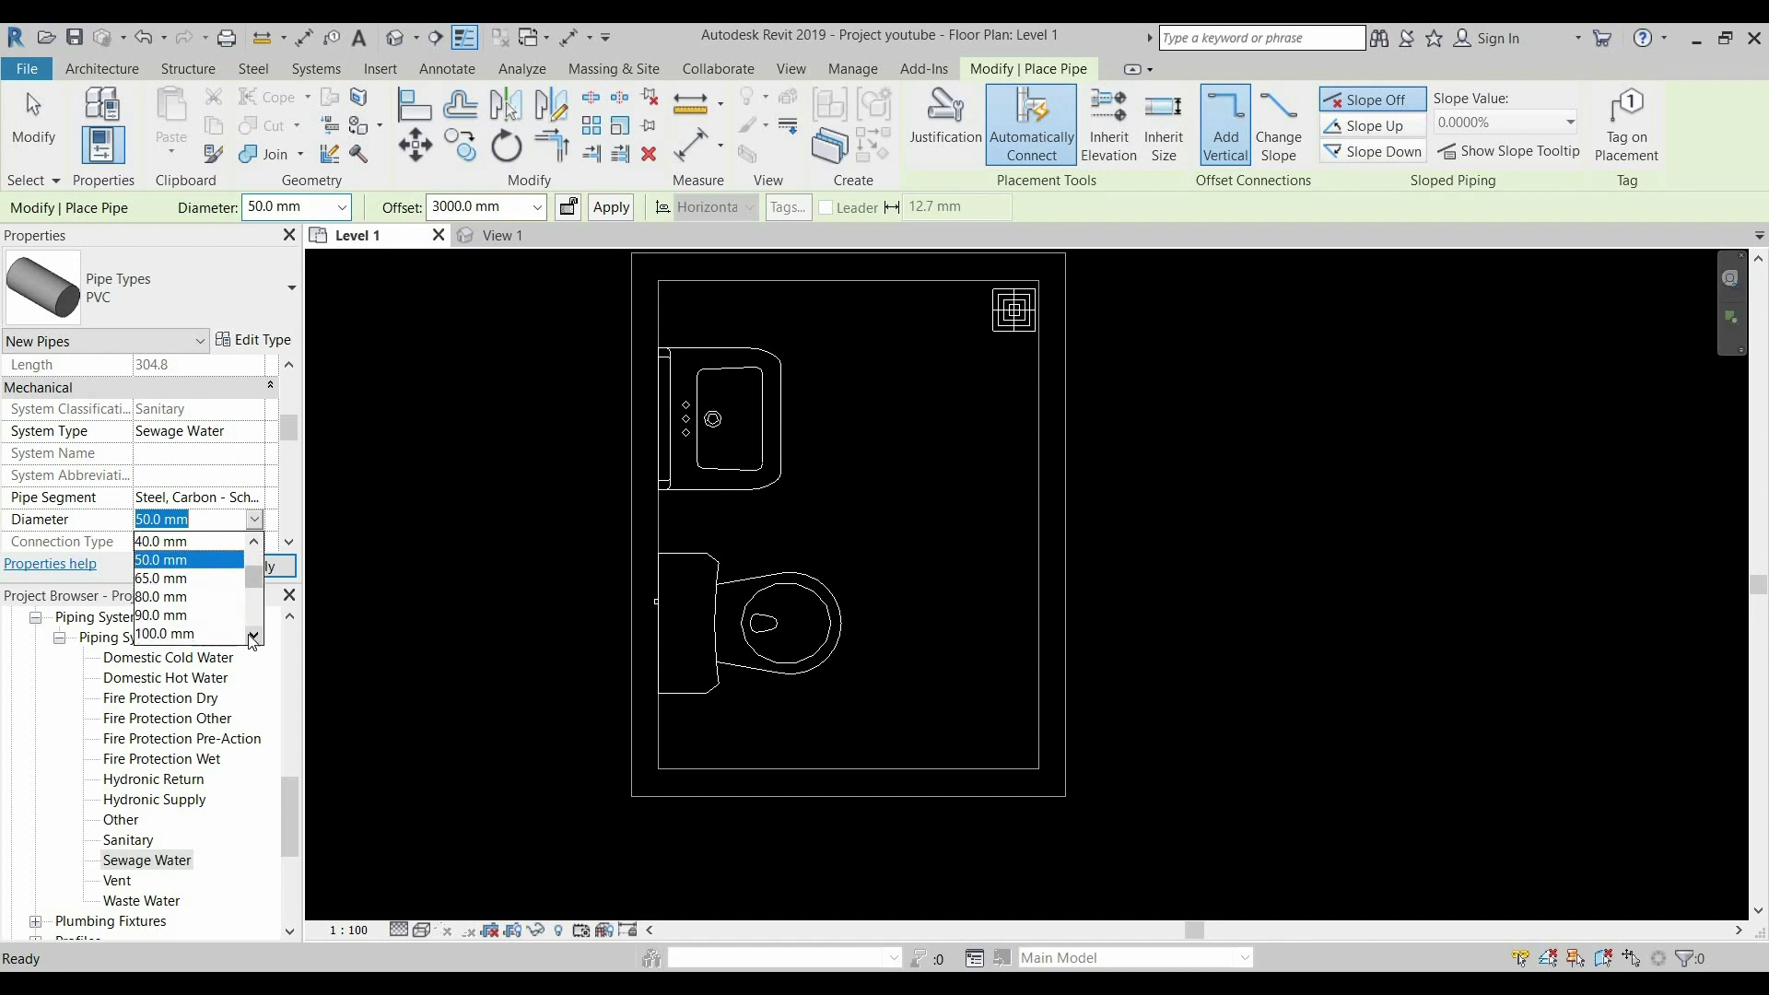
click(221, 634)
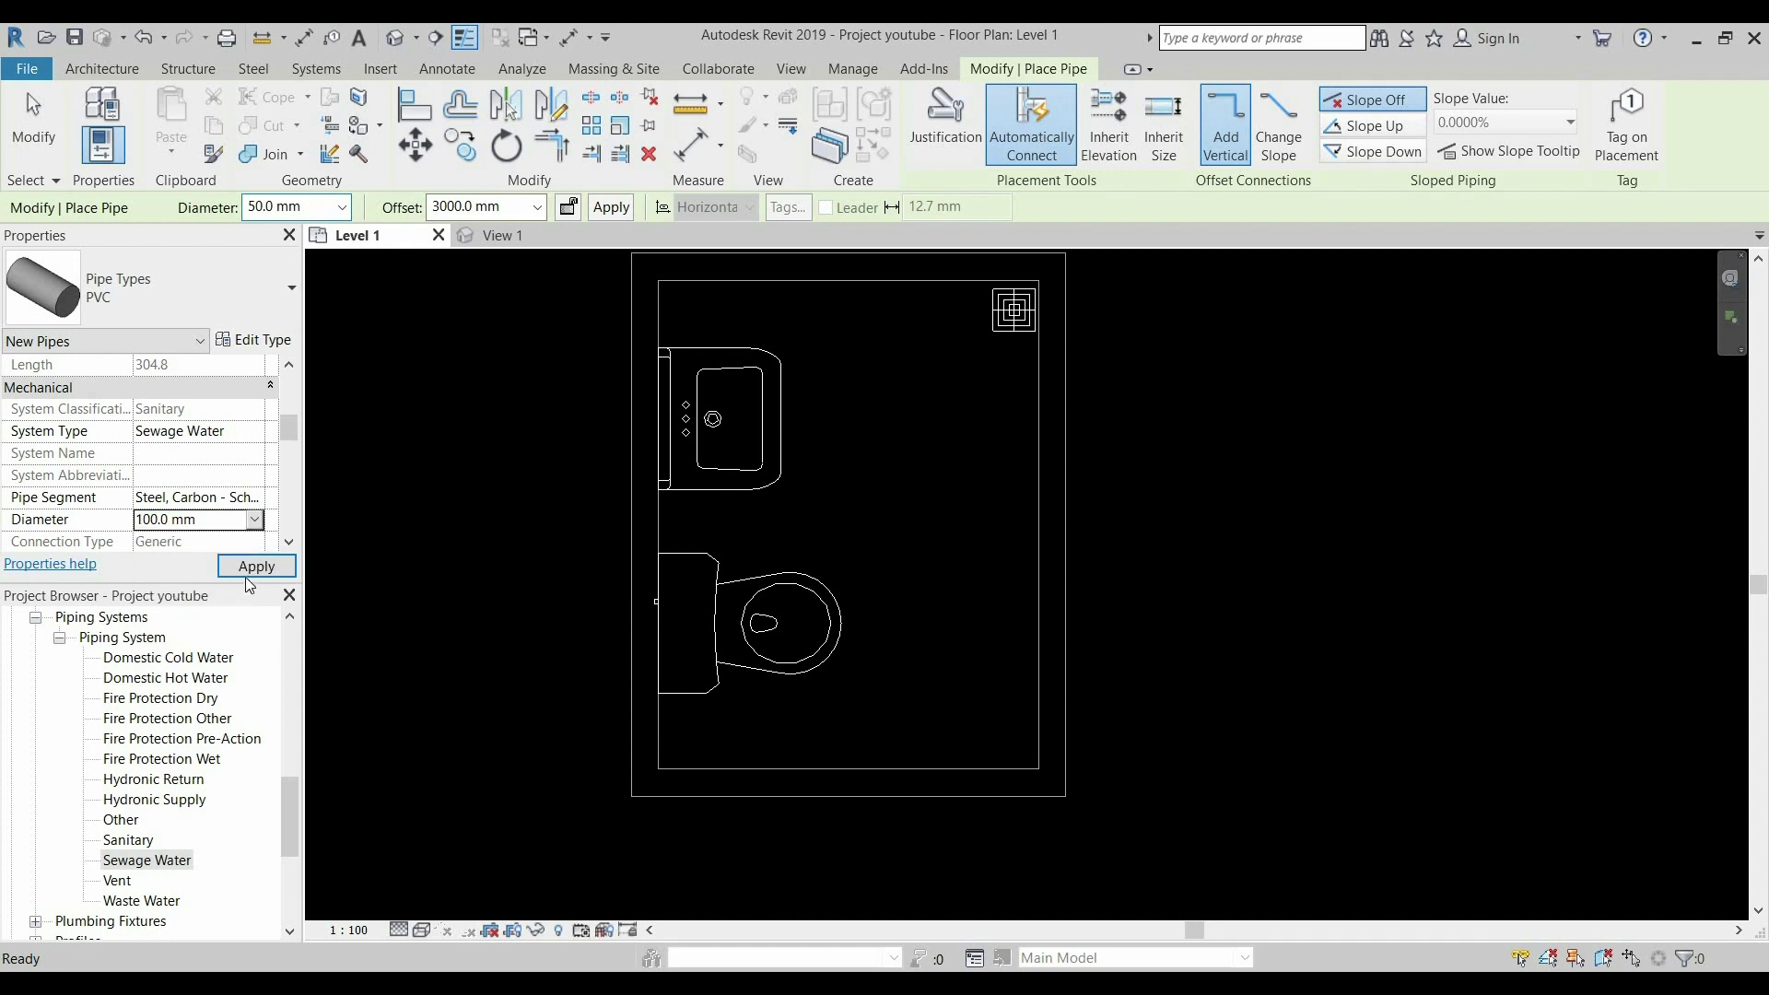
click(250, 570)
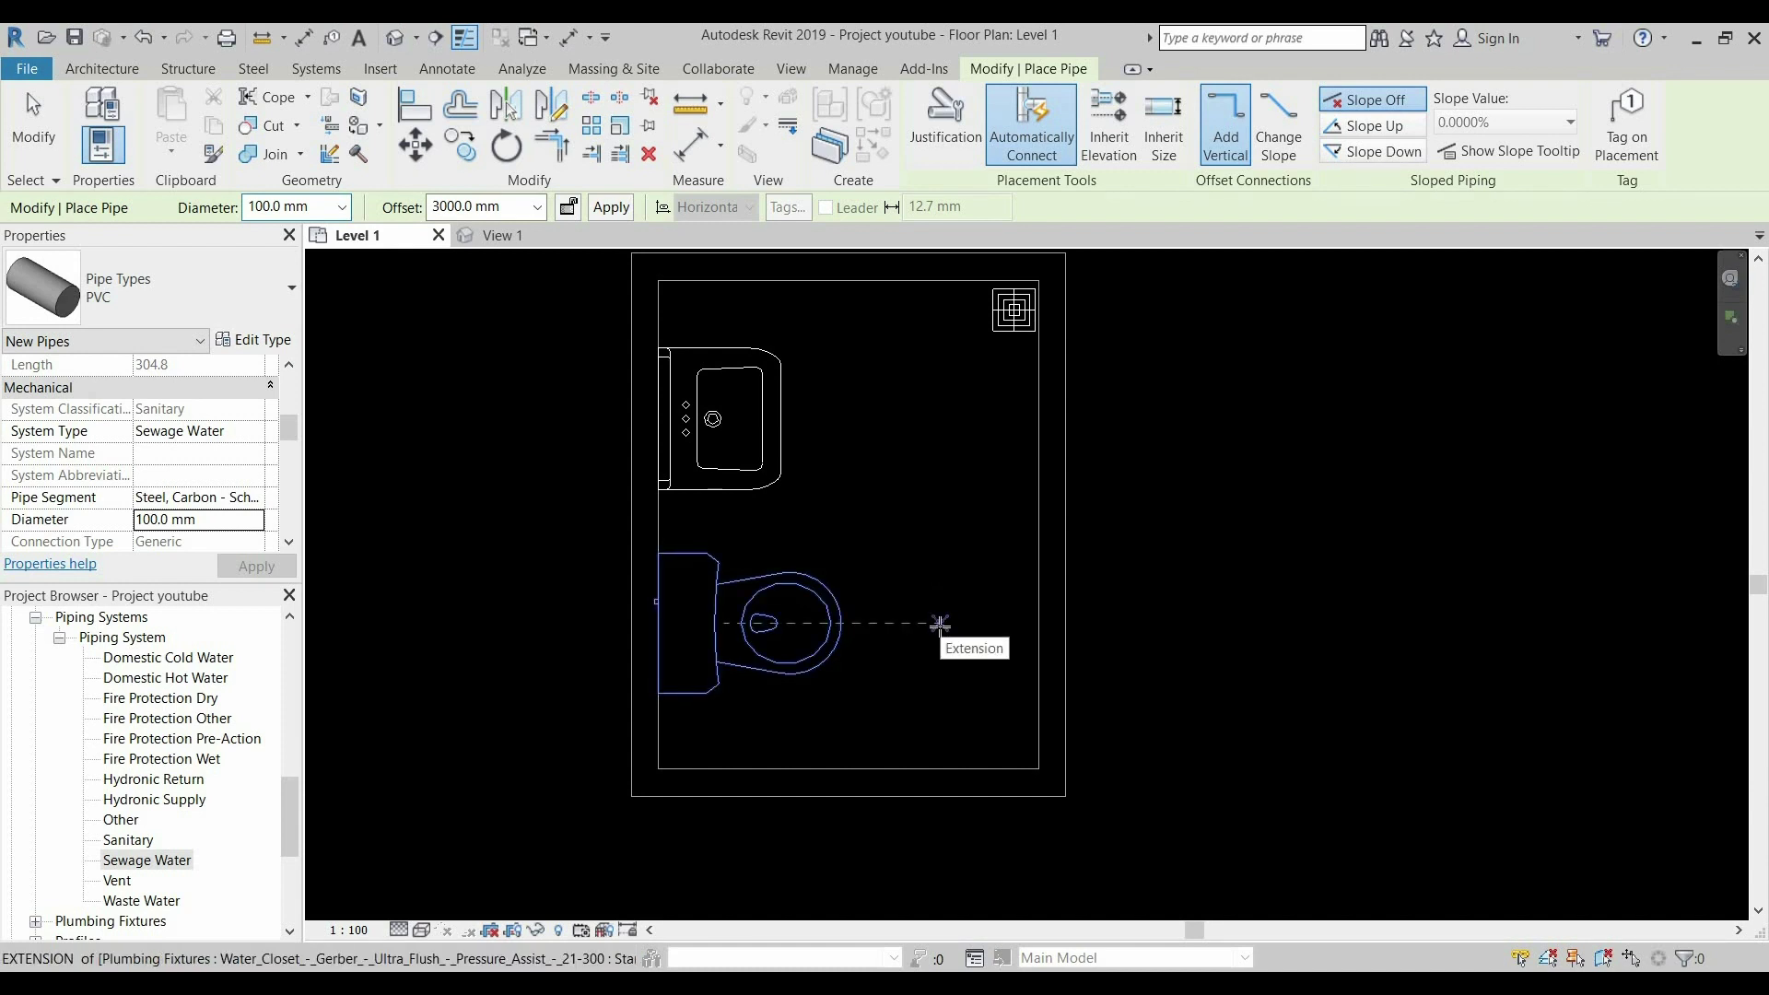
Set the pipe offset to -500 mm and exit the Pipe tool
click(513, 207)
text(-500)
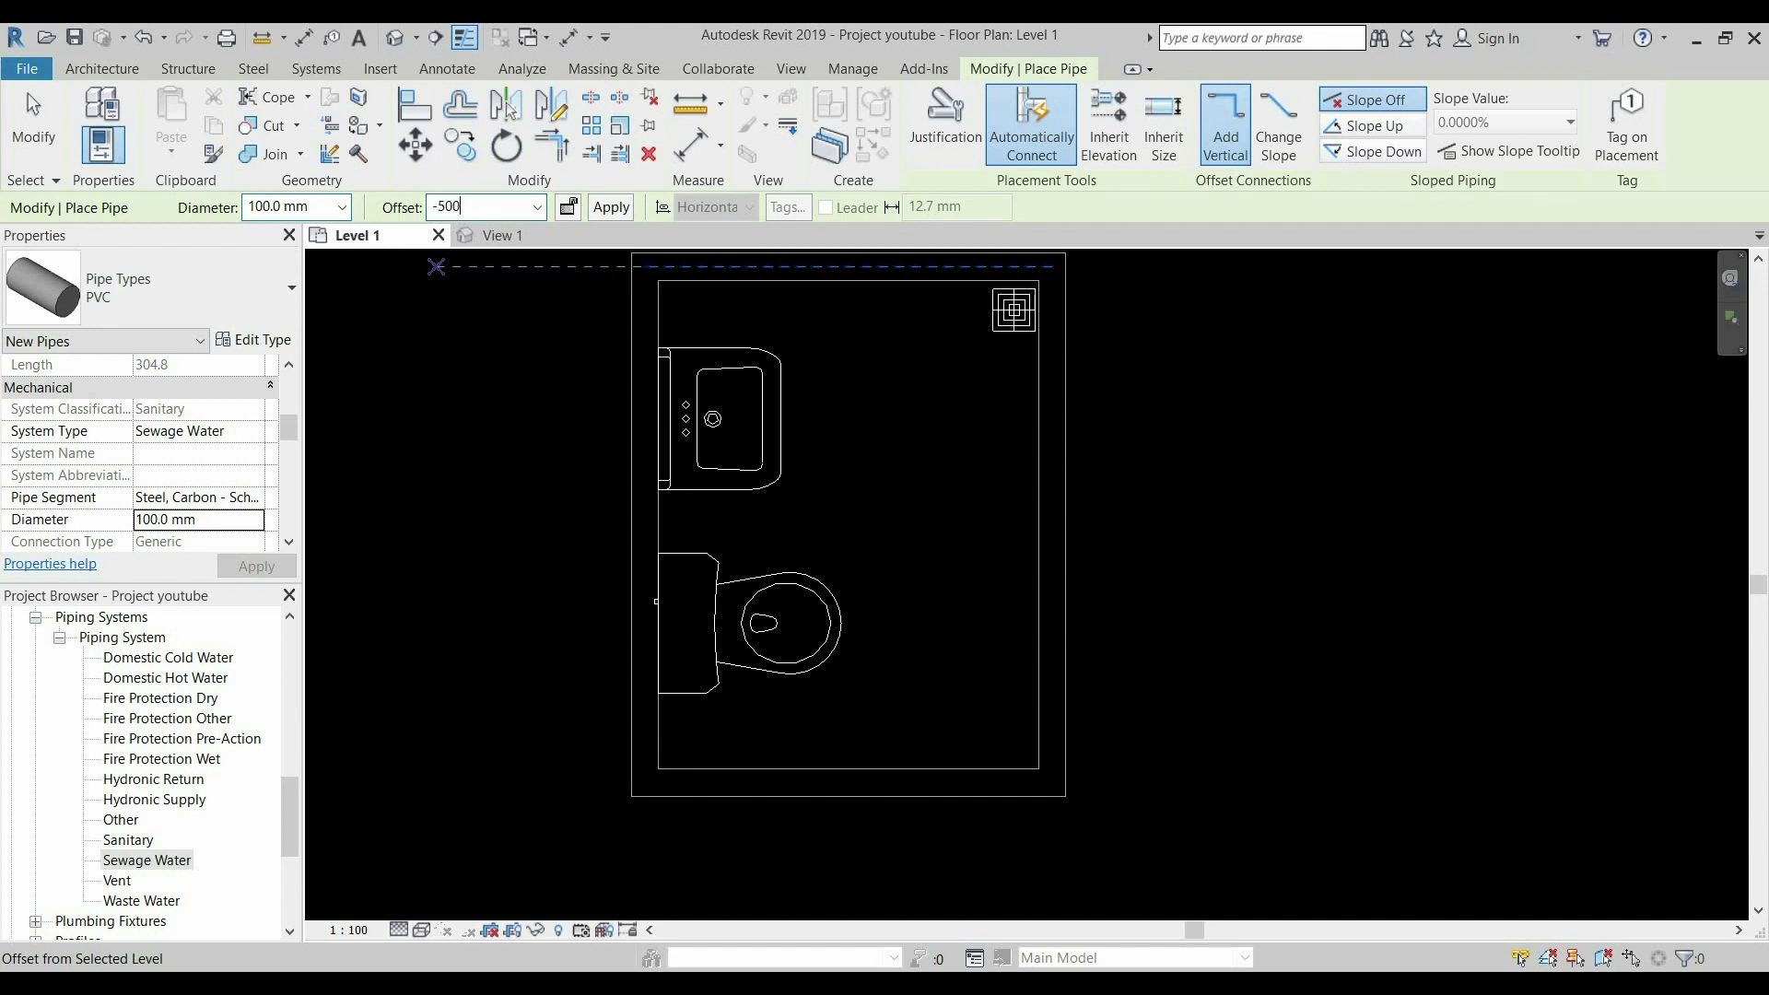
key(Return)
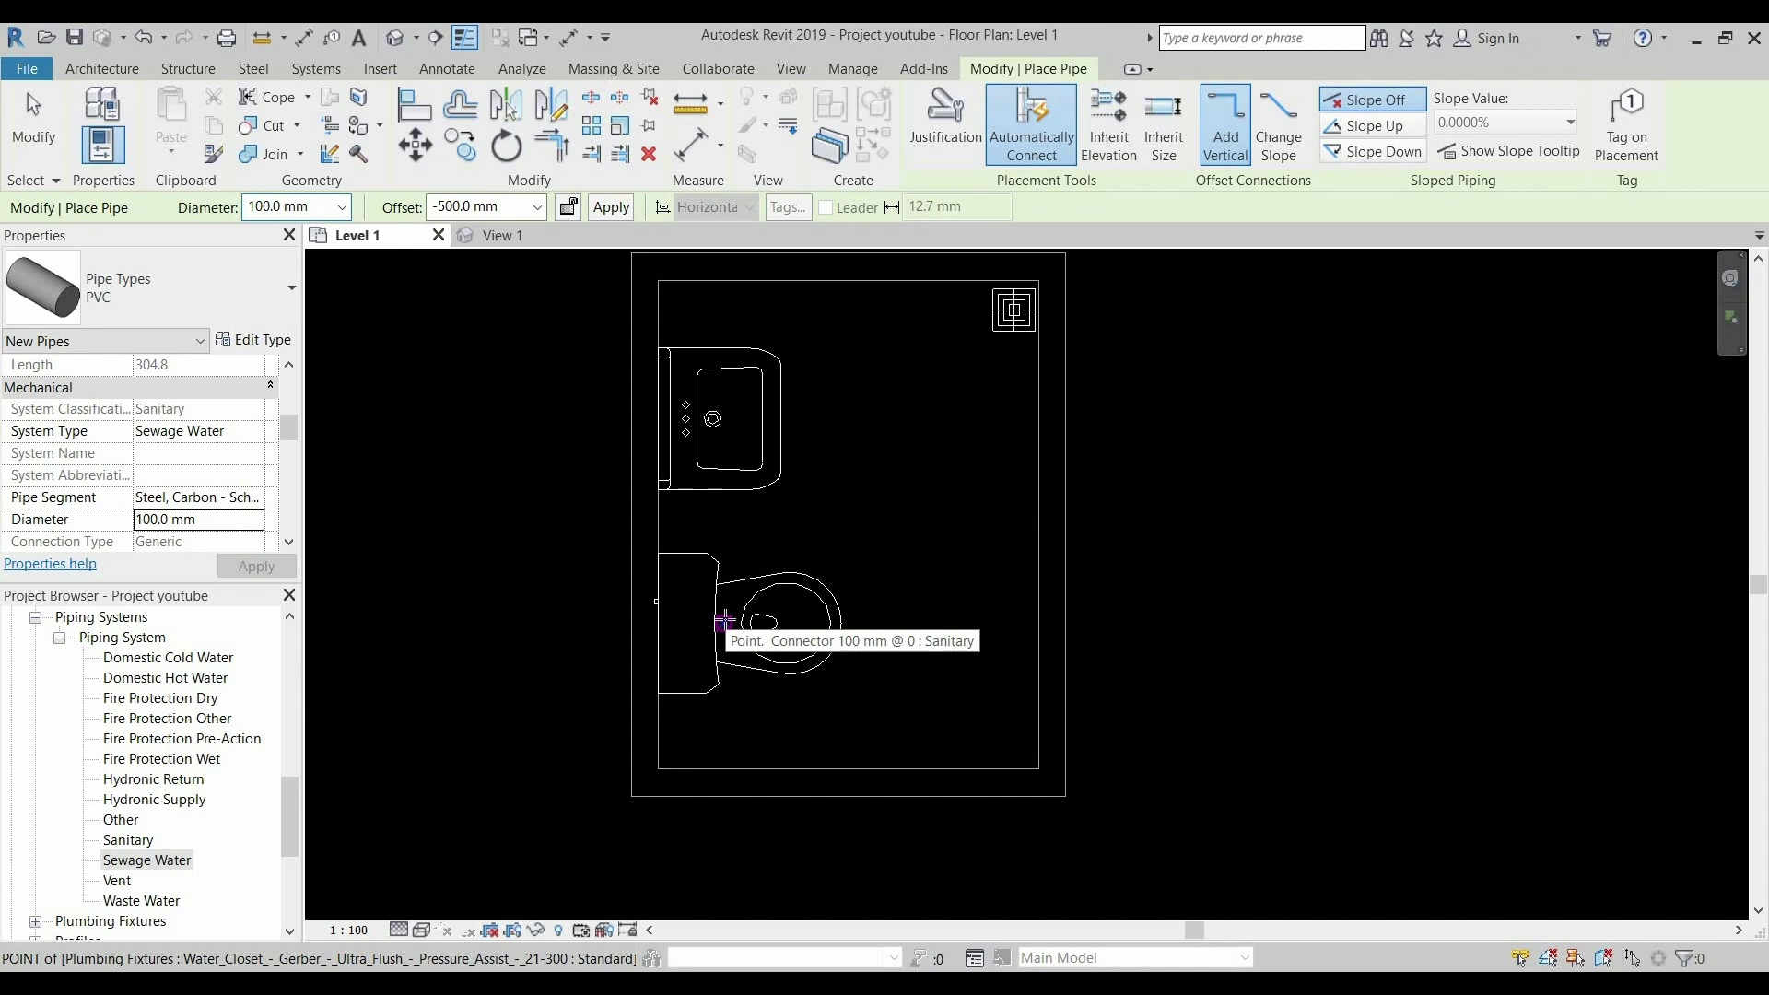
key(Escape)
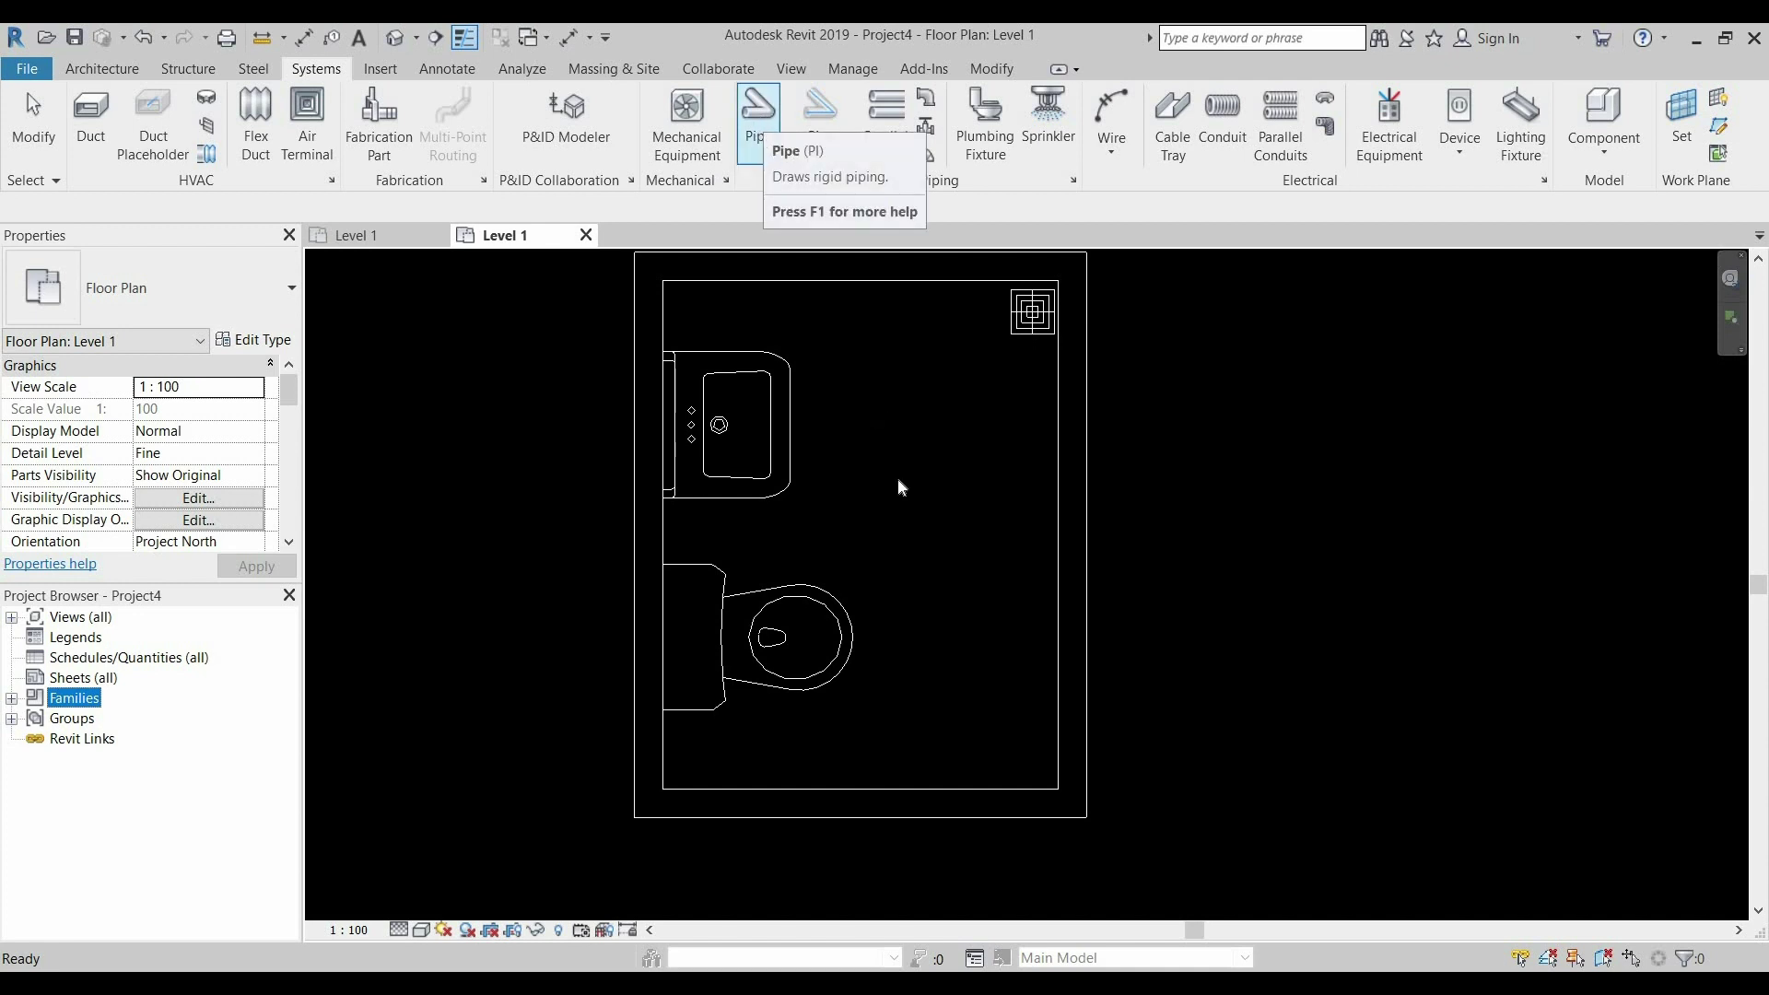
Start the Pipe tool with PI, set offset to -500 mm, and check Pipe Segment
key(p)
key(i)
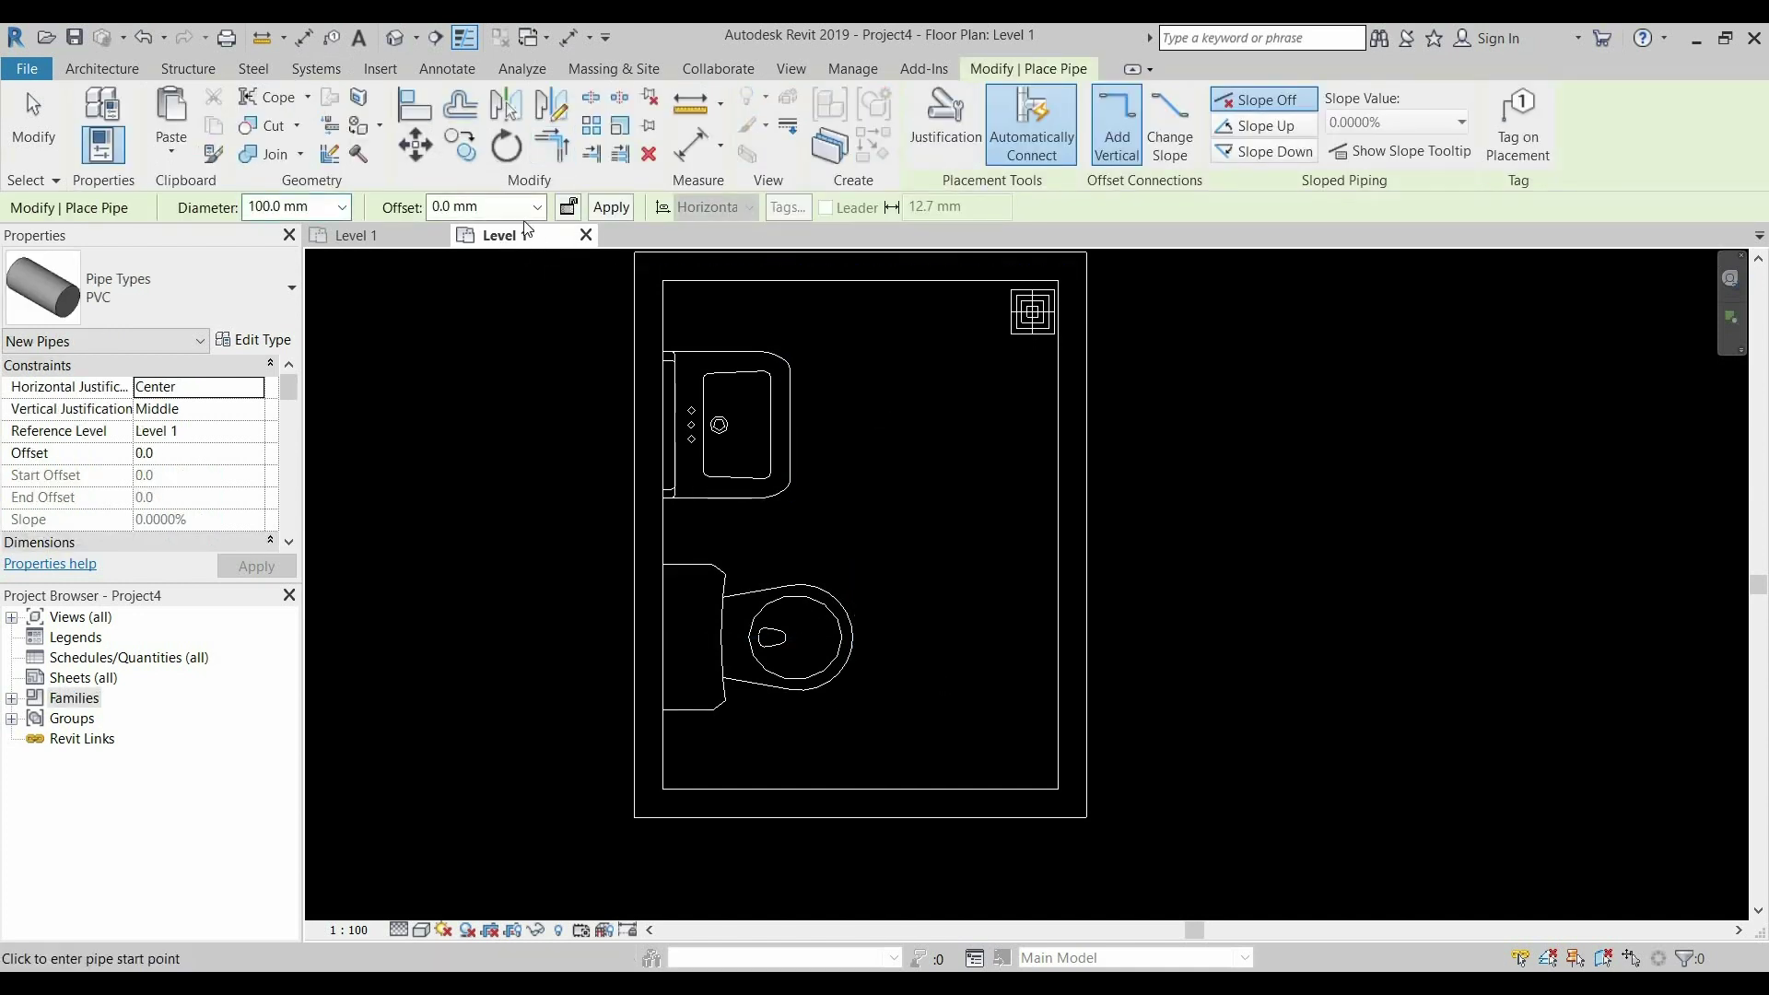
click(524, 205)
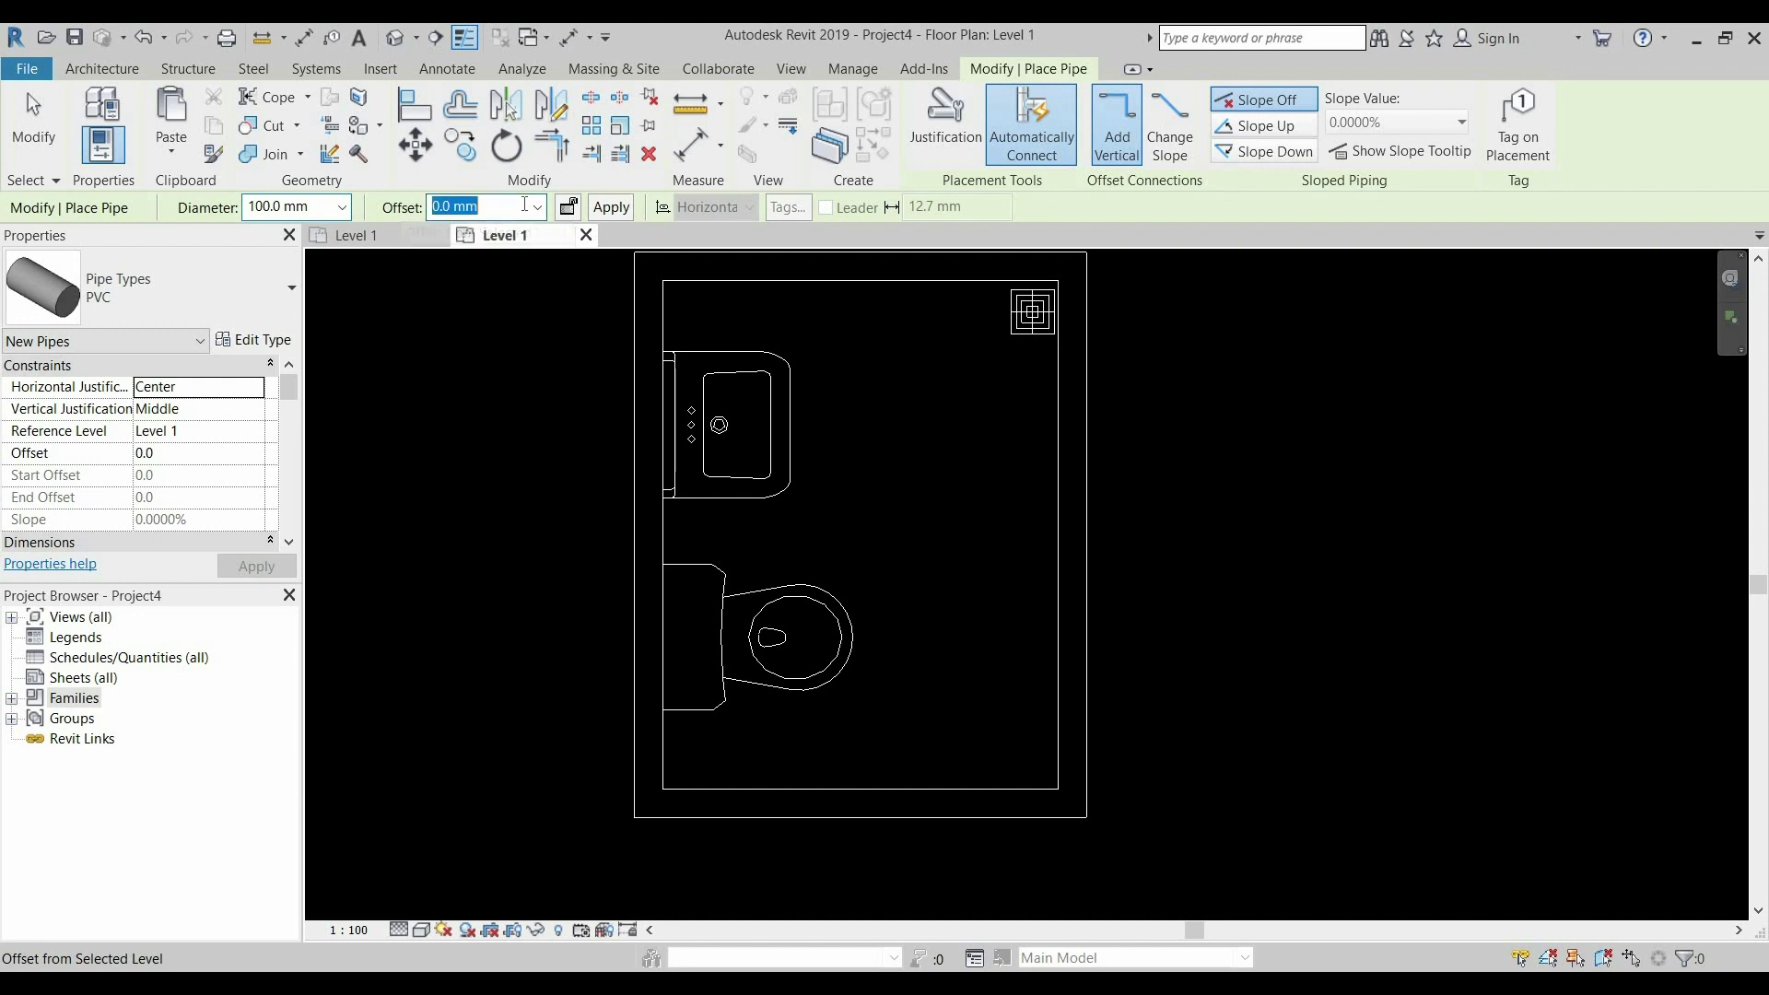
text(-500)
key(Return)
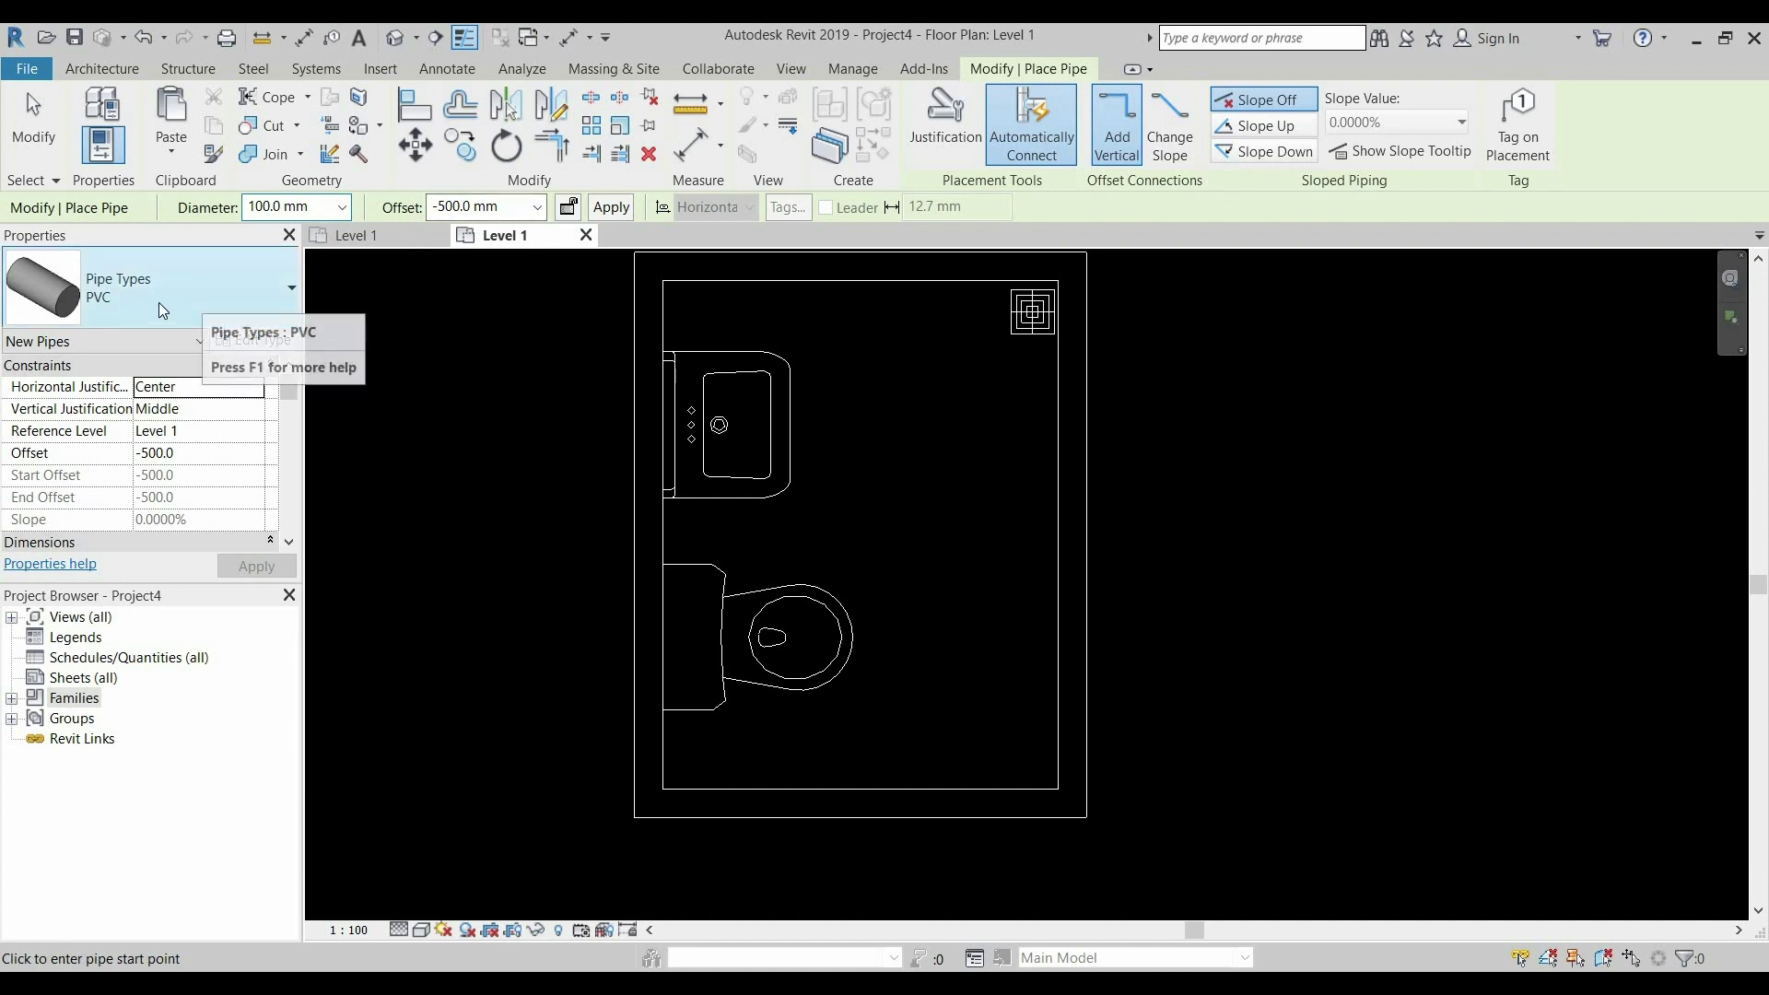
click(296, 405)
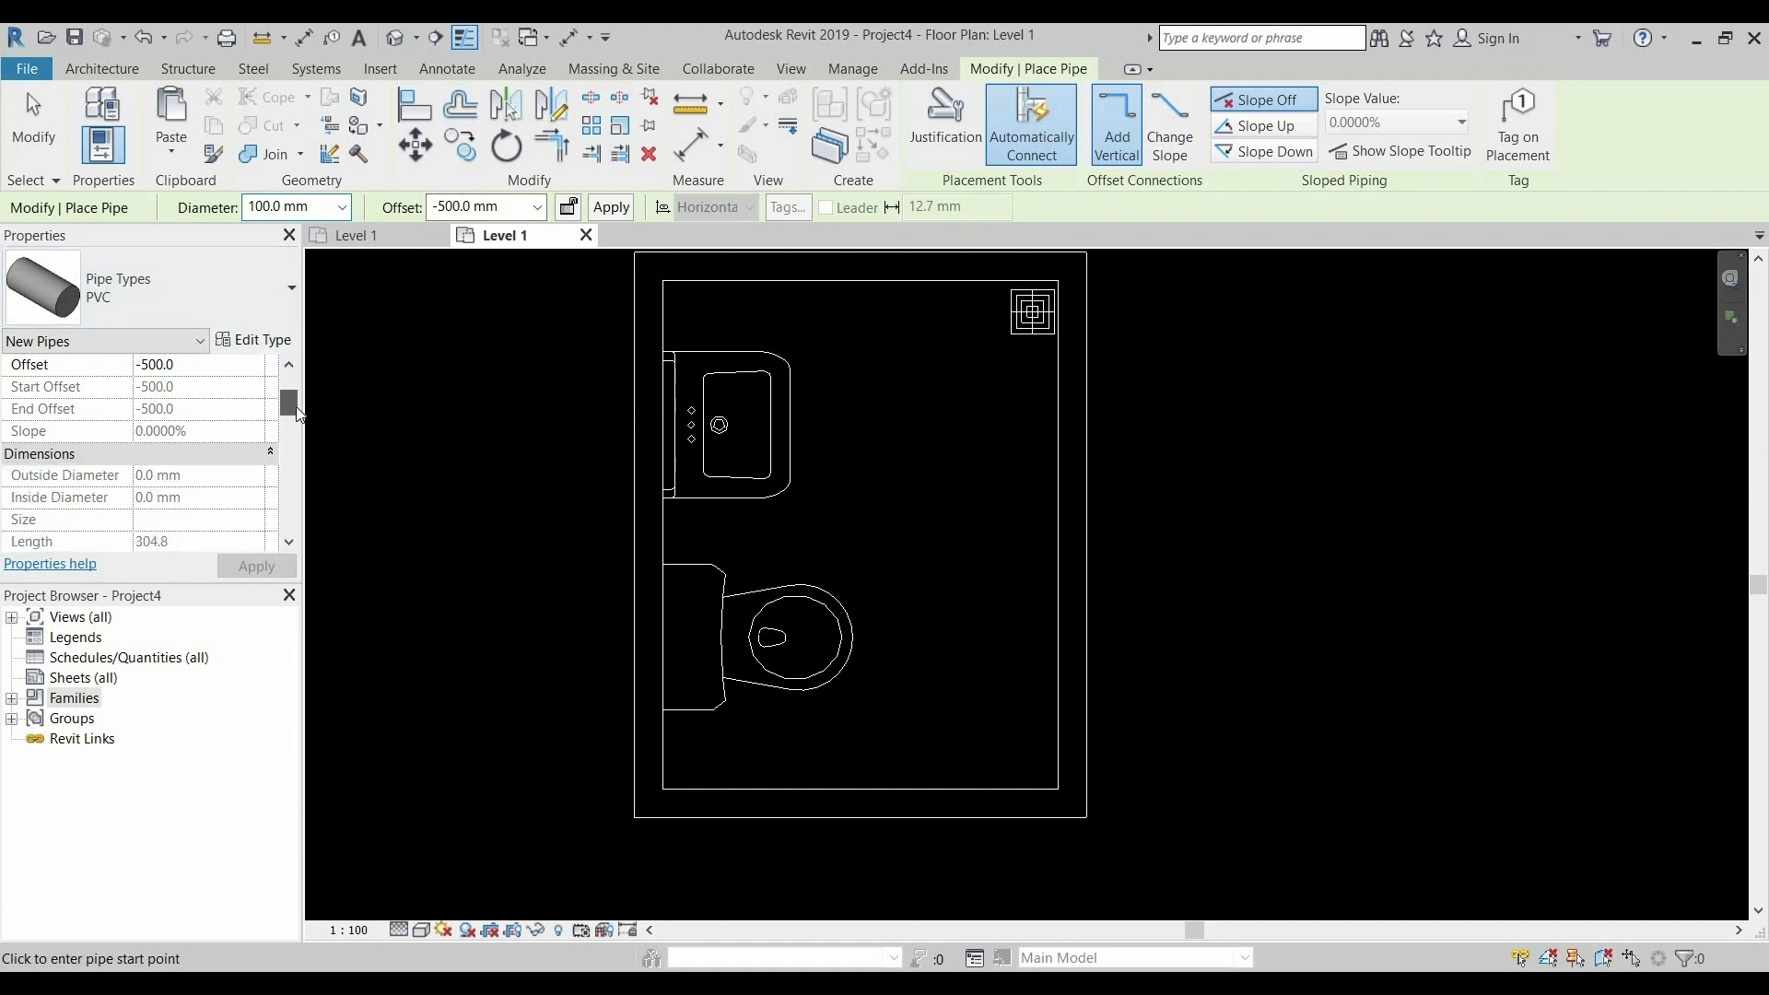
scroll(290, 417, down, 5)
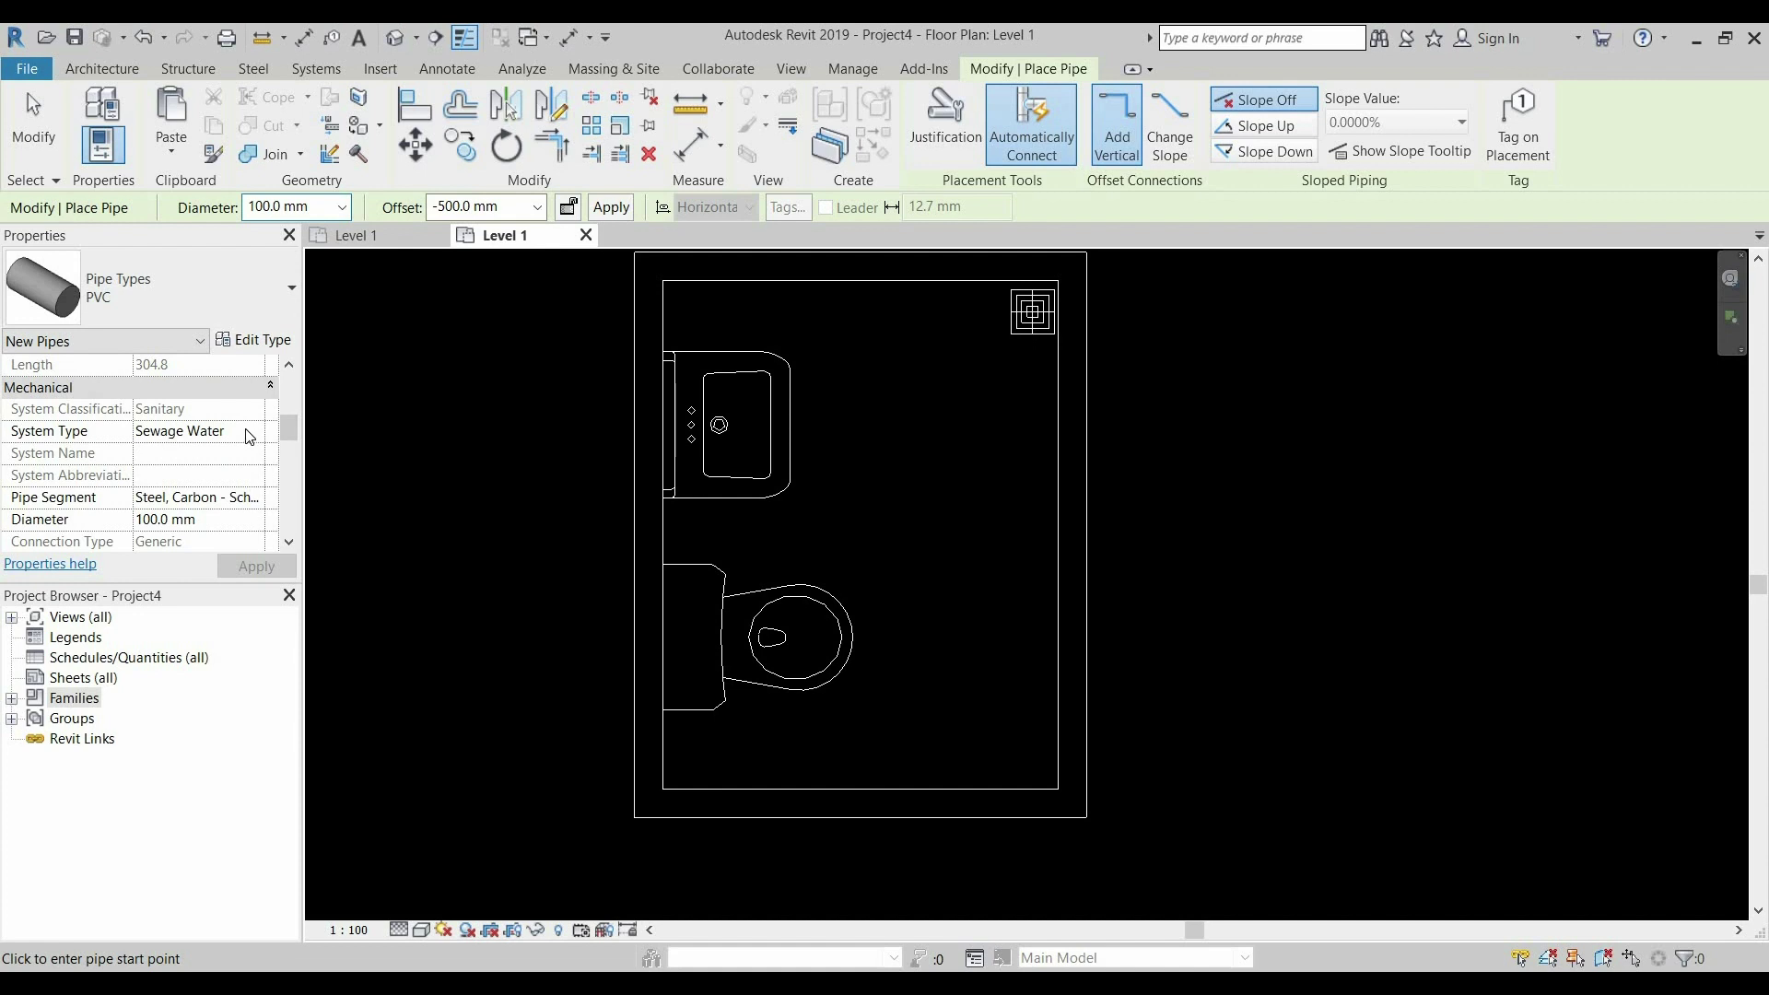
click(260, 498)
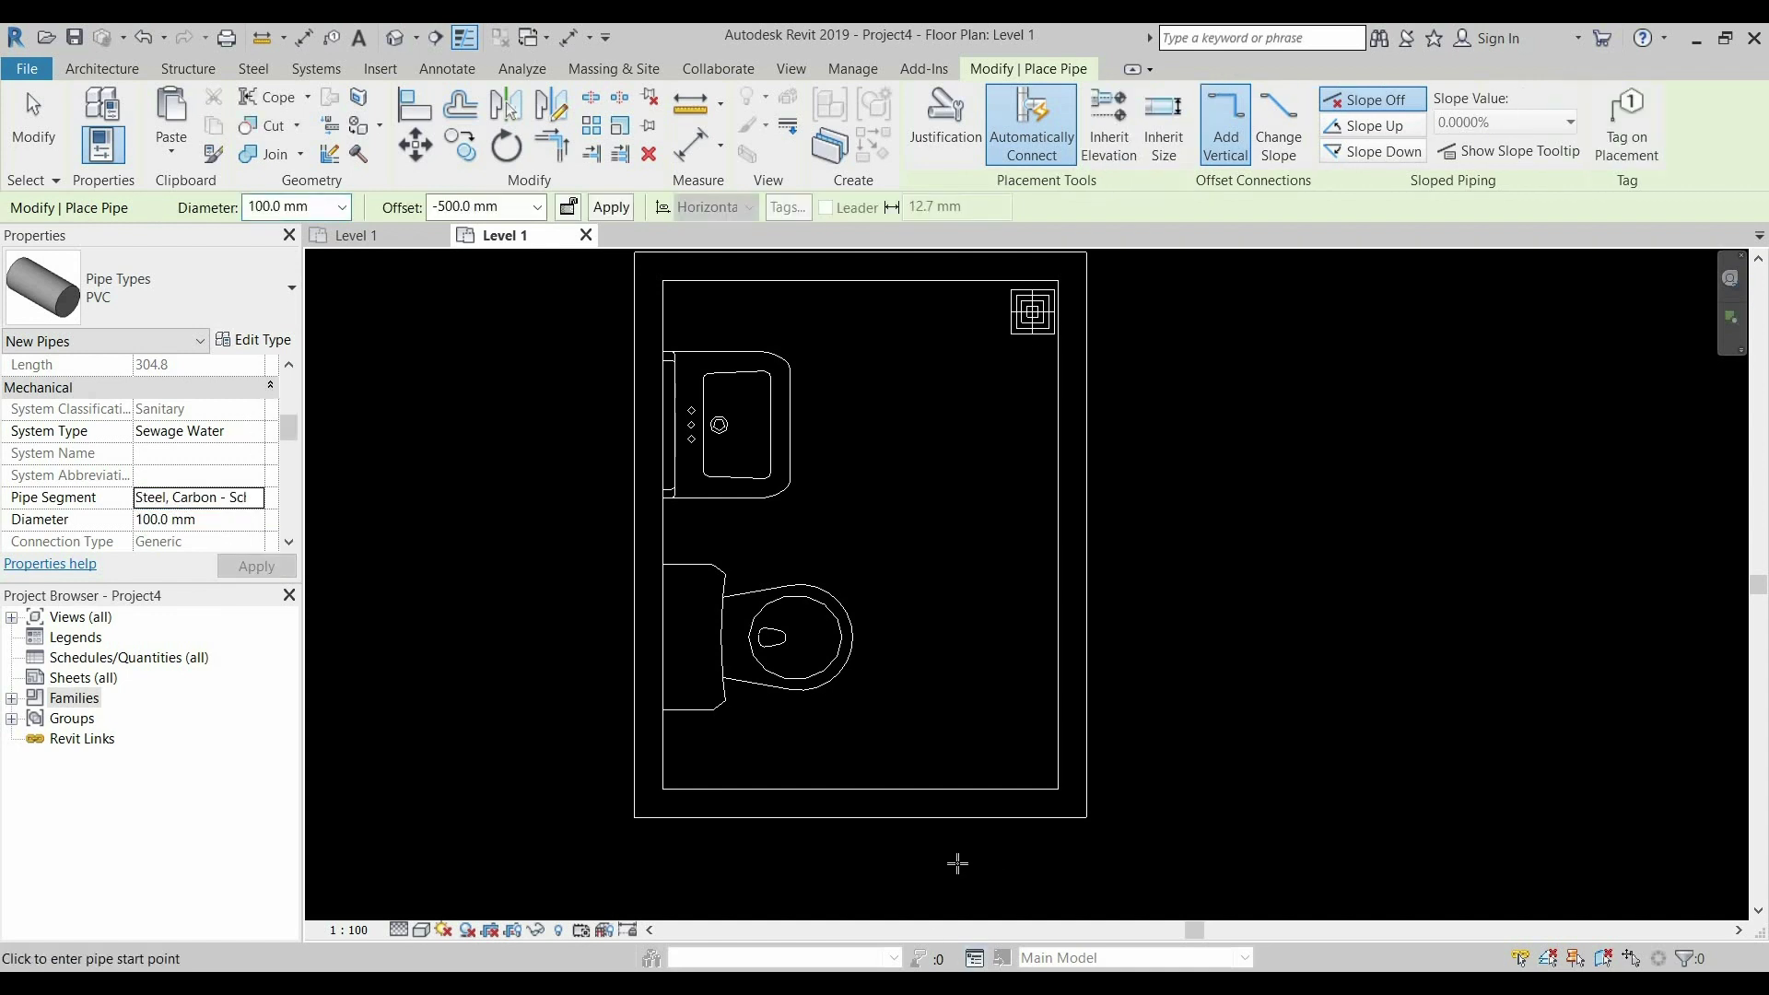
Draw a vertical pipe beside the toilet from below the room, then select it
click(958, 864)
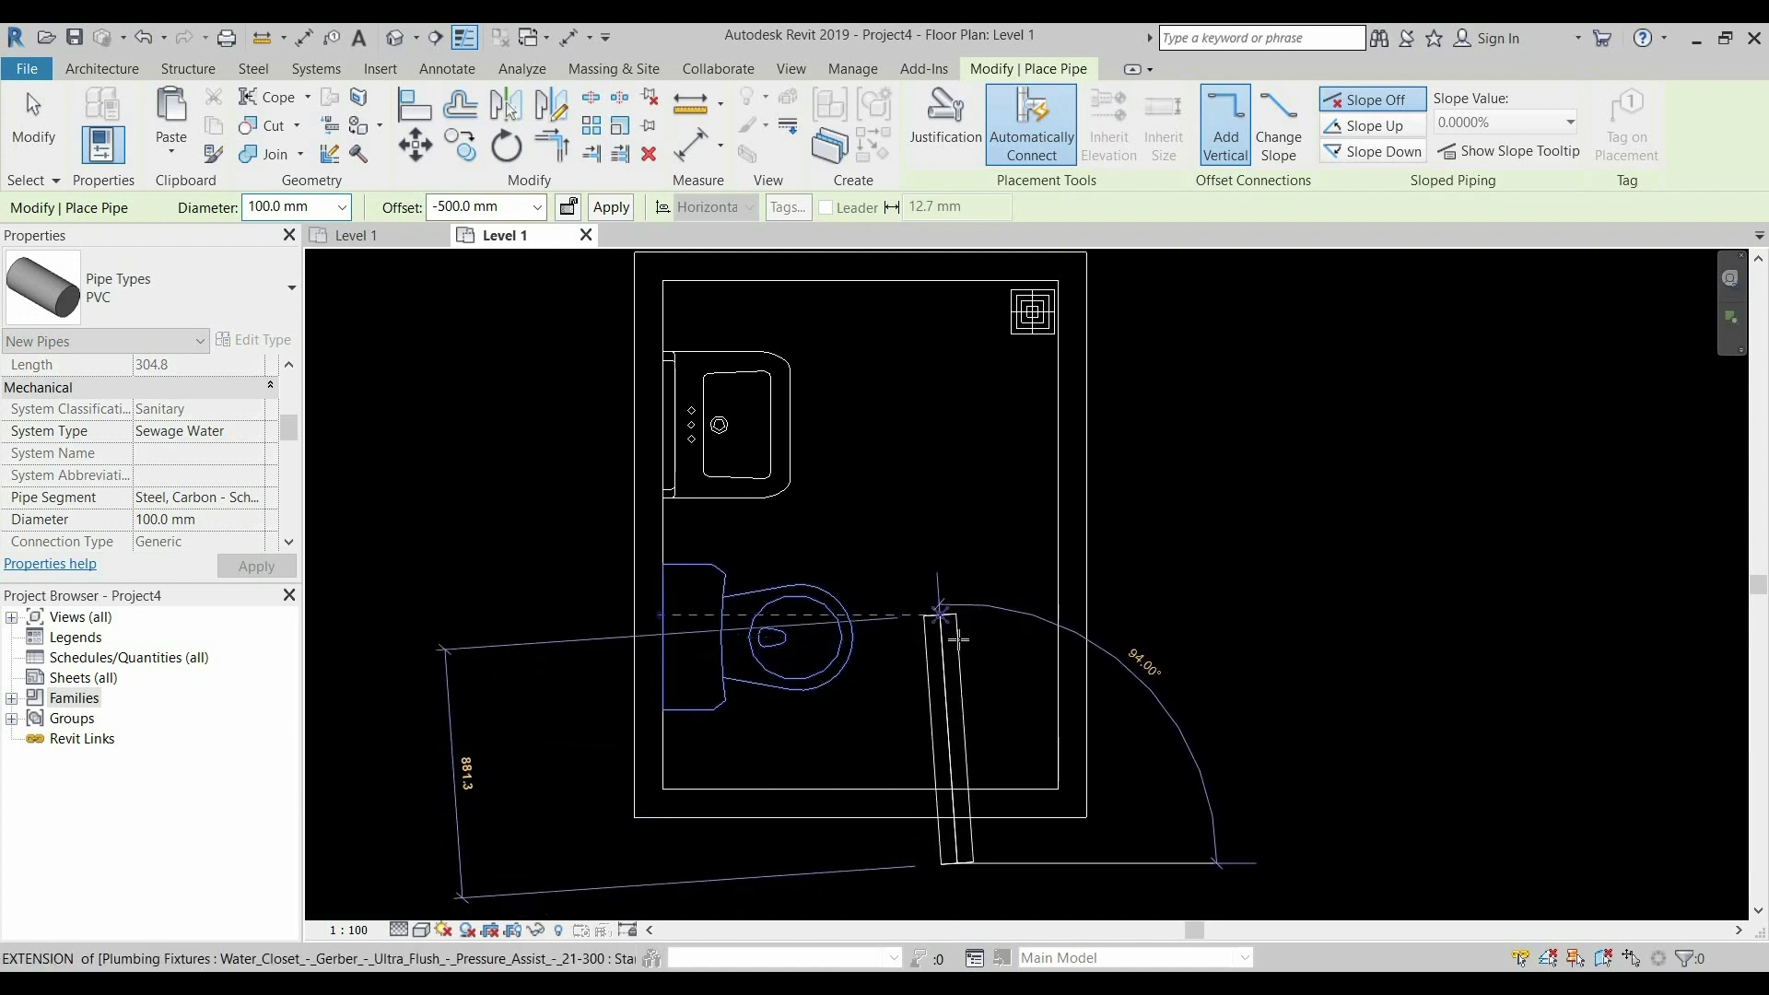
click(961, 640)
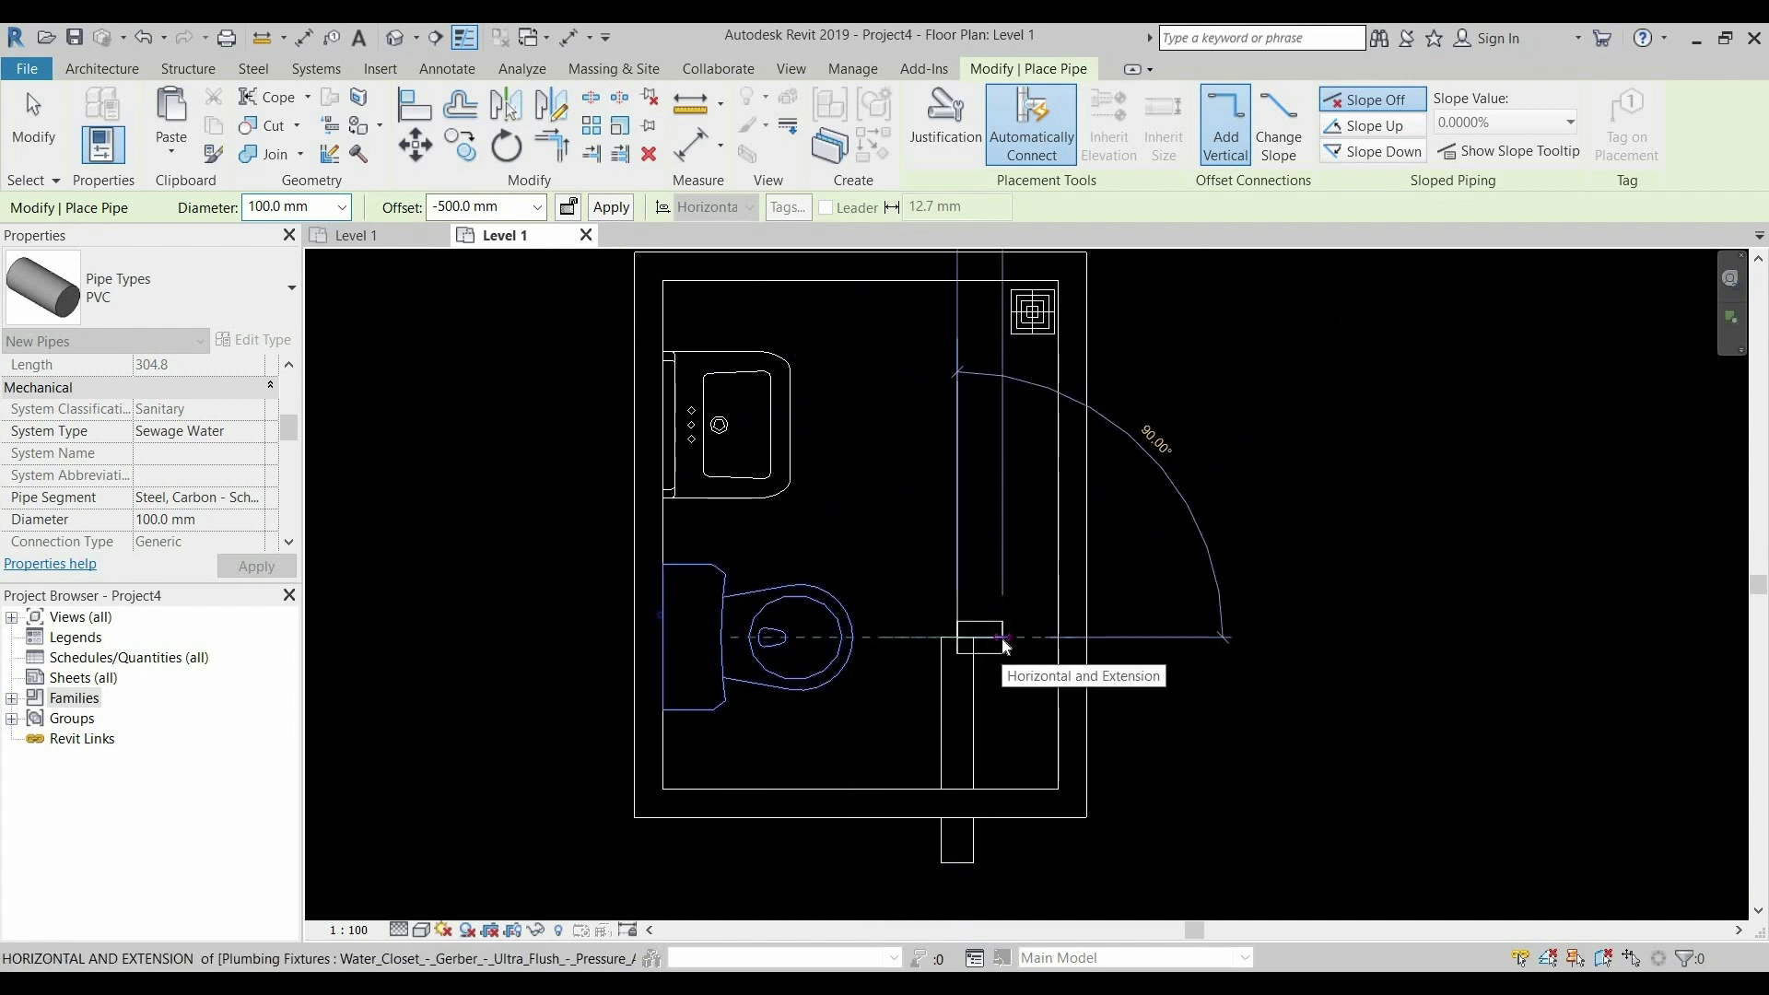
key(Escape)
key(Escape)
click(976, 694)
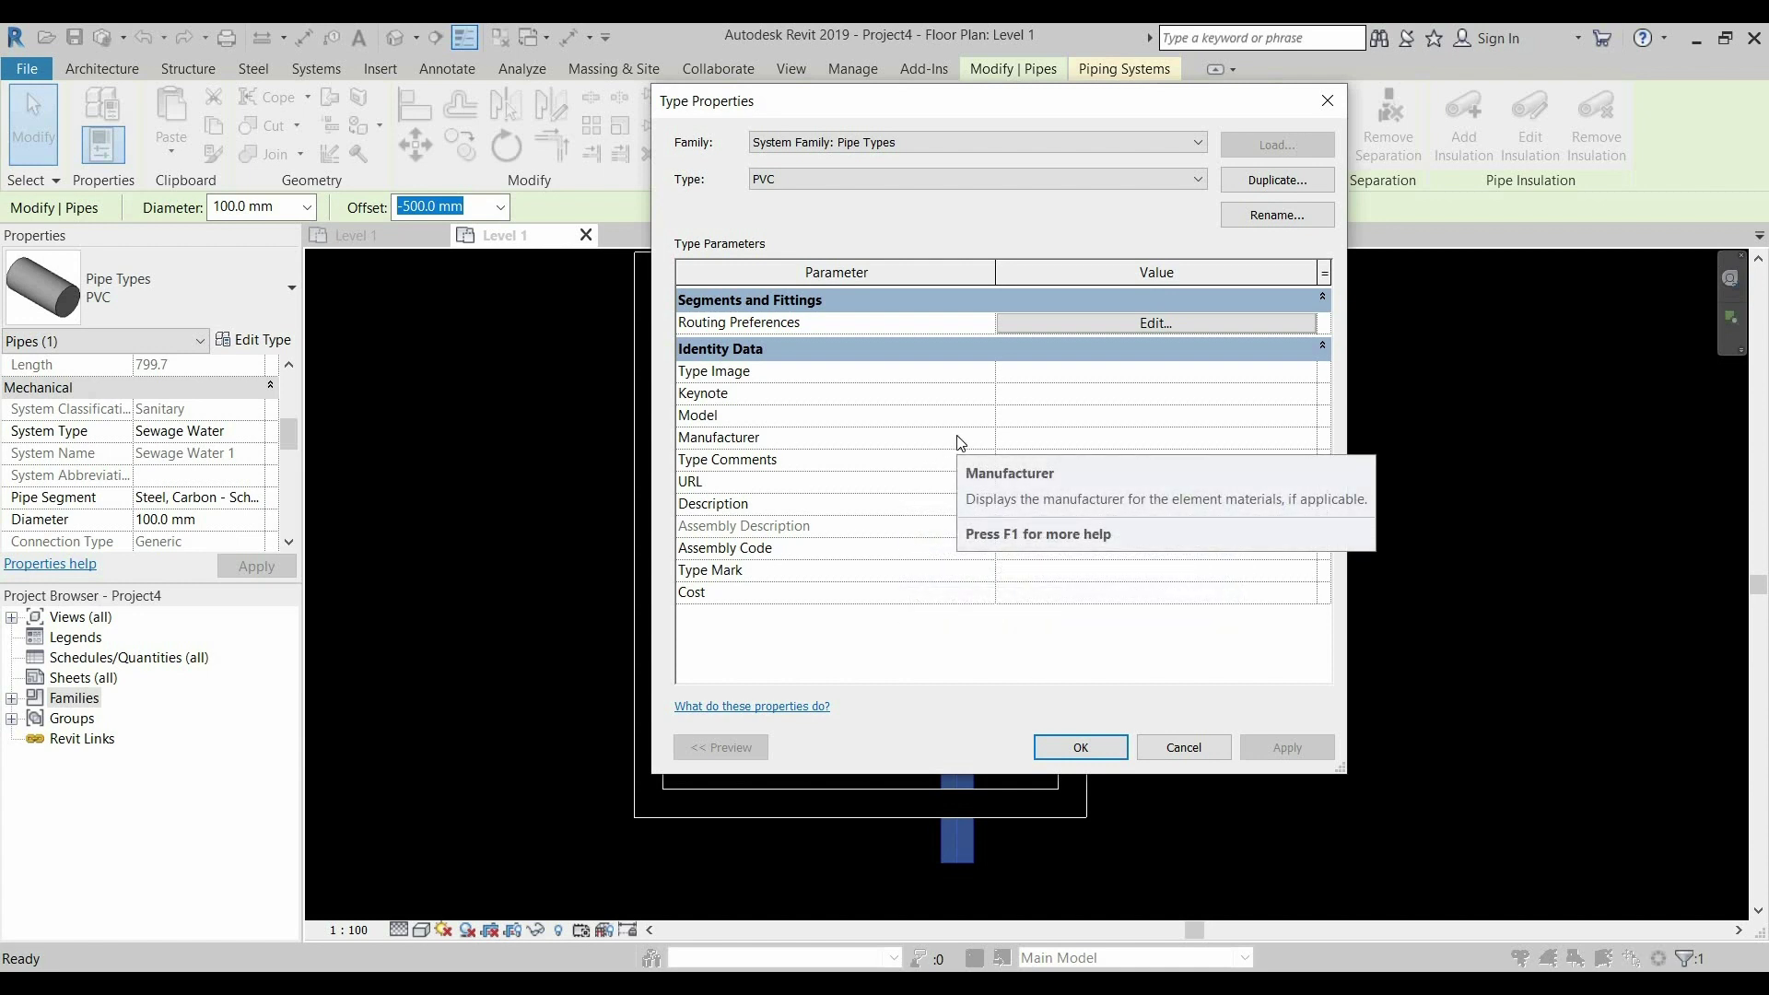
Set the PVC routing preferences' pipe segment to Polyvinyl Chloride, Rigid, and start loading a fitting family
click(1042, 328)
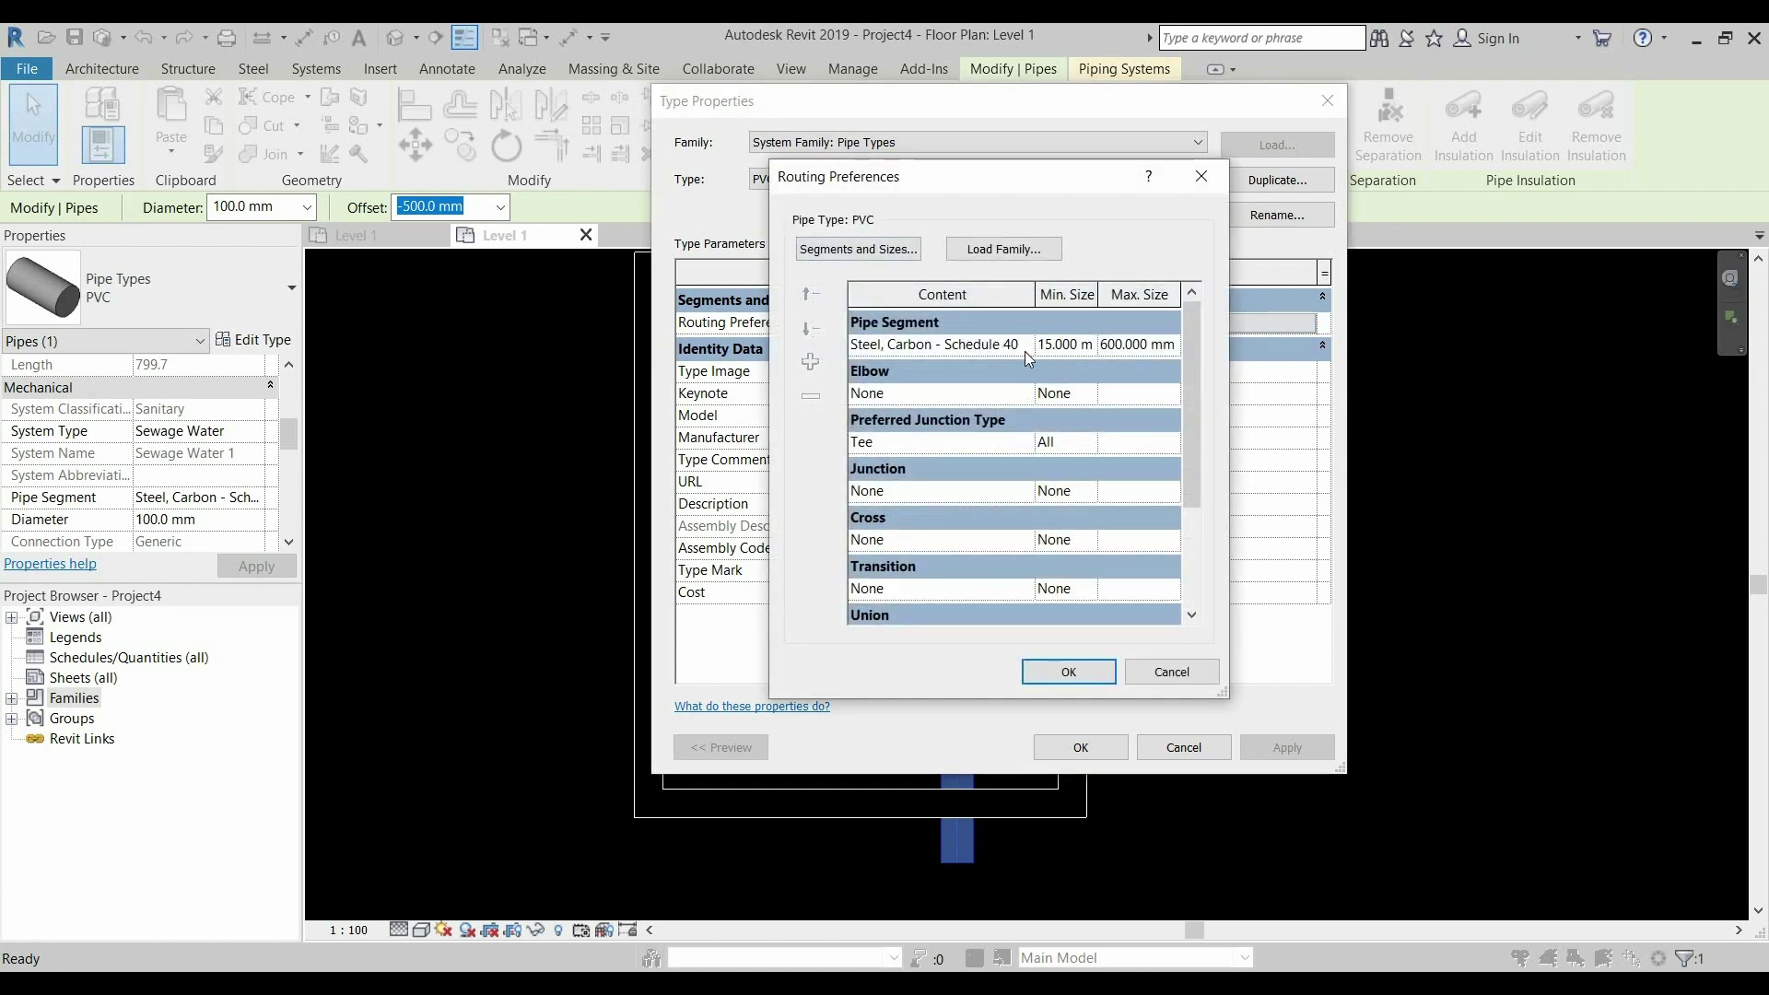
click(1025, 347)
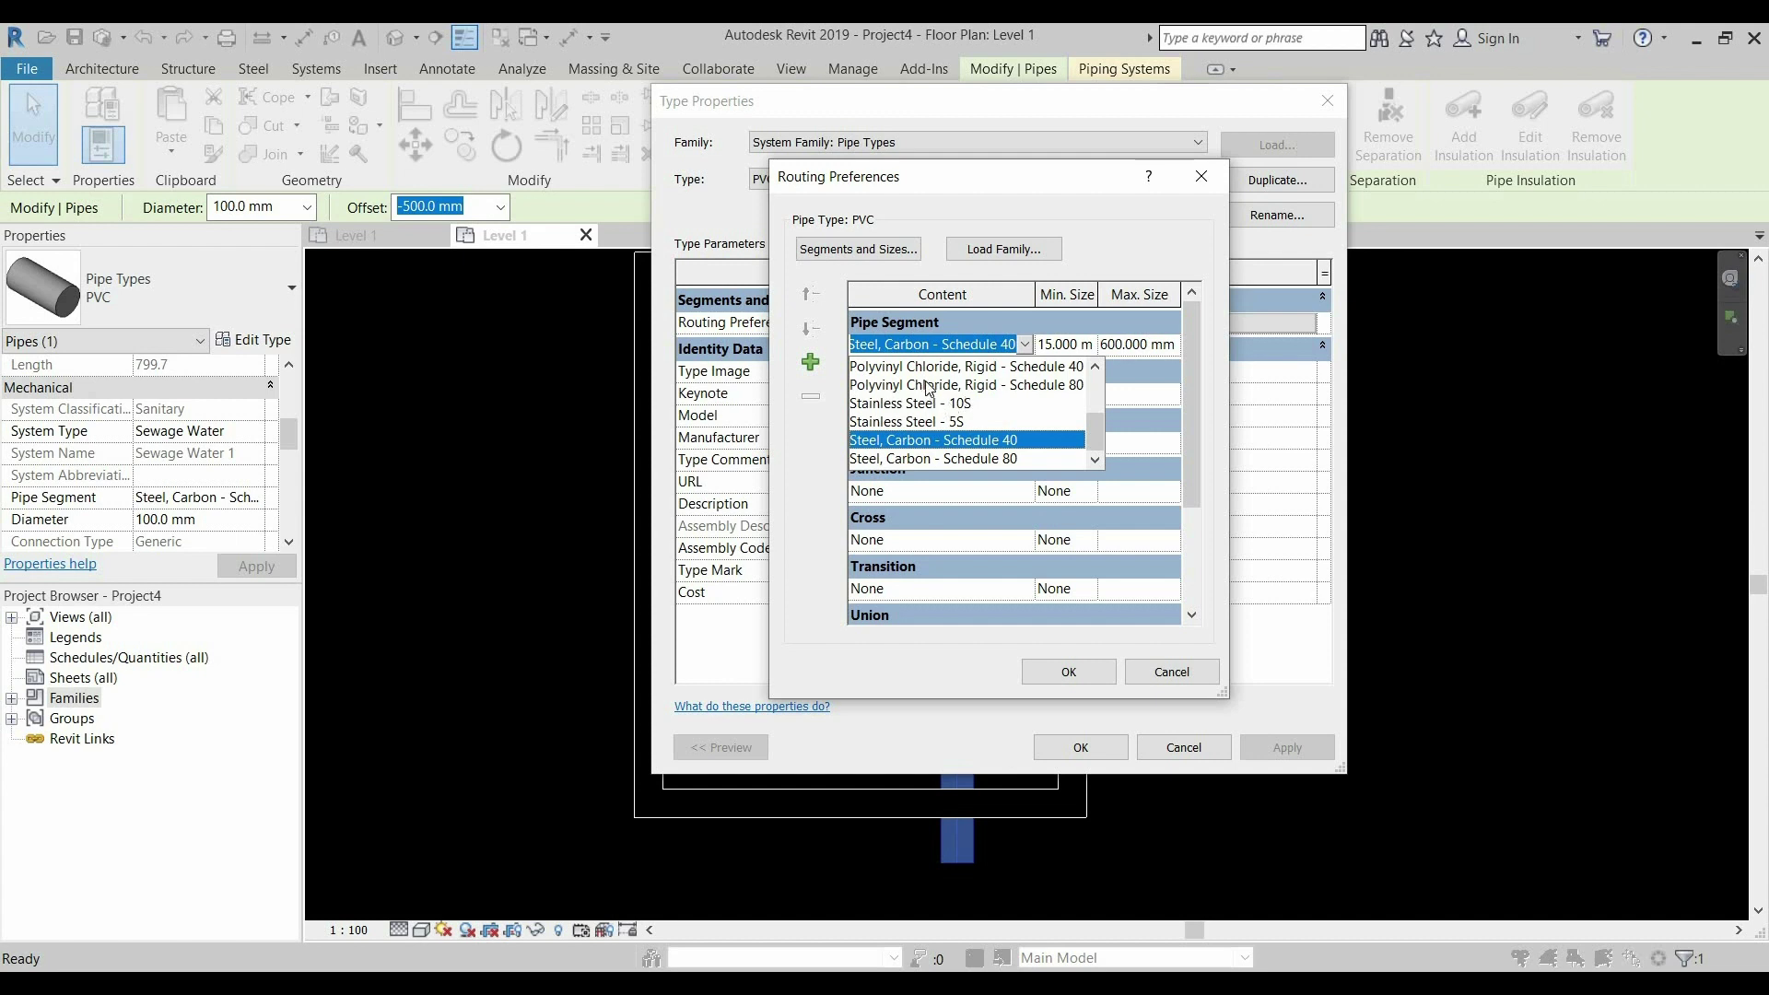
click(929, 388)
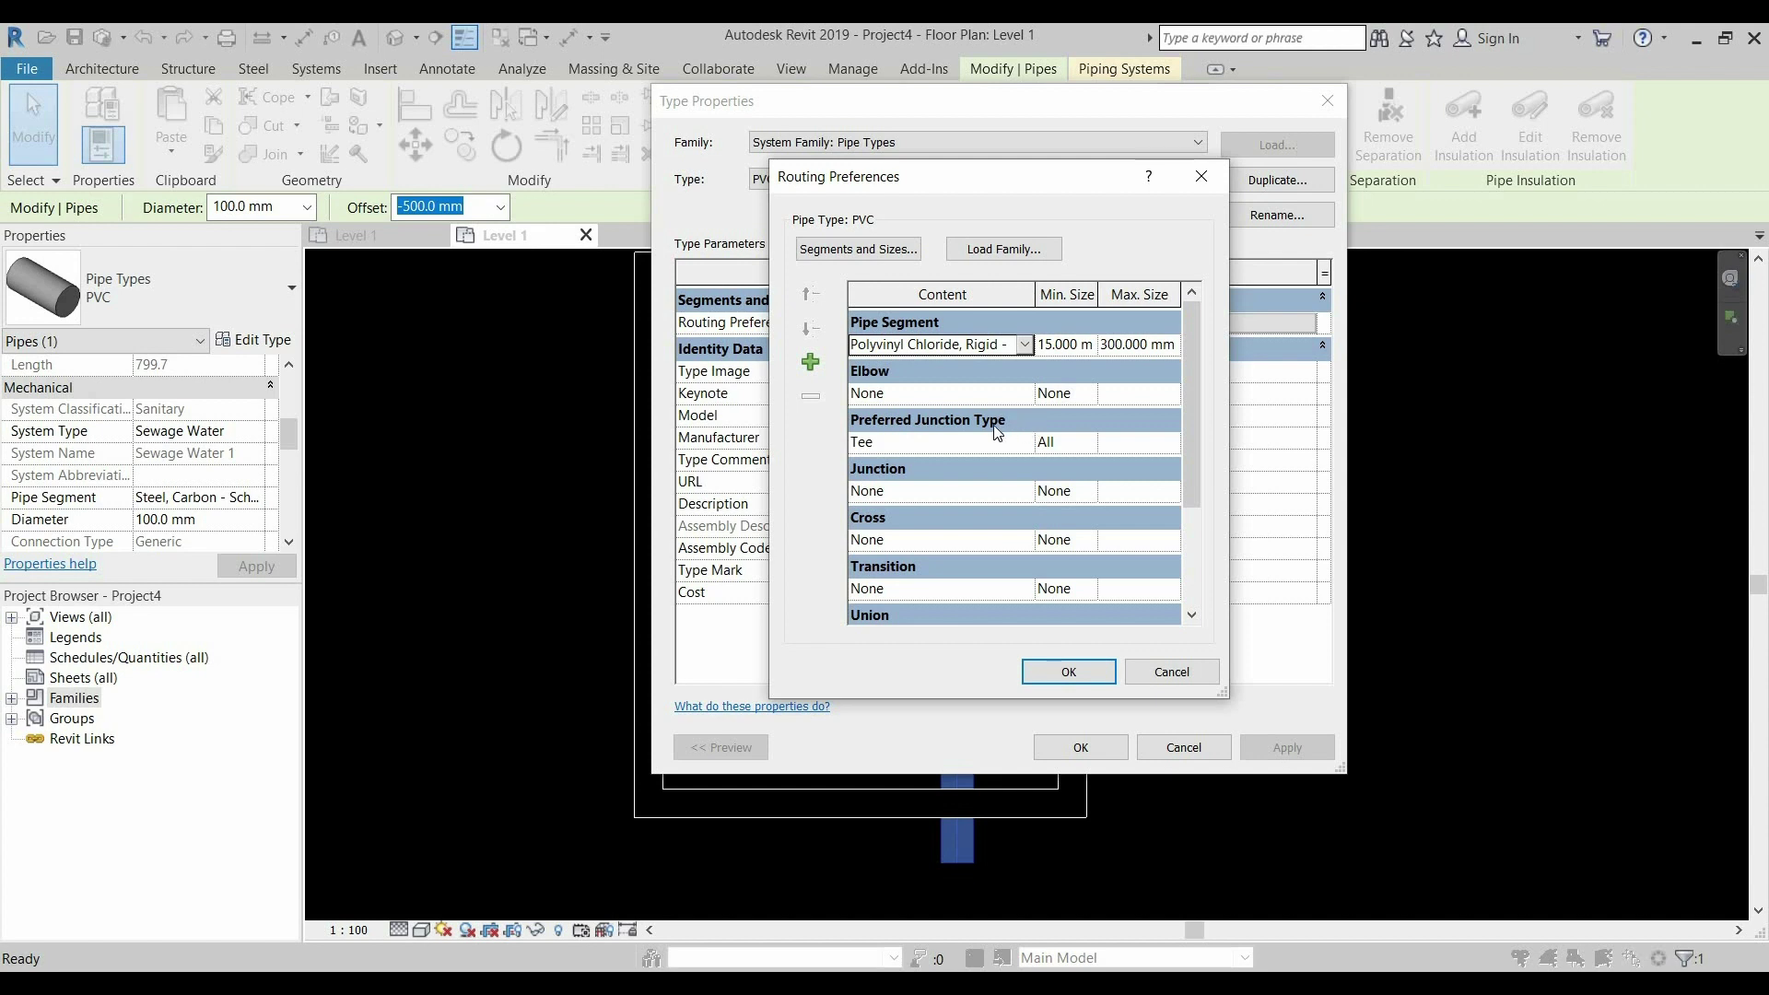
click(1023, 394)
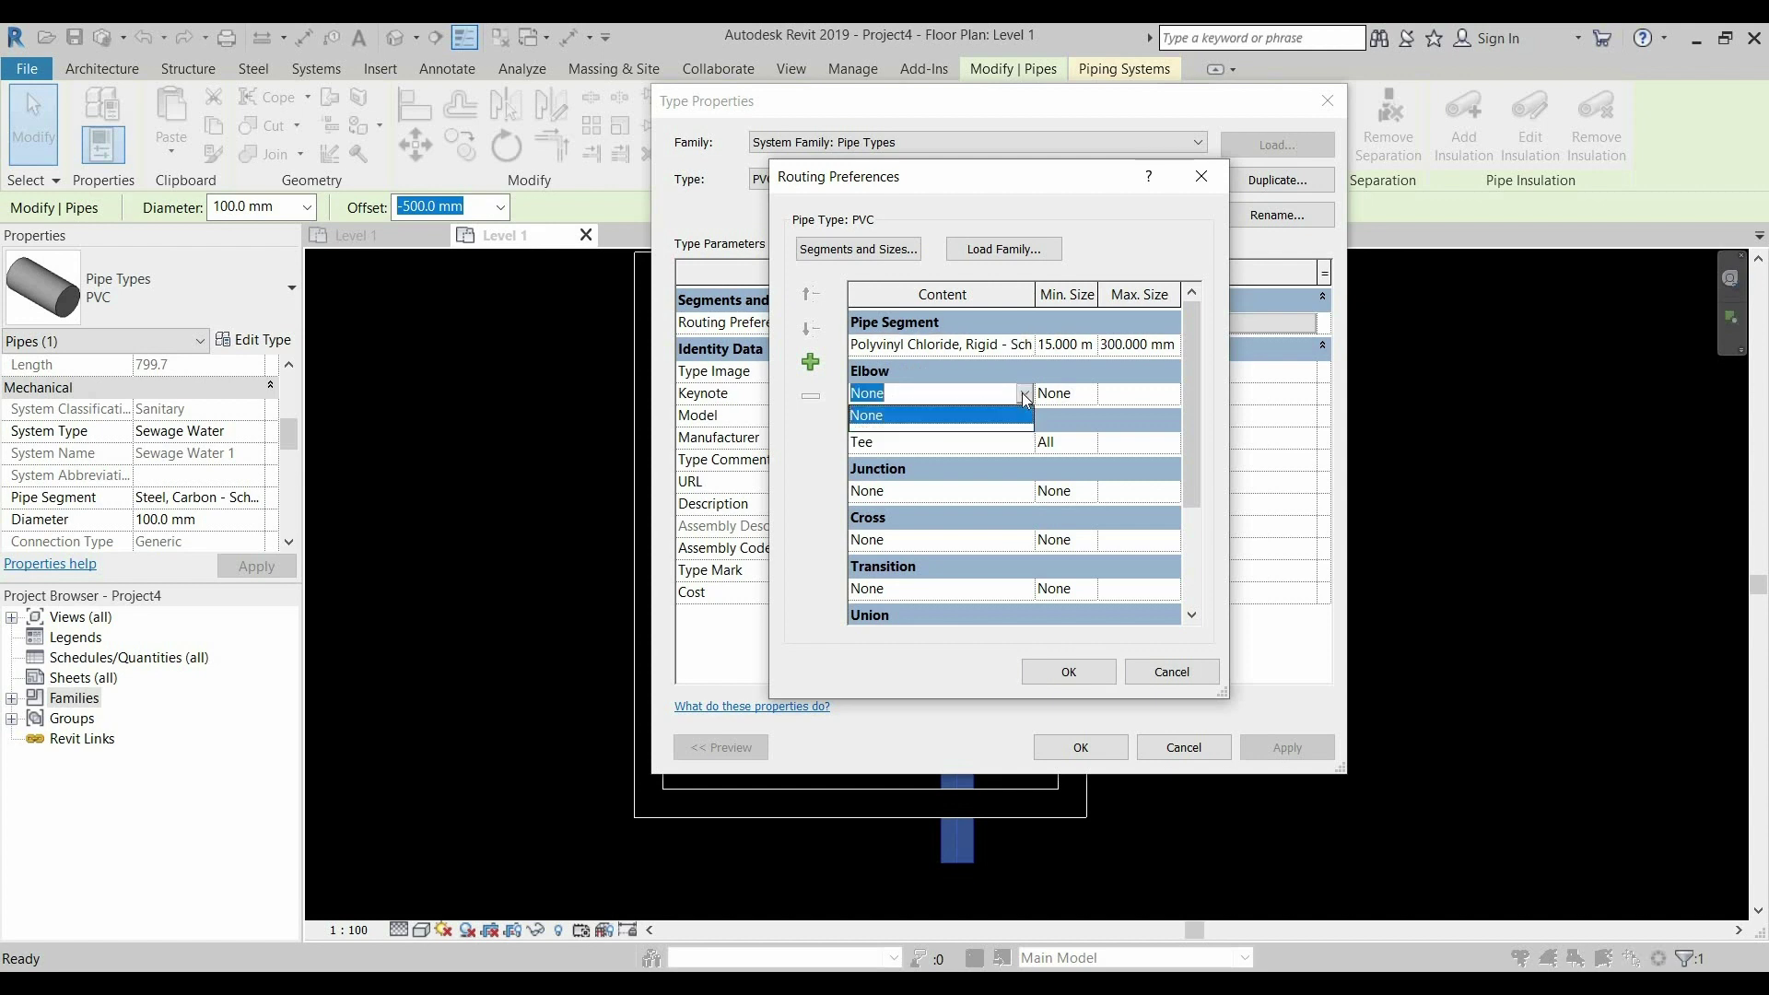
click(1004, 250)
Load all five fitting families from the PLUMBING > Pipe & Fittings folder
click(797, 280)
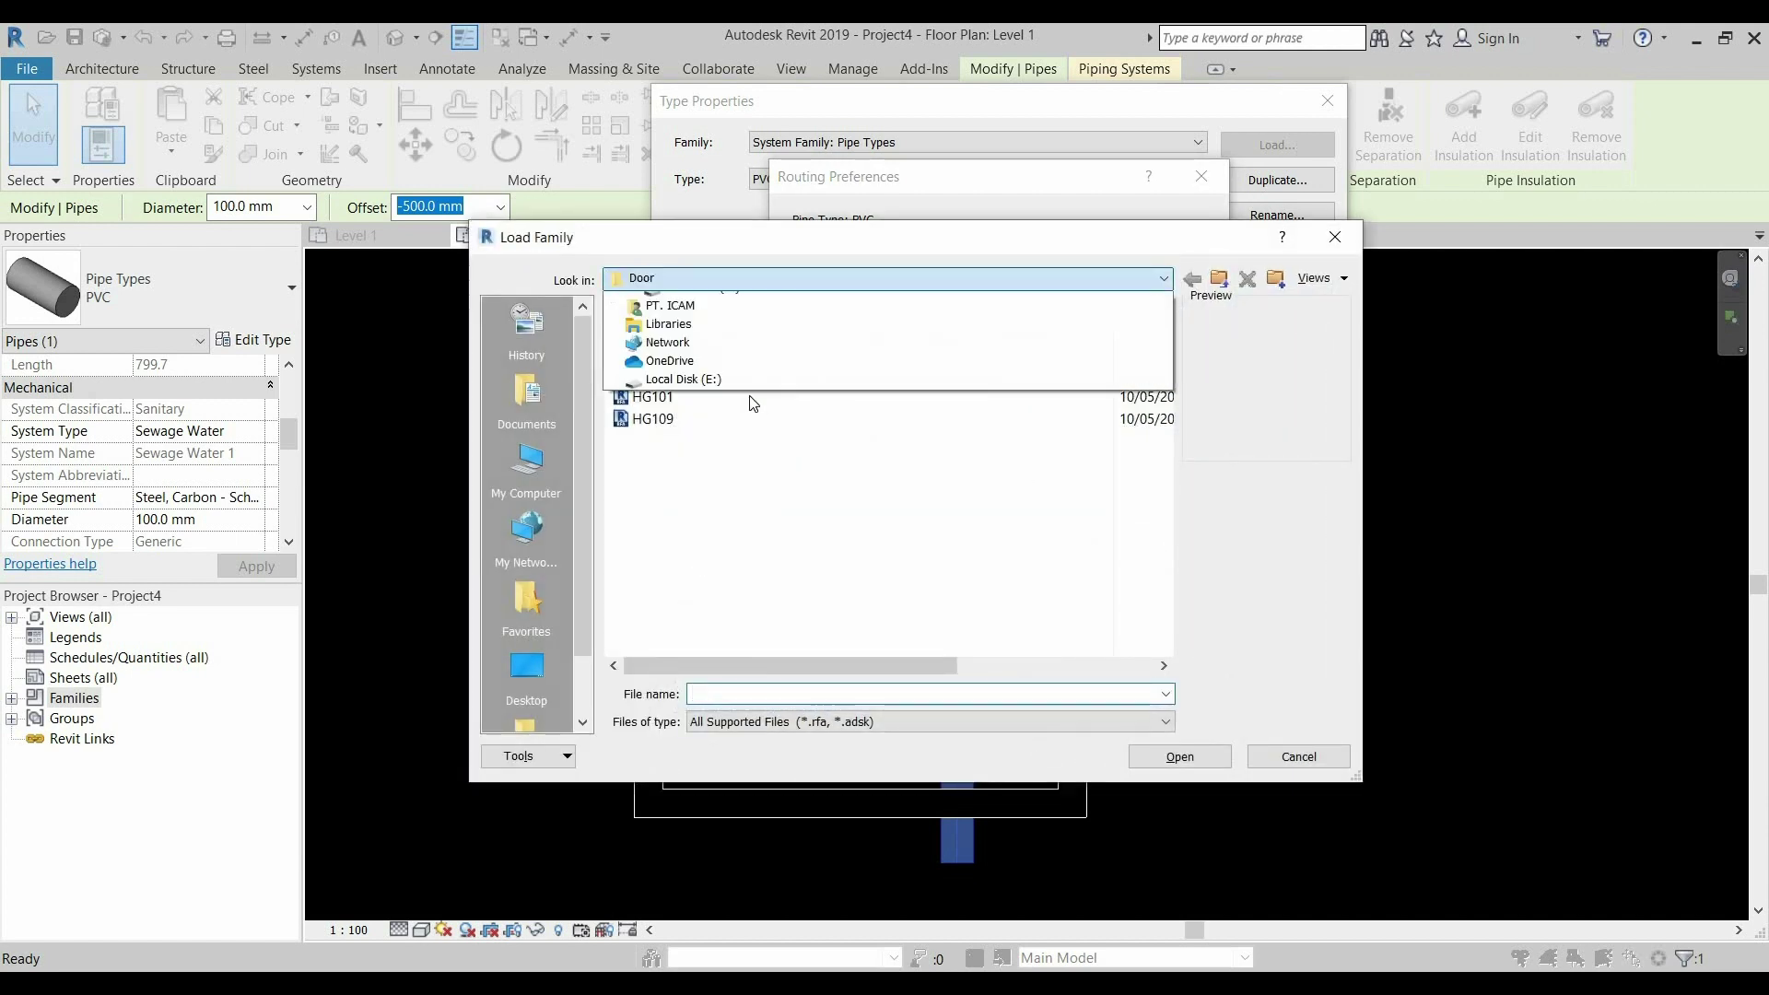
click(751, 397)
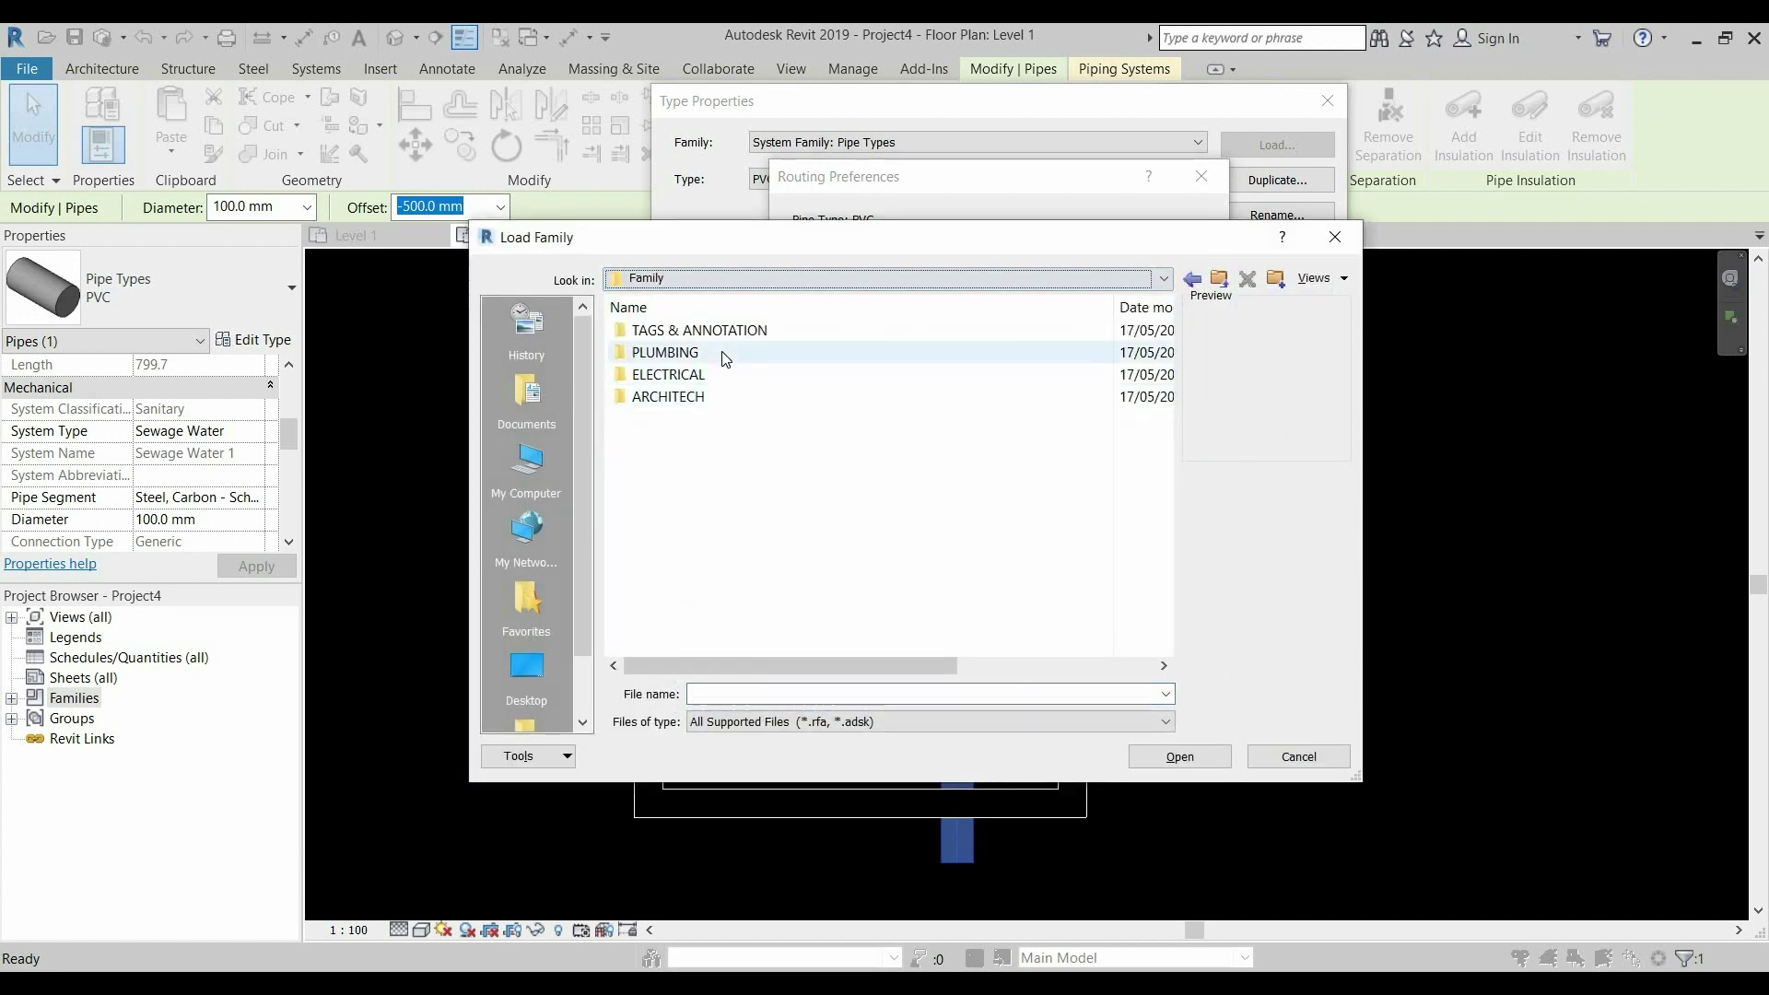
double_click(719, 352)
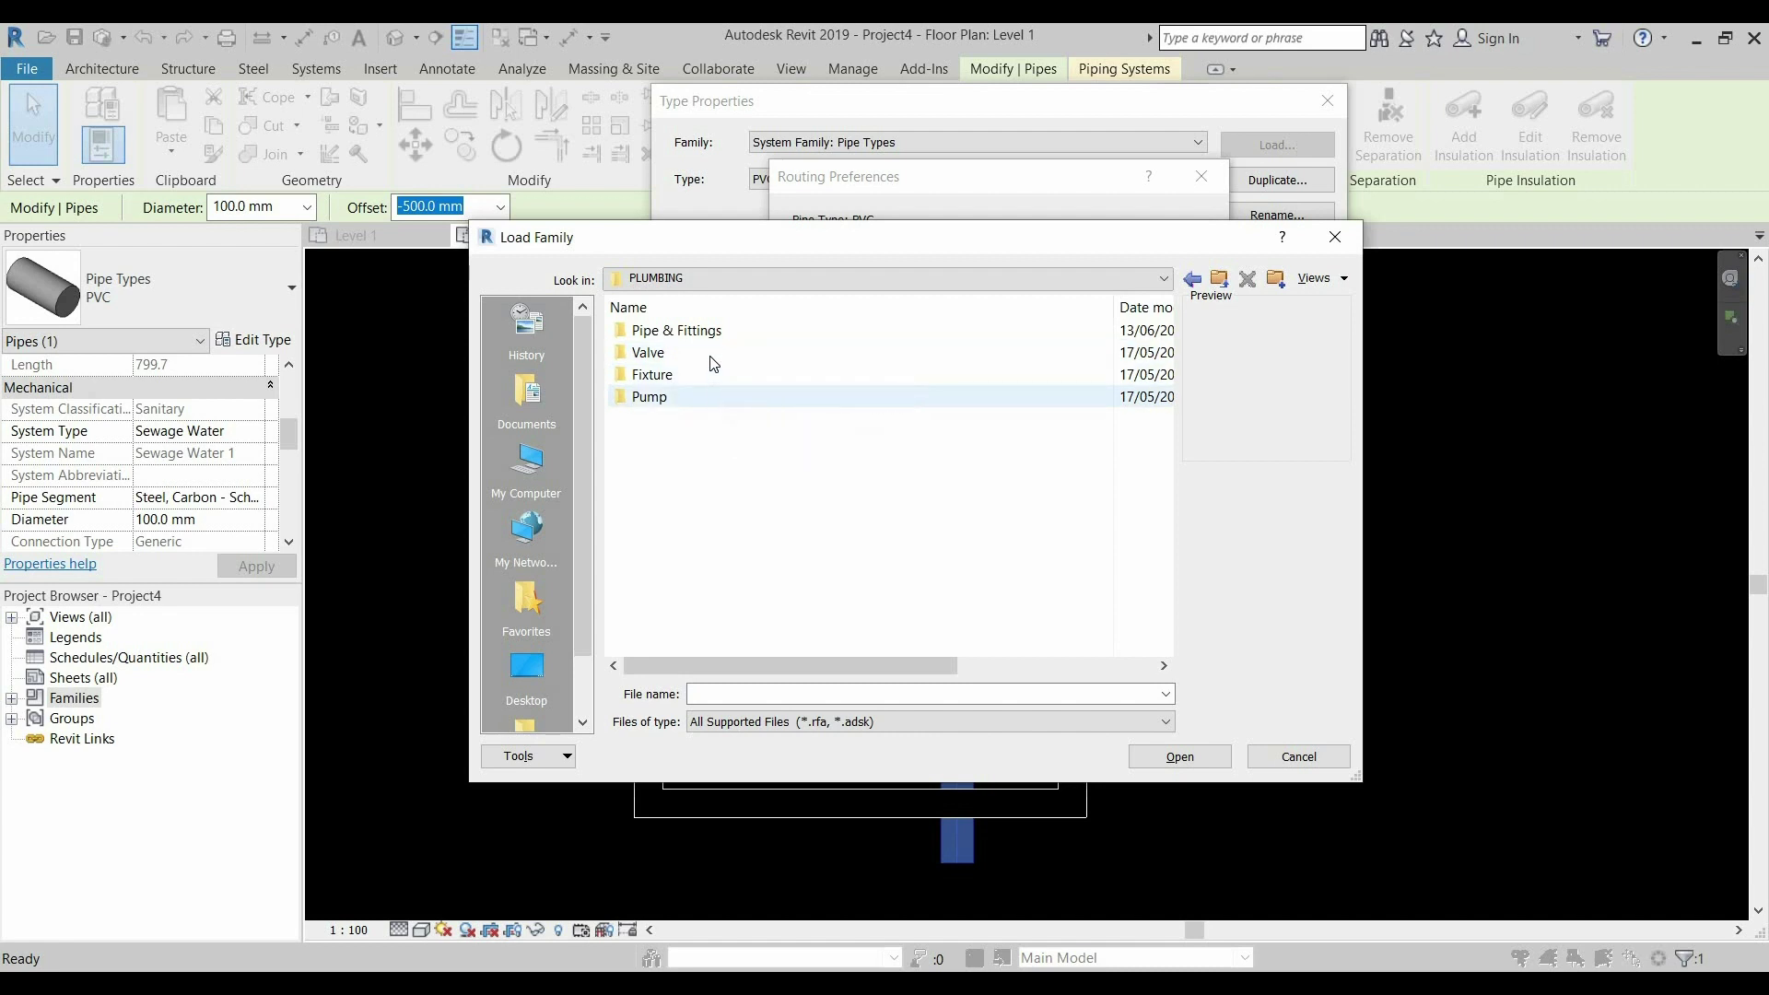
click(718, 335)
double_click(718, 337)
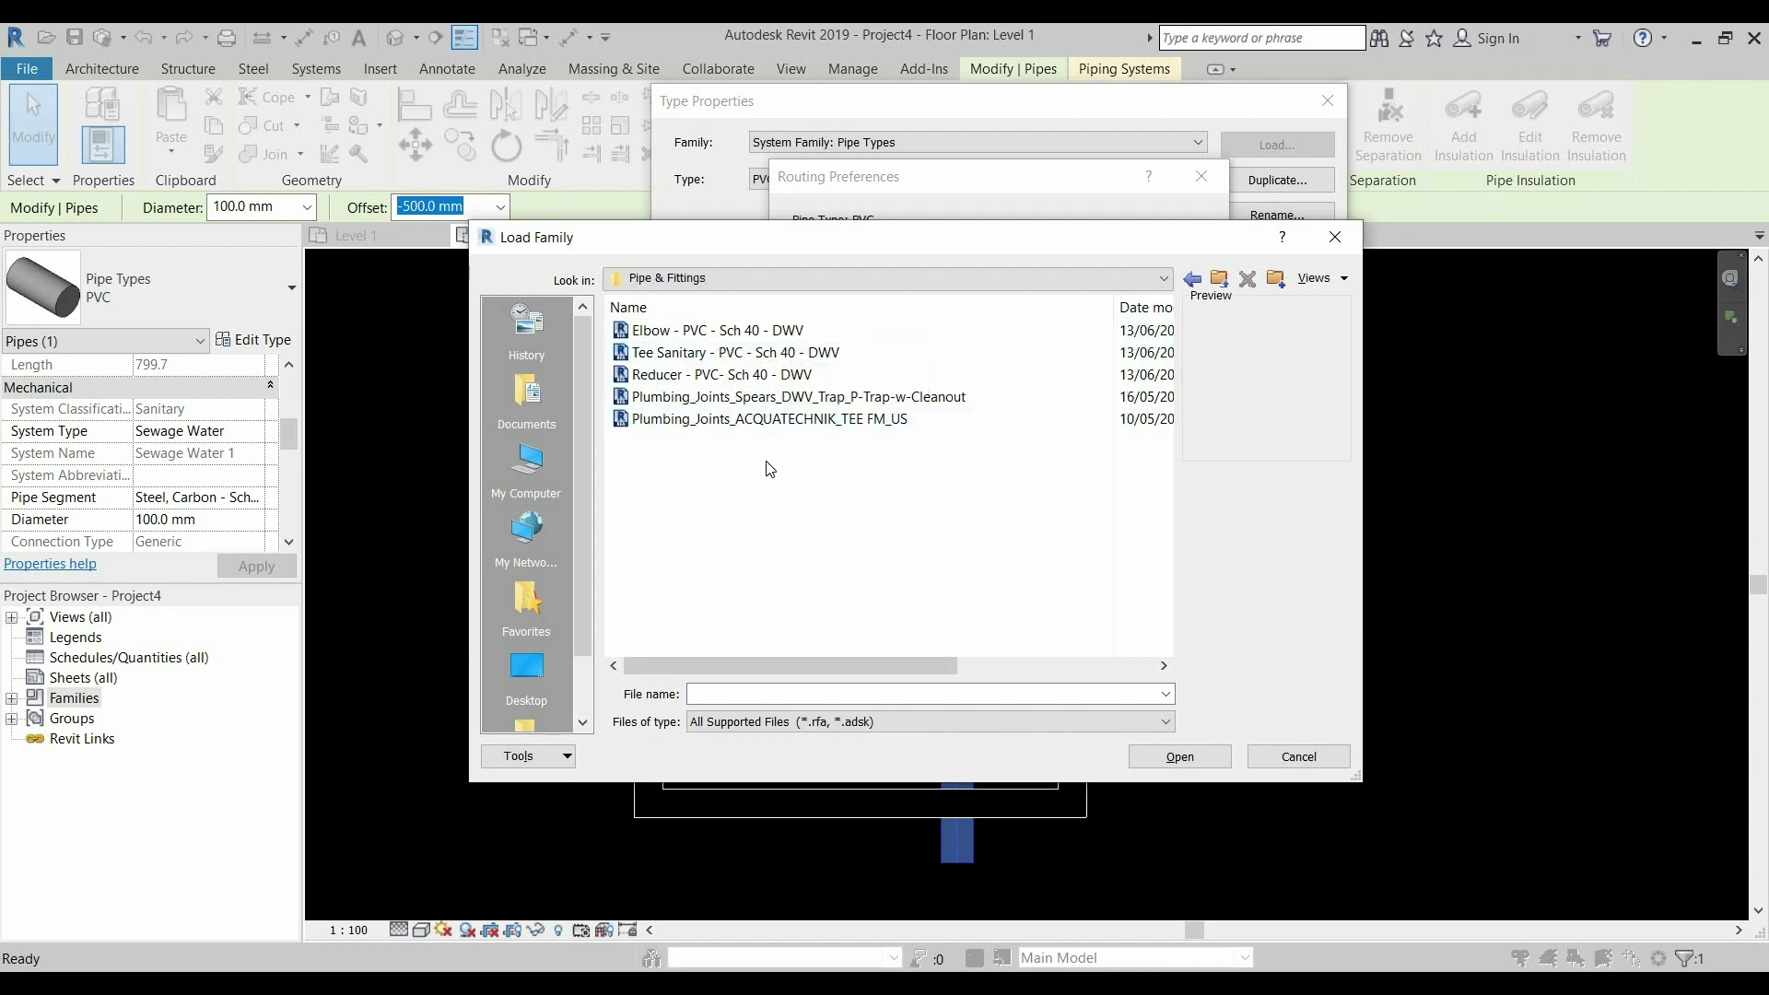
key(ctrl+a)
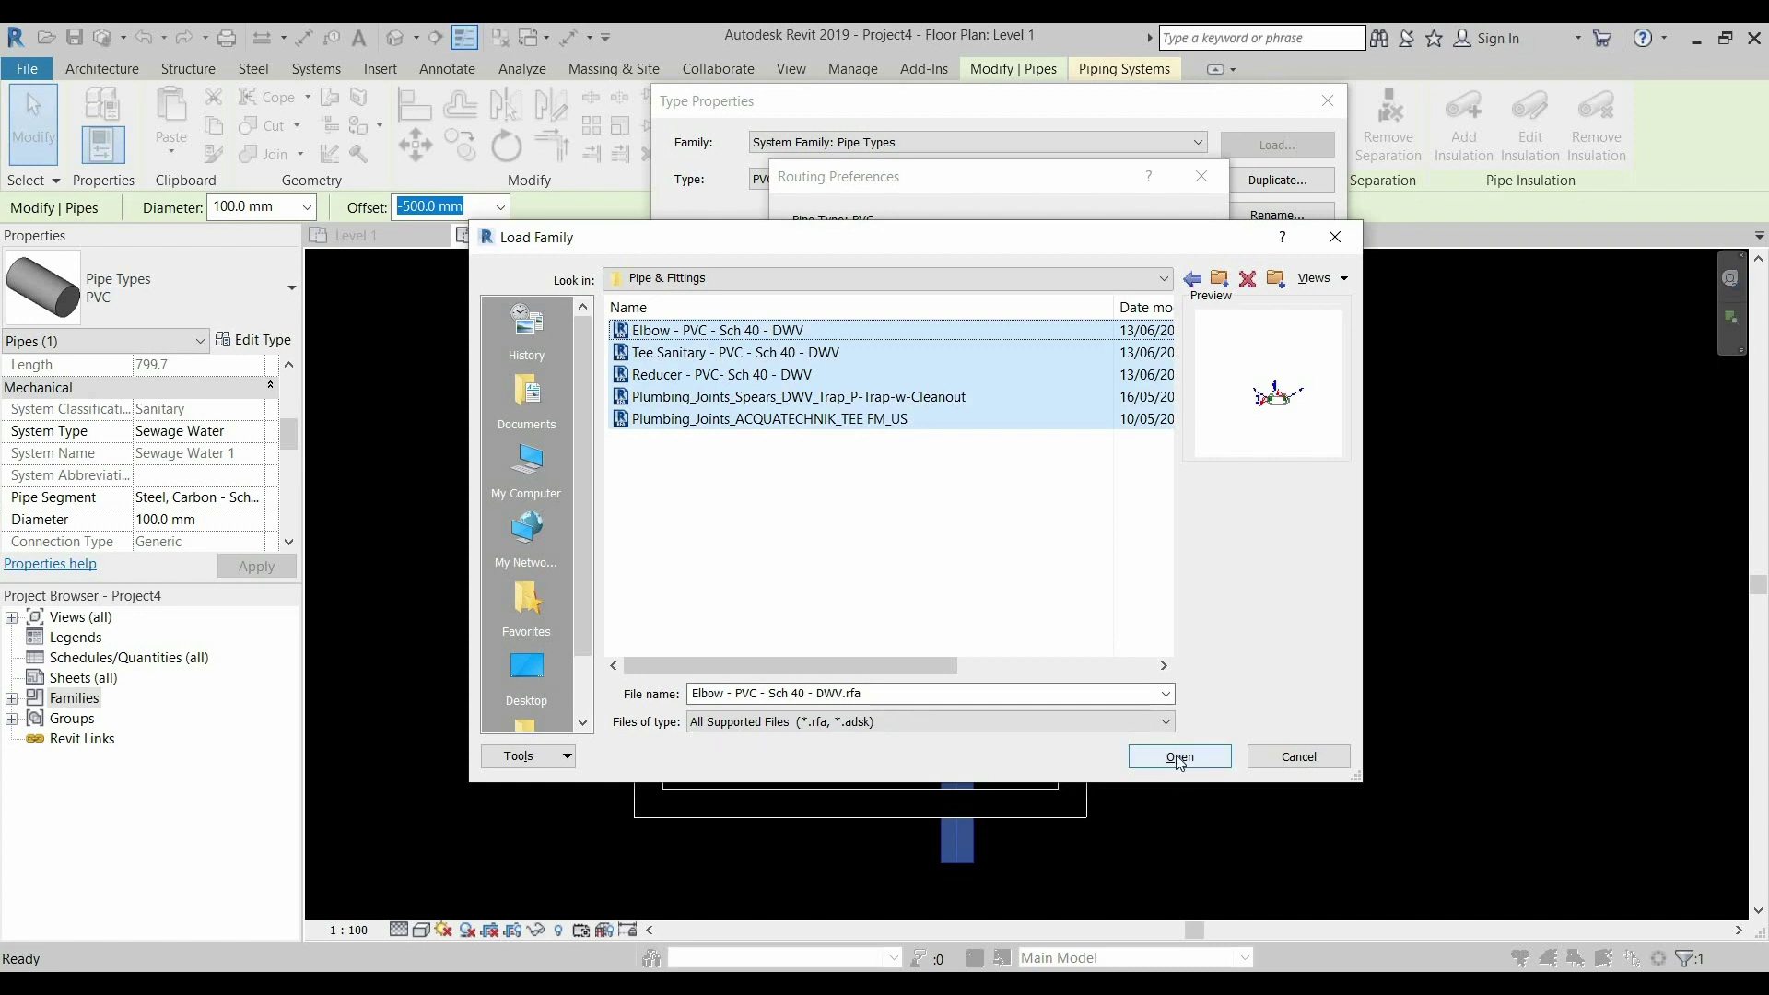
click(1179, 758)
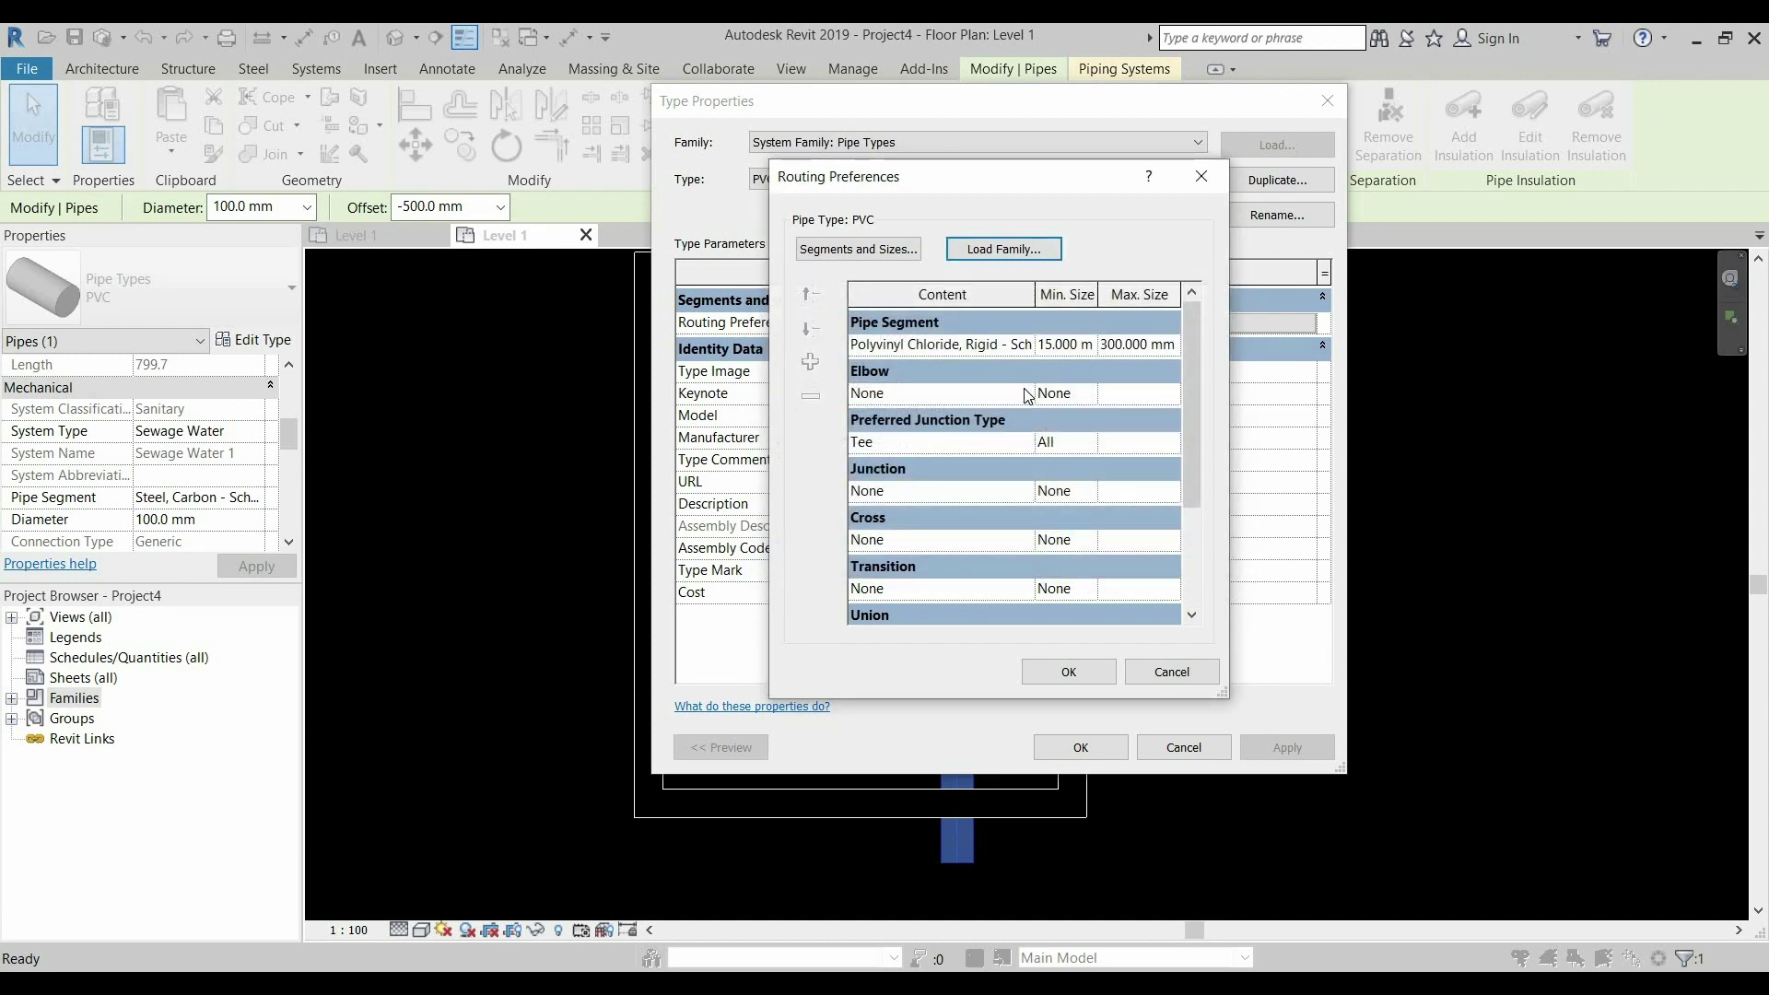
Route elbows with the PVC Sch 40 elbow and junctions with the sanitary PVC tee, all sizes
click(1029, 395)
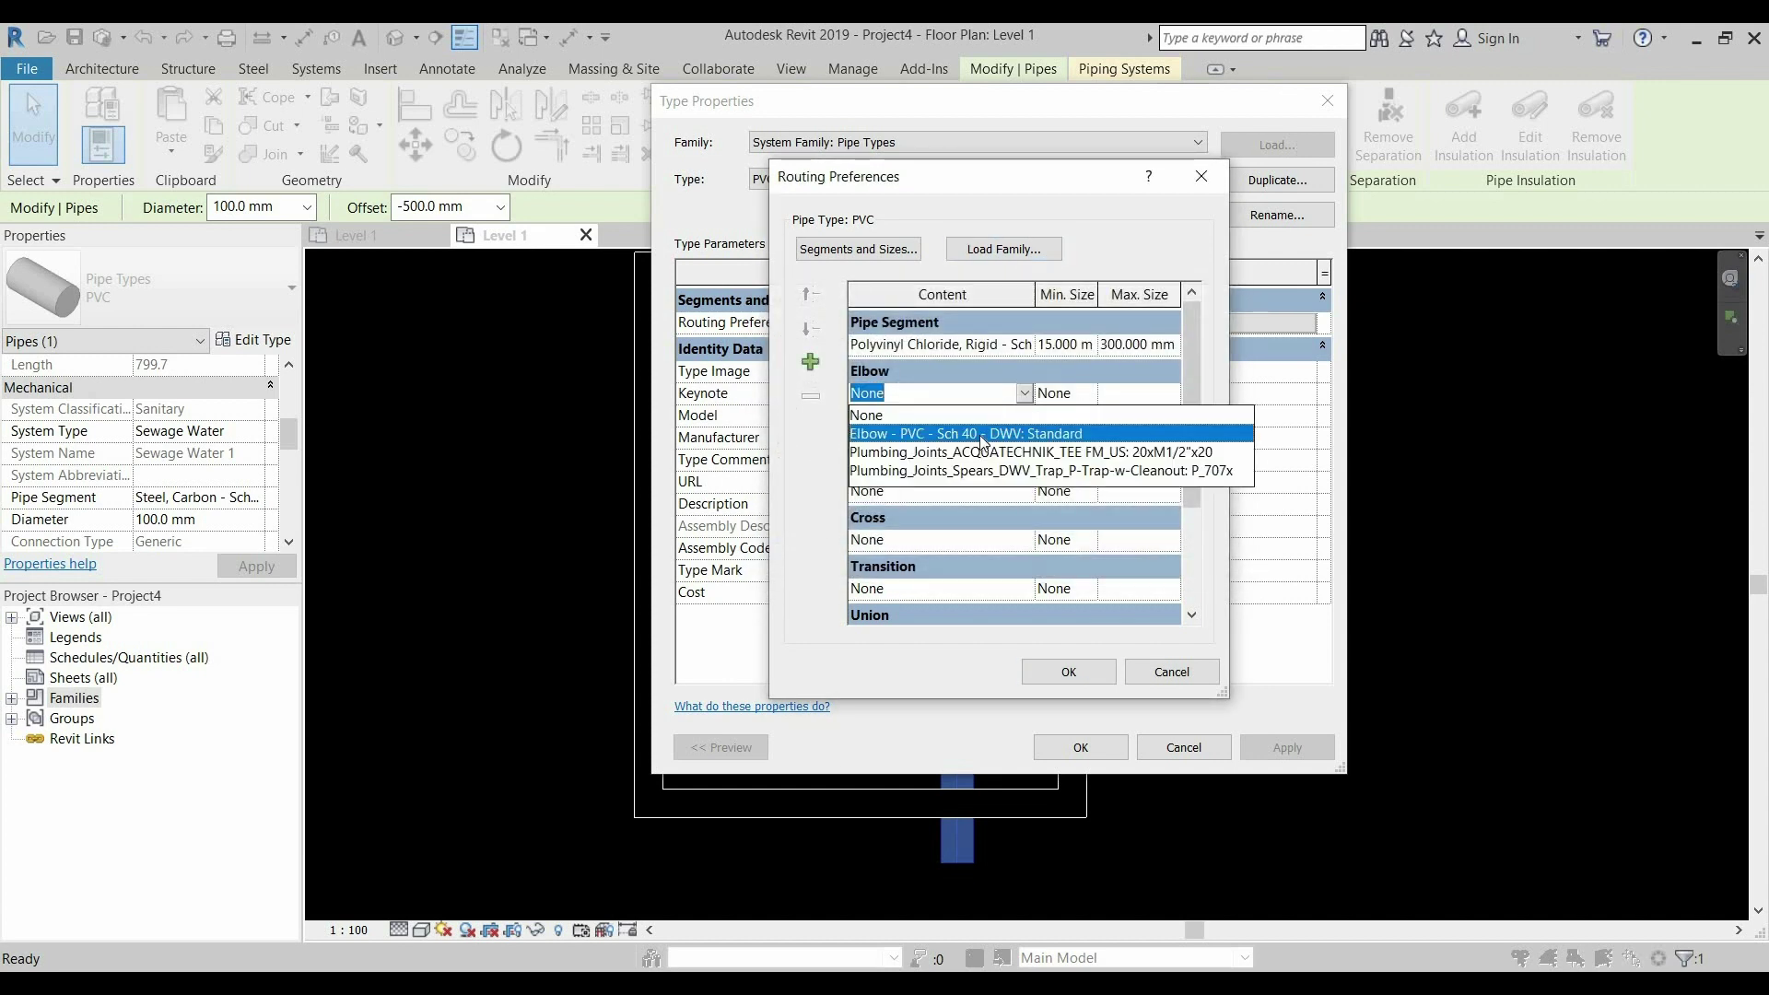
click(984, 433)
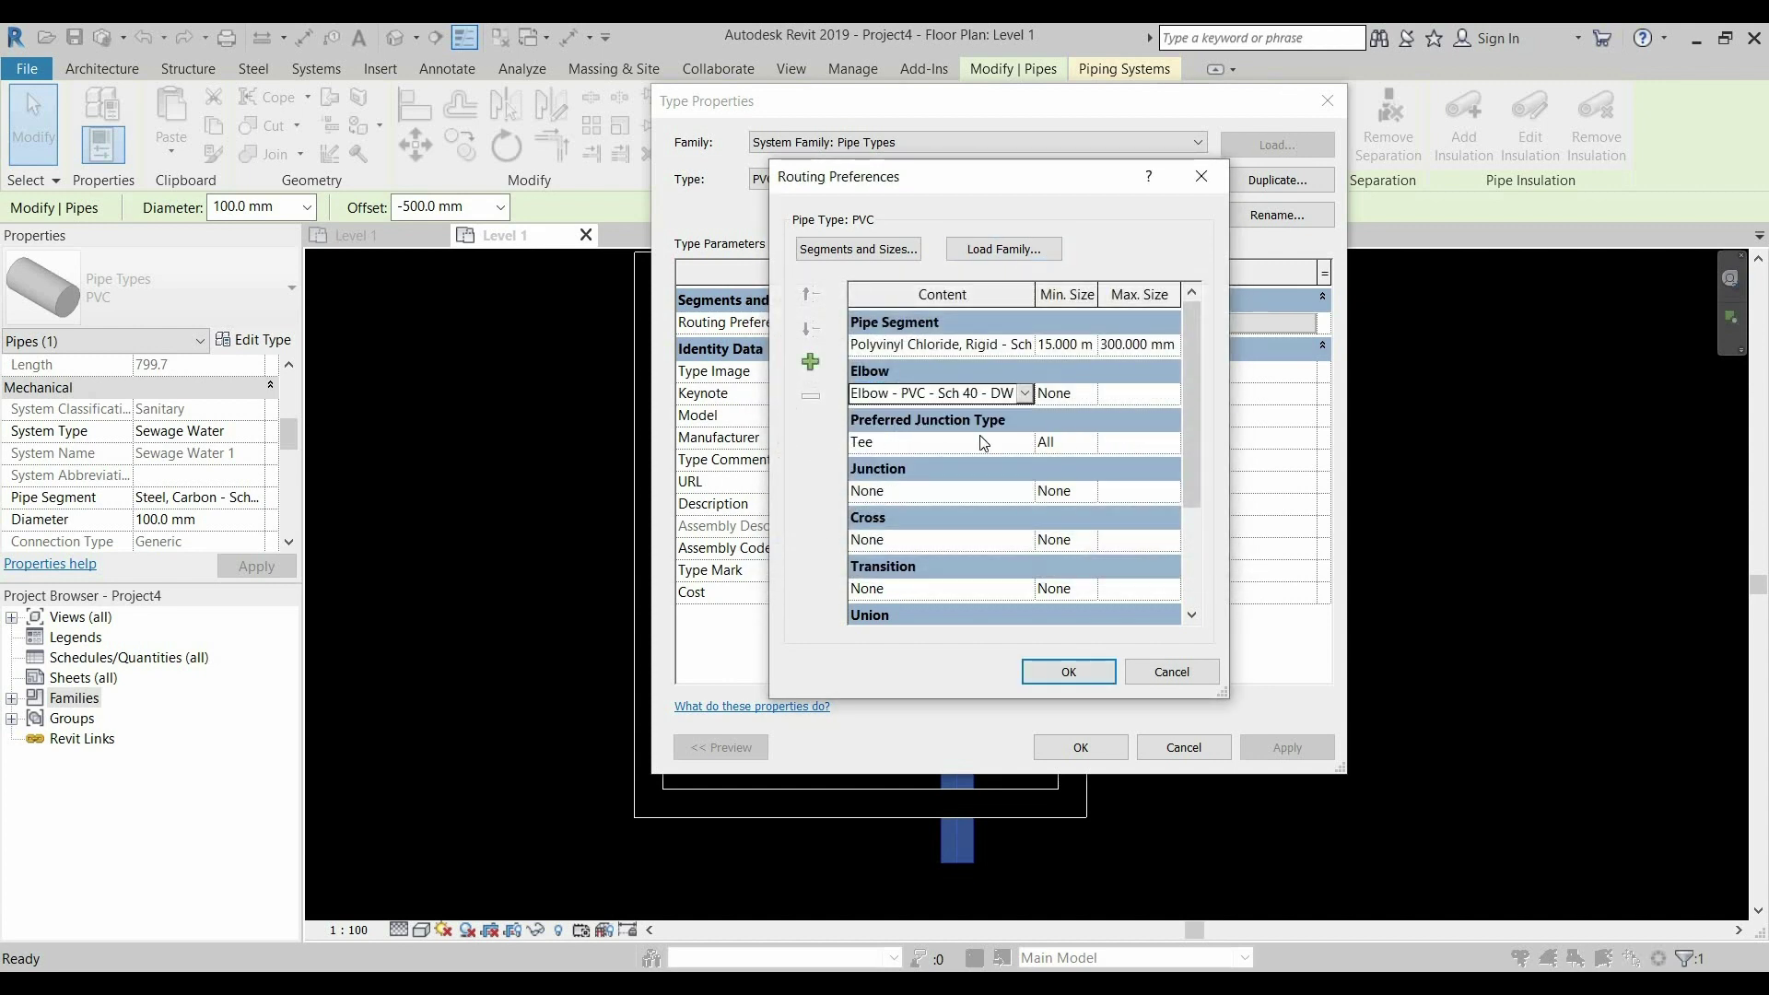
click(1087, 396)
click(1059, 431)
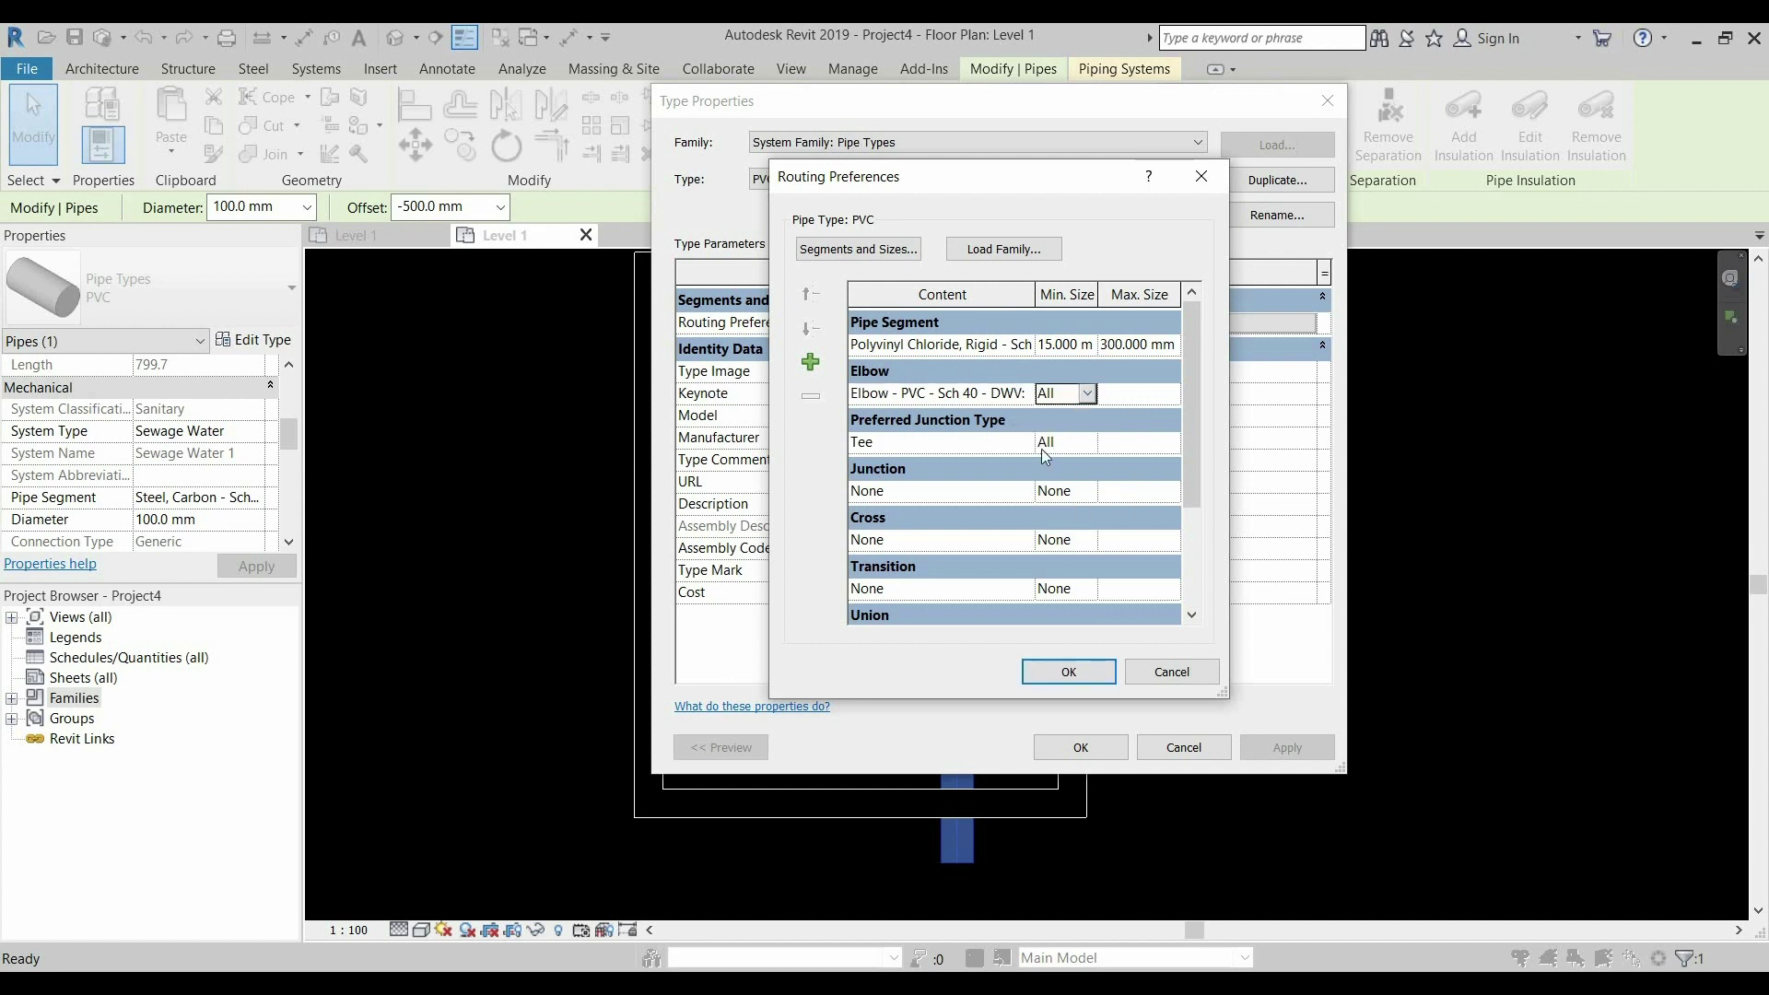
click(1033, 495)
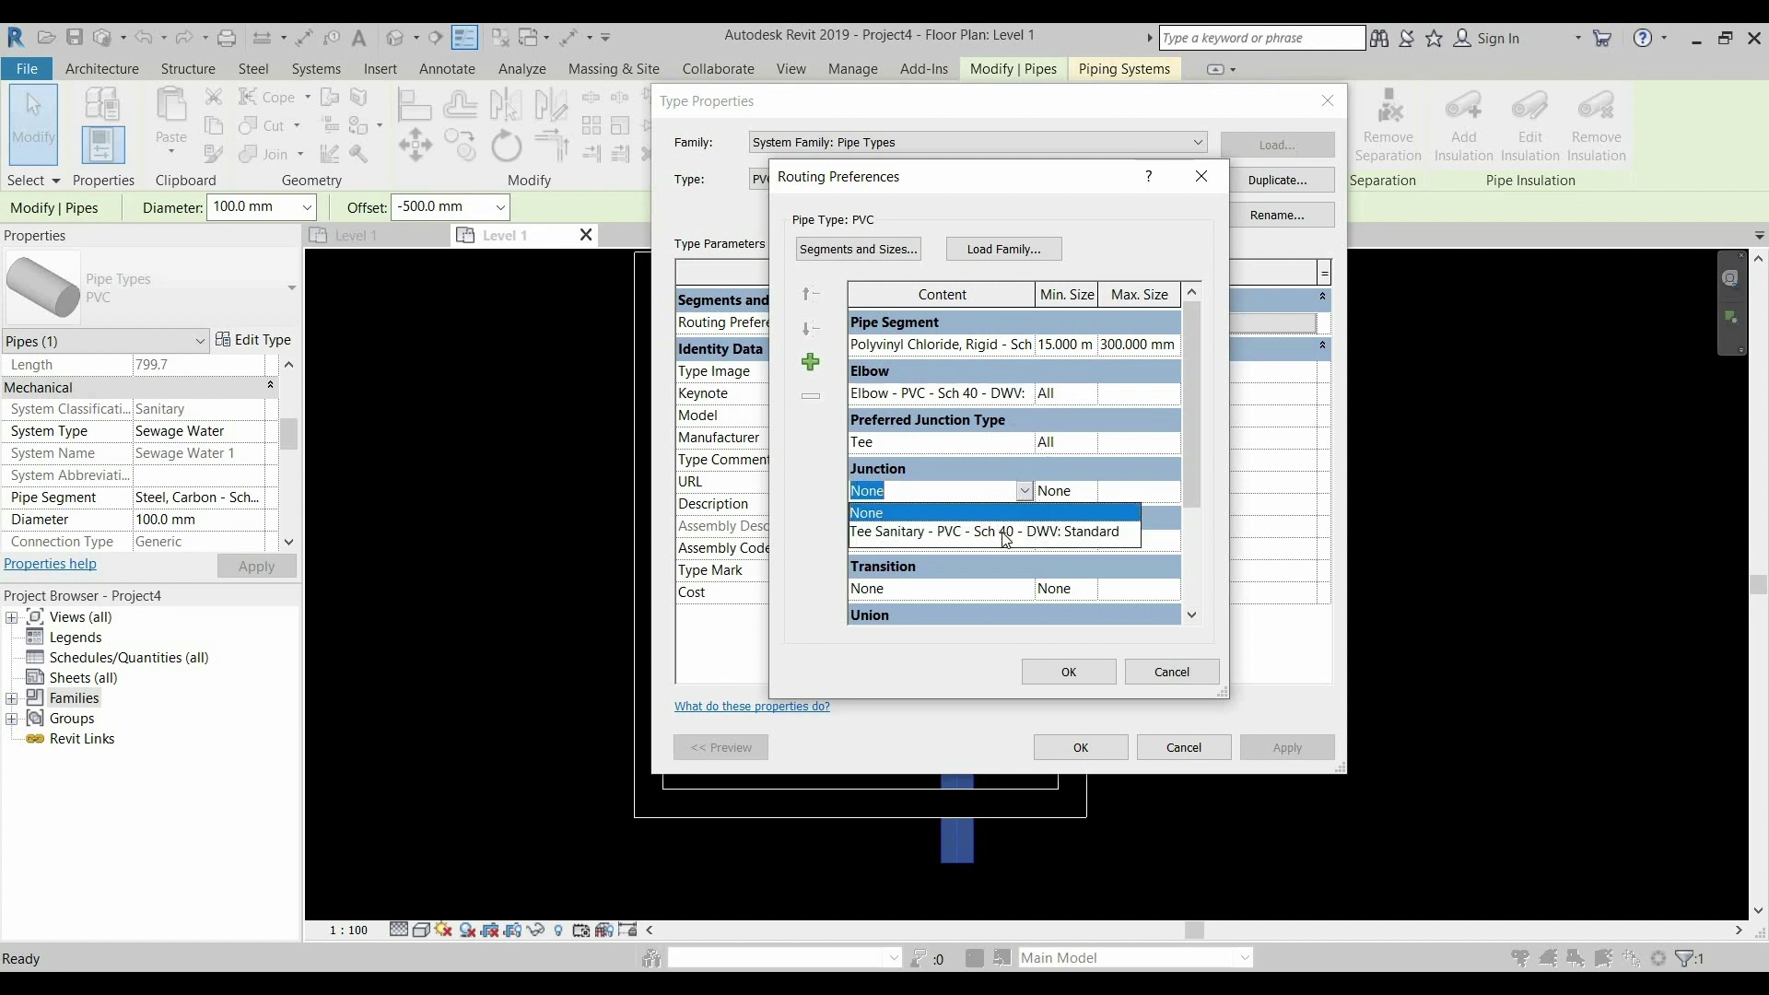
click(1003, 533)
click(1087, 494)
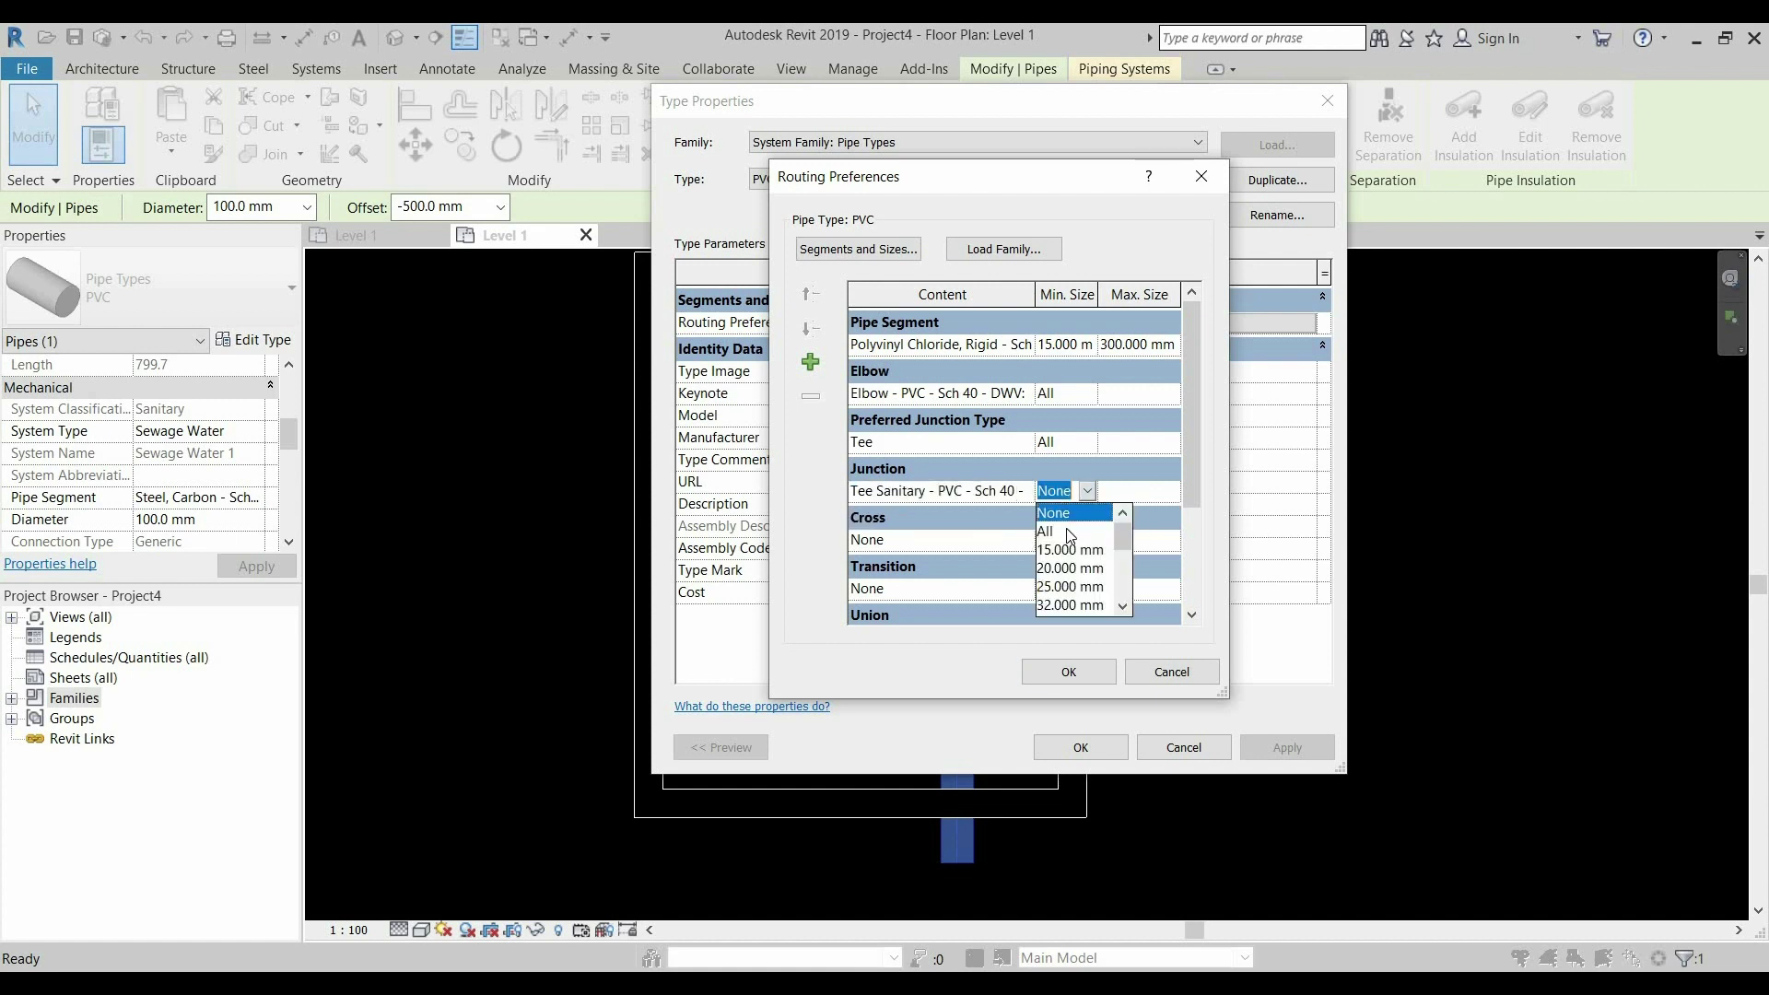
click(1059, 526)
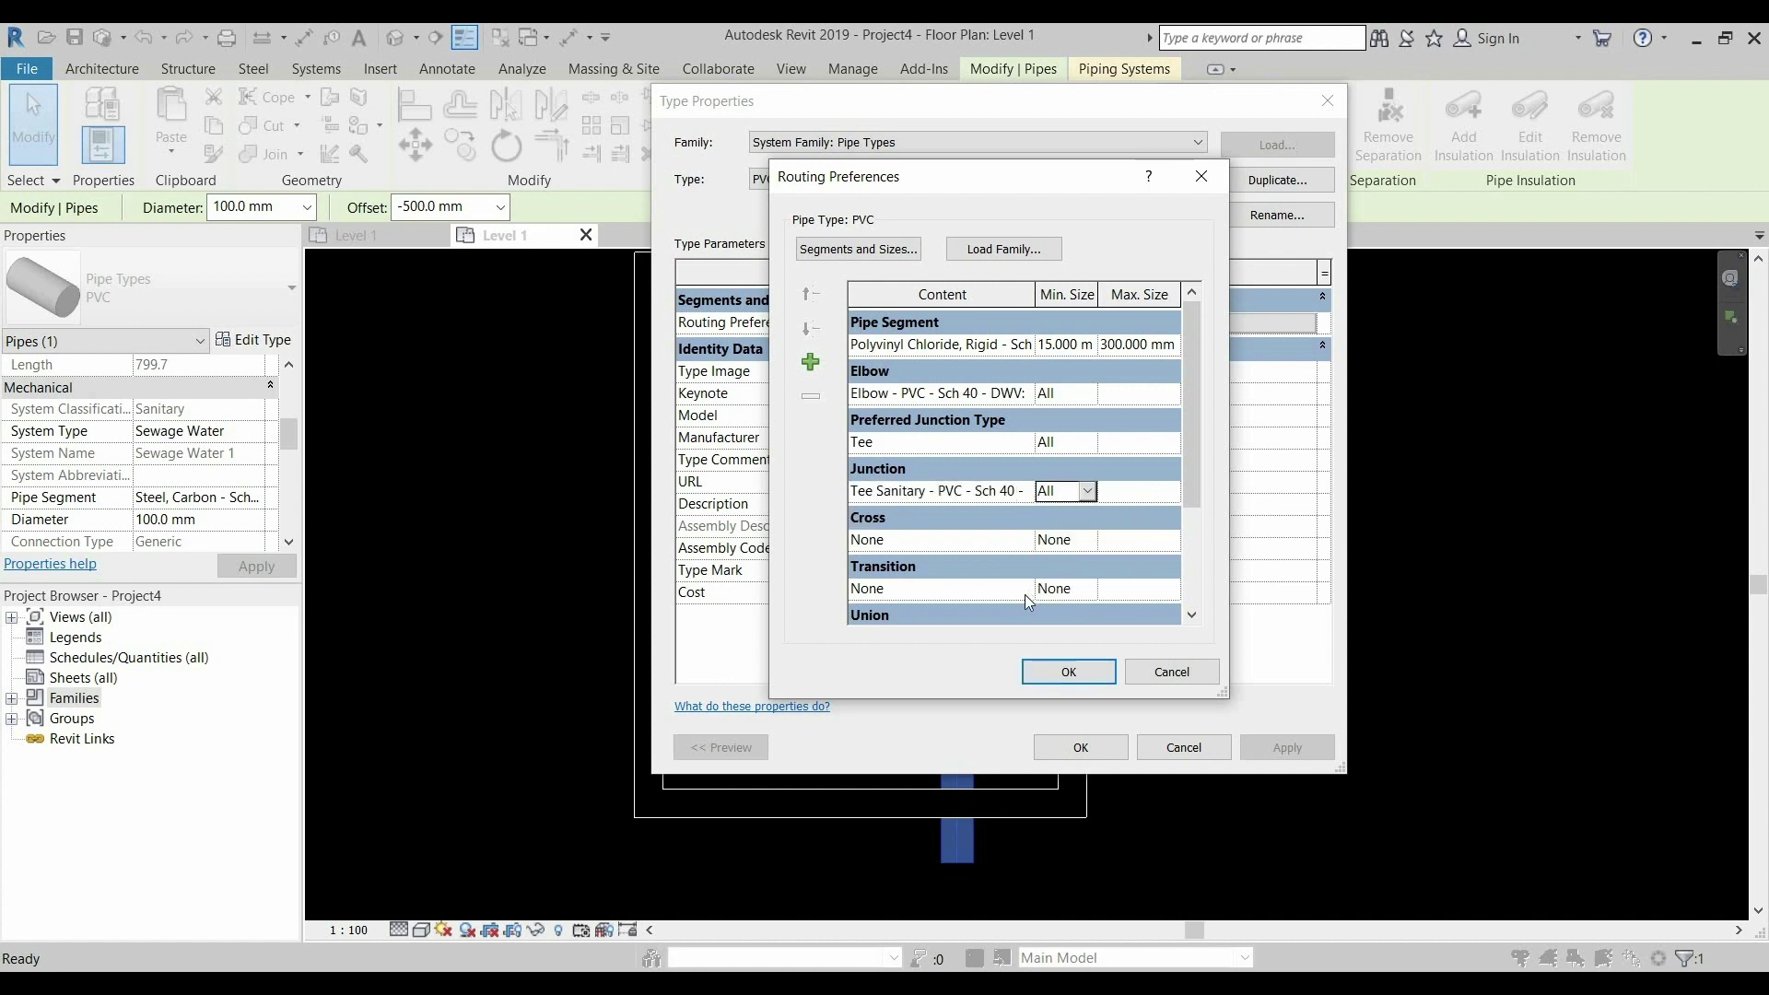
Use the PVC Sch 40 reducer for transitions at all sizes and confirm both dialogs
click(1023, 594)
click(1008, 630)
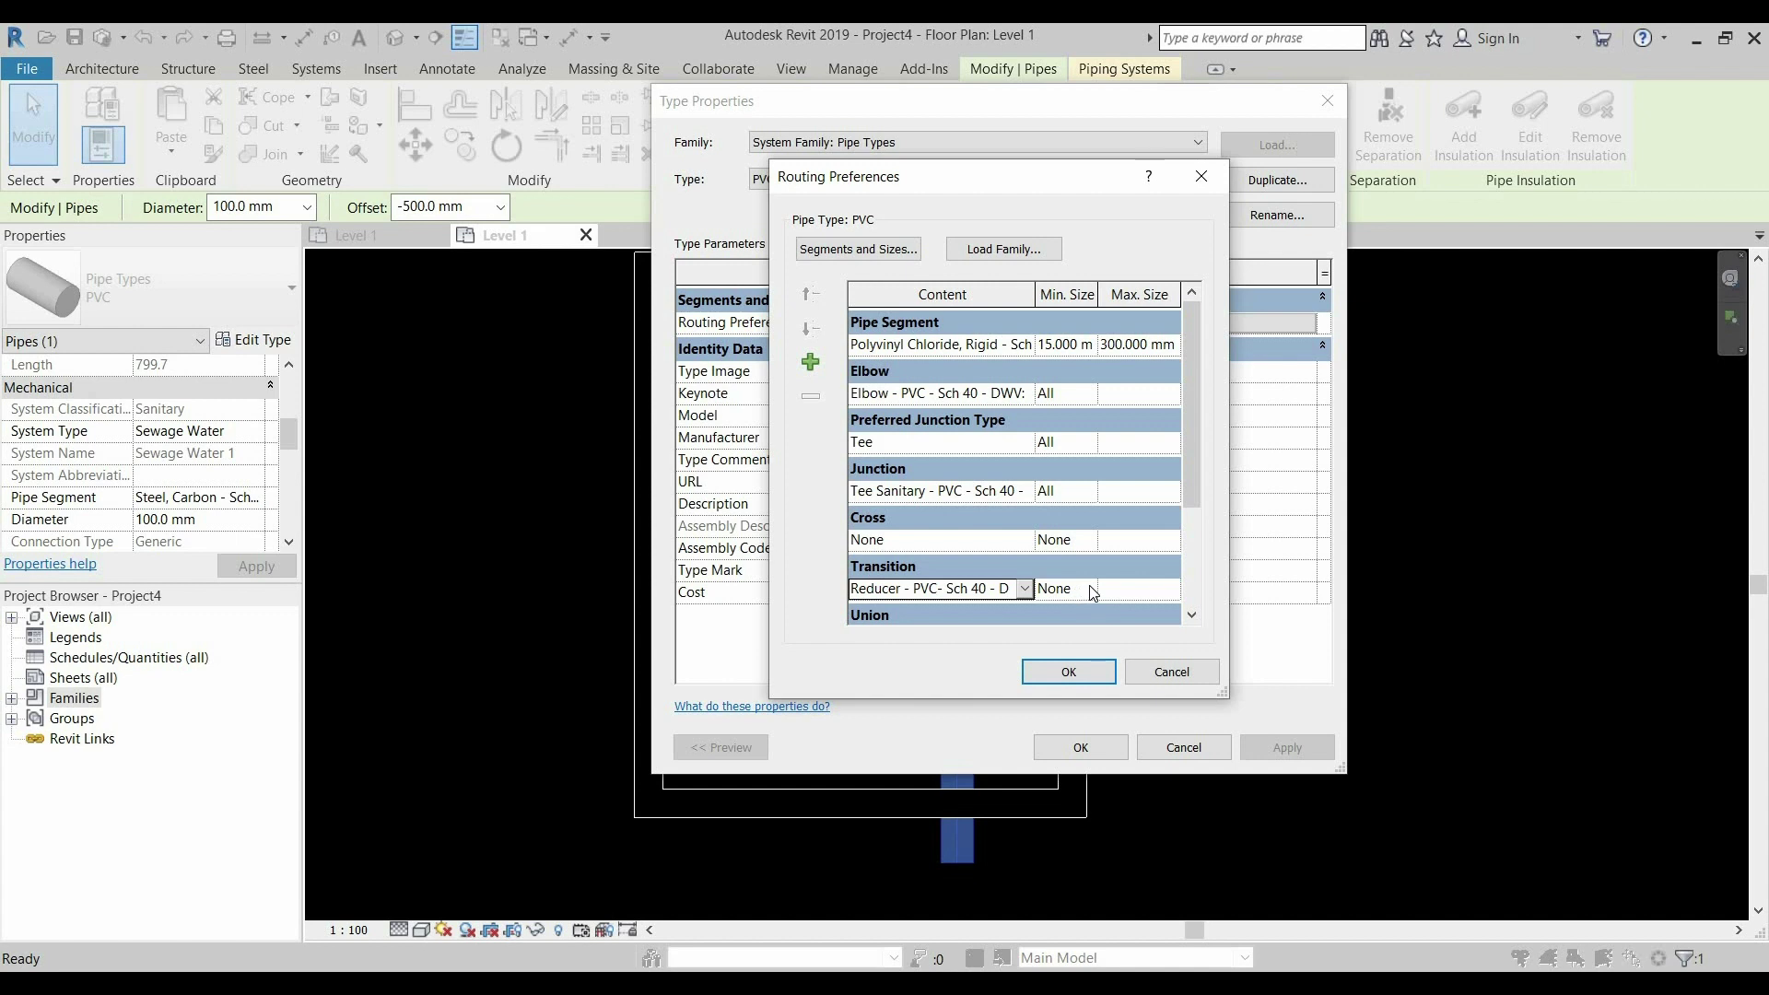
click(1087, 588)
click(1072, 630)
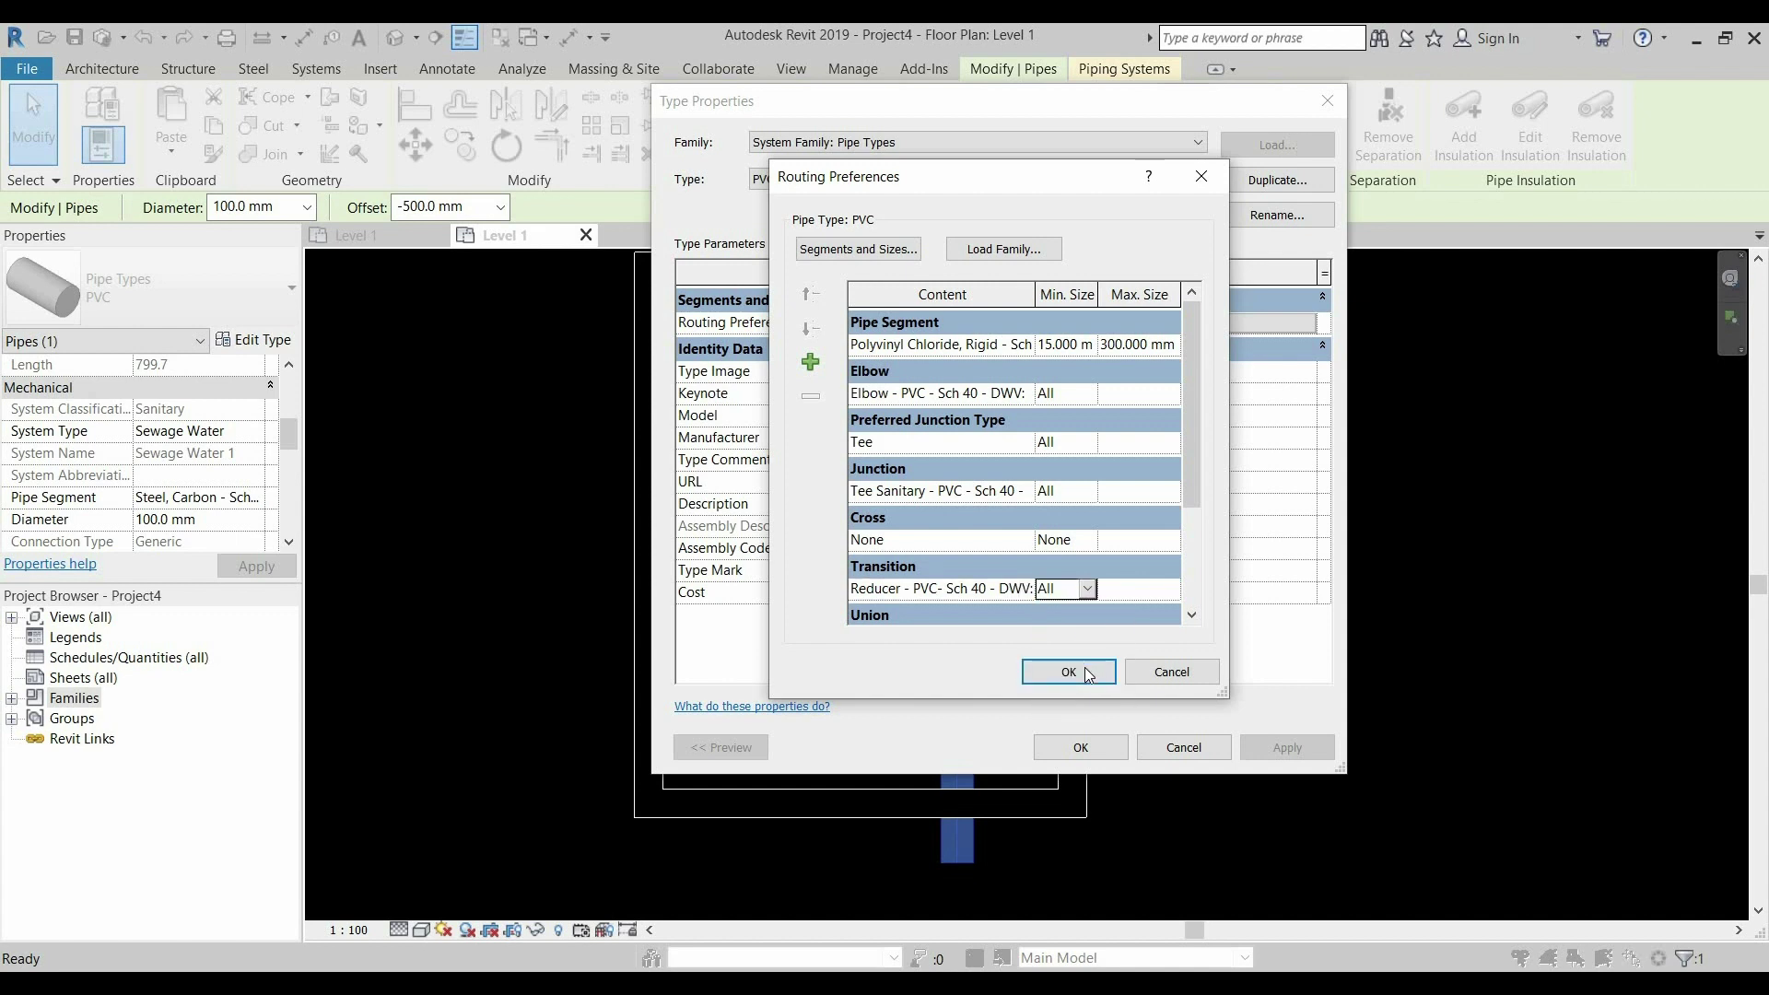
click(1086, 669)
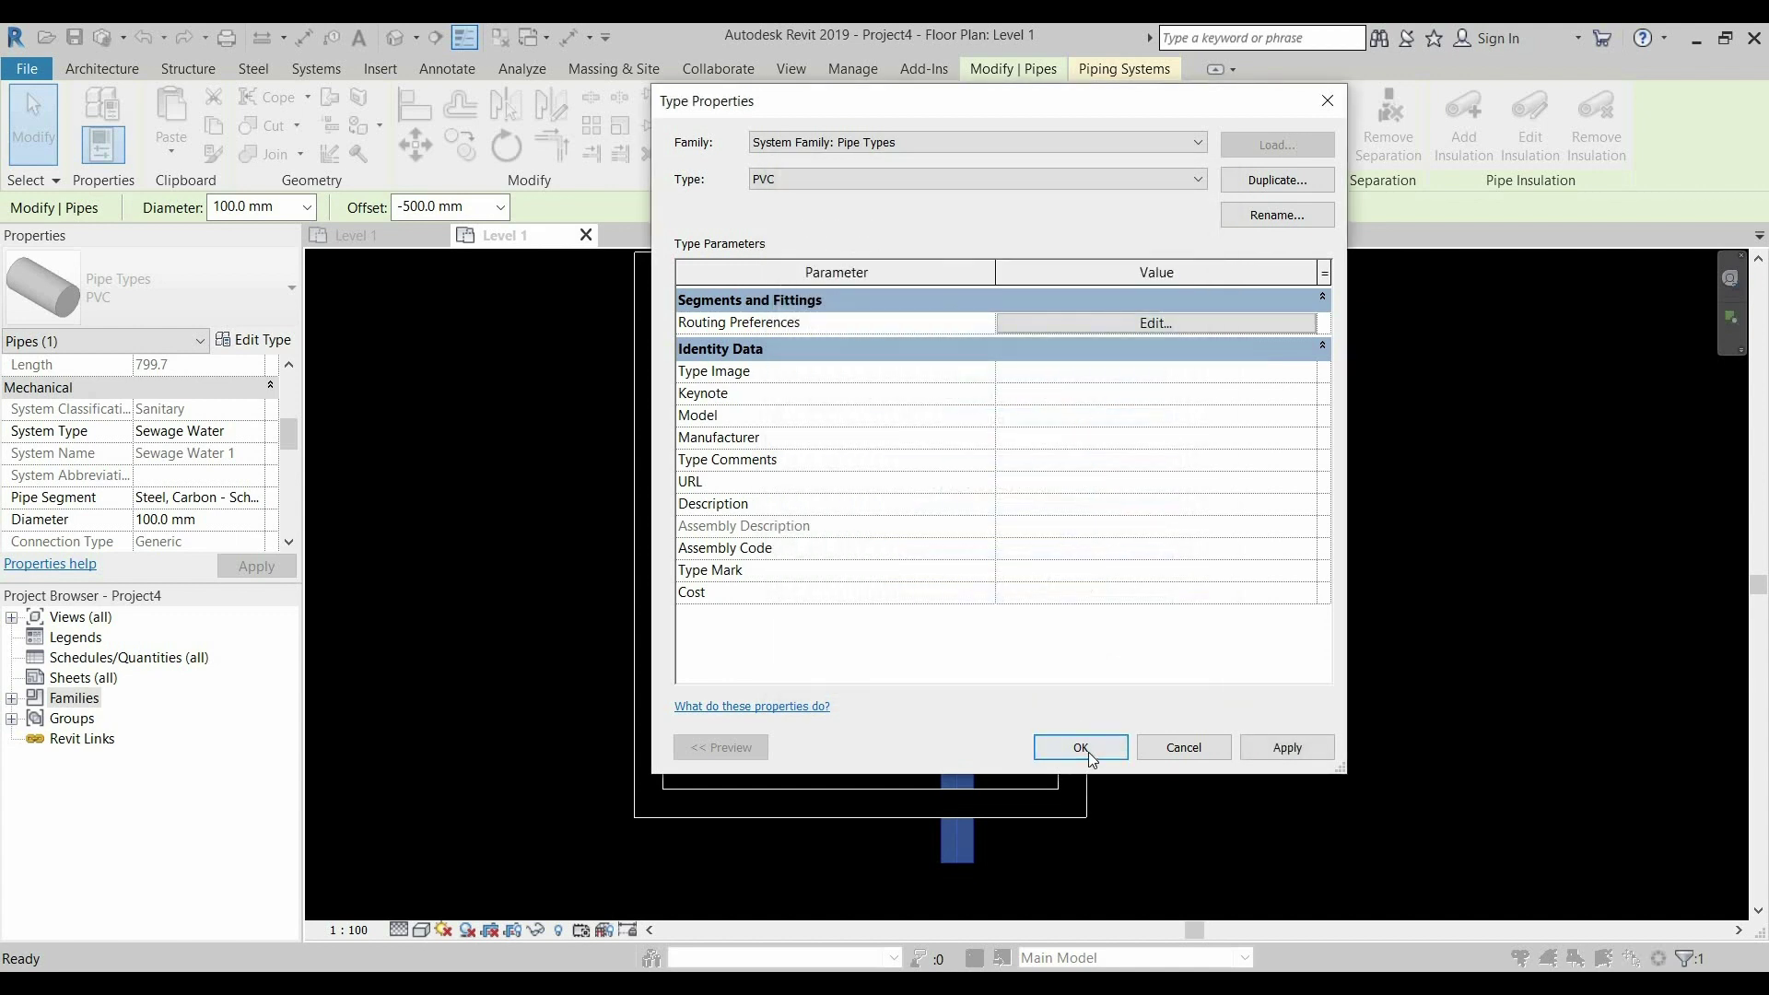
click(1081, 747)
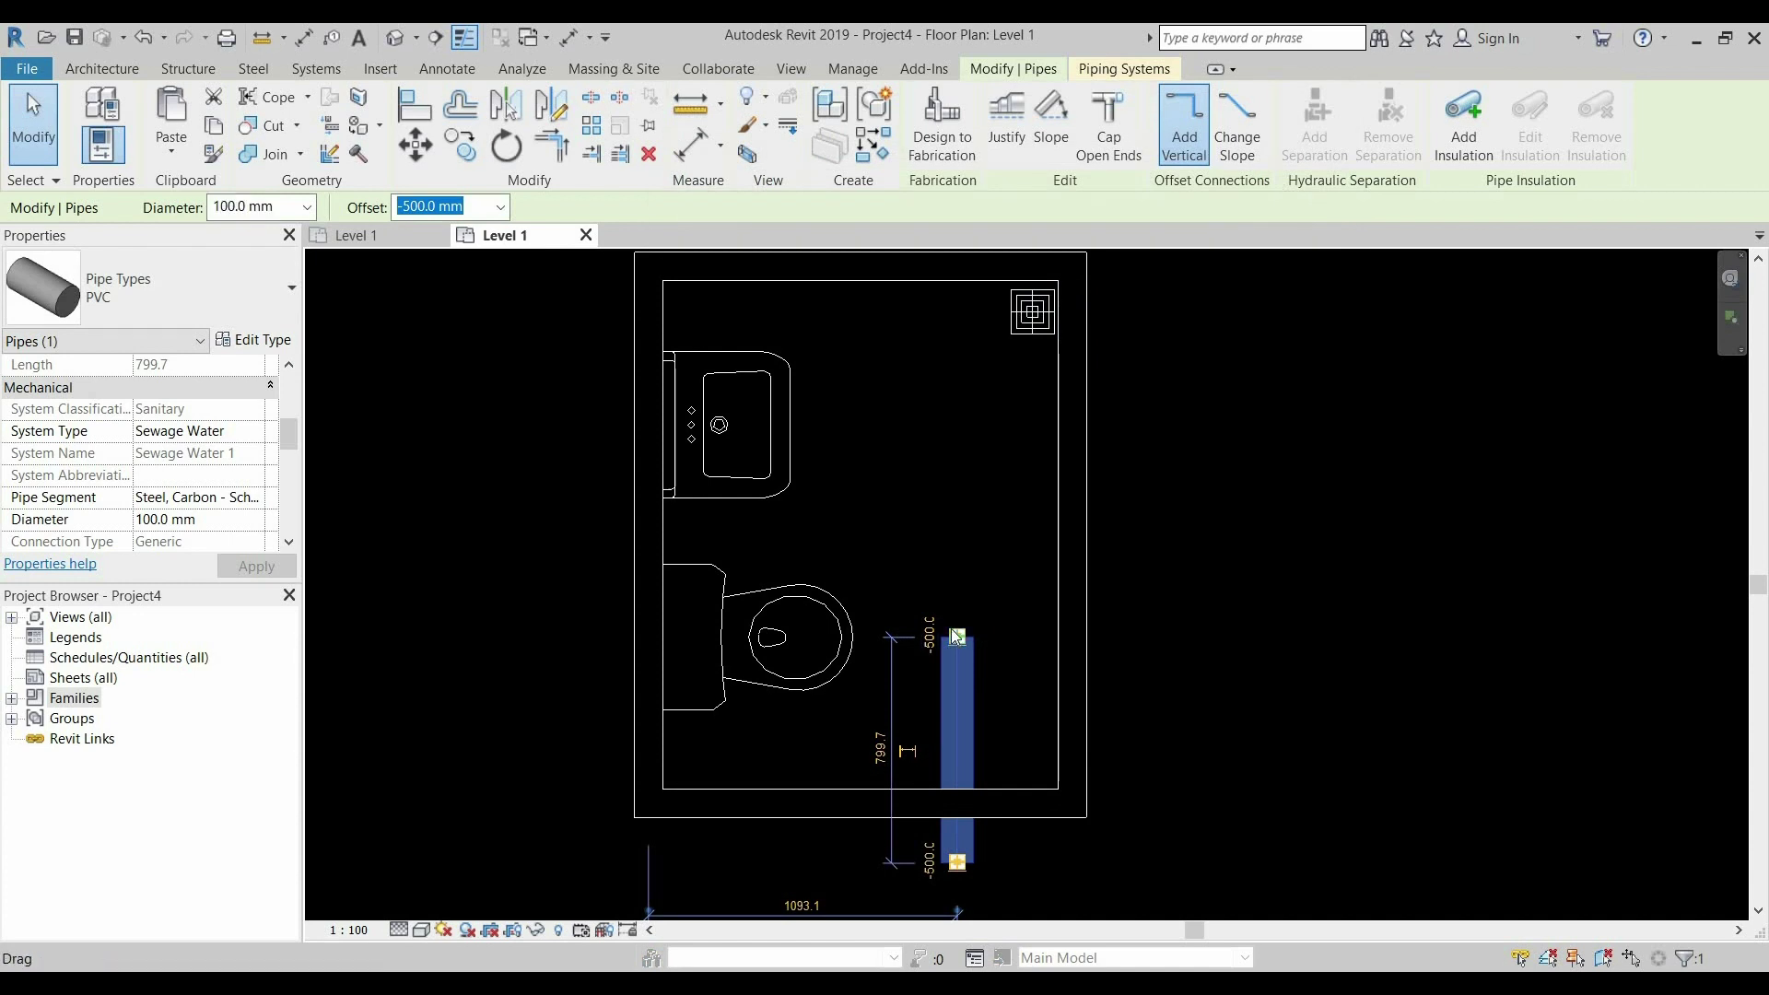
Draw a pipe from the vertical pipe's end to the toilet outlet, creating a PVC elbow
right_click(955, 642)
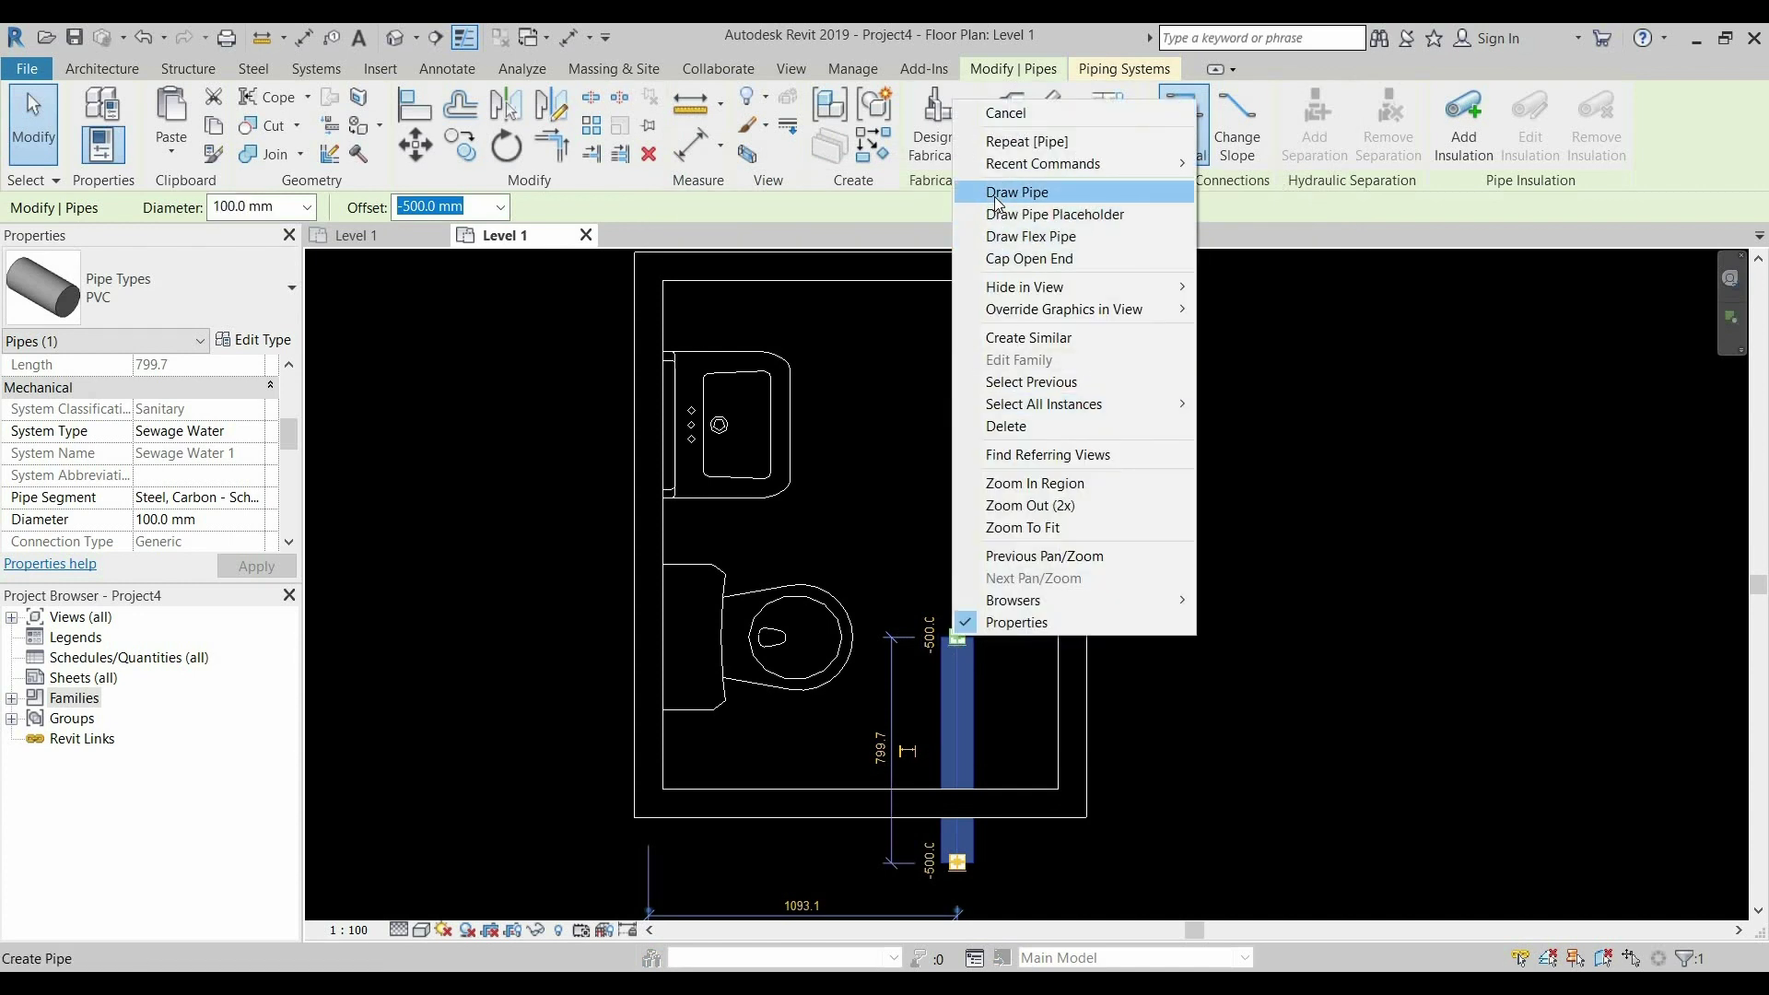
click(997, 193)
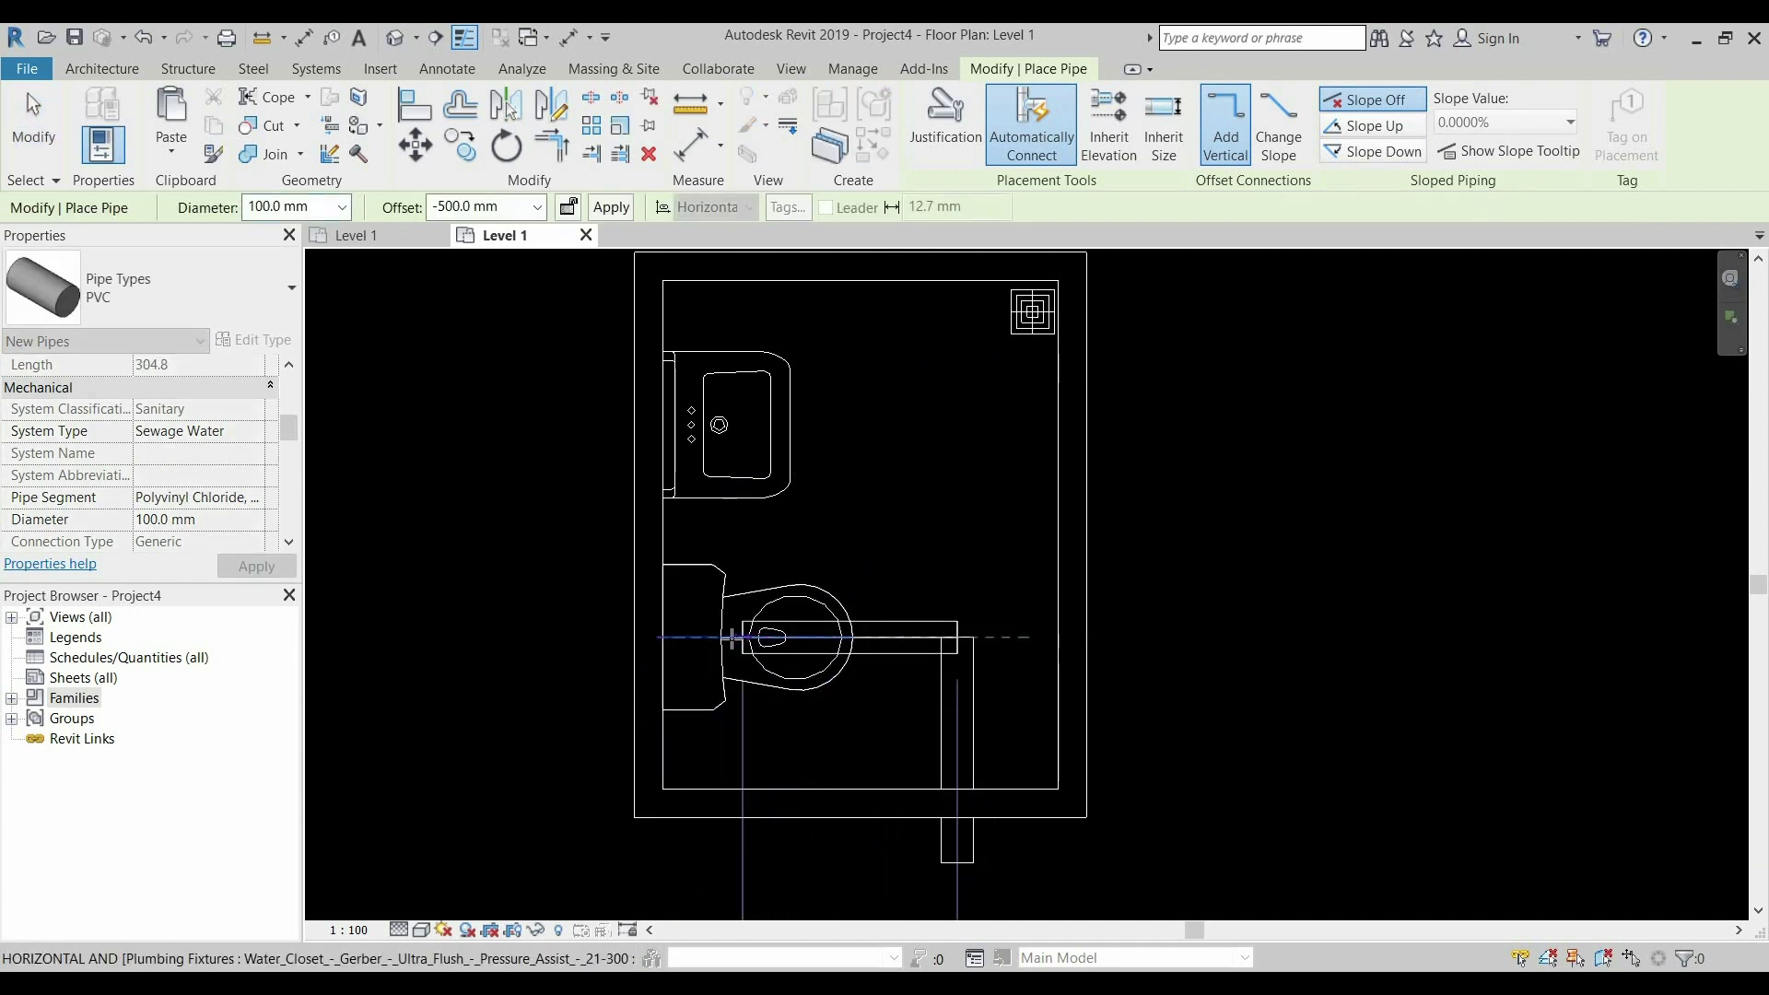
click(735, 636)
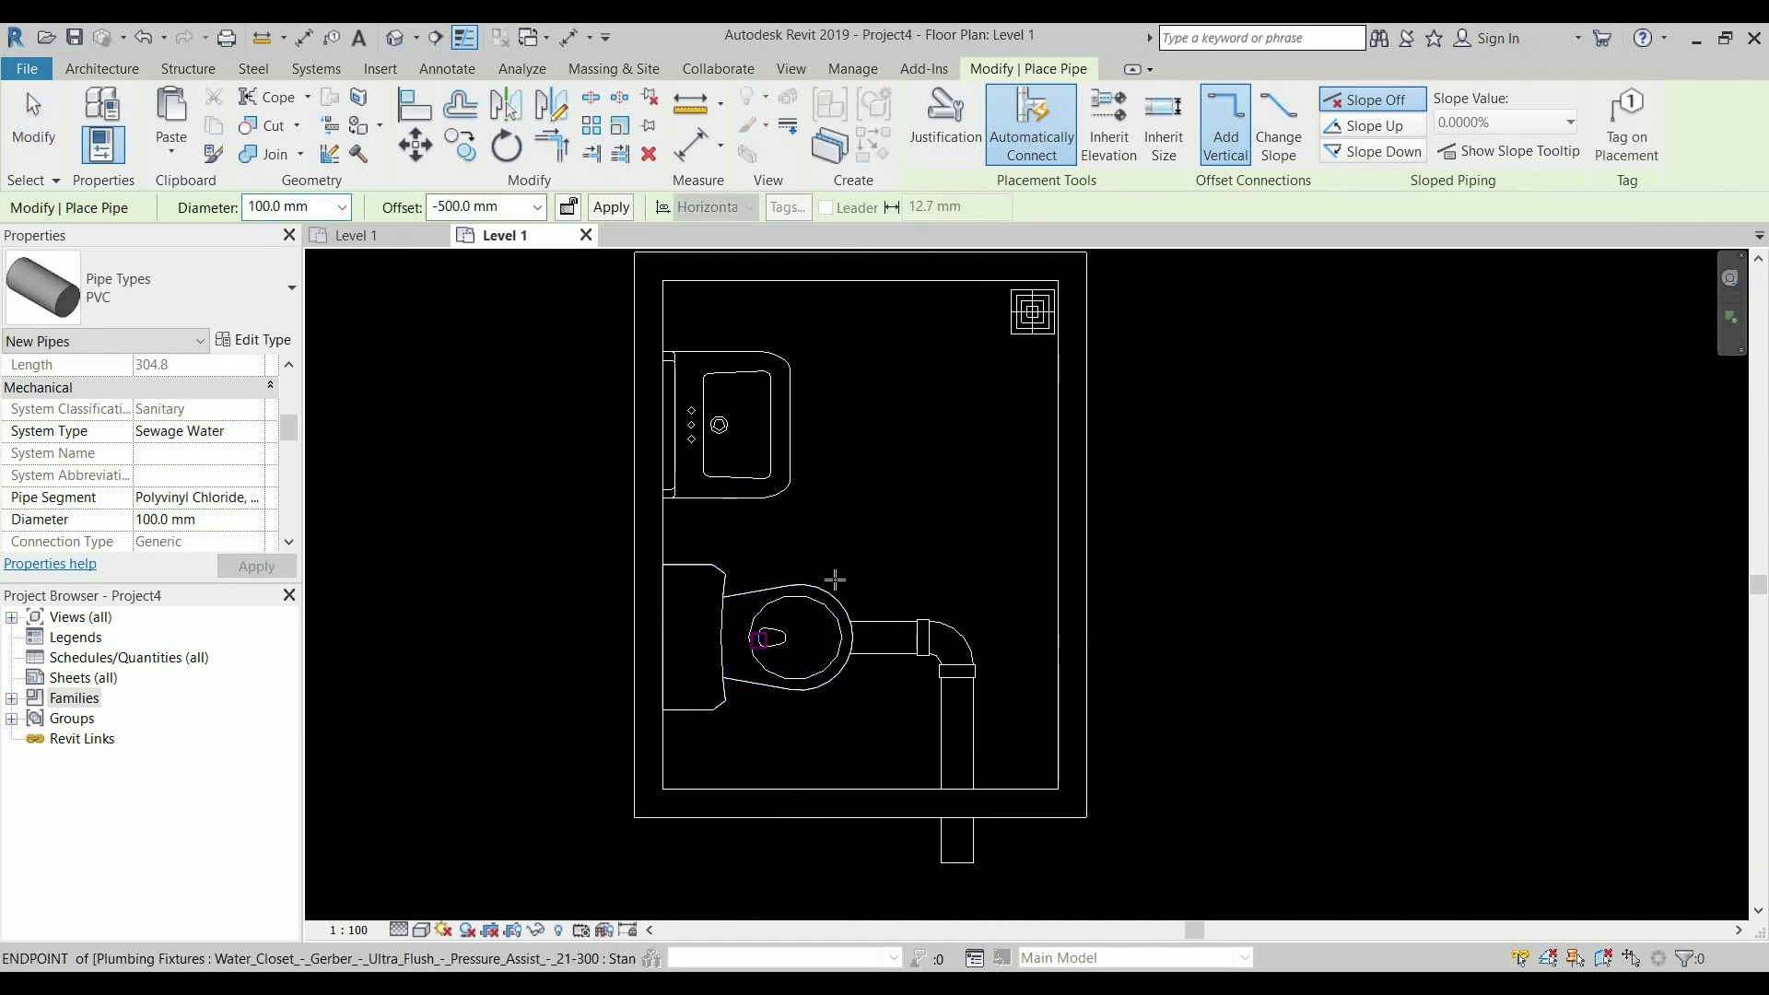
right_click(874, 570)
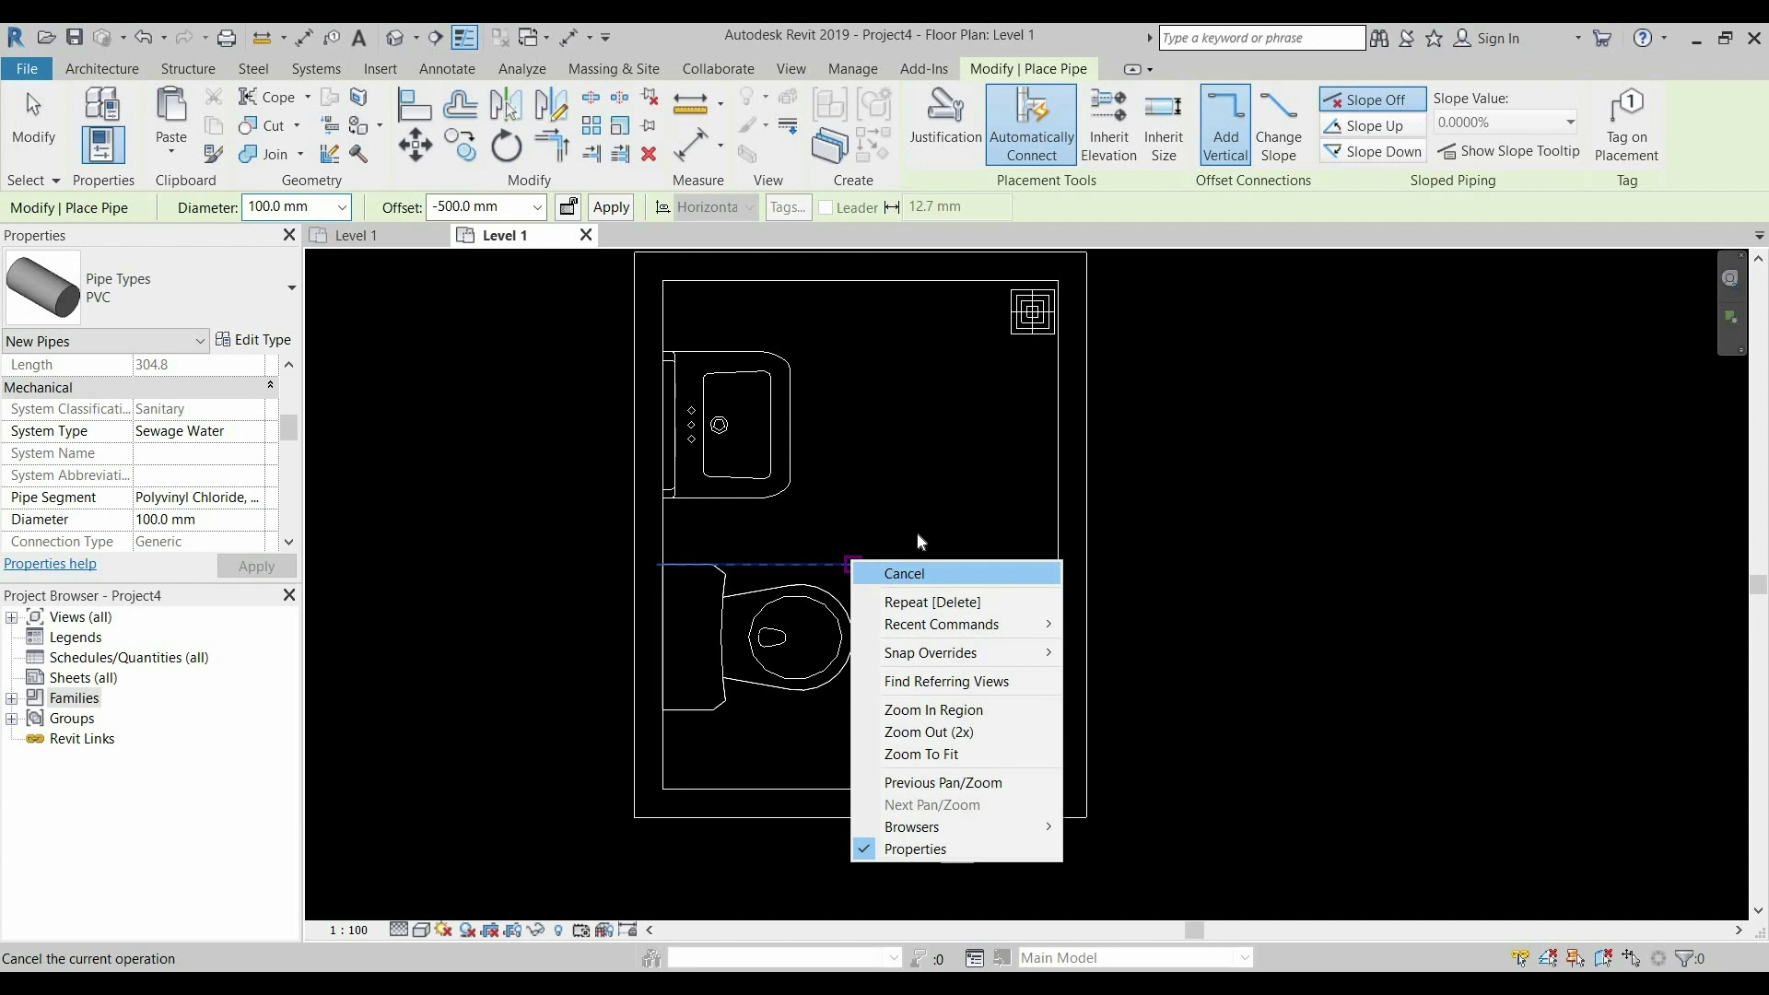
click(918, 572)
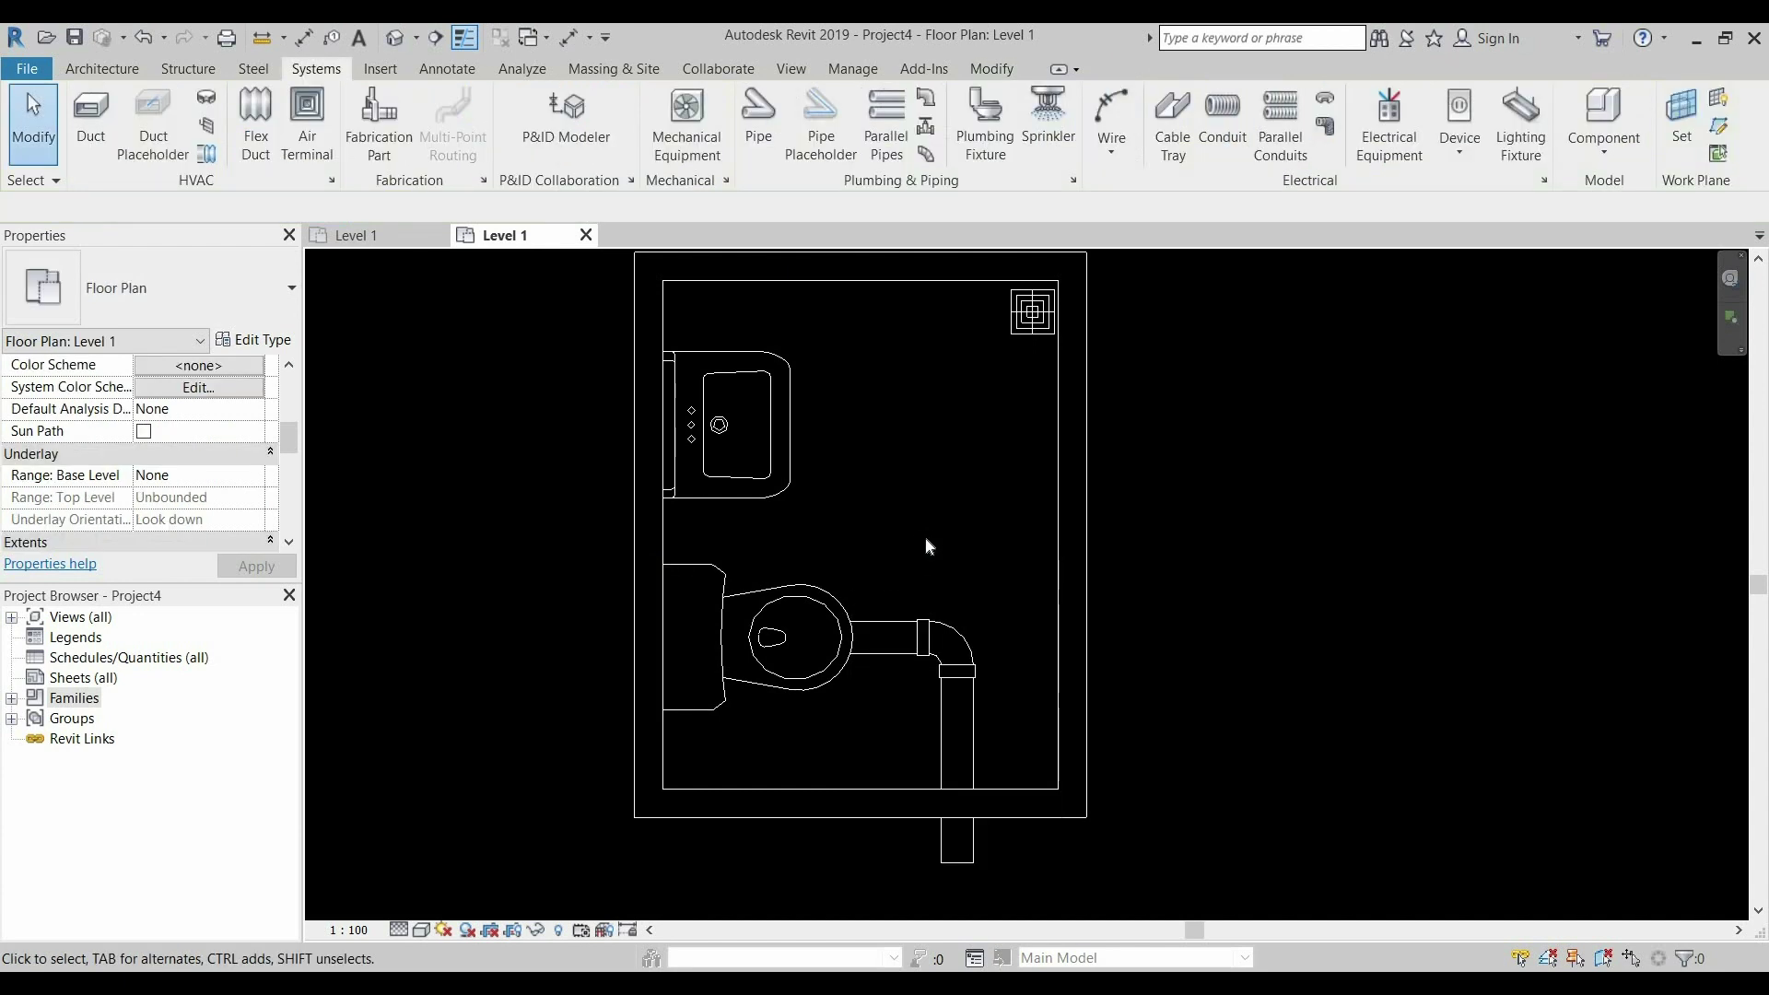
click(952, 721)
scroll(953, 721, up, 1)
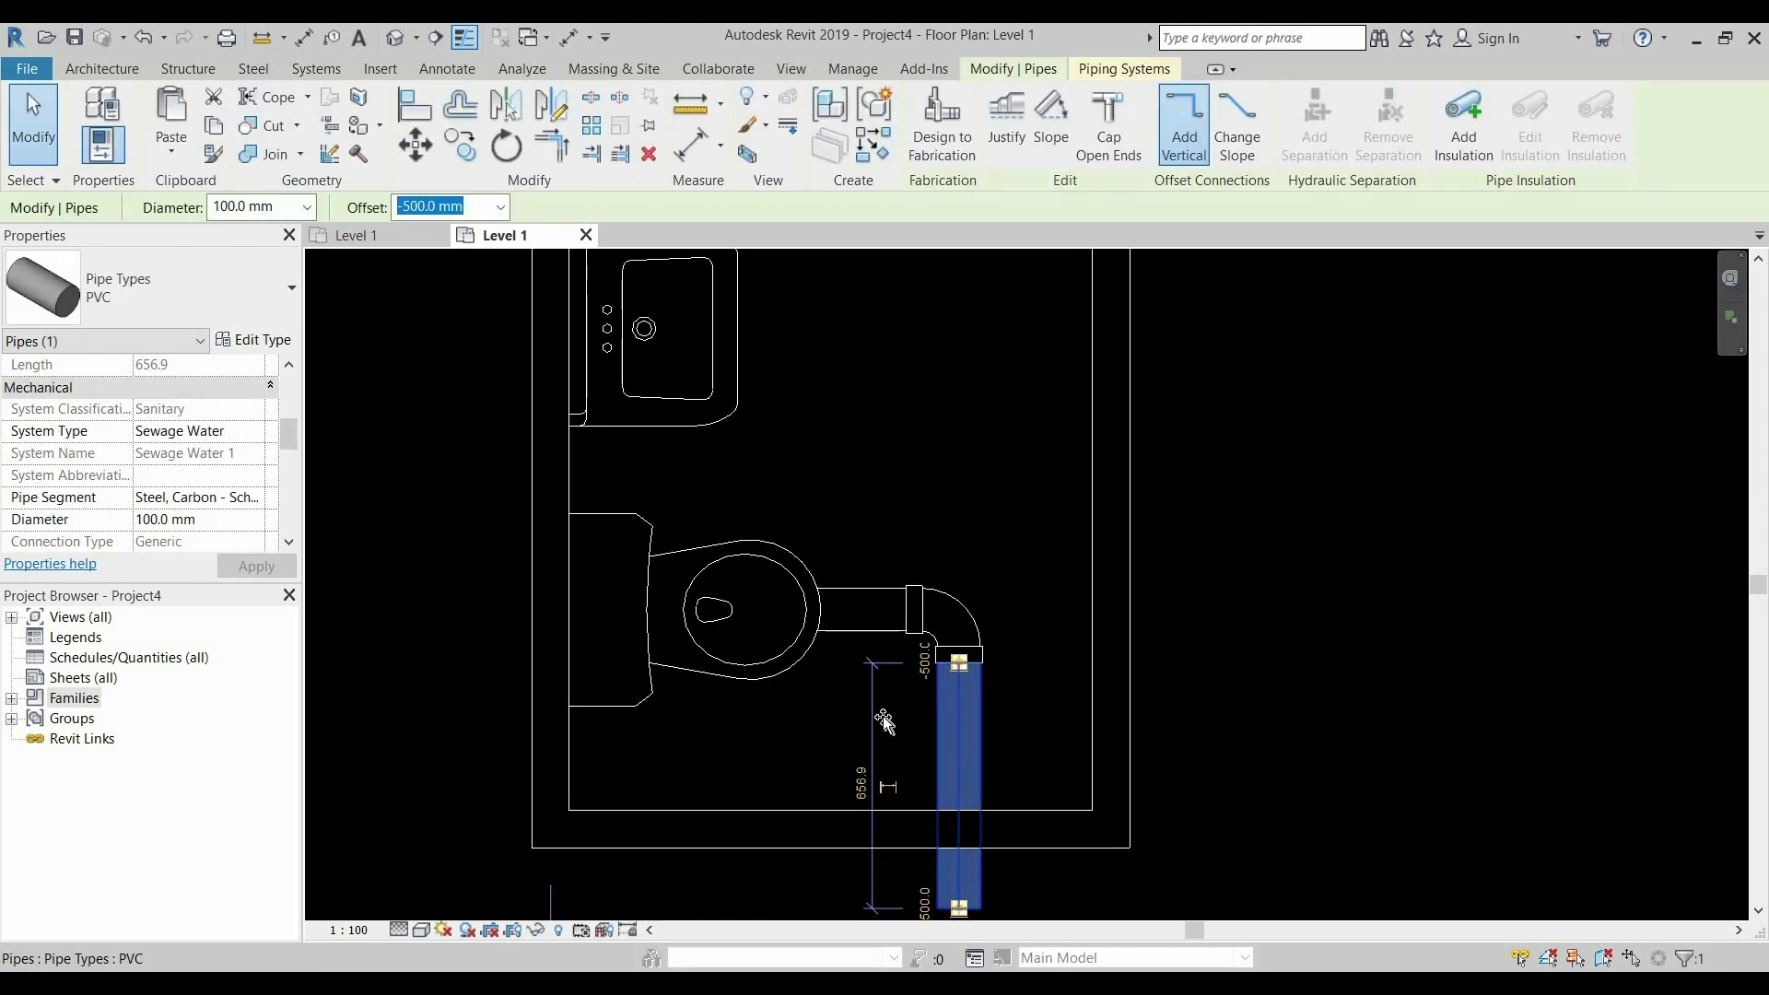
click(1020, 683)
scroll(942, 516, down, 2)
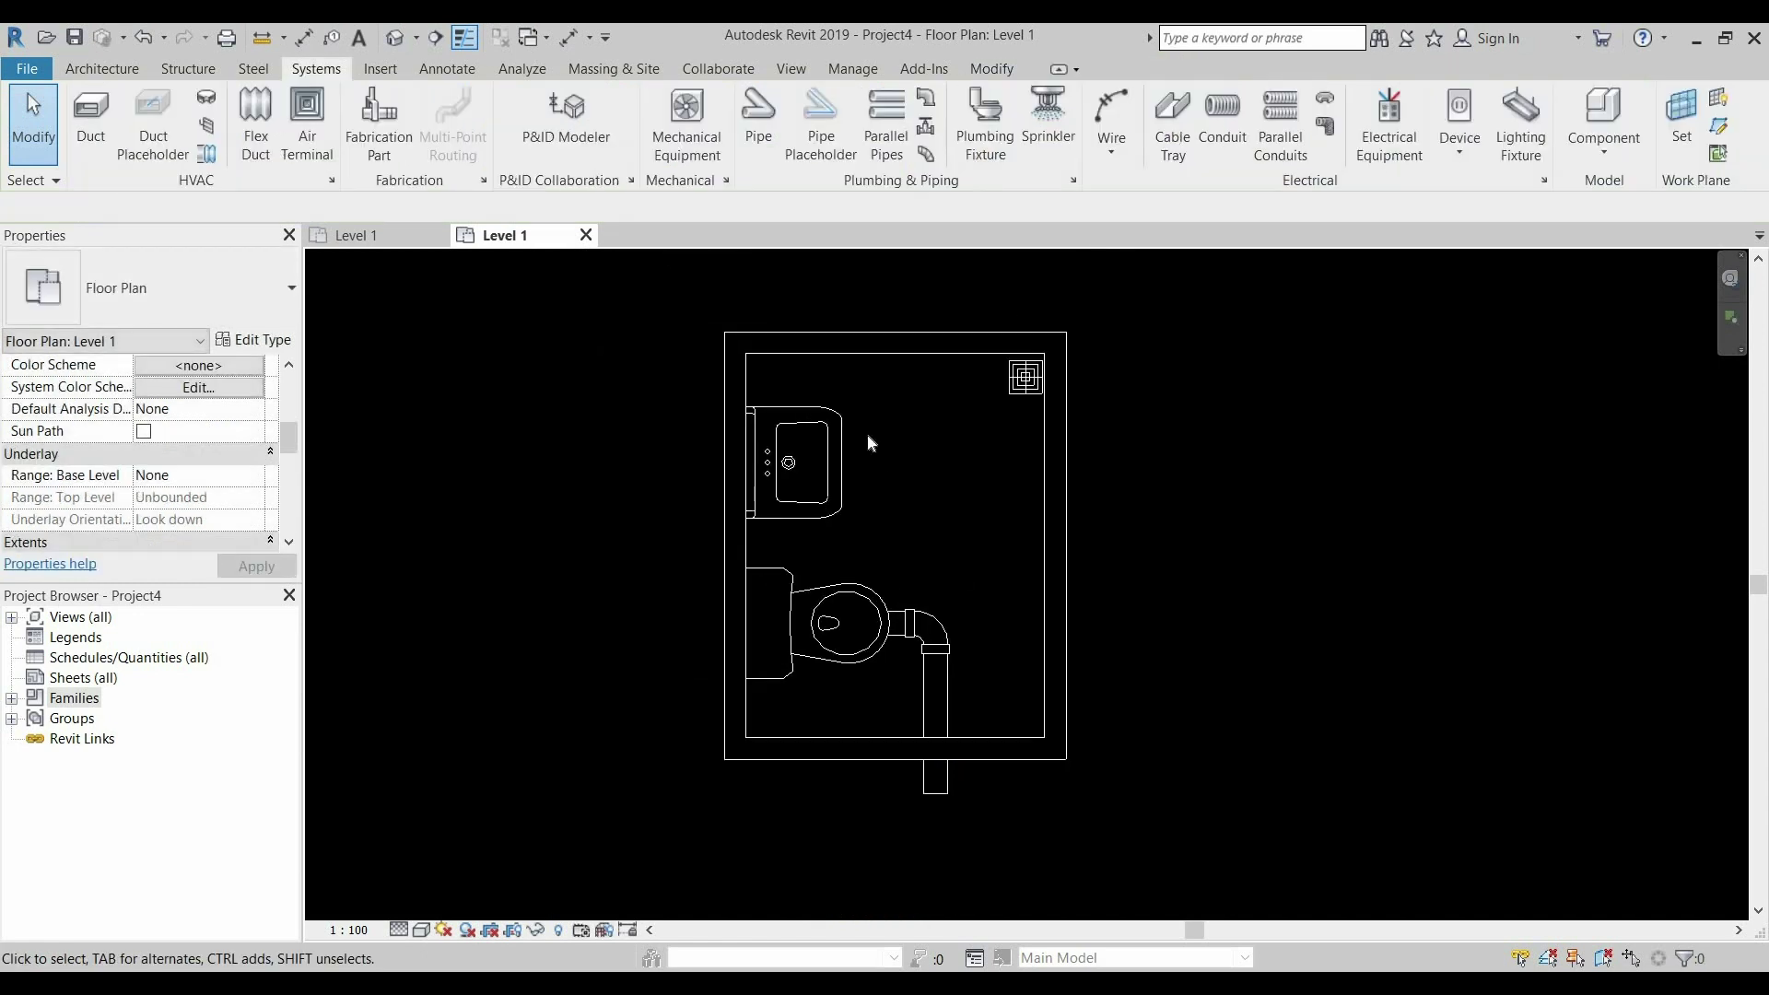
scroll(963, 467, up, 2)
scroll(957, 458, down, 2)
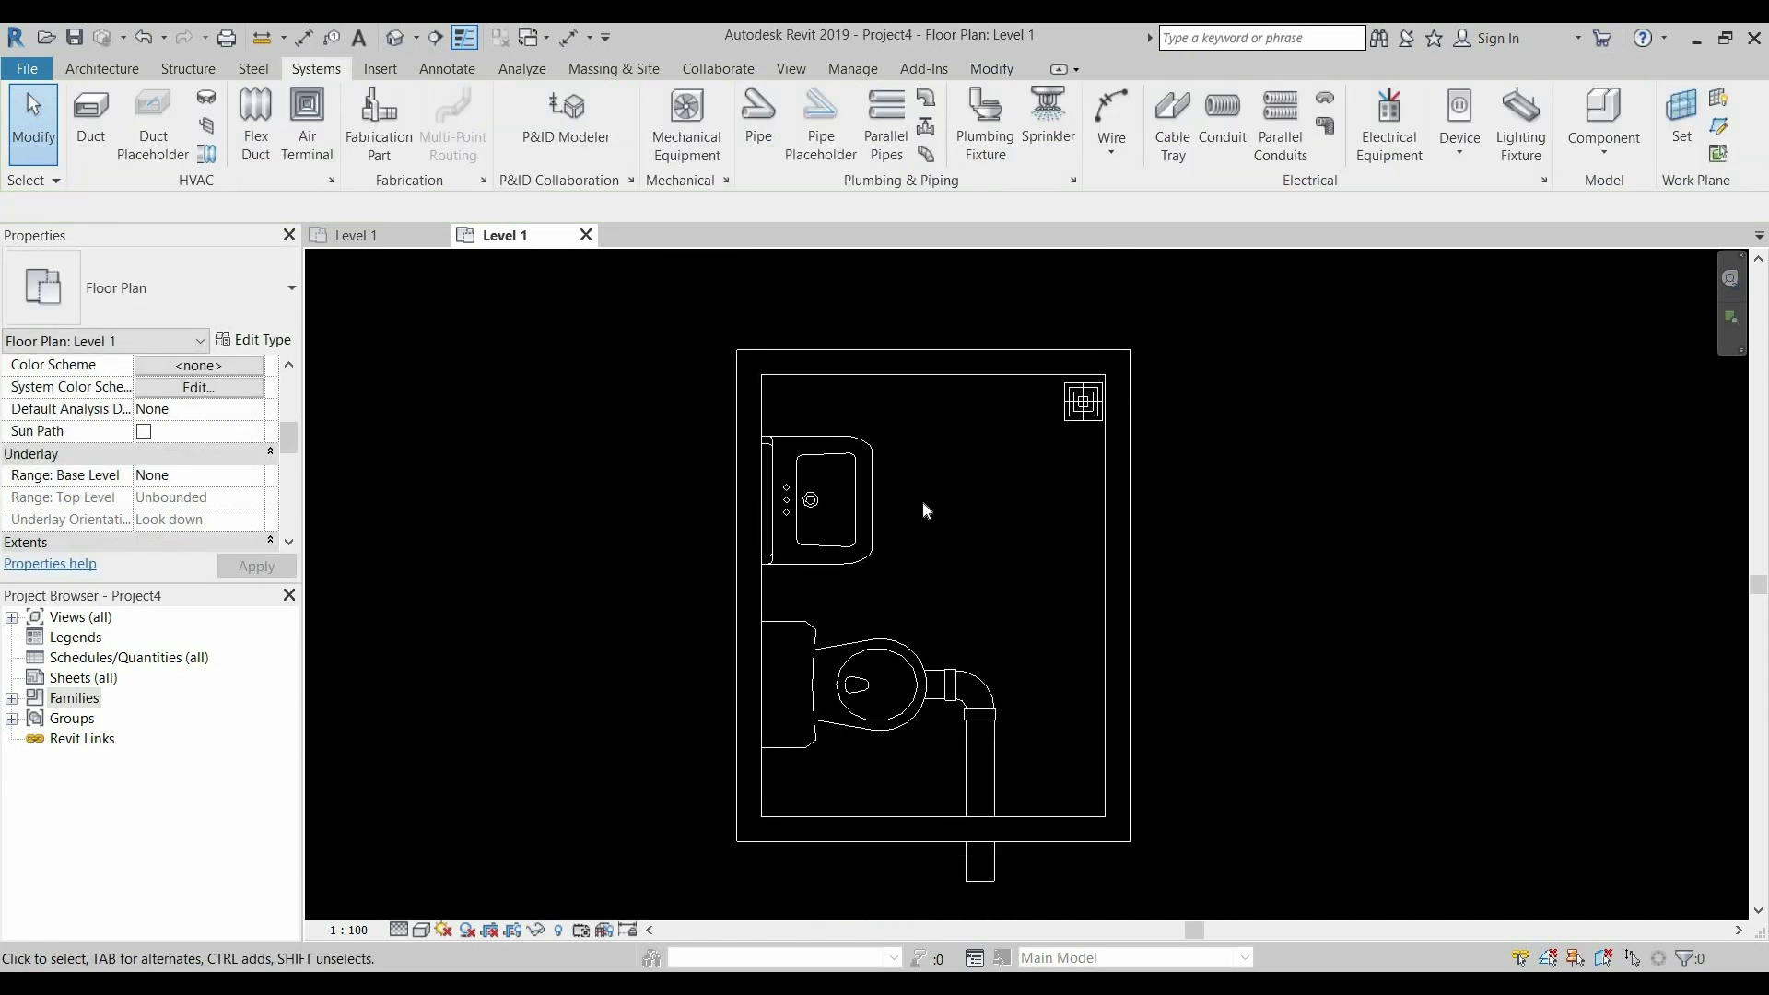
Set new pipes to the Waste Water system with a 65.0 mm diameter
click(757, 118)
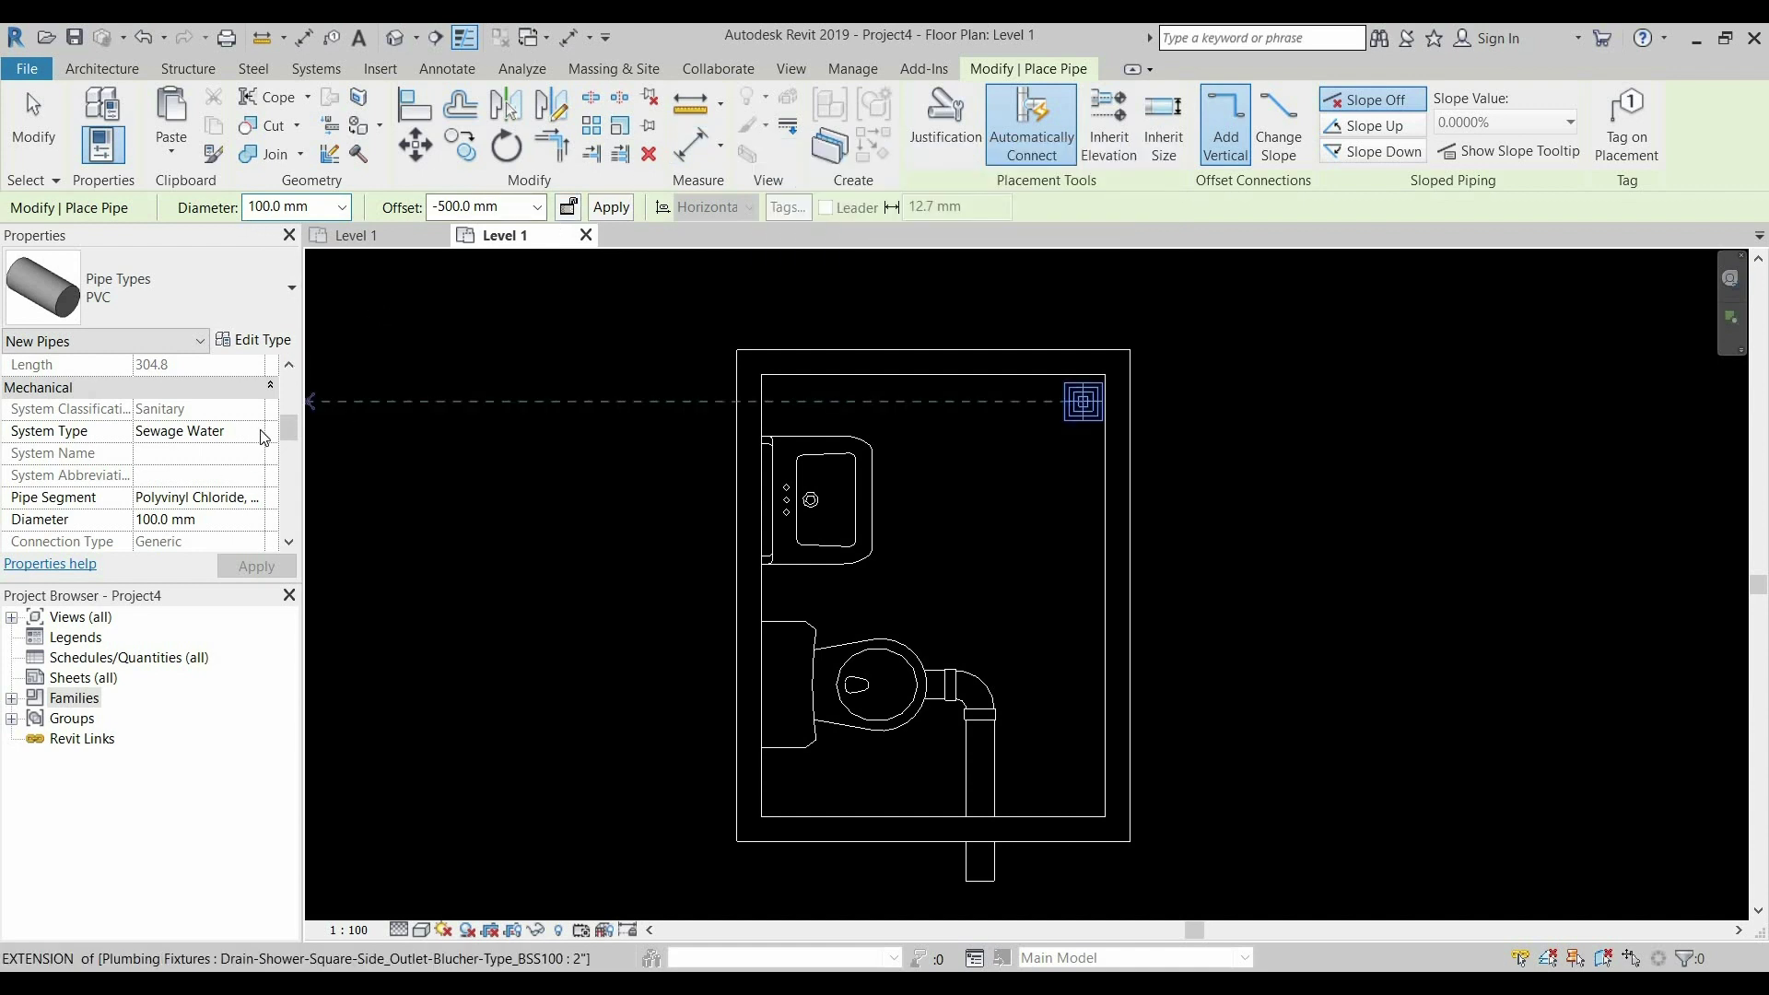
click(262, 432)
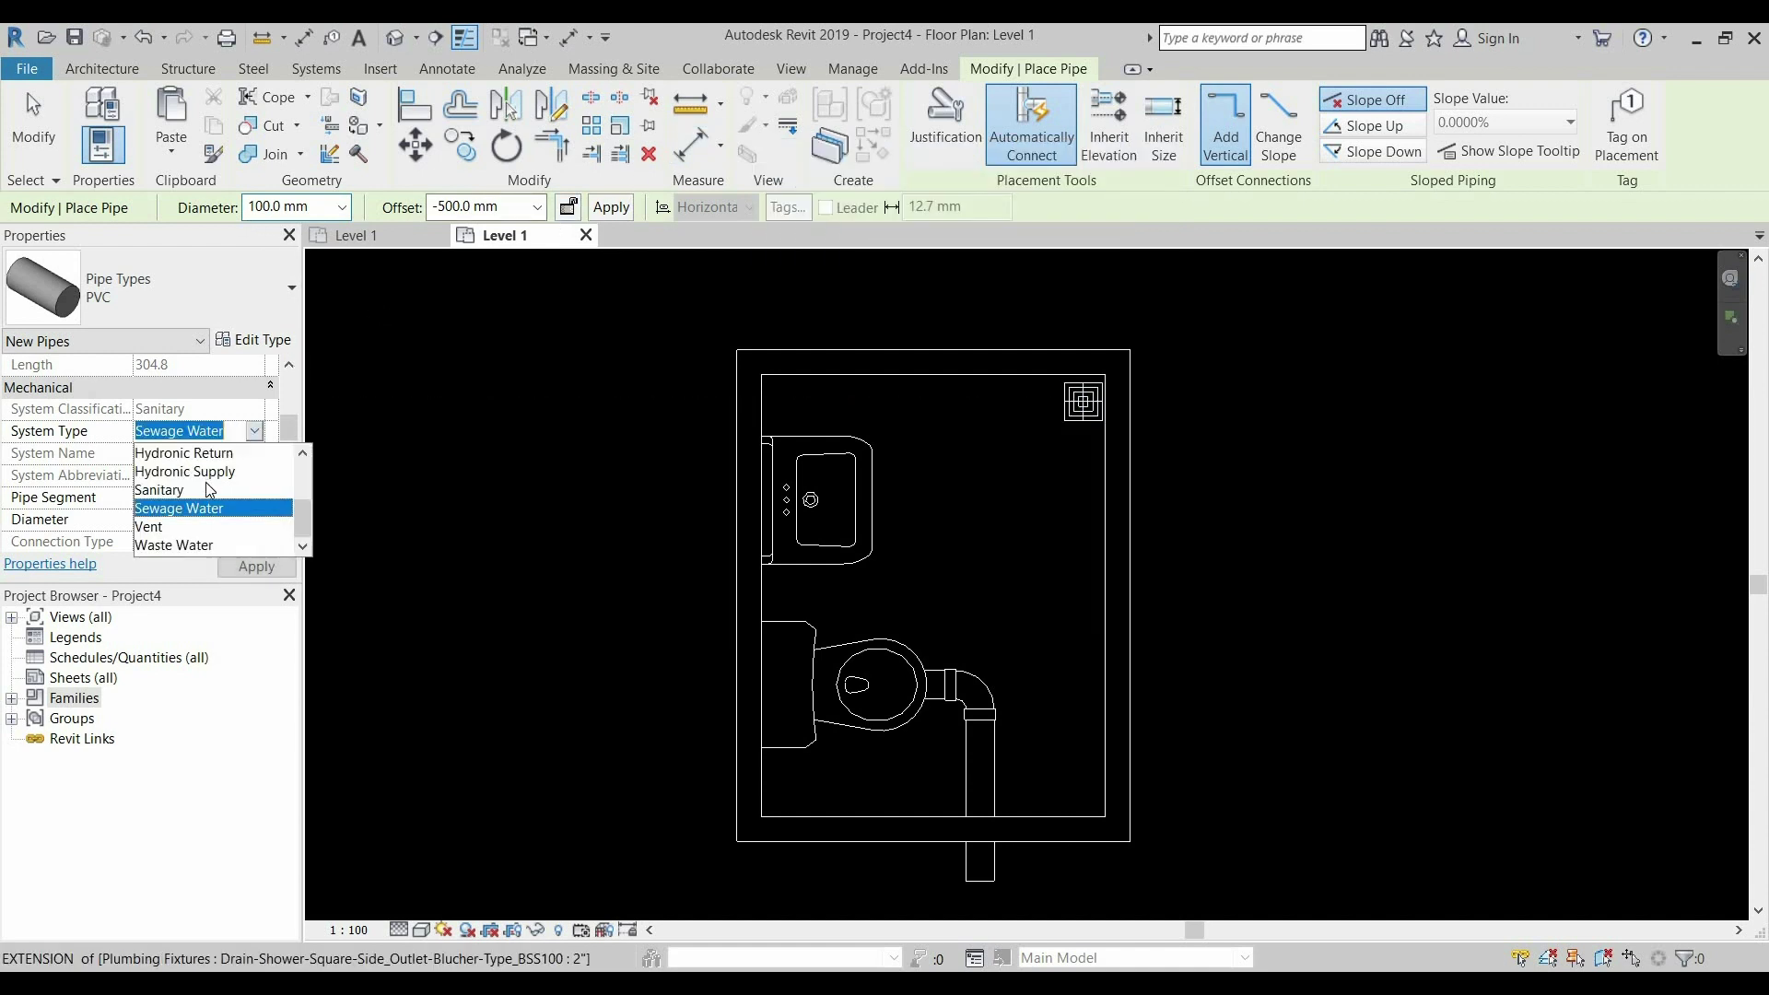
click(173, 545)
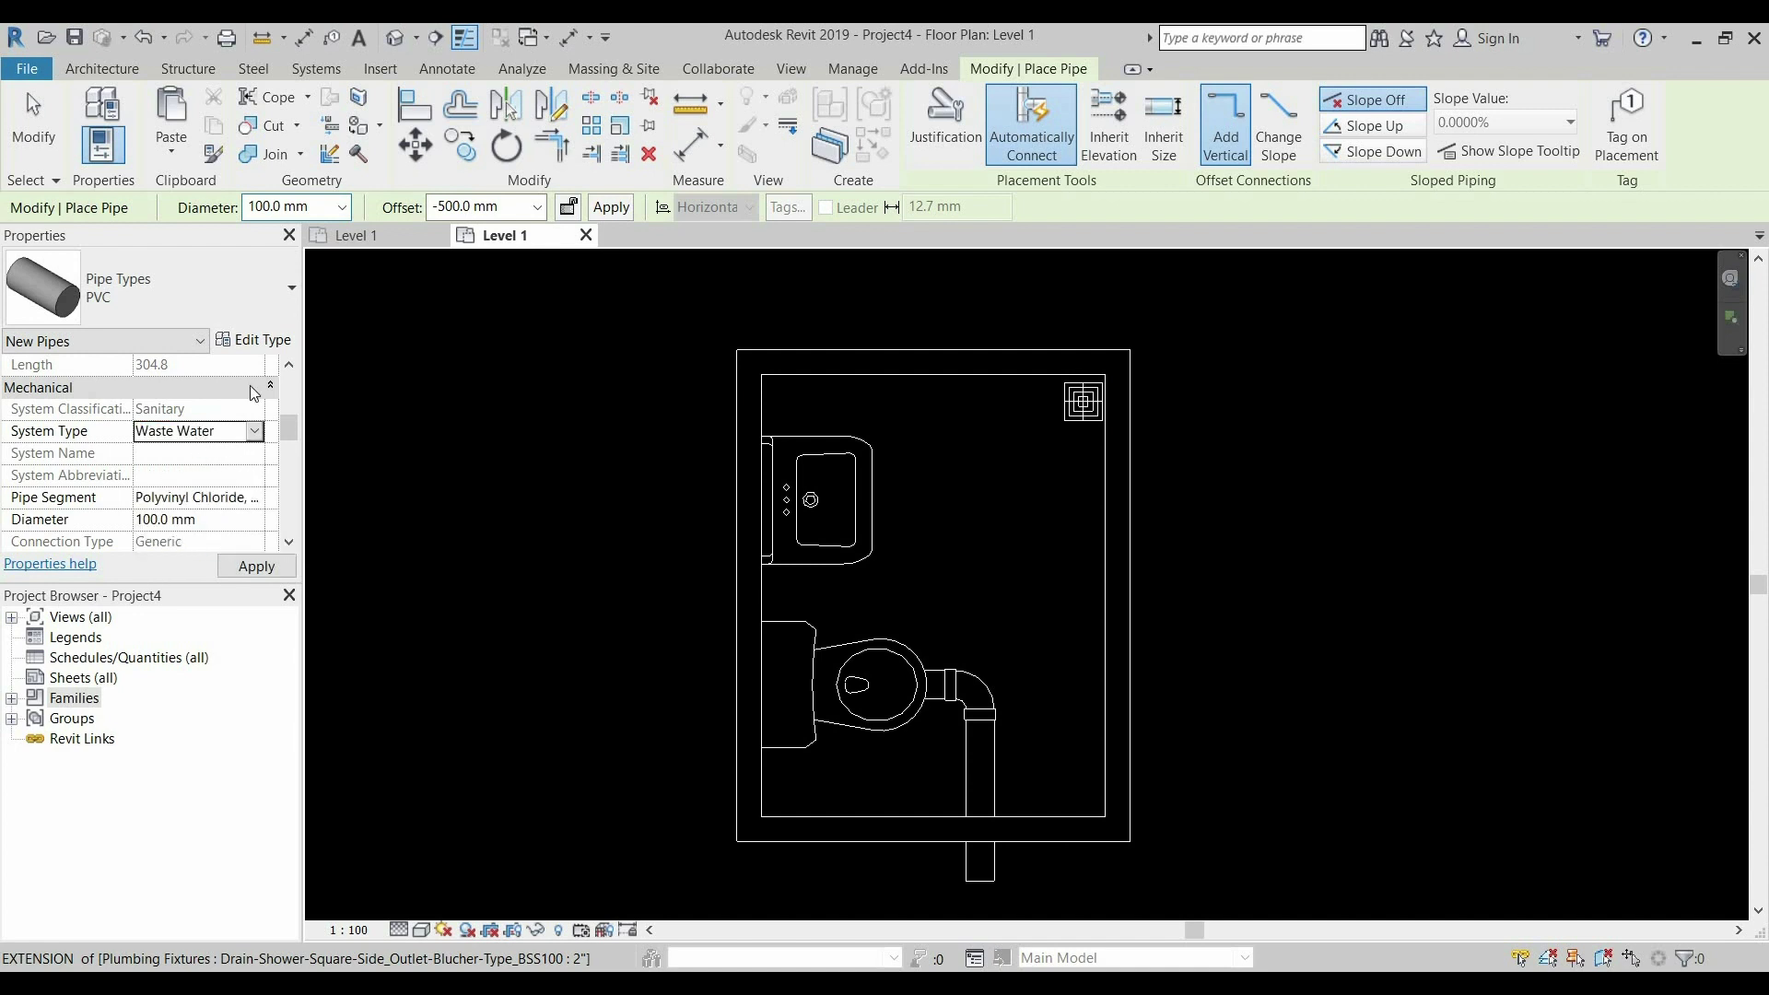
click(258, 566)
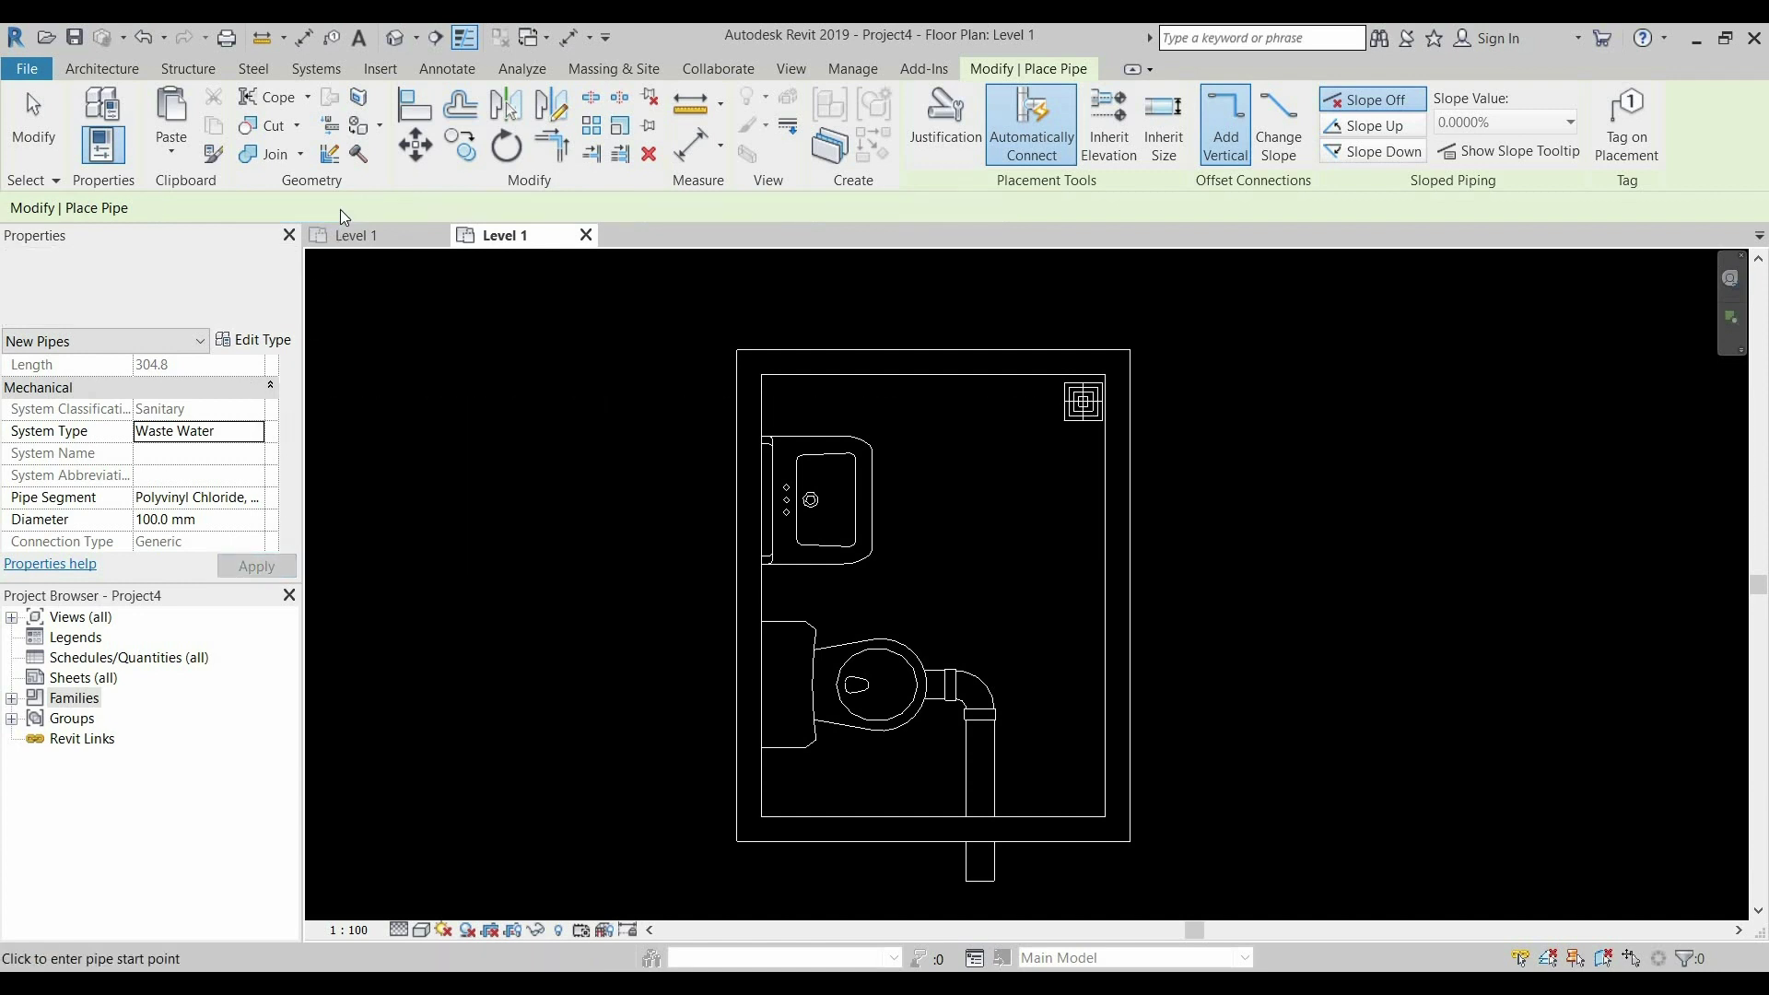
click(341, 206)
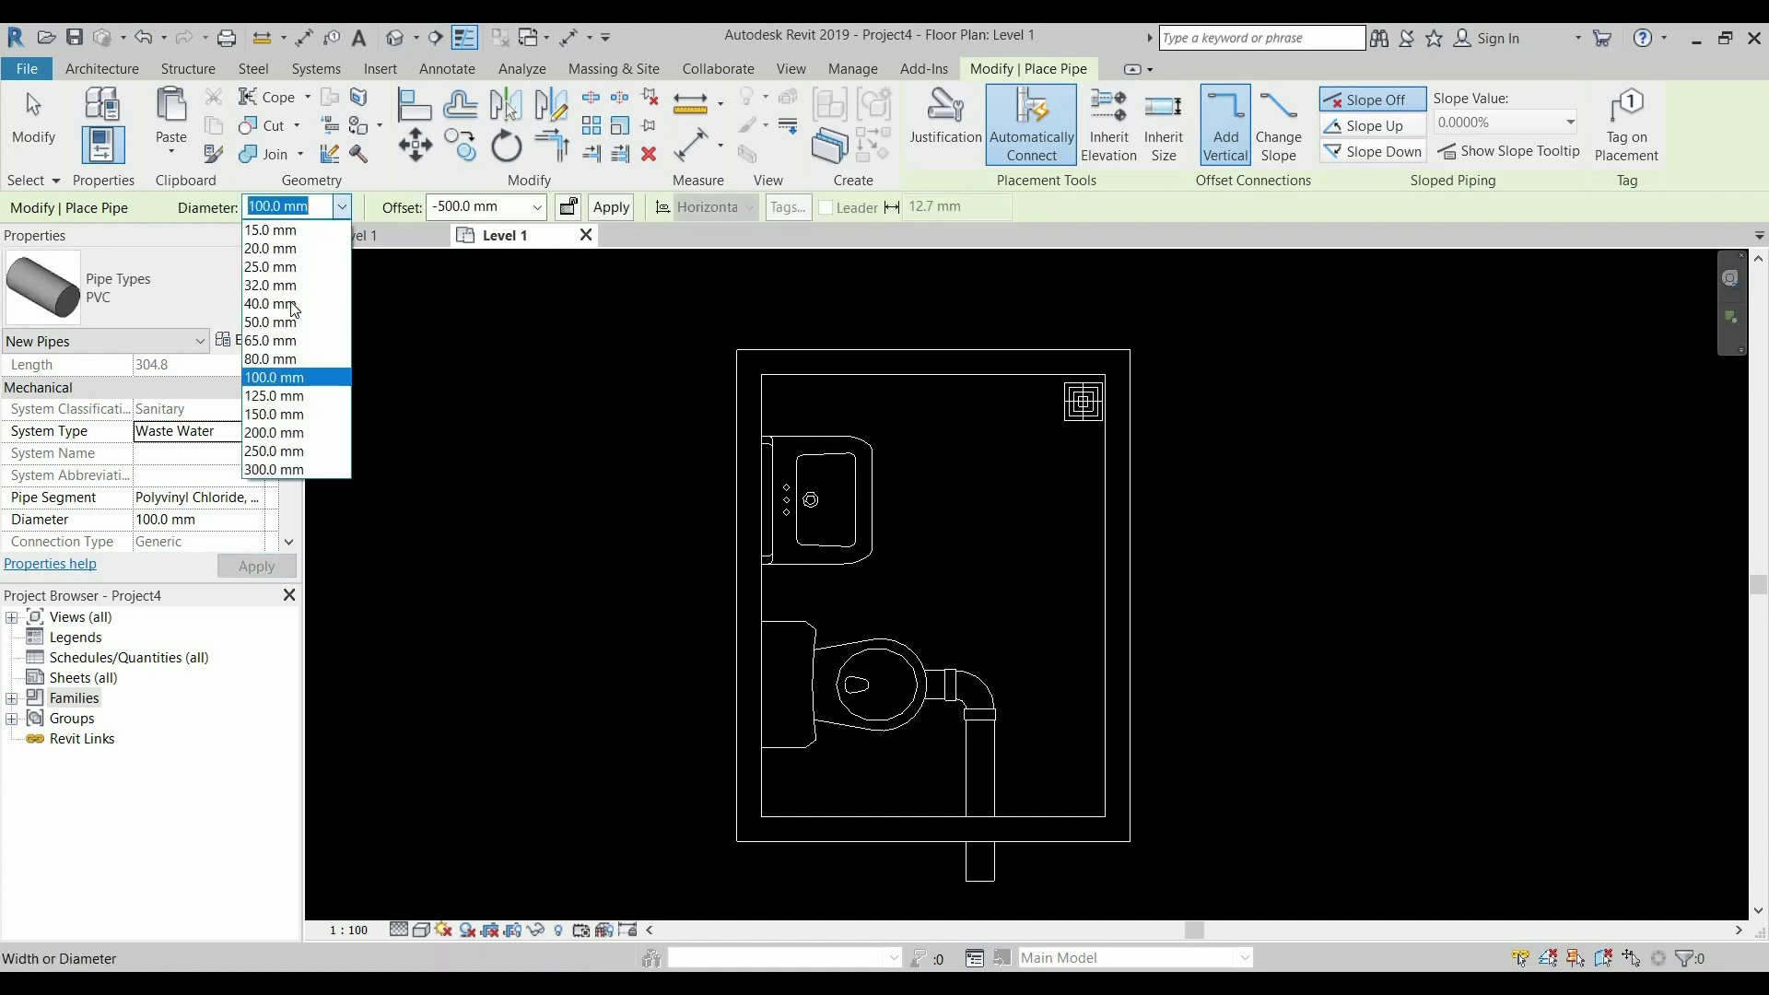
click(293, 359)
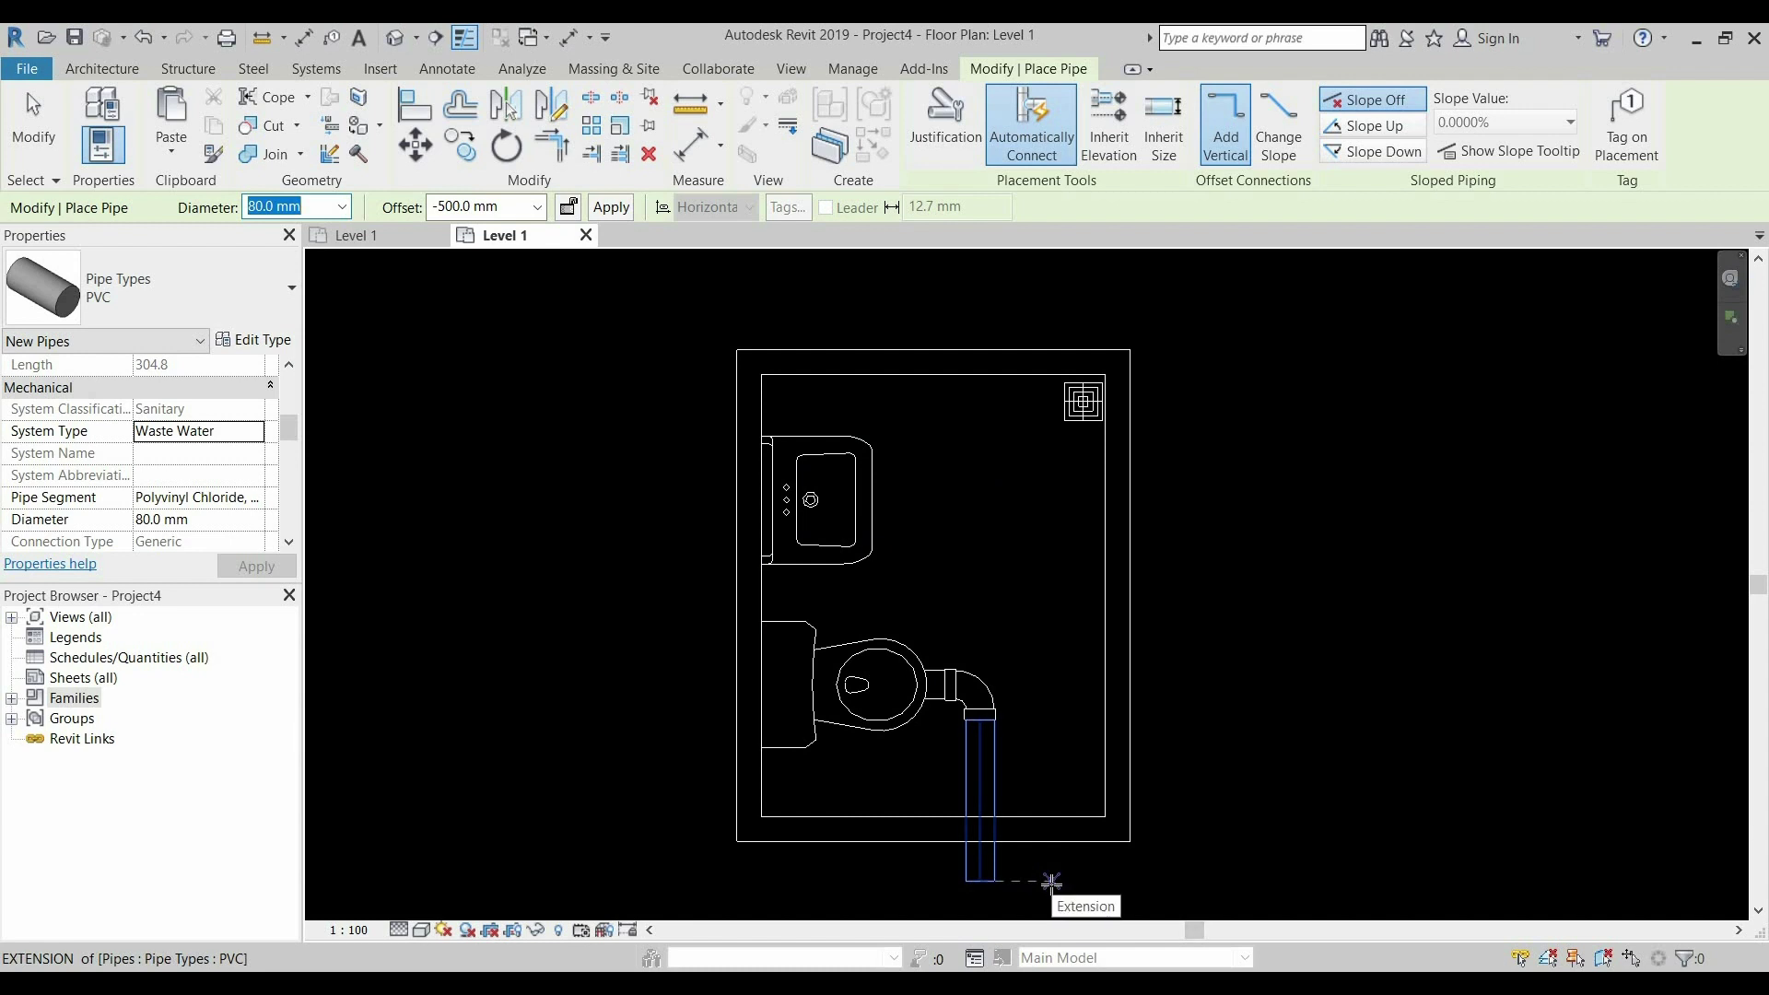
click(340, 208)
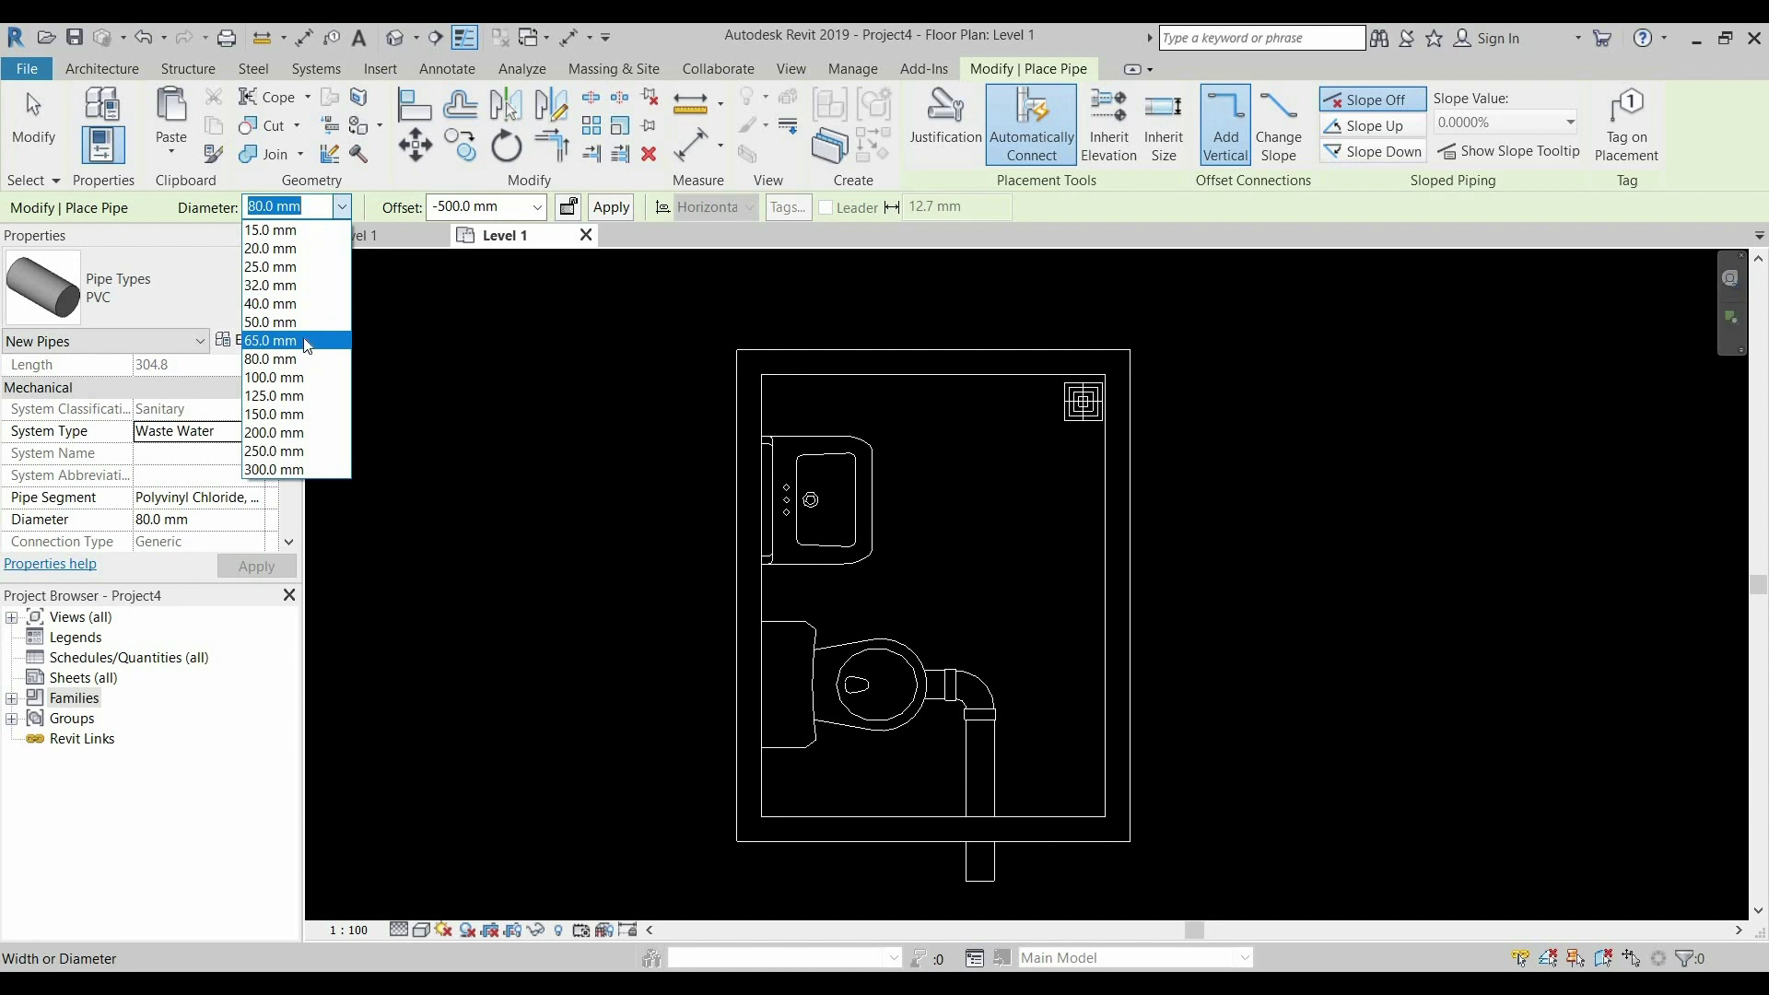
click(307, 341)
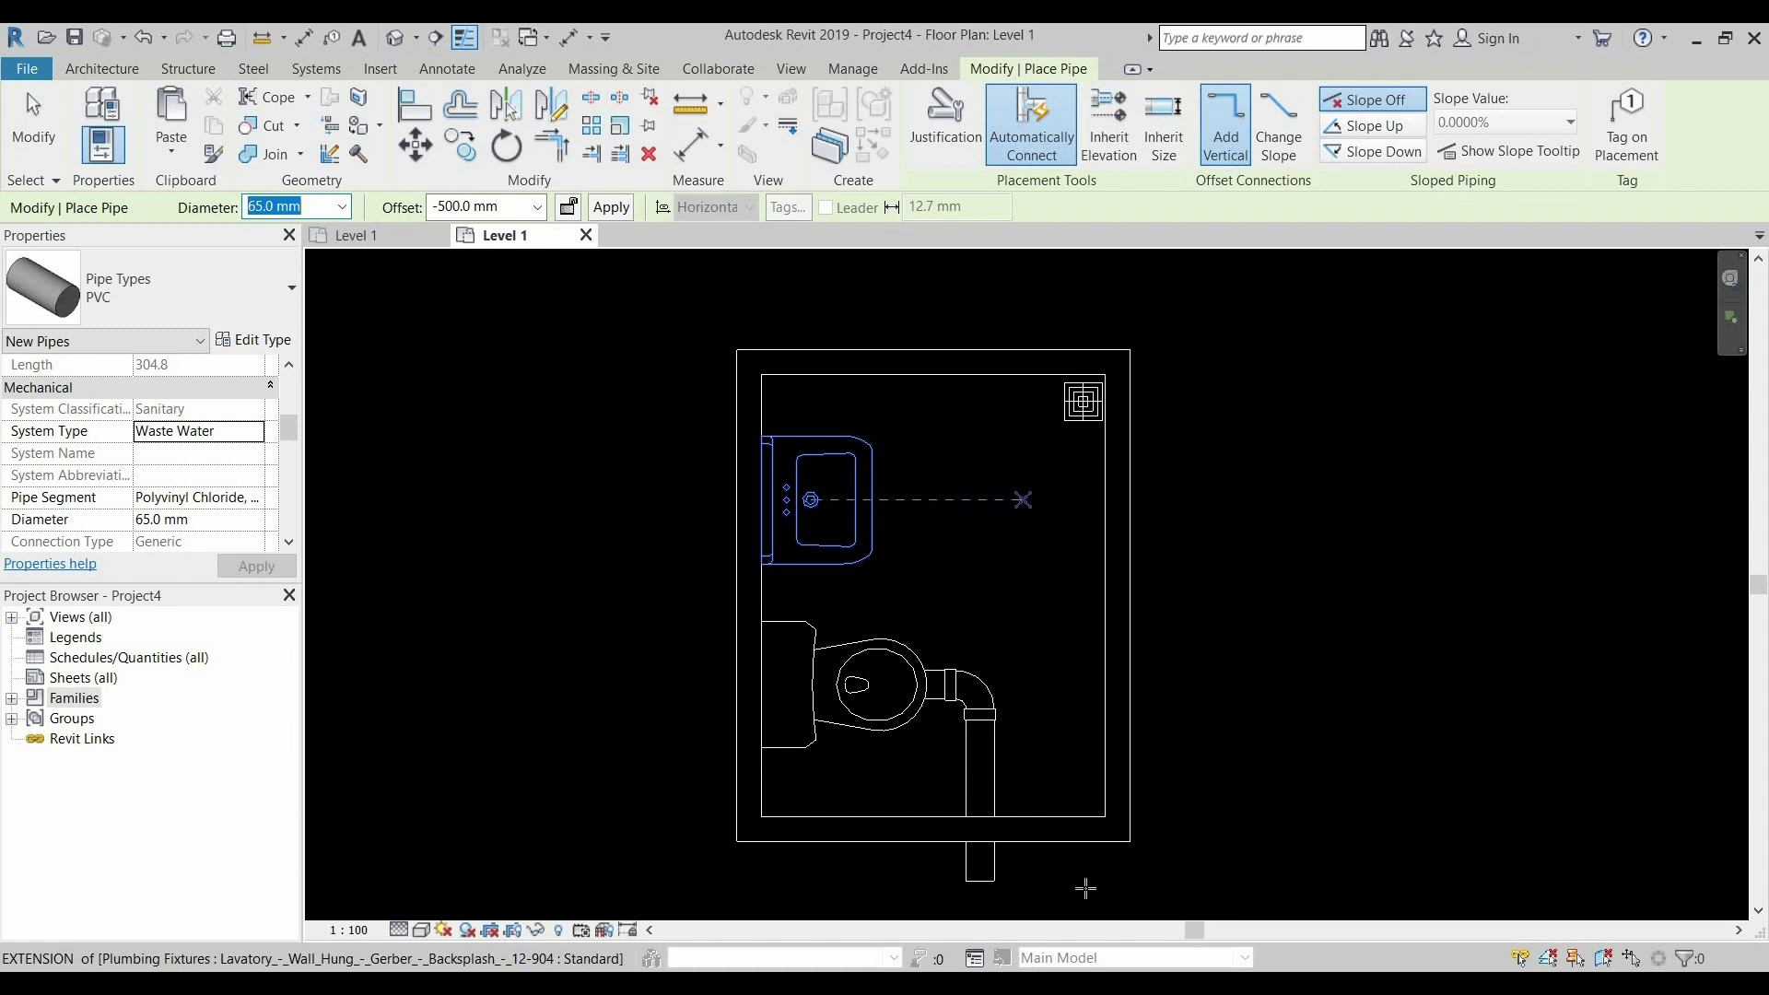
Draw the vertical waste pipe along the bathroom's right side, running out below the room
click(1052, 881)
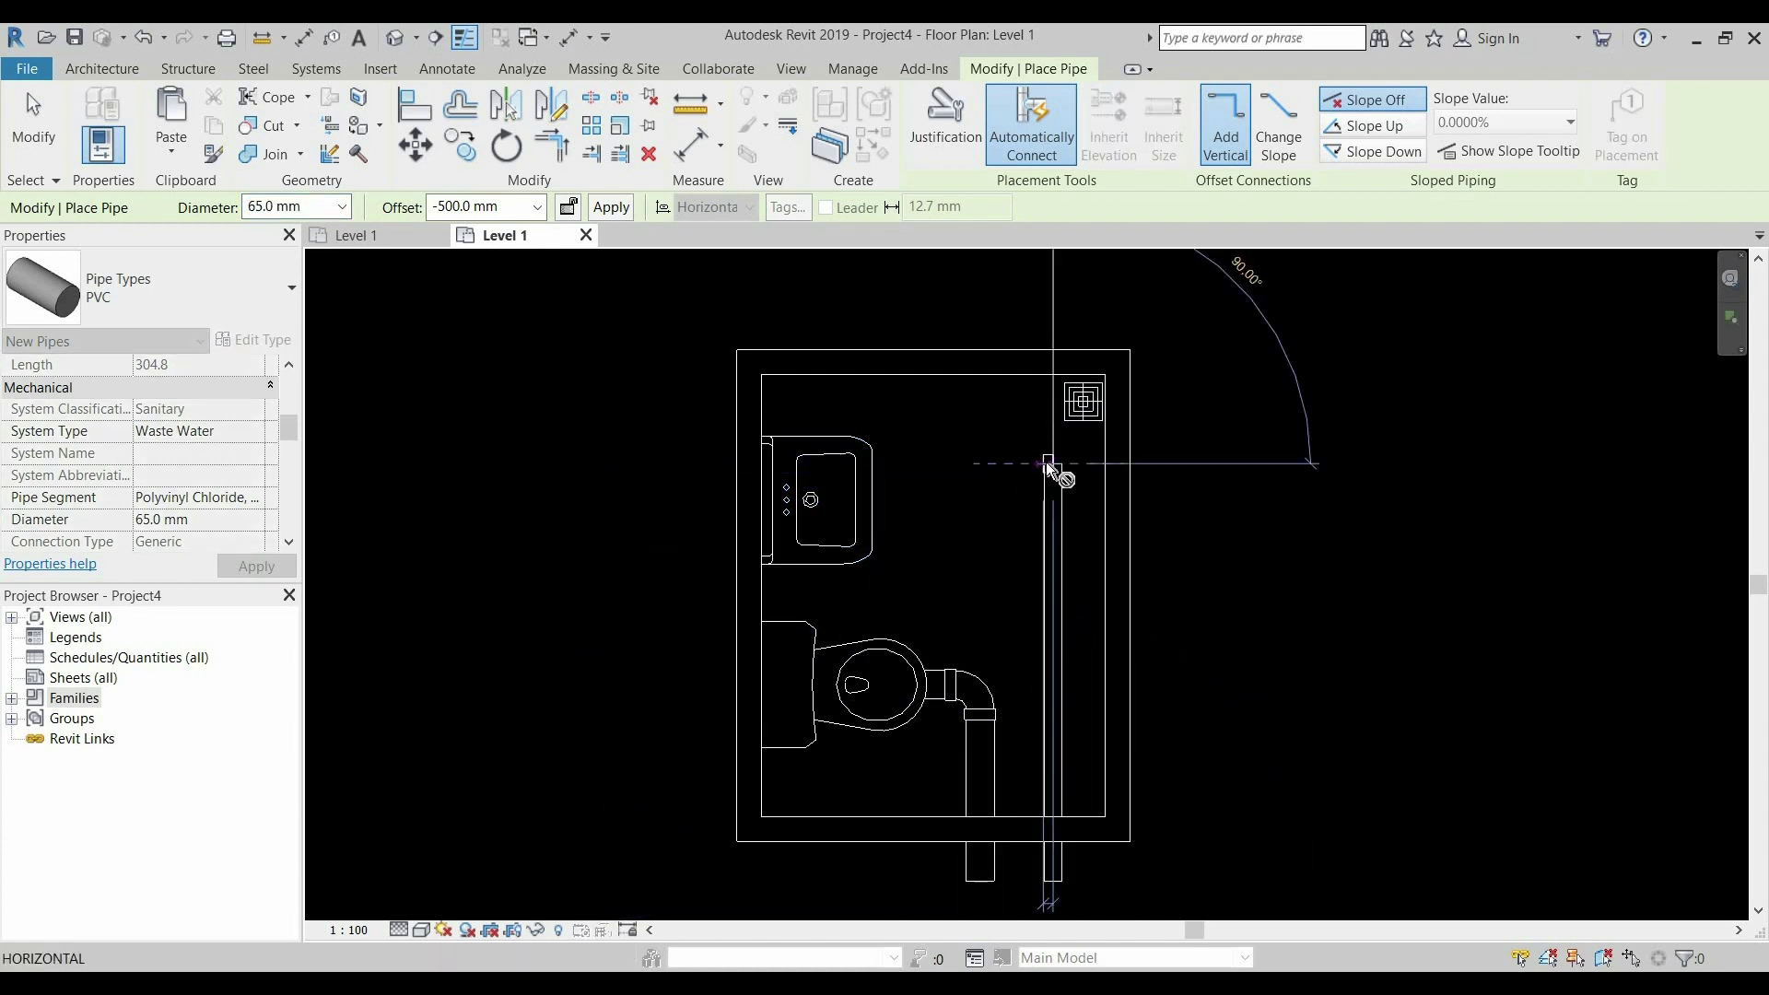
right_click(1047, 462)
click(1064, 475)
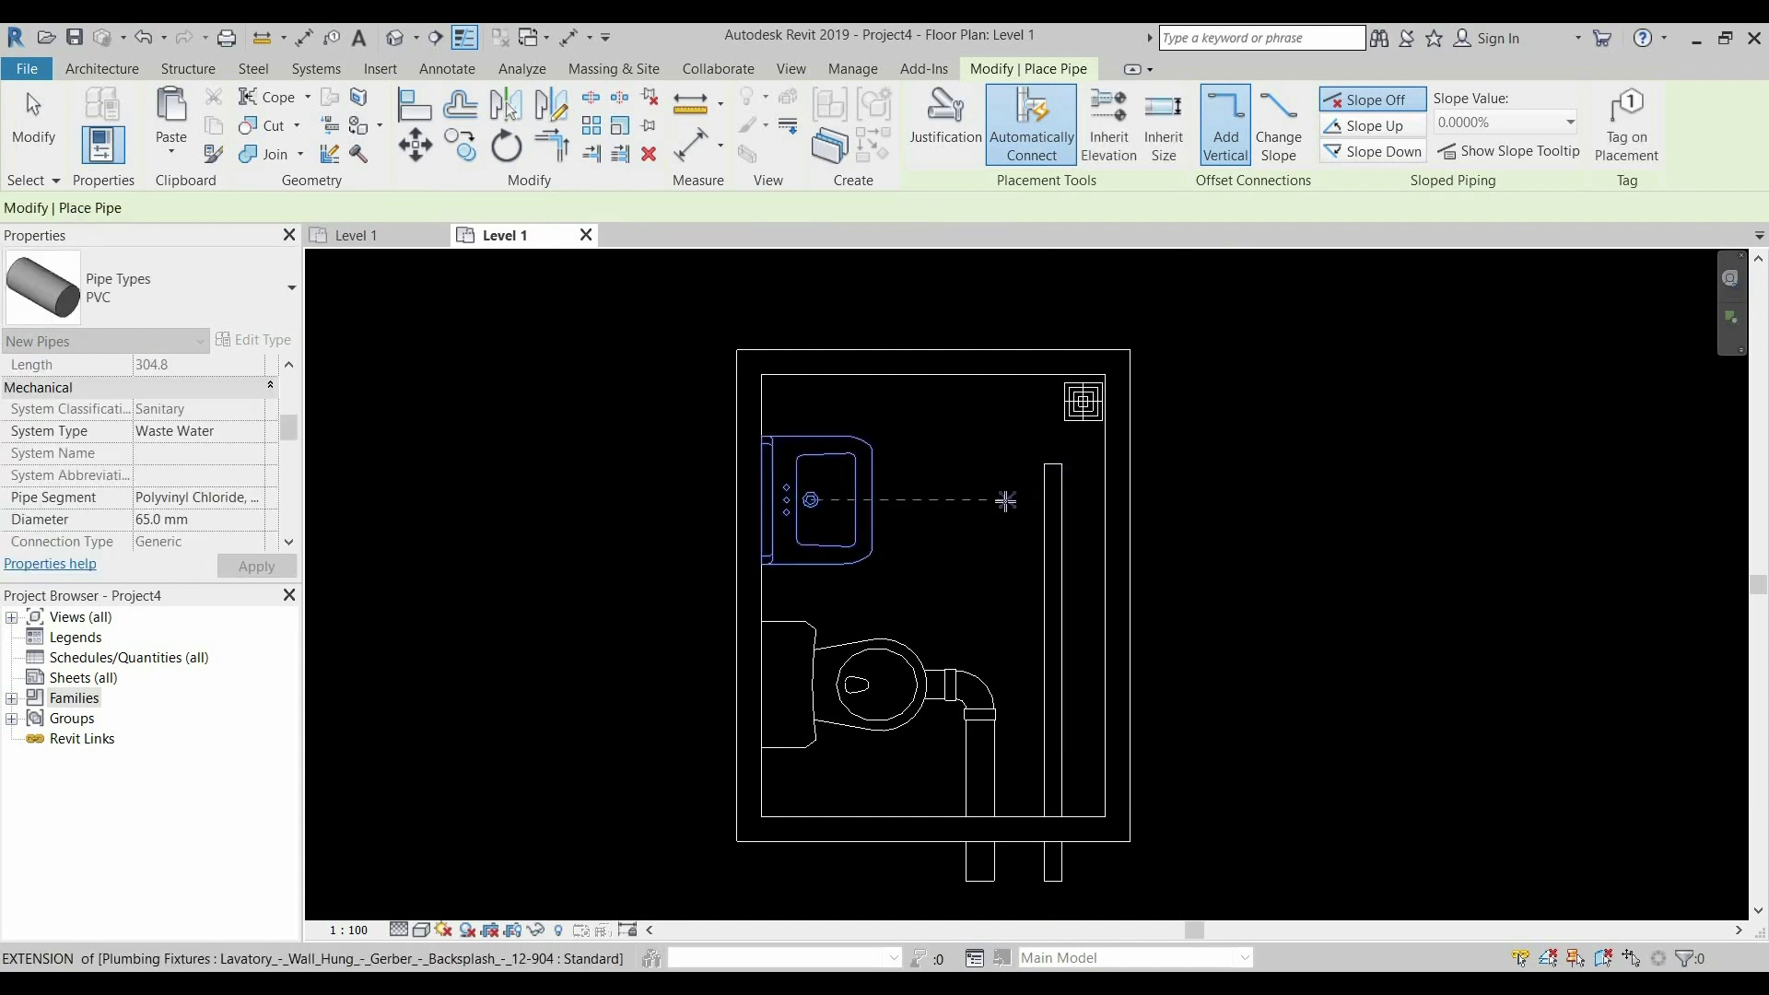
scroll(1006, 500, up, 3)
key(Escape)
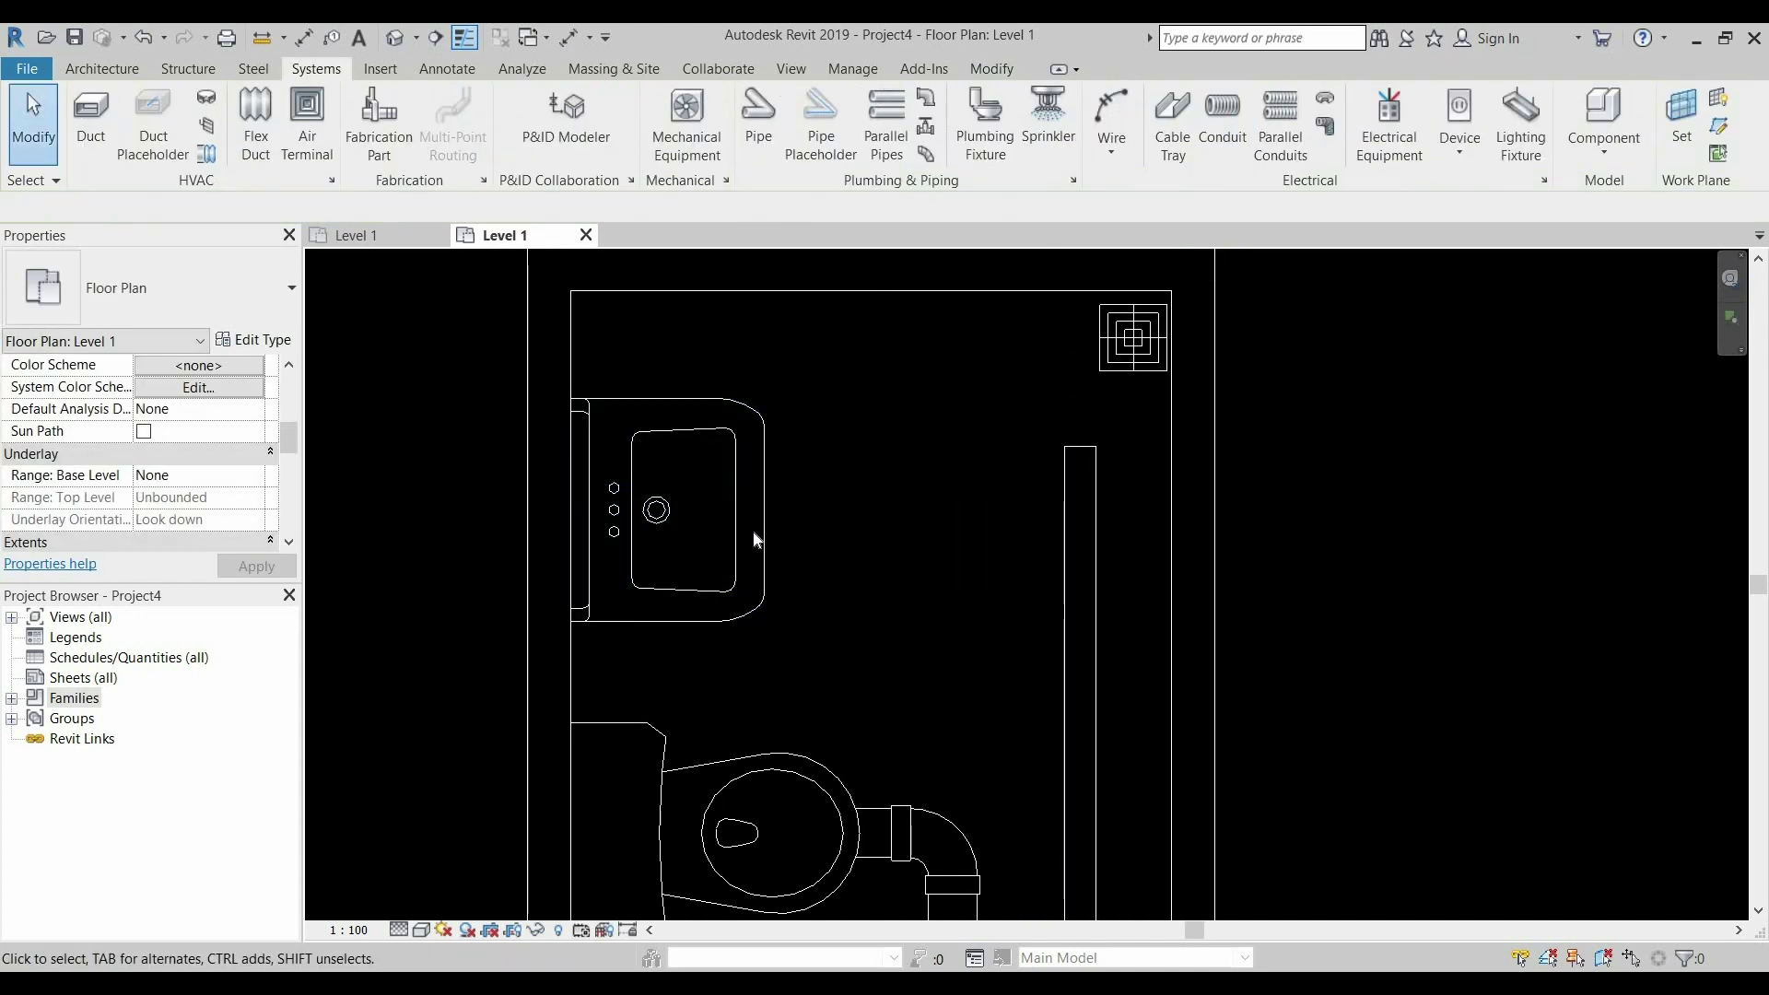
Select the lavatory and the vertical waste pipe to inspect them
click(831, 587)
key(Escape)
click(1080, 512)
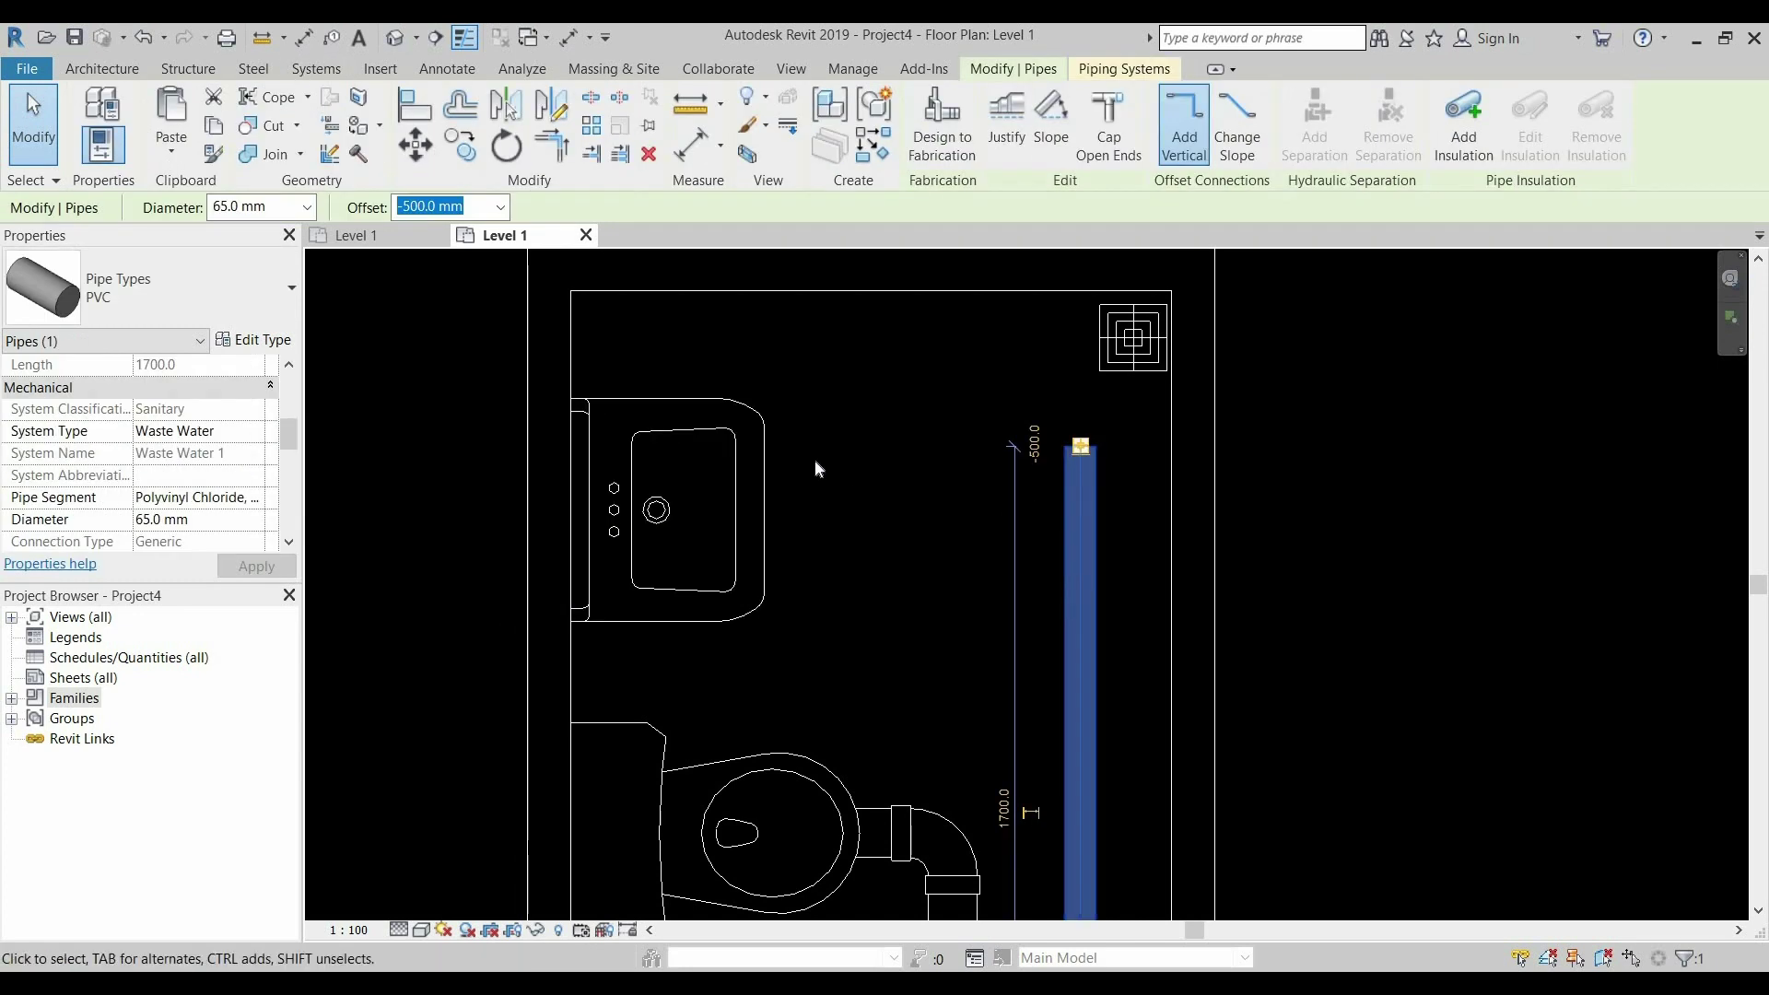
key(Escape)
Draw a 32 mm pipe from the lavatory drain at -500 mm offset, angling 45° into the vertical pipe
click(658, 509)
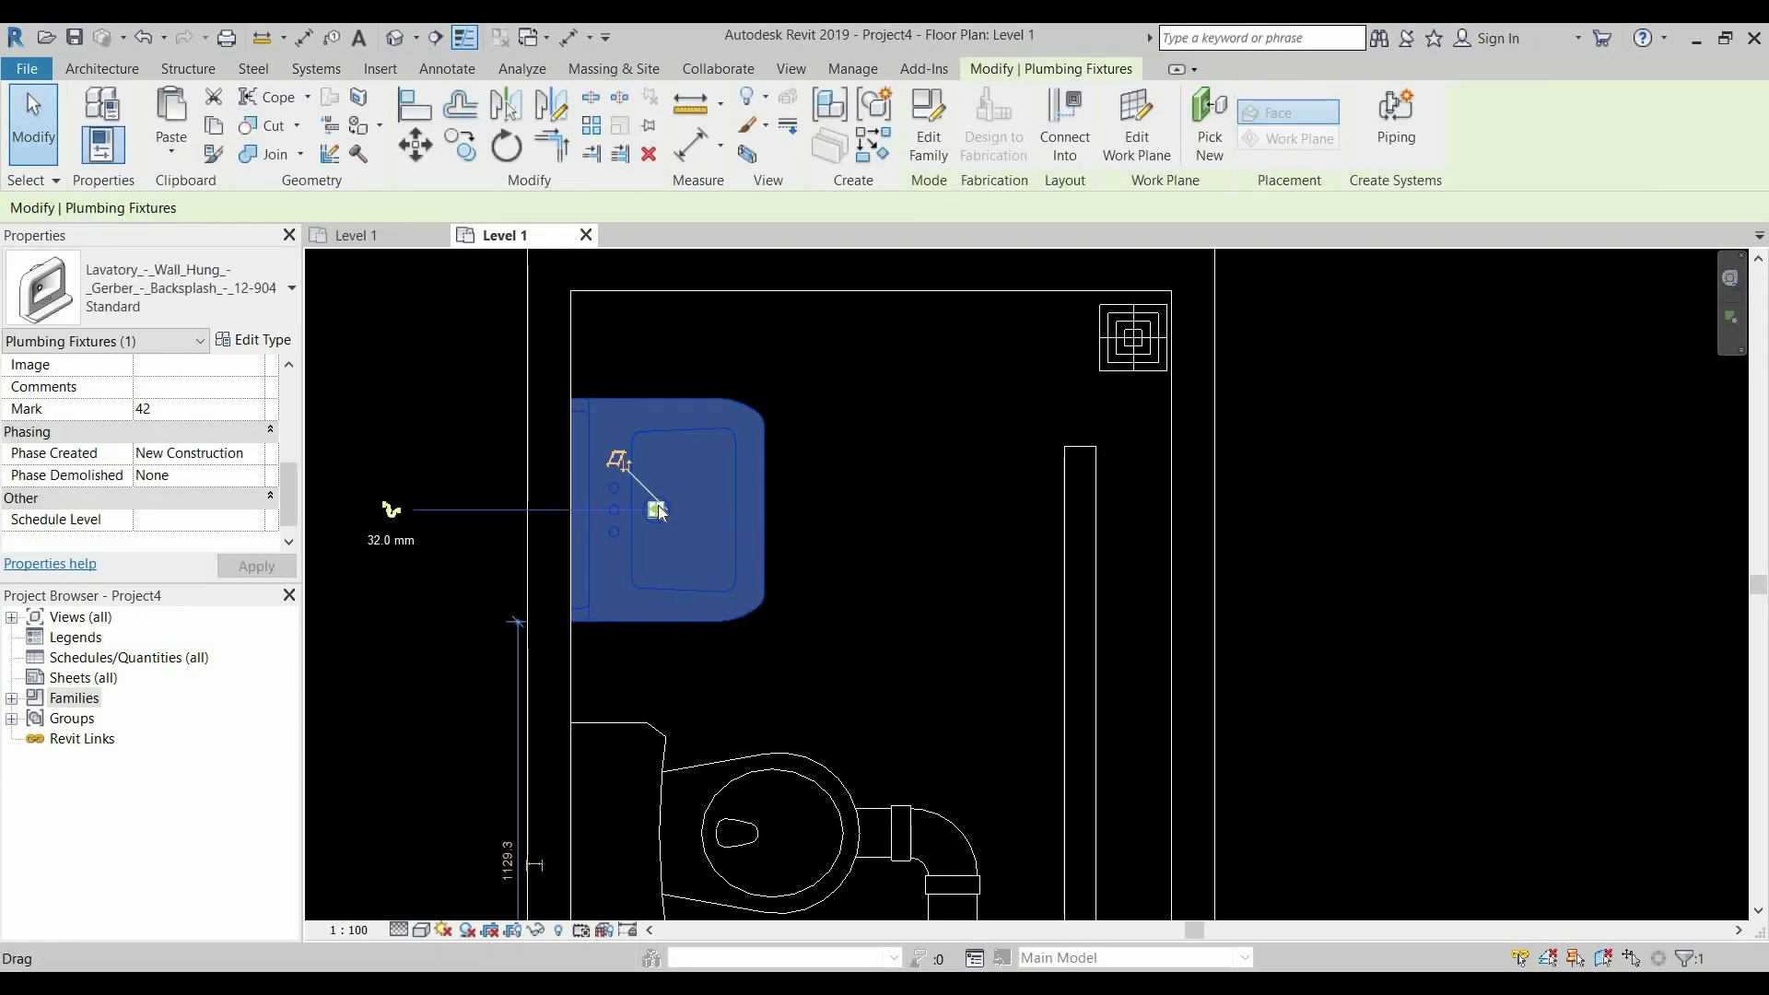
right_click(660, 512)
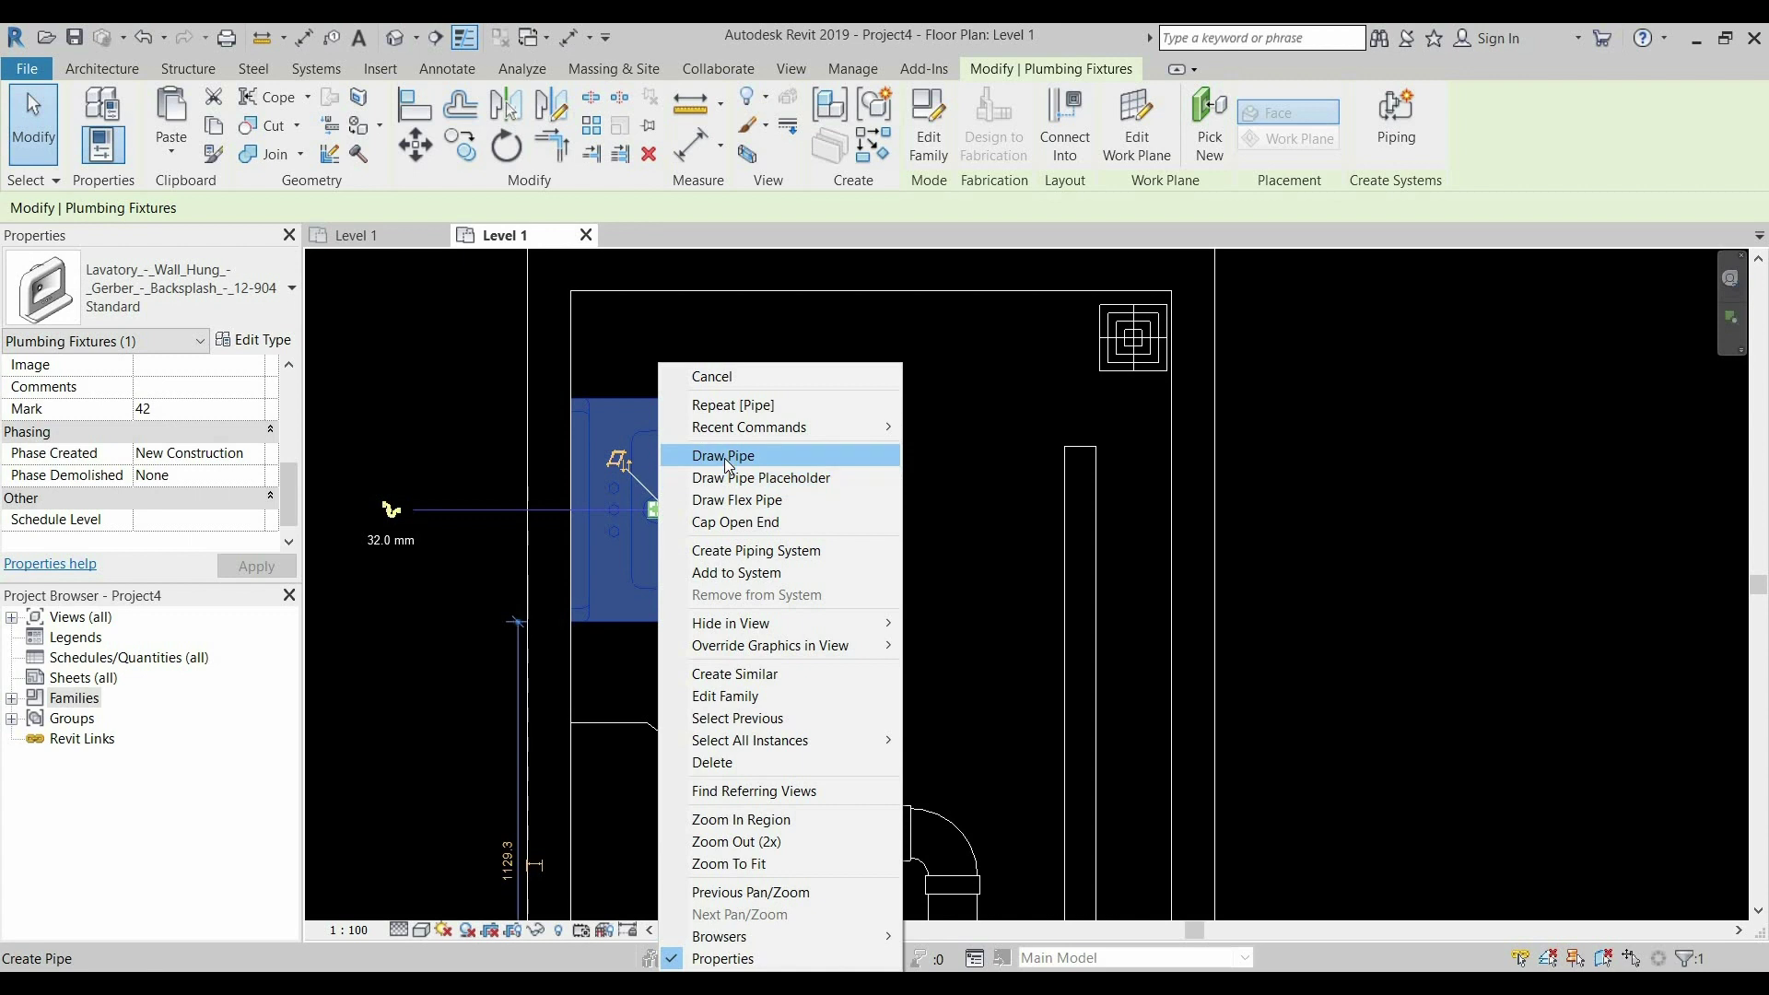
click(727, 463)
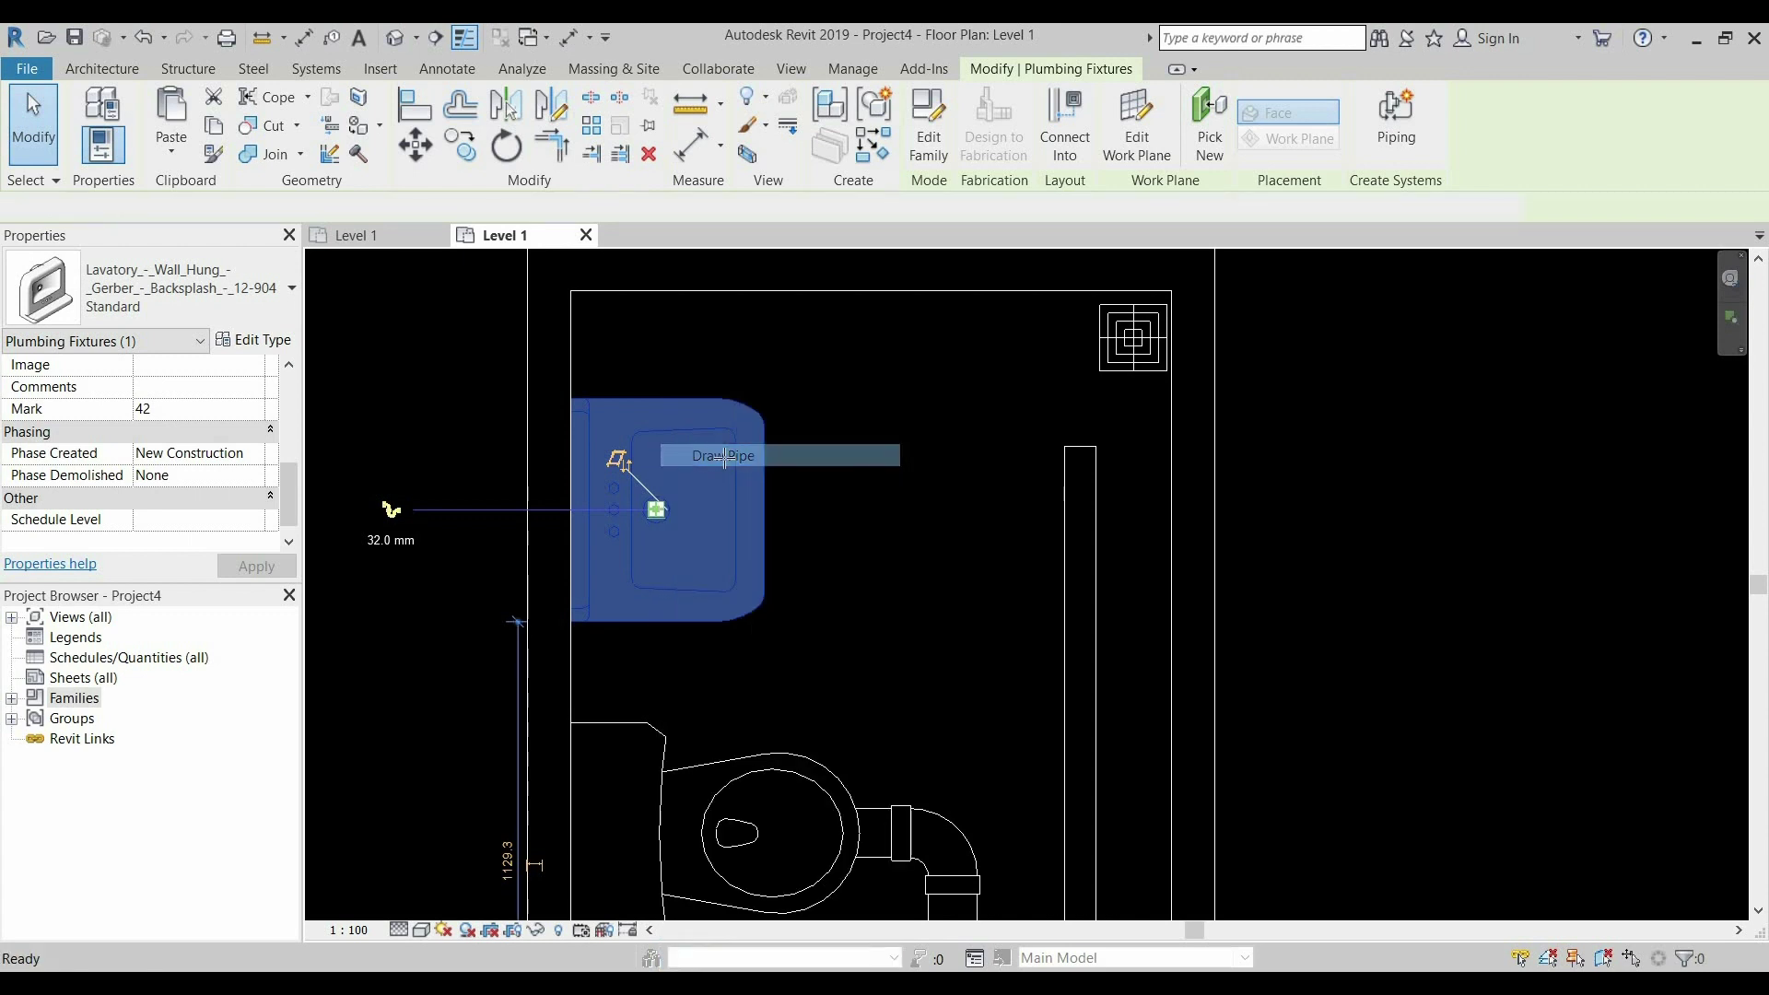
click(991, 511)
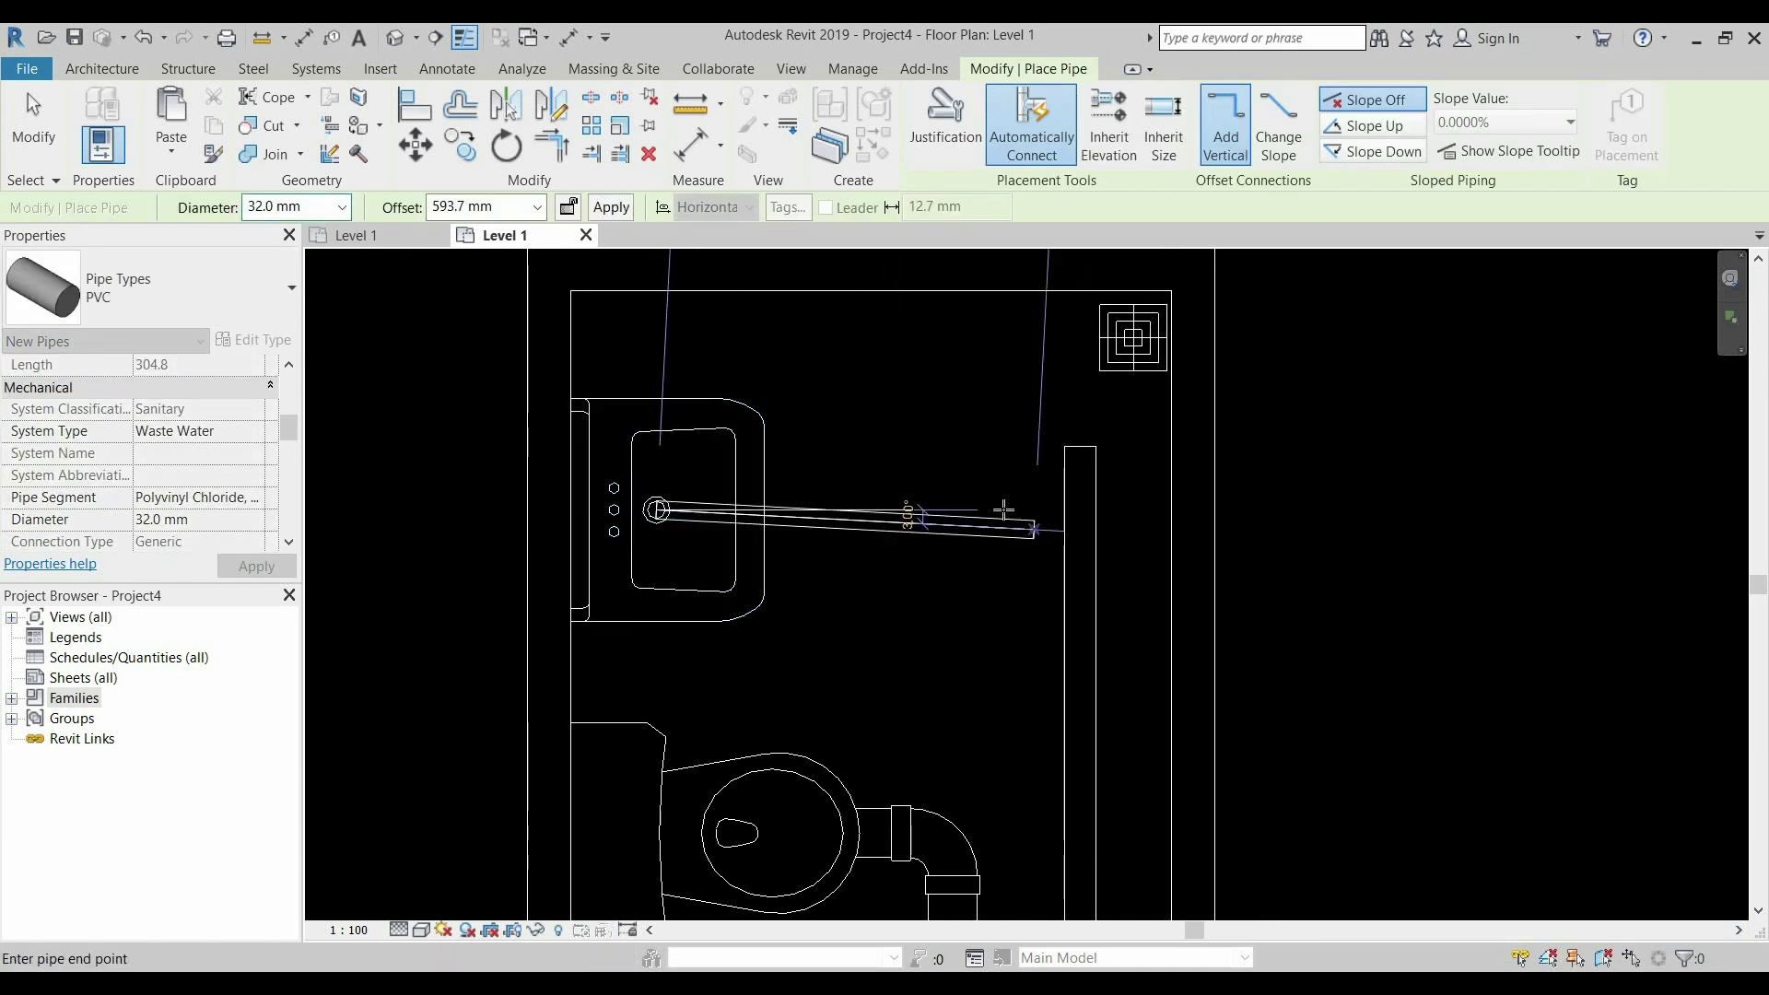
click(519, 204)
text(-500)
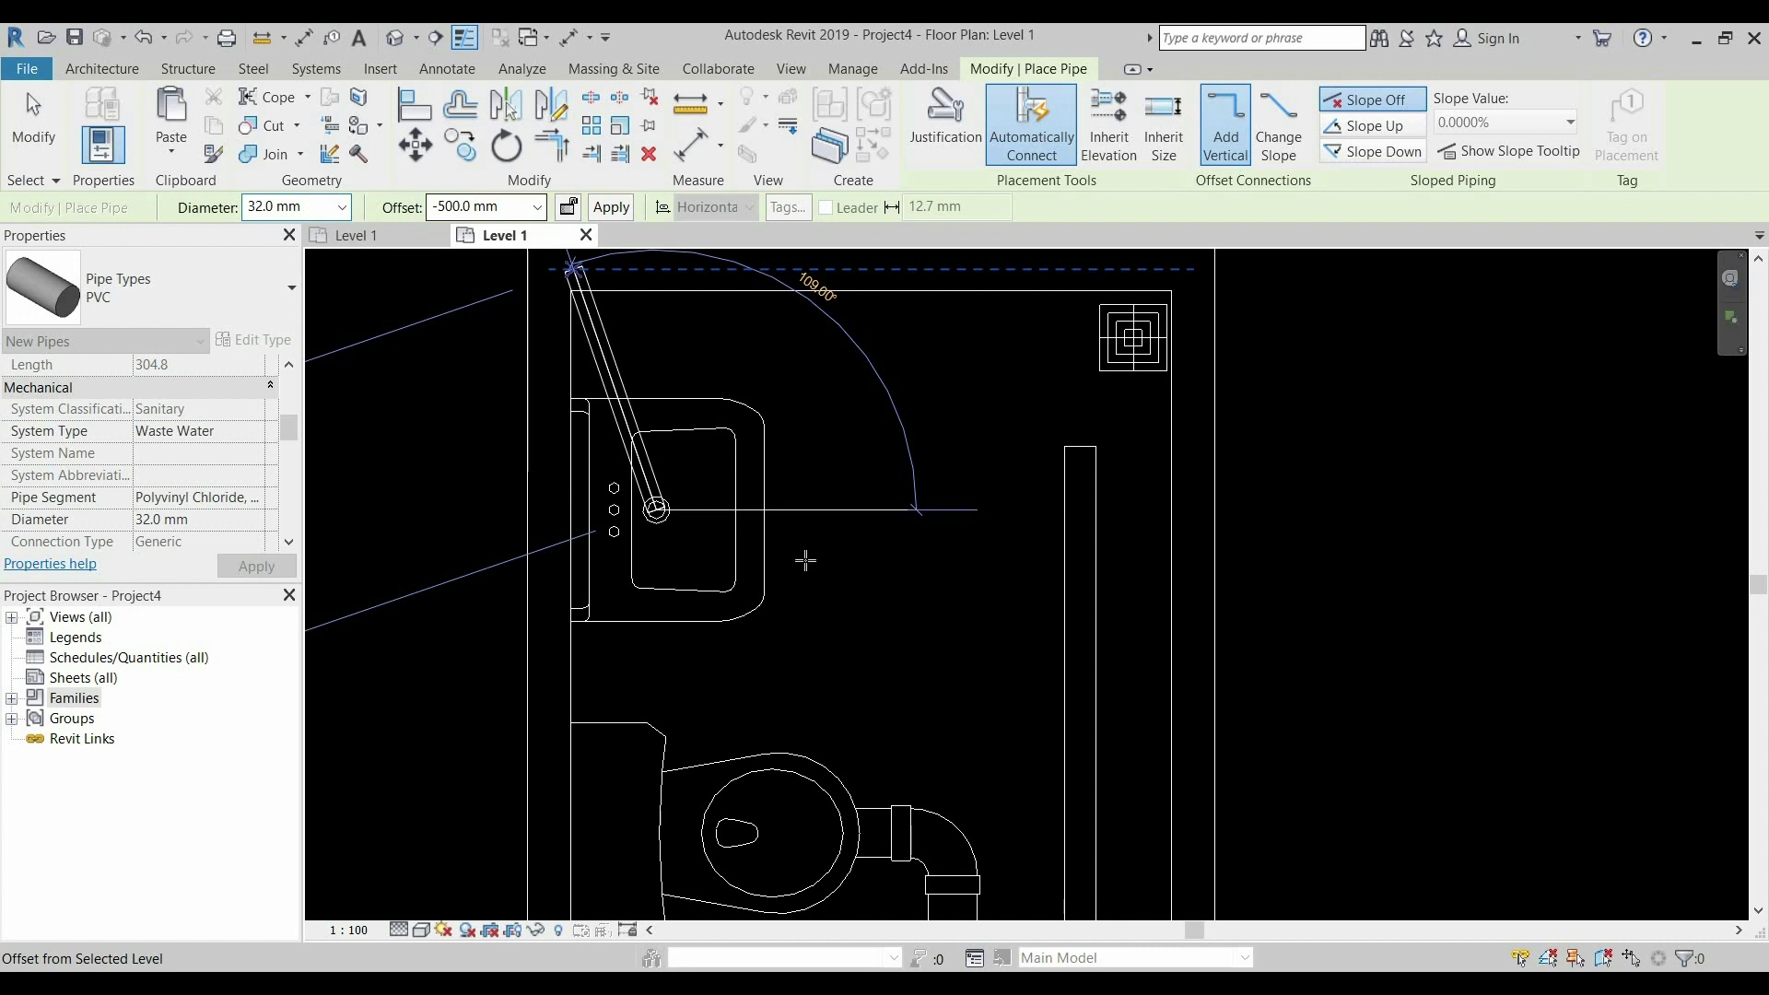
click(954, 510)
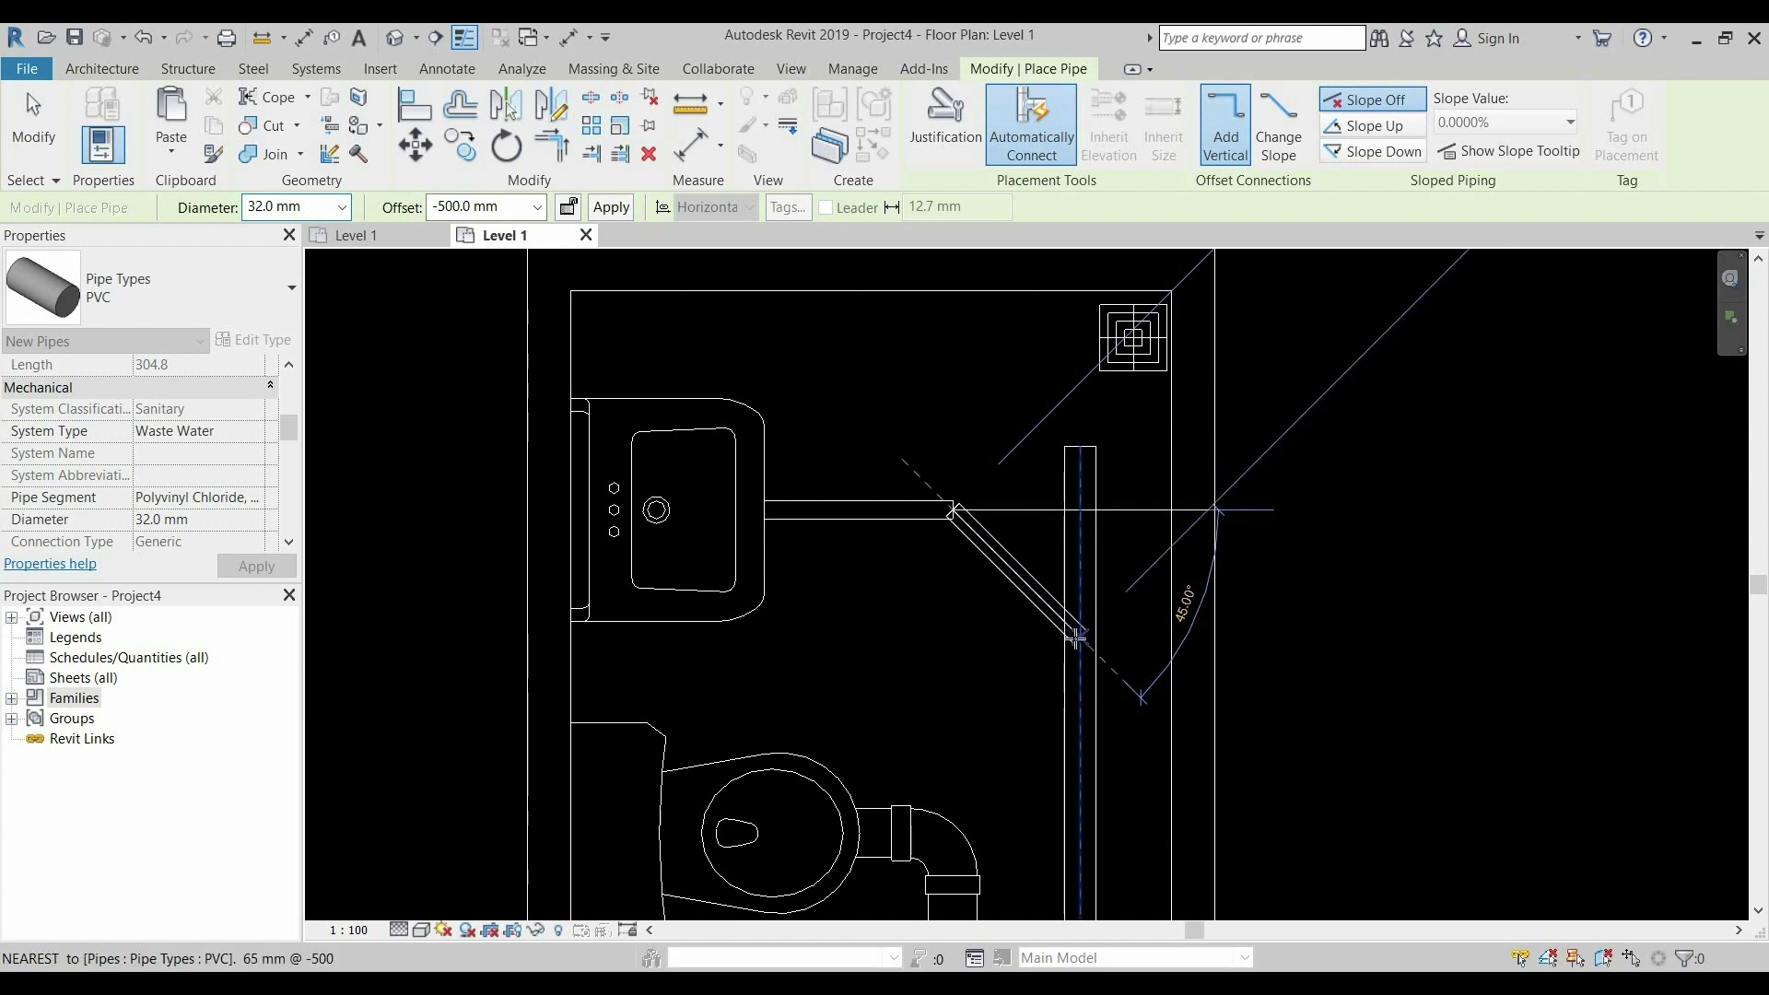
click(1078, 636)
key(Escape)
Try flipping the new tee's branch direction, then undo the flip
click(1083, 642)
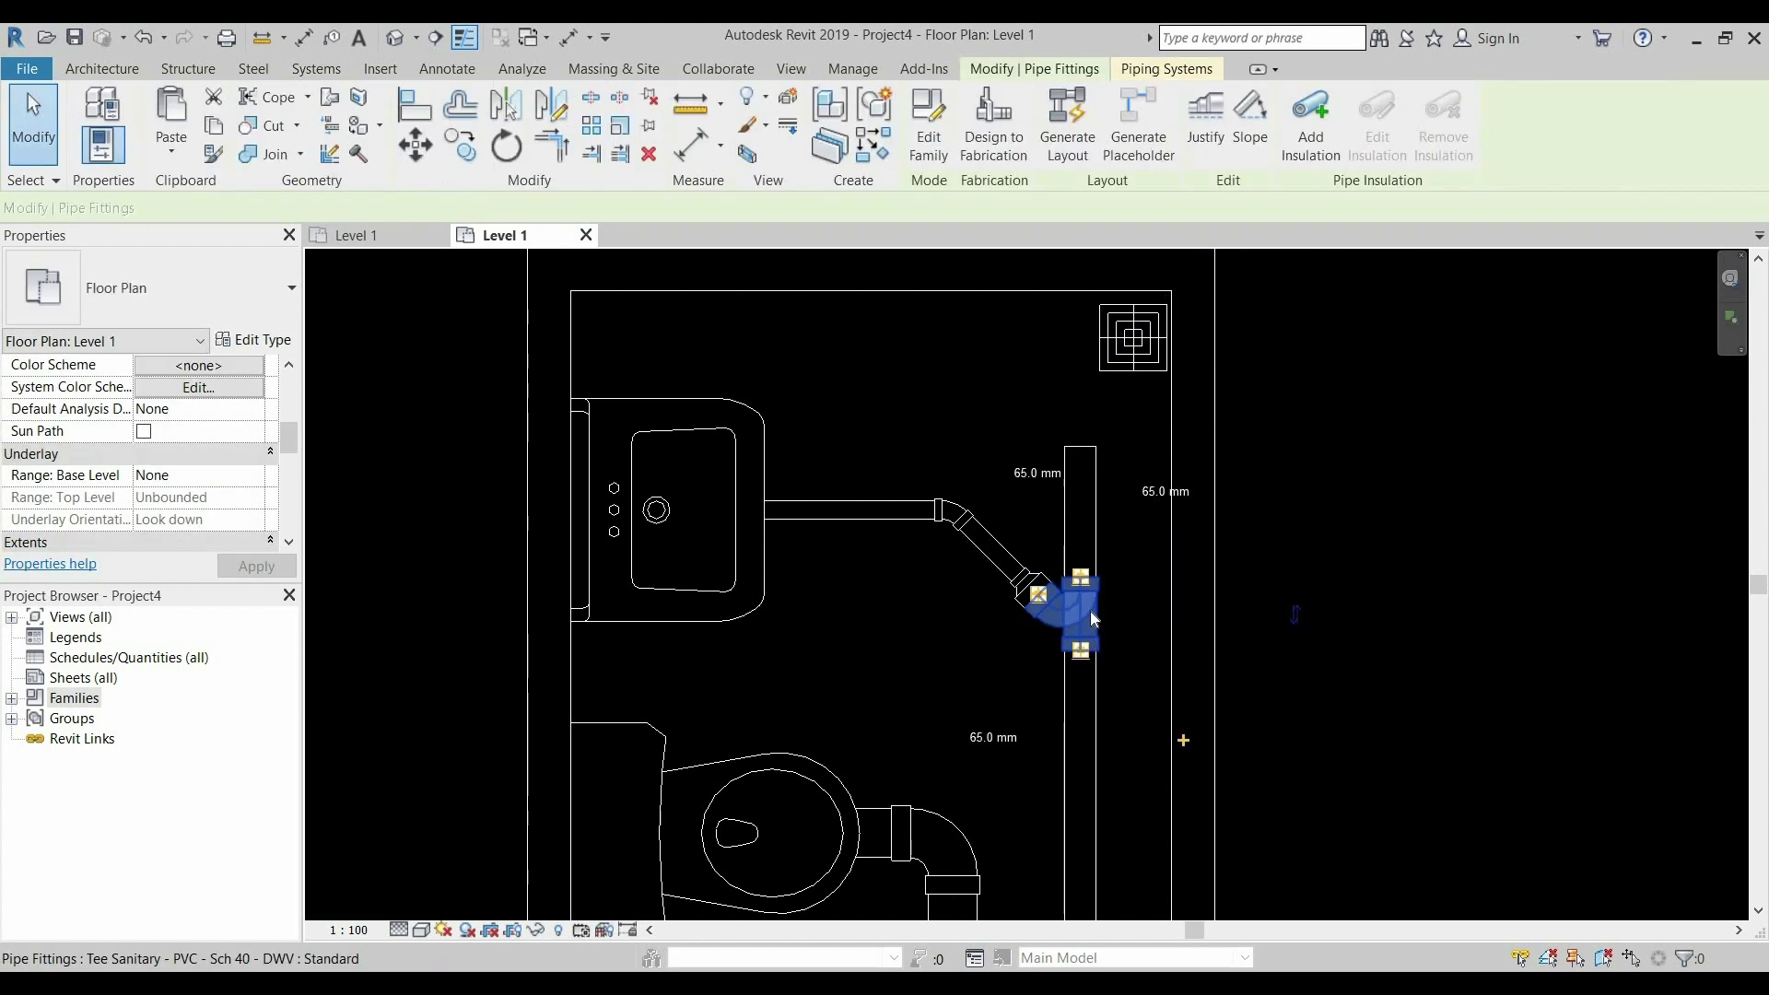
scroll(1091, 611, up, 3)
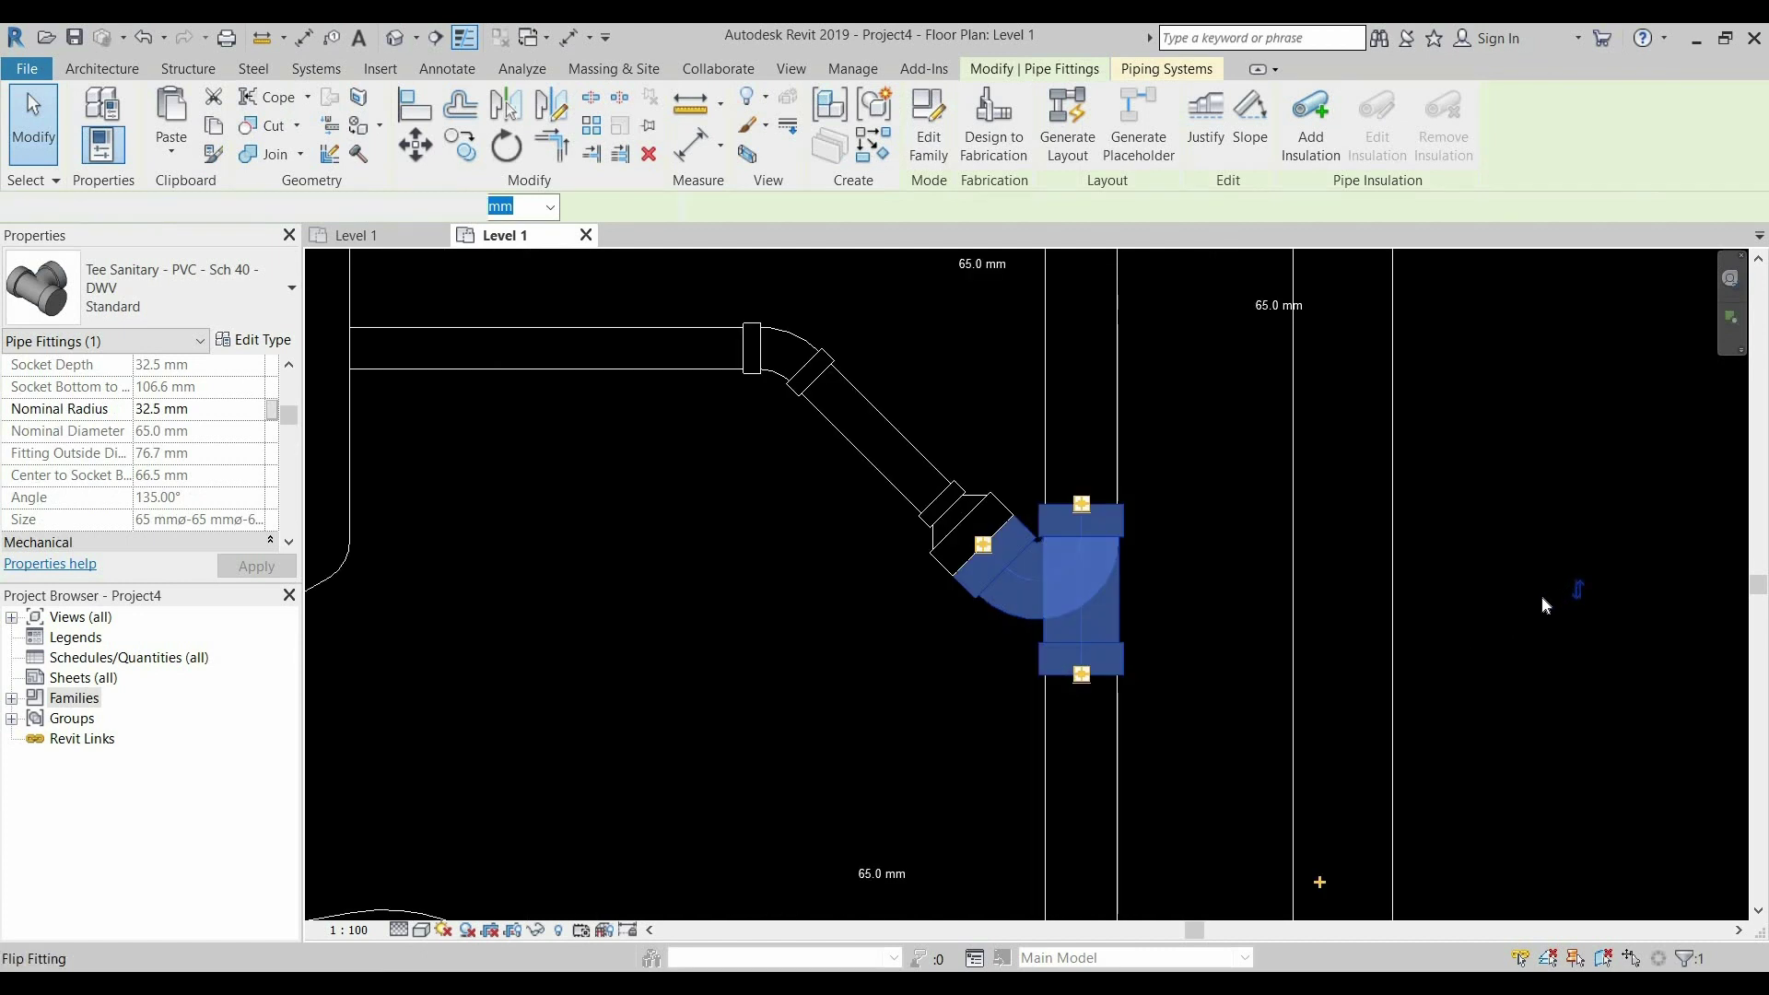
key(space)
key(Escape)
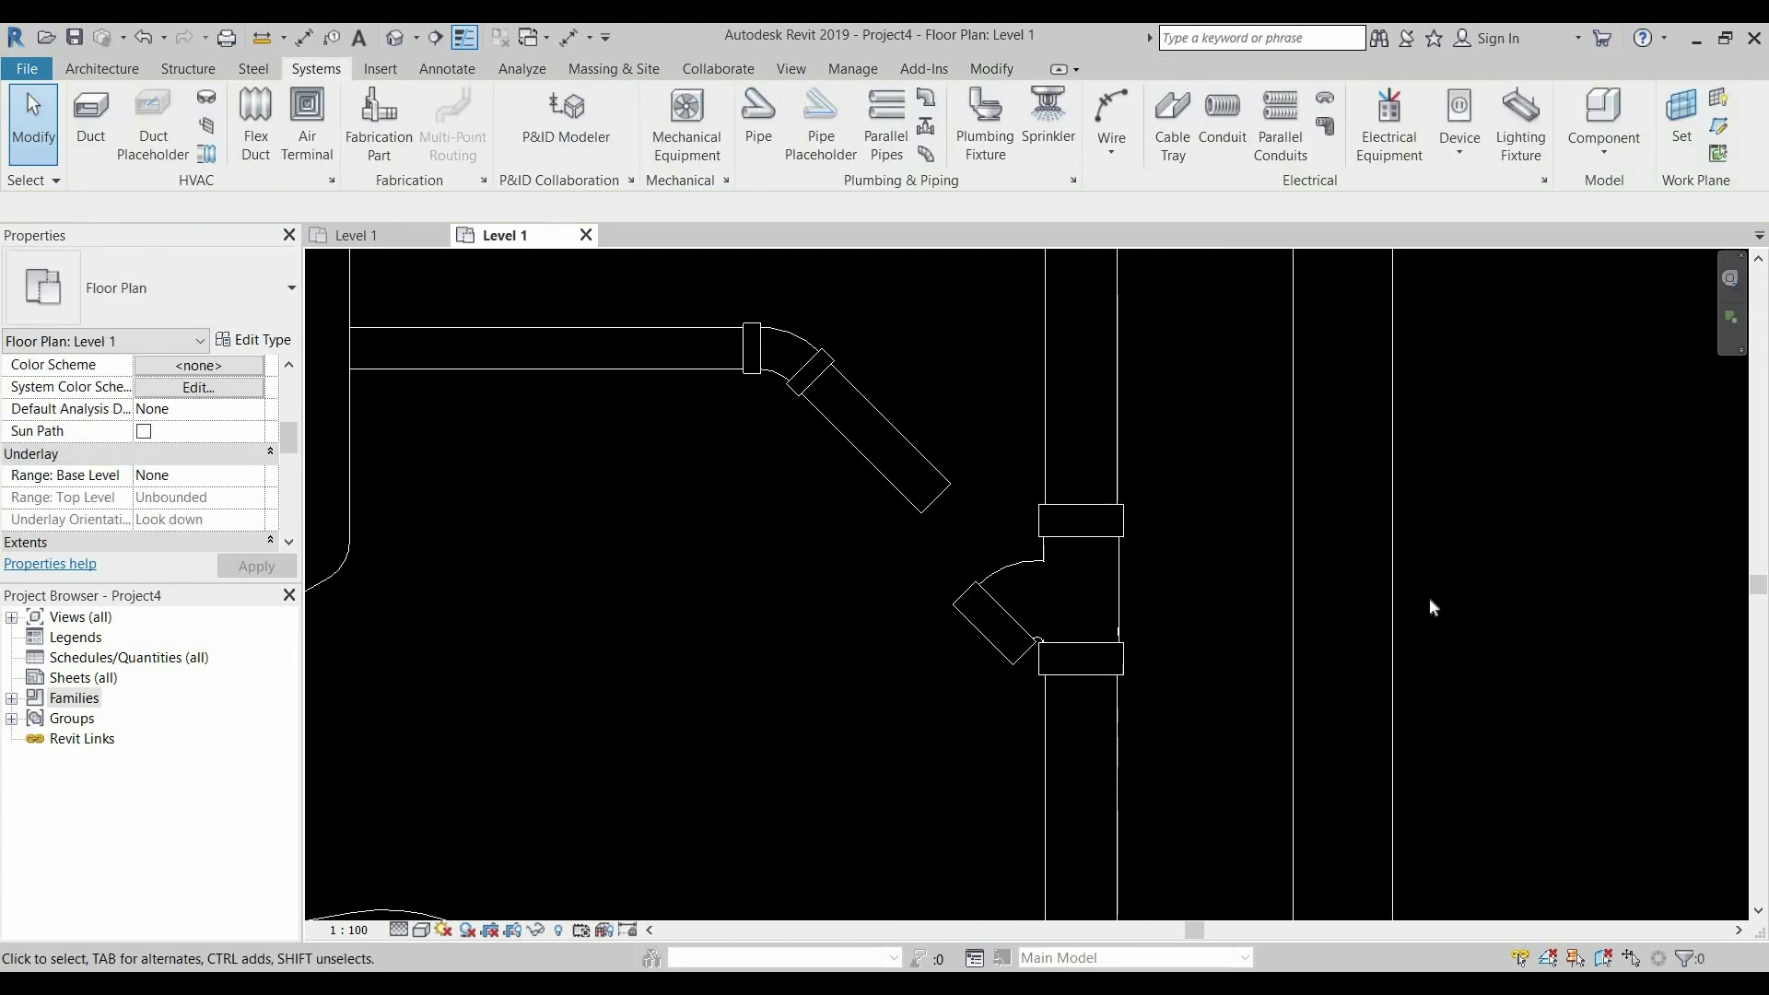
key(ctrl+z)
Delete the pipe above the tee and the extra fittings, leaving the tee at the junction
click(1122, 453)
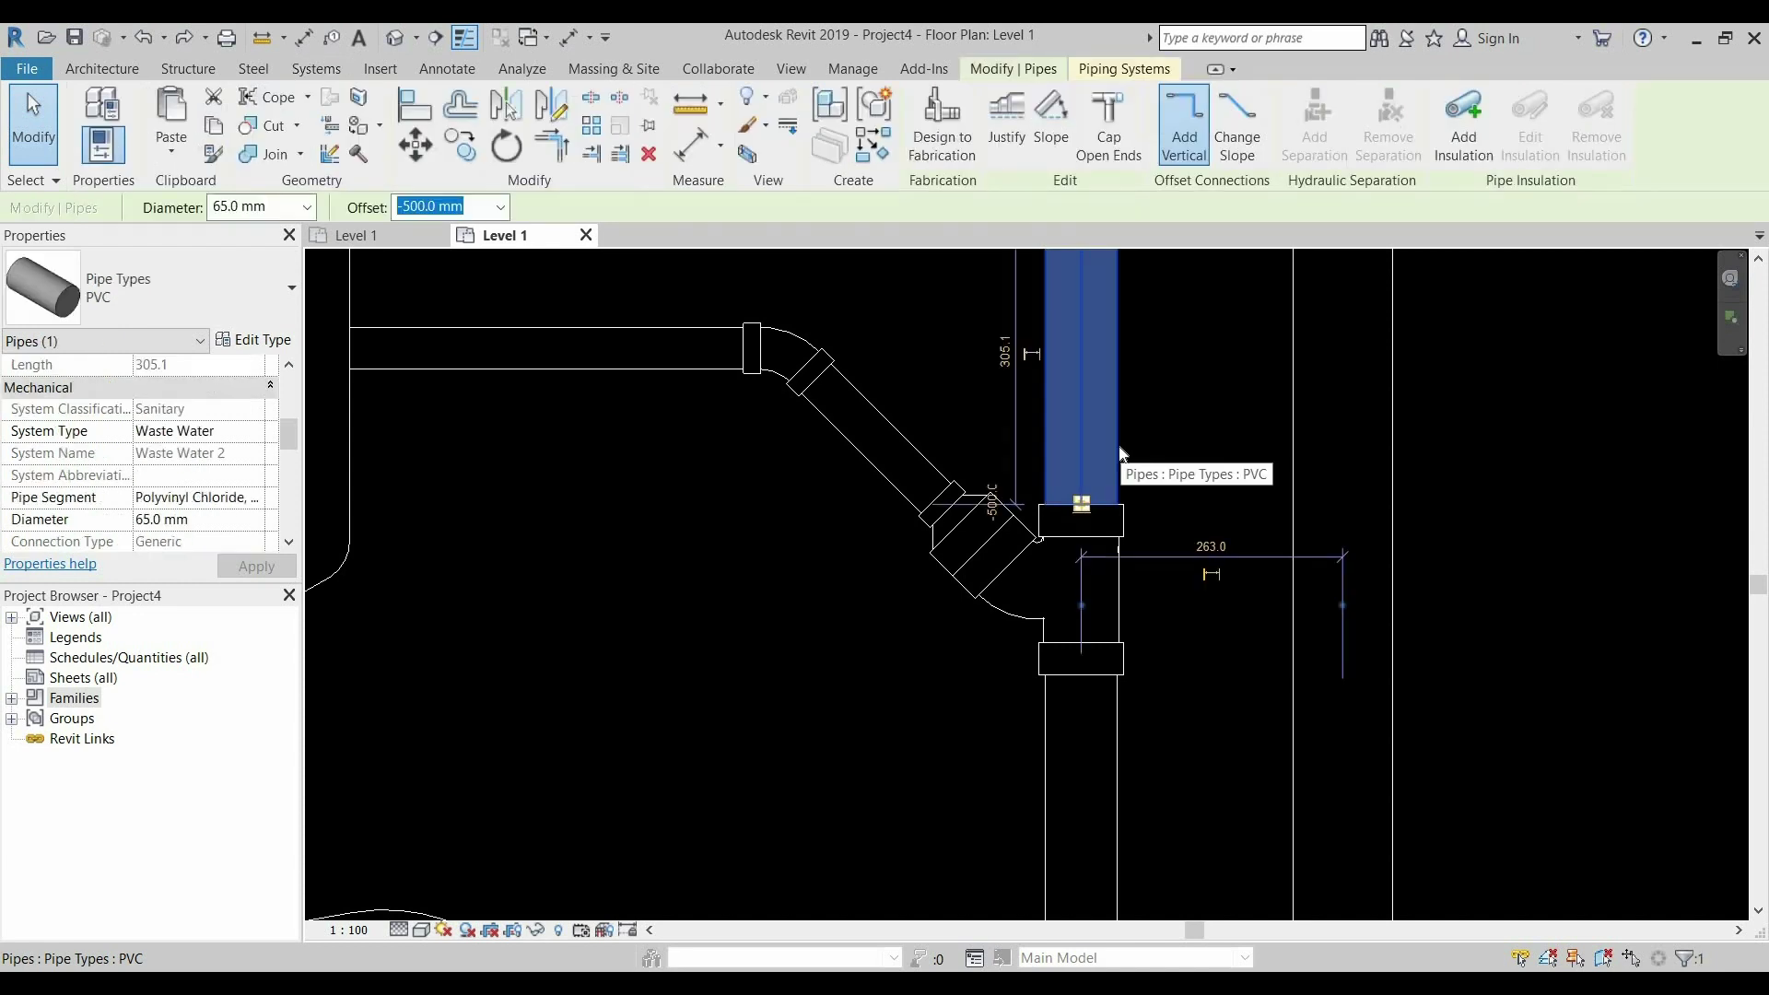
key(Delete)
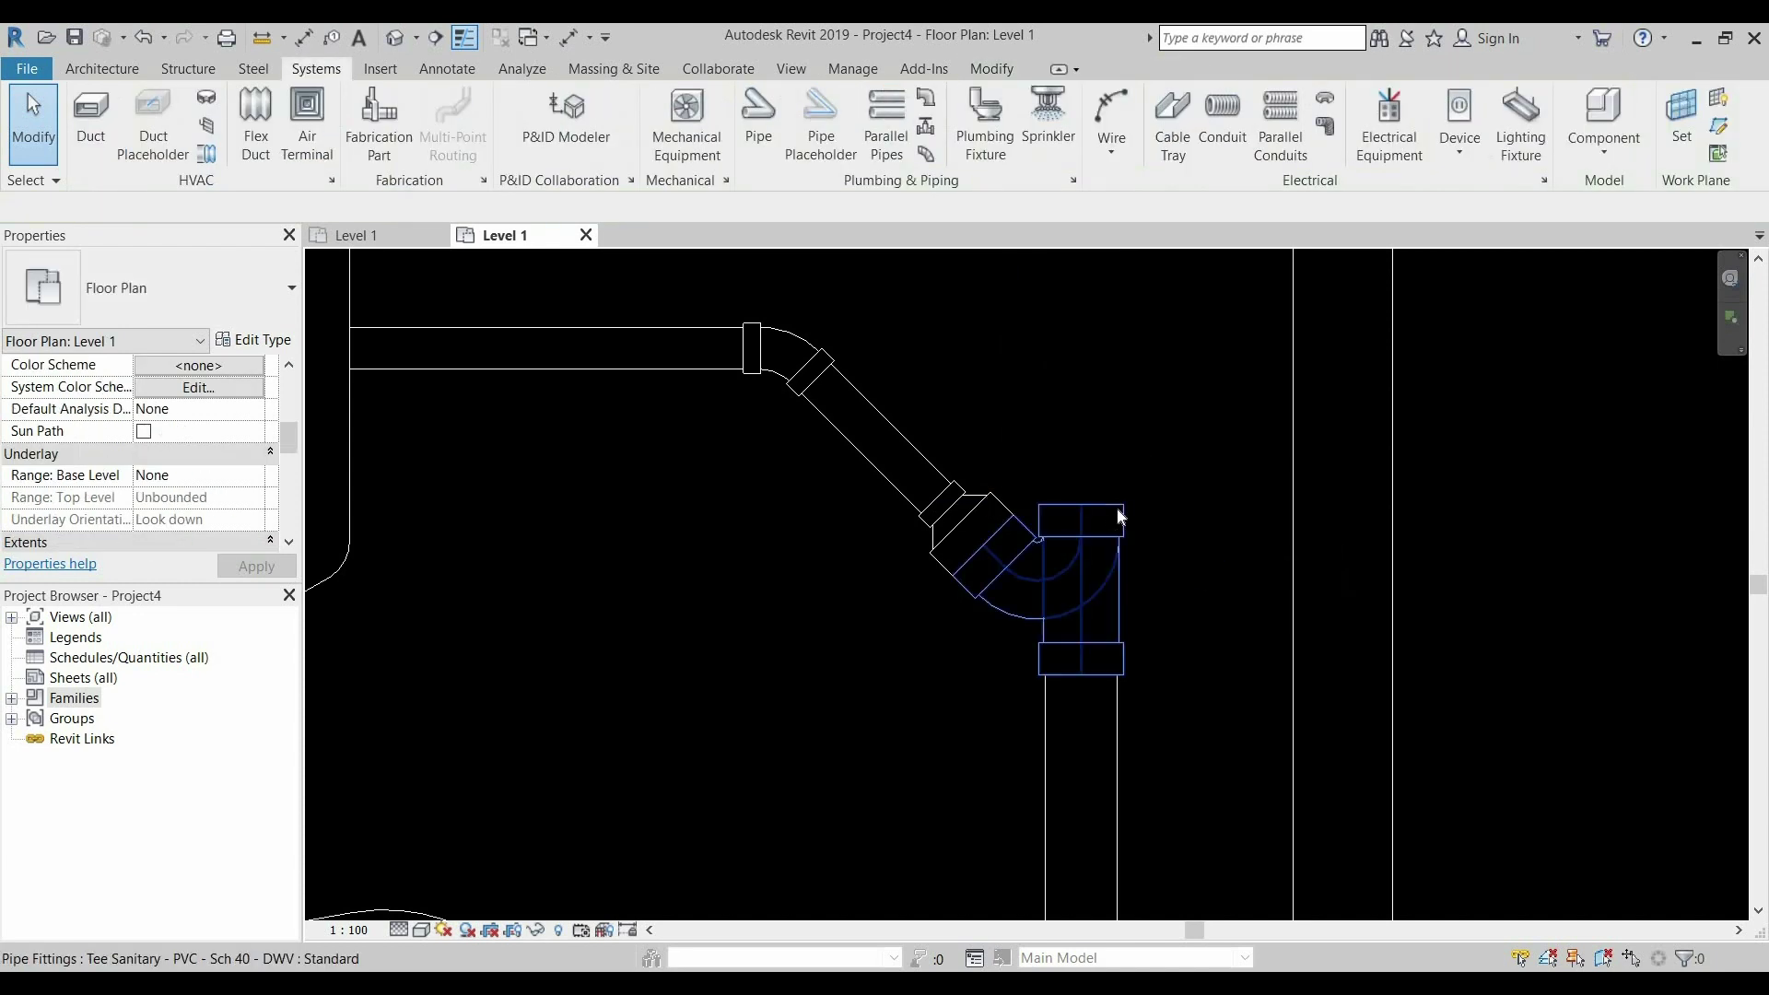
click(1121, 518)
scroll(1123, 411, down, 2)
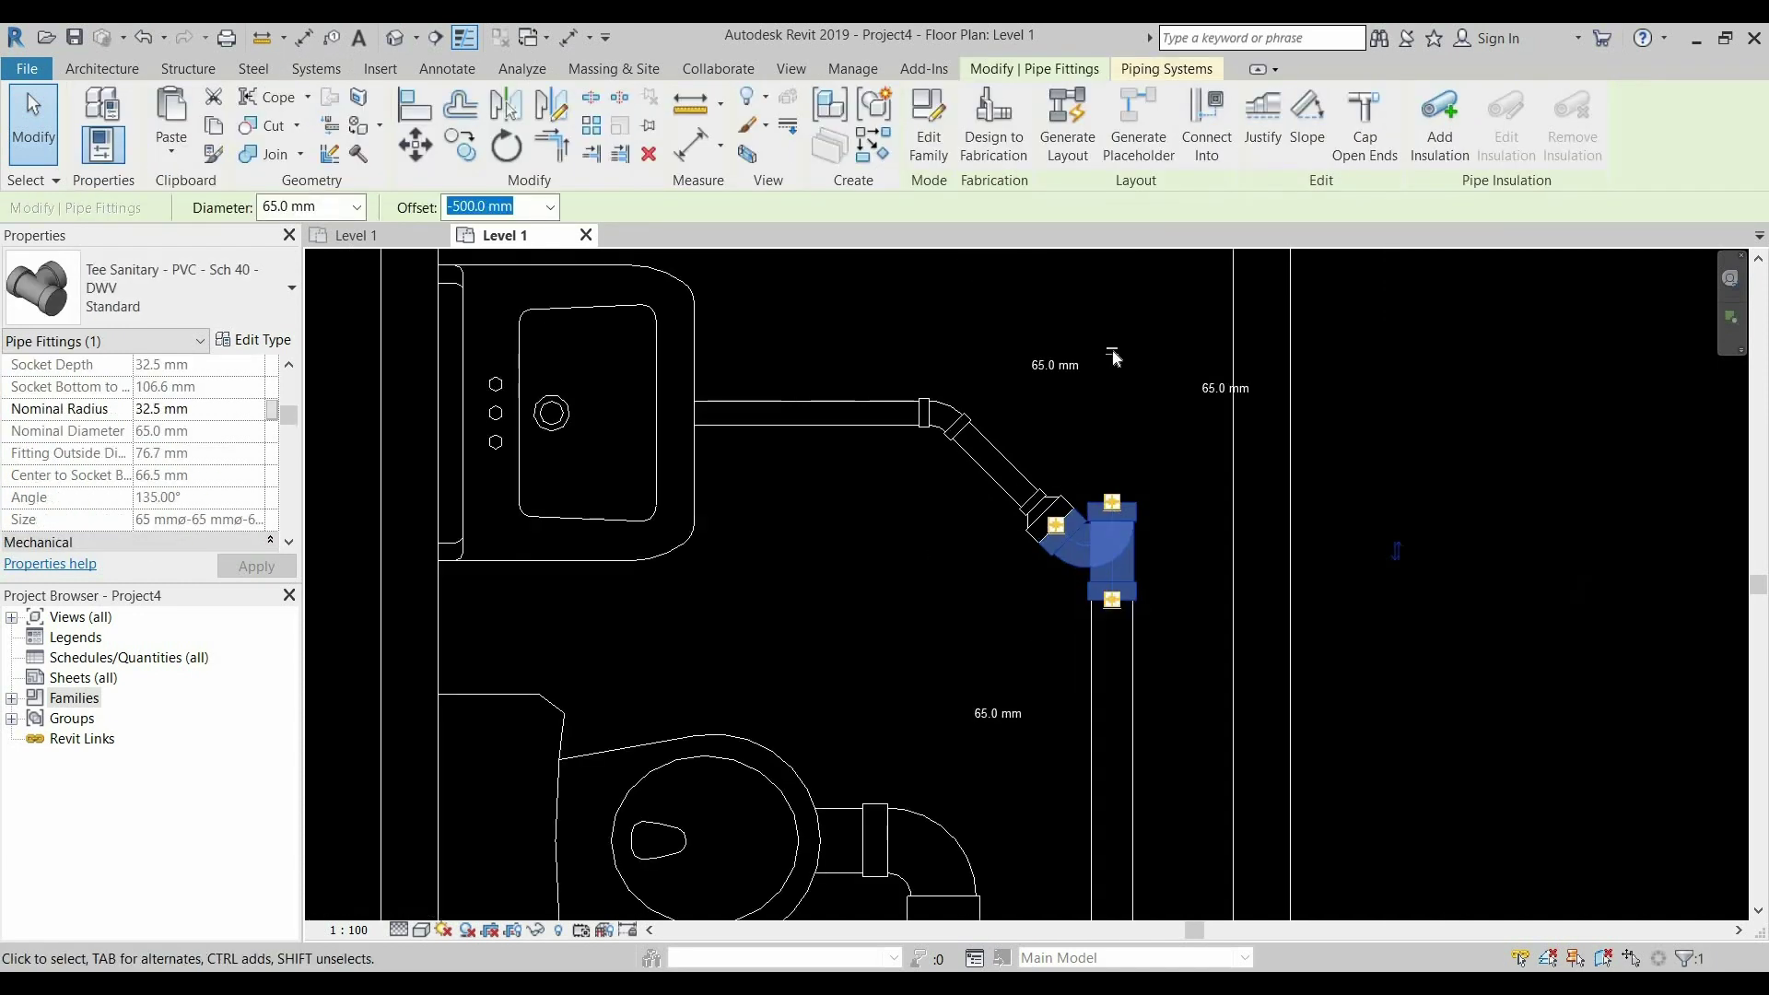
key(Delete)
scroll(1133, 573, up, 2)
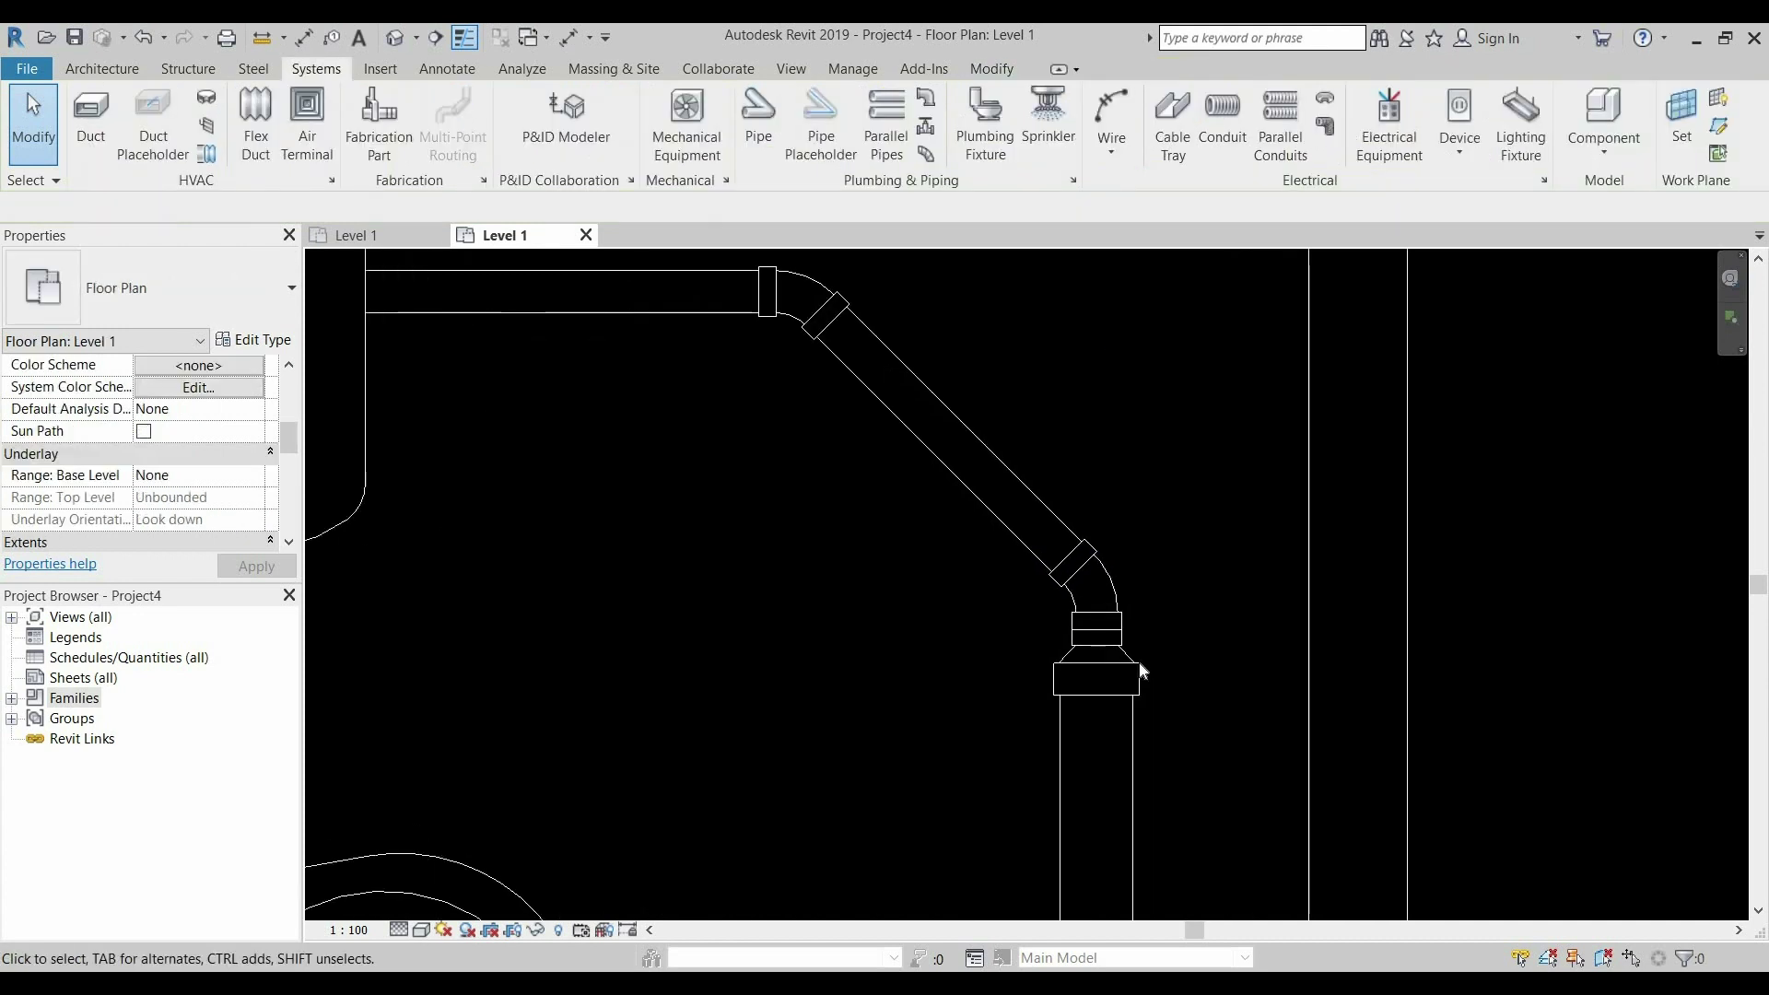
click(1139, 664)
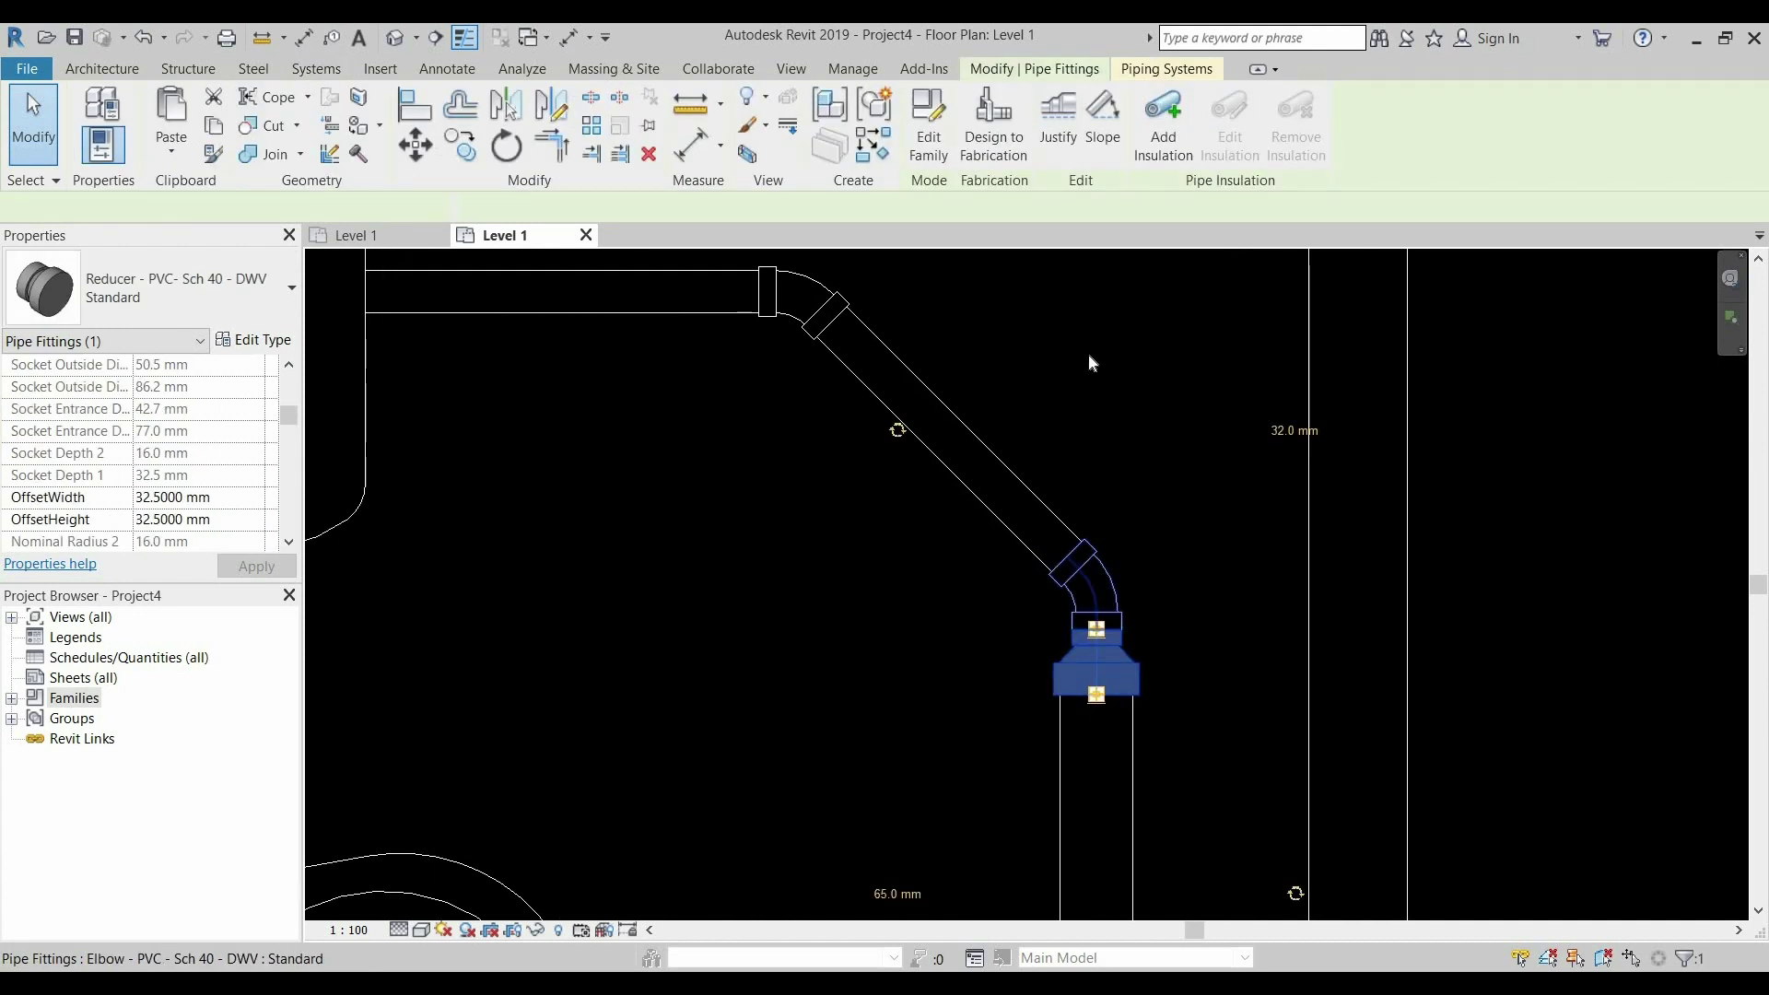
click(1101, 567)
key(Delete)
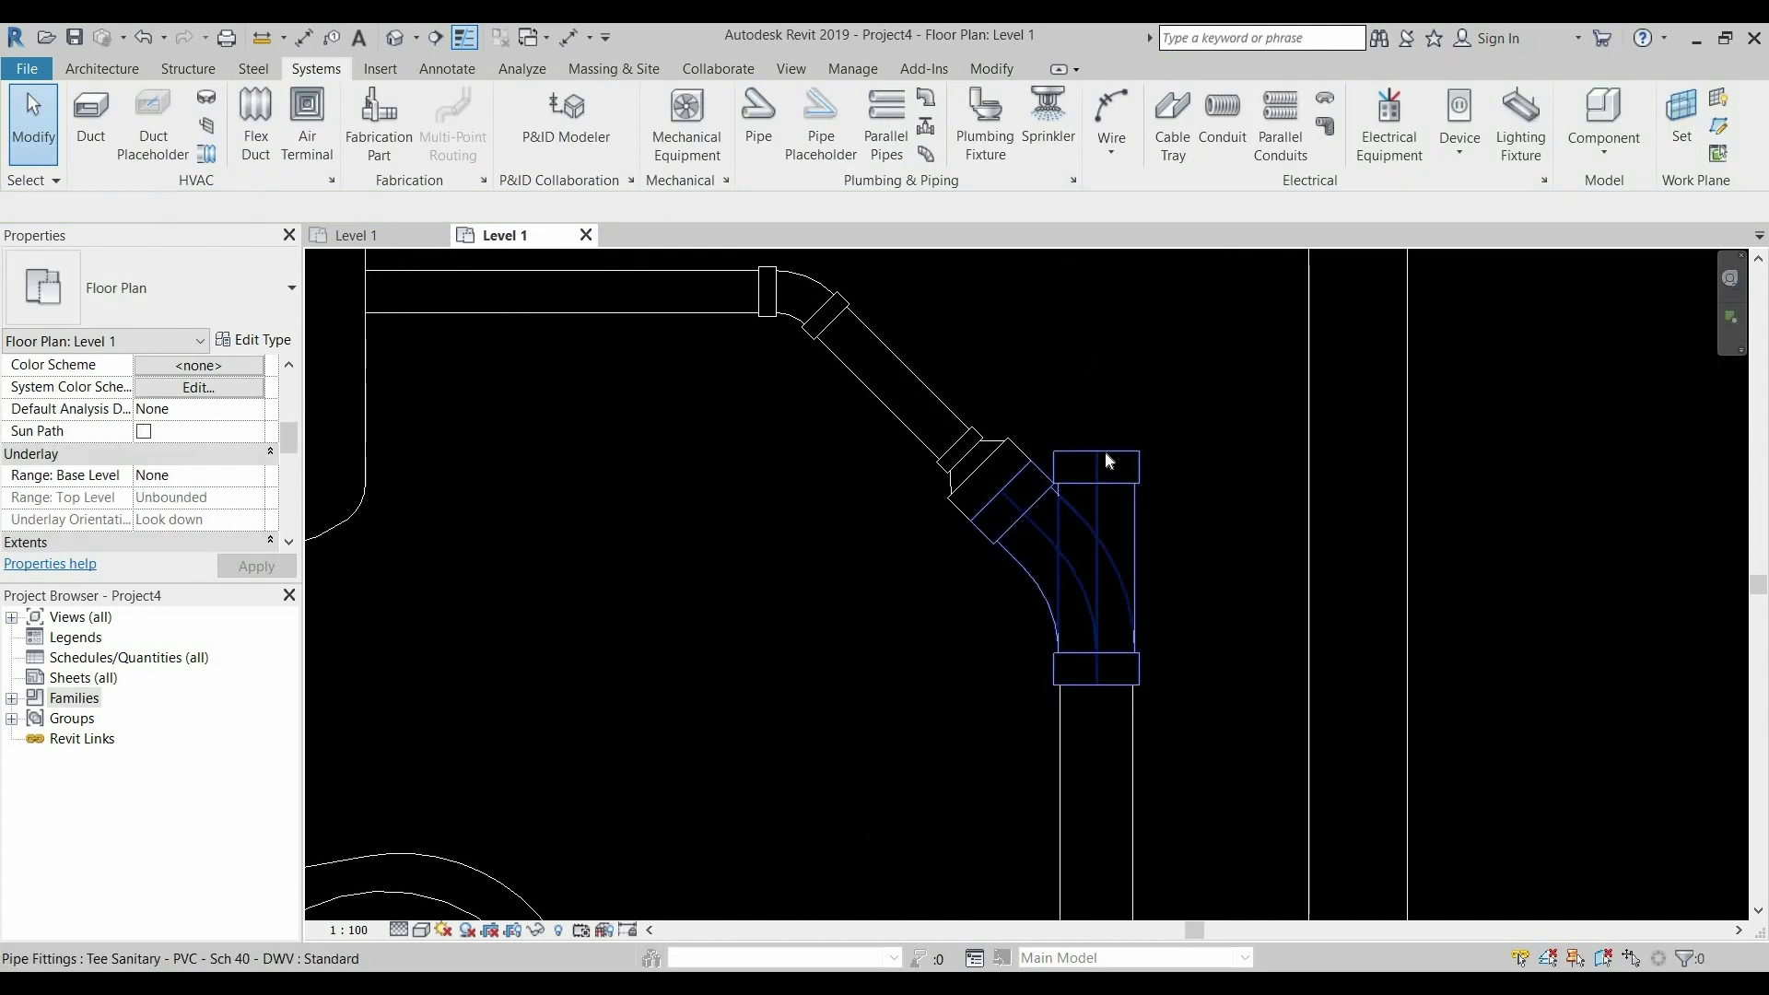
click(1107, 460)
right_click(1098, 443)
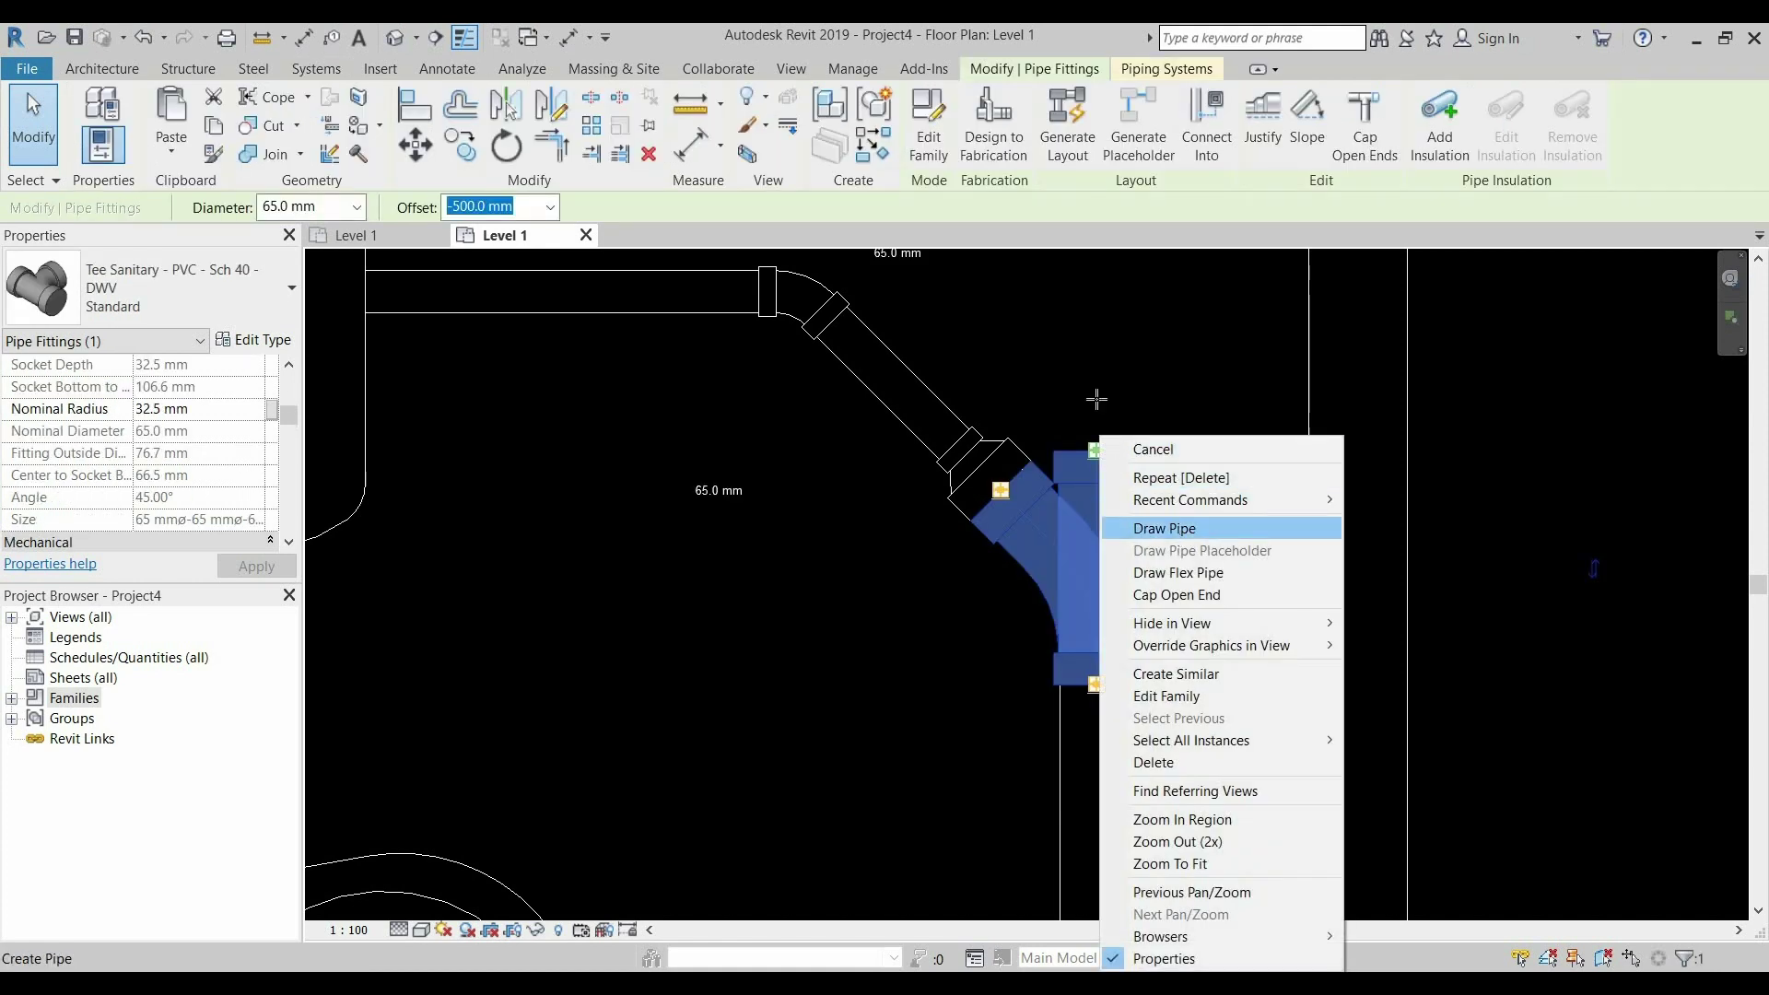
Draw a short 260 mm vertical pipe up from the tee's top opening
click(1165, 528)
scroll(1087, 324, down, 2)
scroll(1143, 498, down, 2)
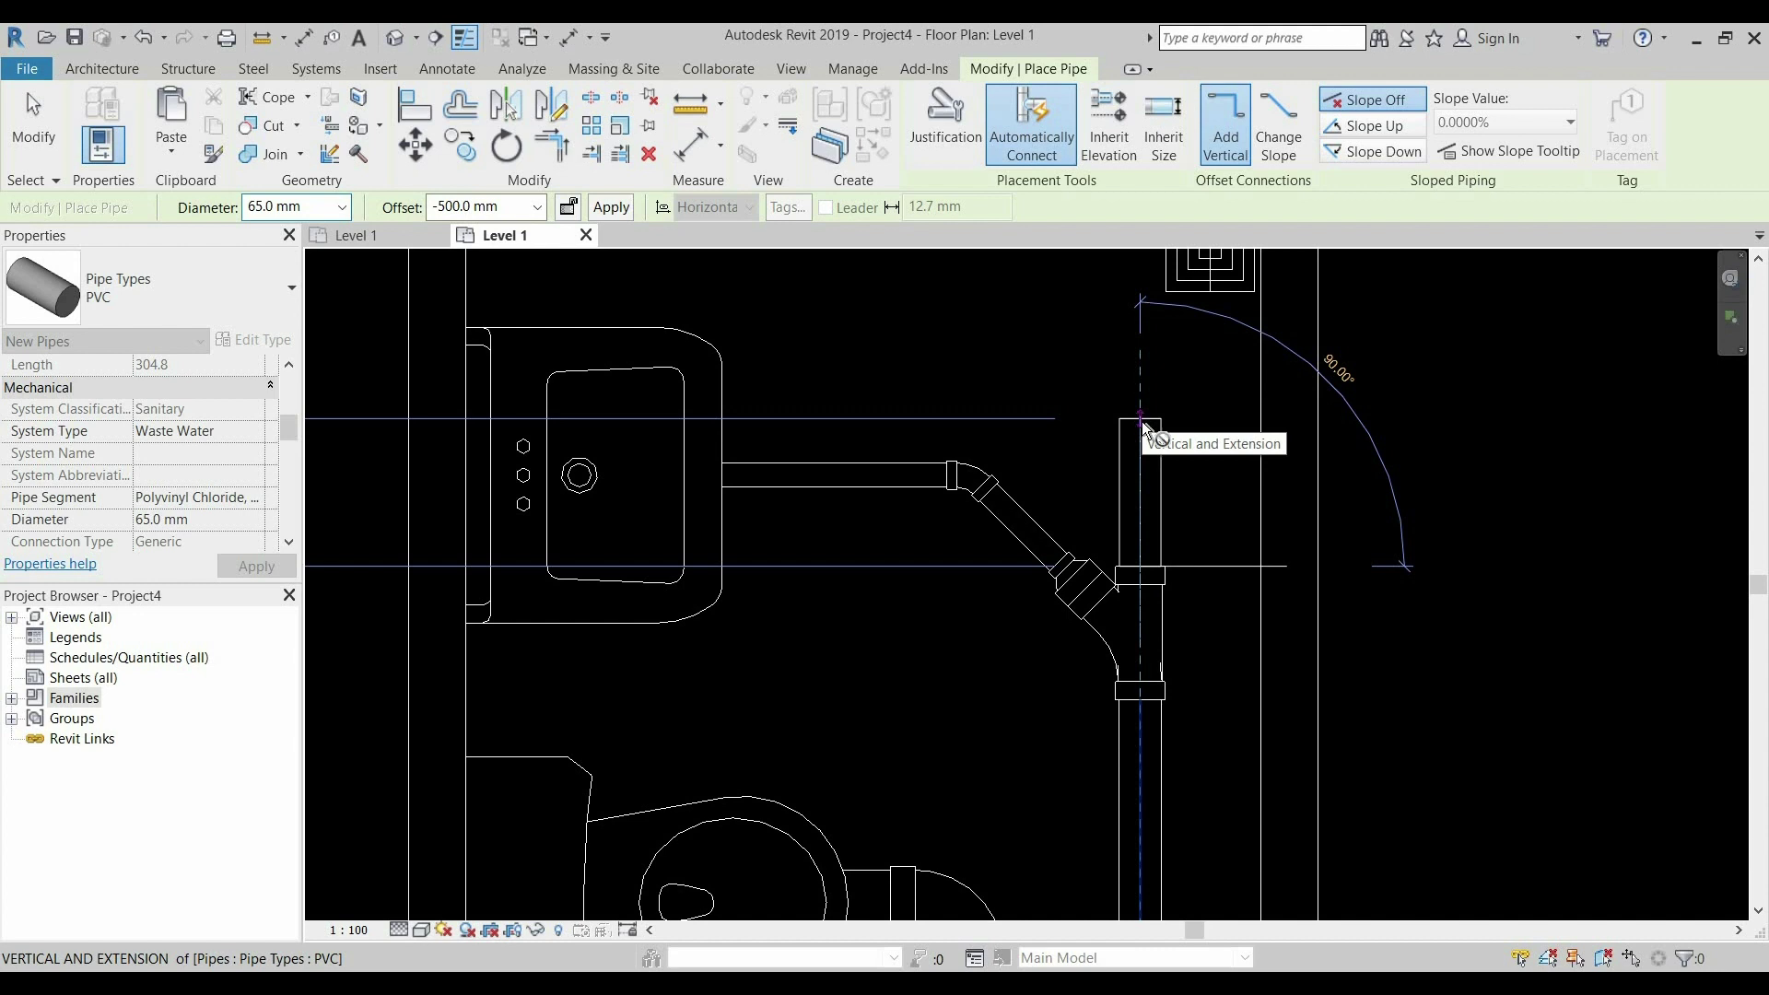
click(1146, 425)
key(Escape)
key(Escape)
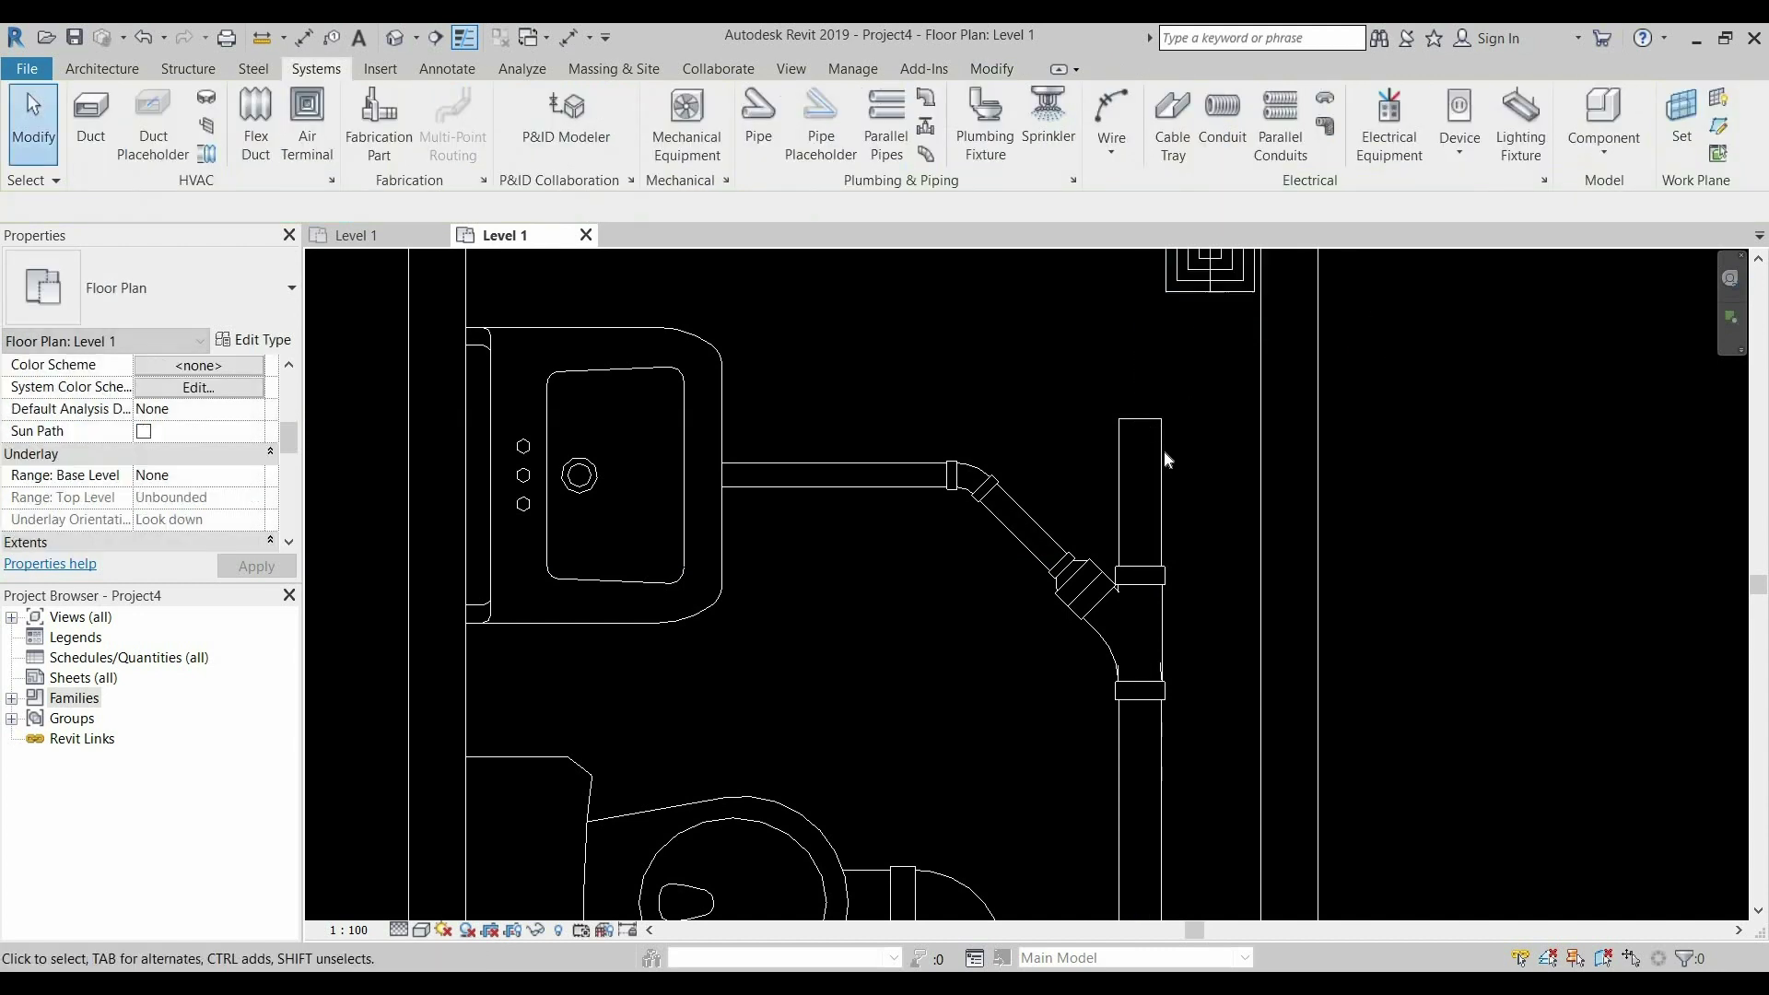
Confirm the new pipe's diameter stays at 65 mm
click(1162, 451)
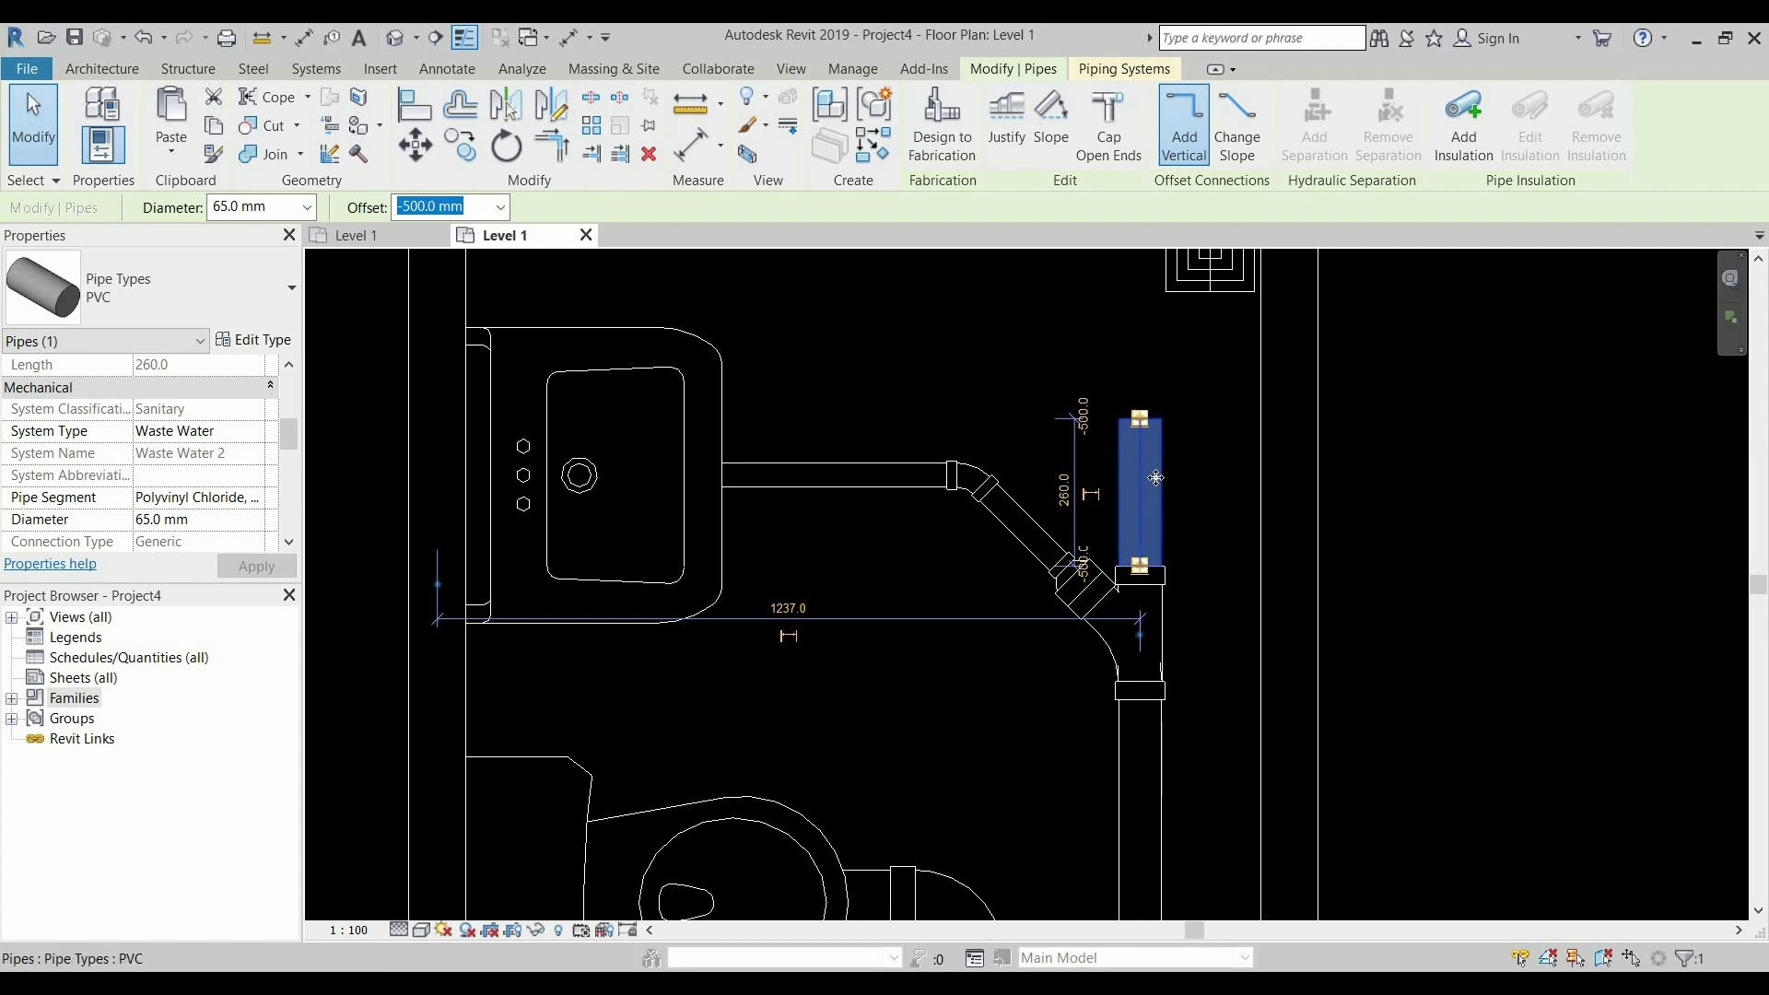
click(307, 206)
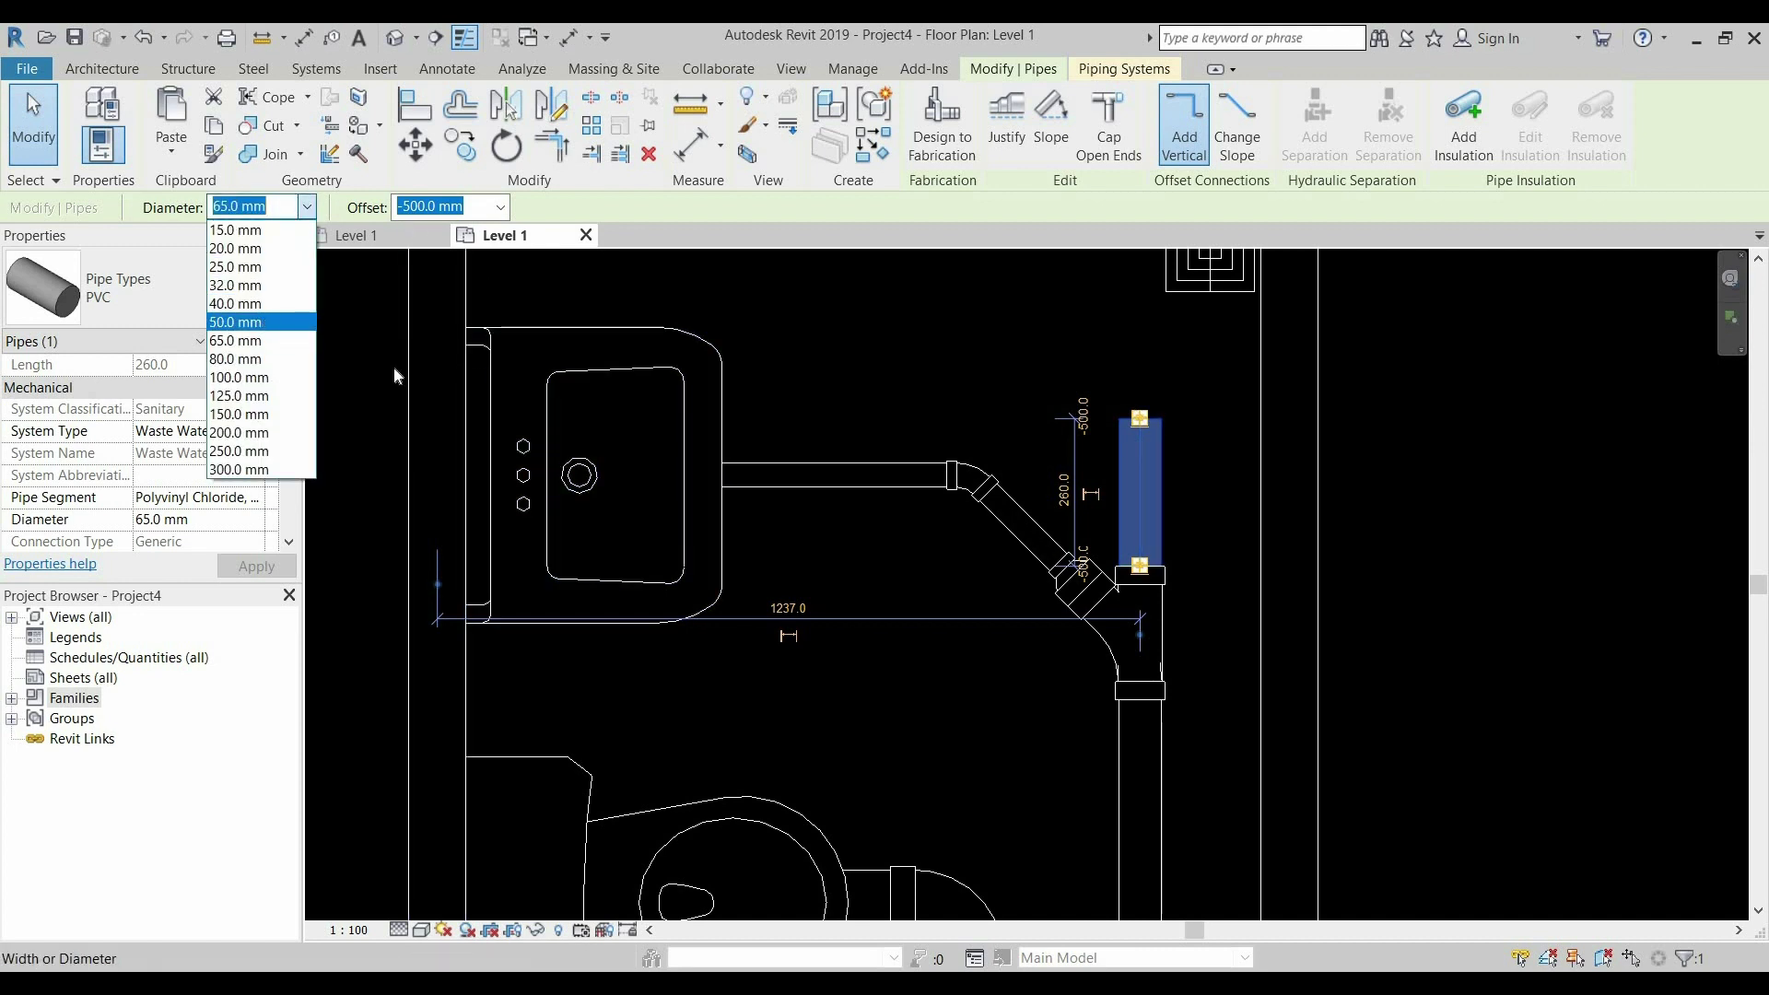
click(1183, 483)
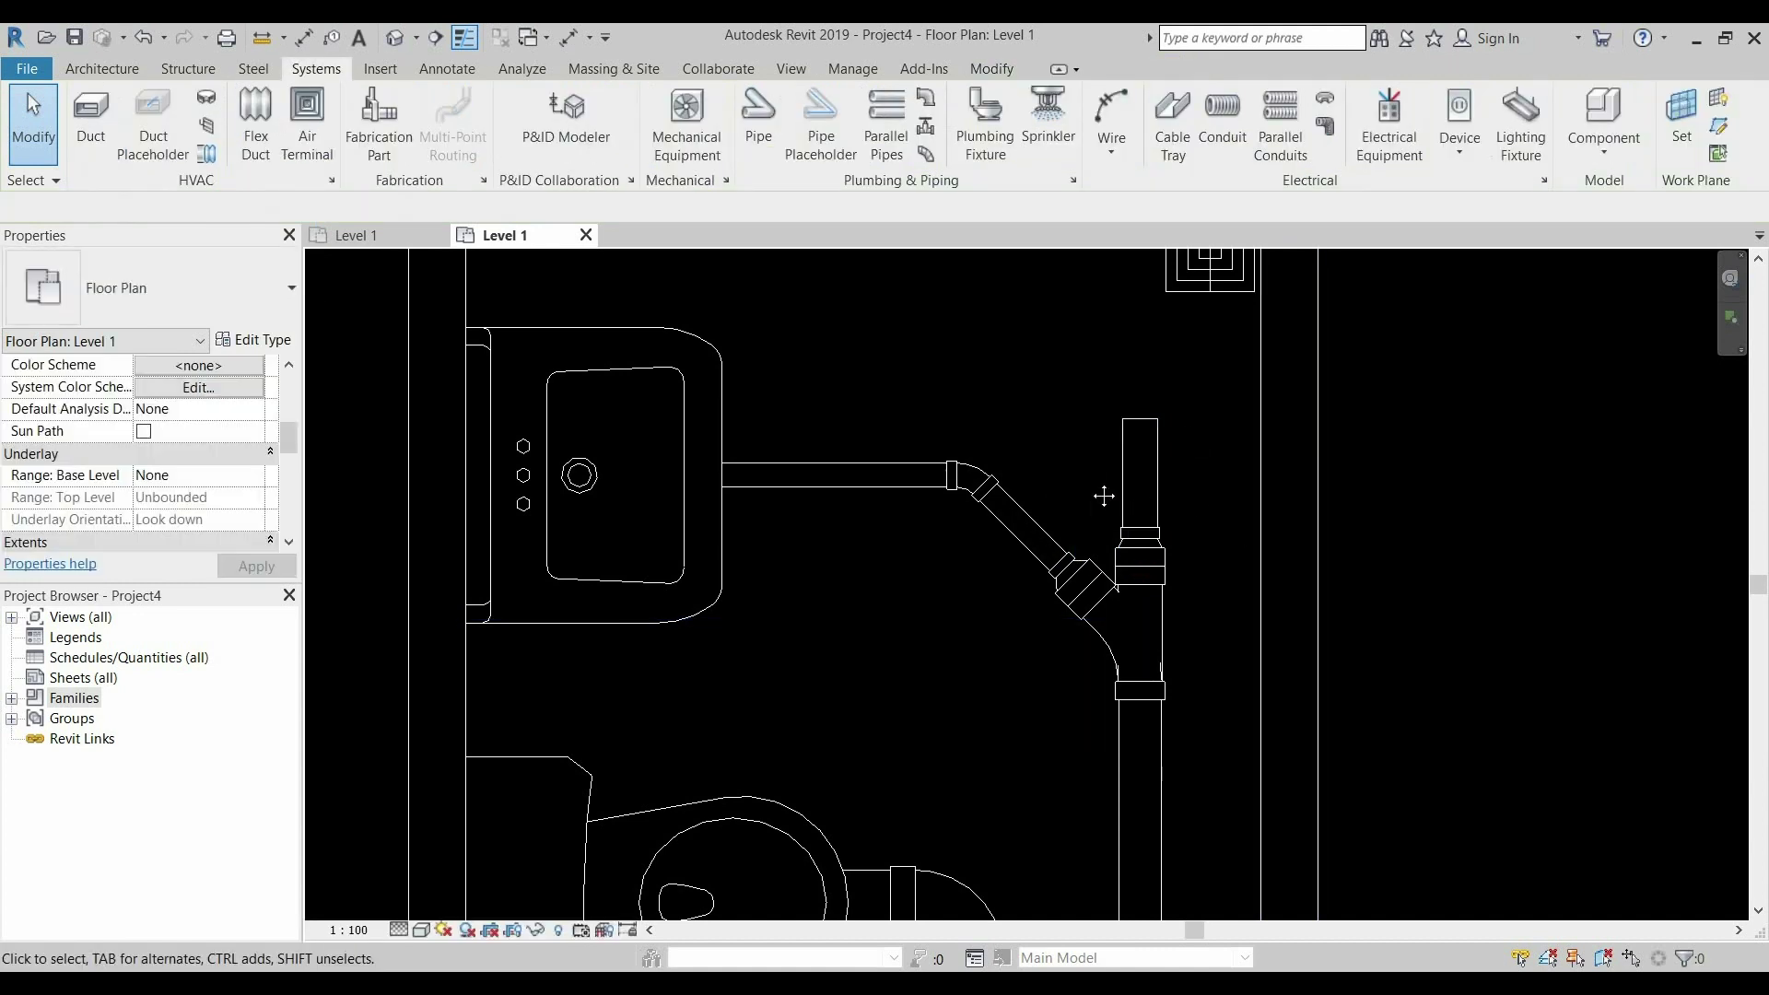
scroll(1104, 496, down, 3)
scroll(936, 351, up, 3)
middle_drag(948, 490, 925, 595)
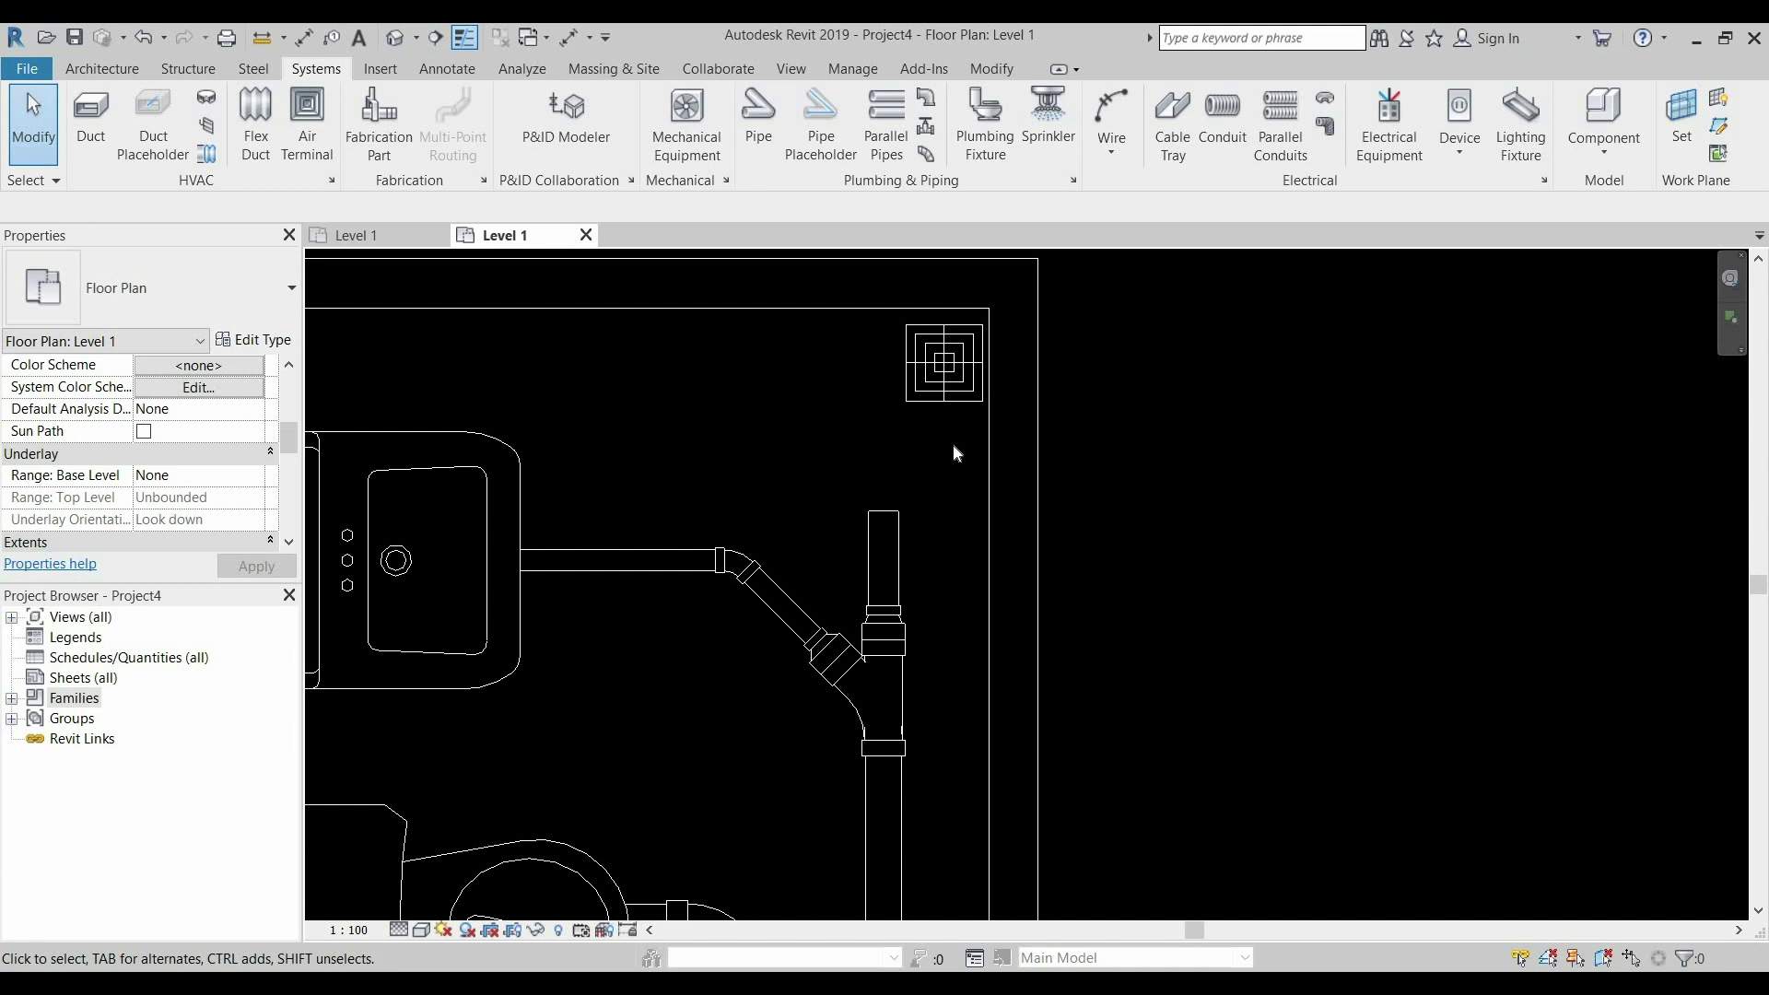
Align the vertical waste pipe to the floor drain's centreline with AL
key(a)
key(l)
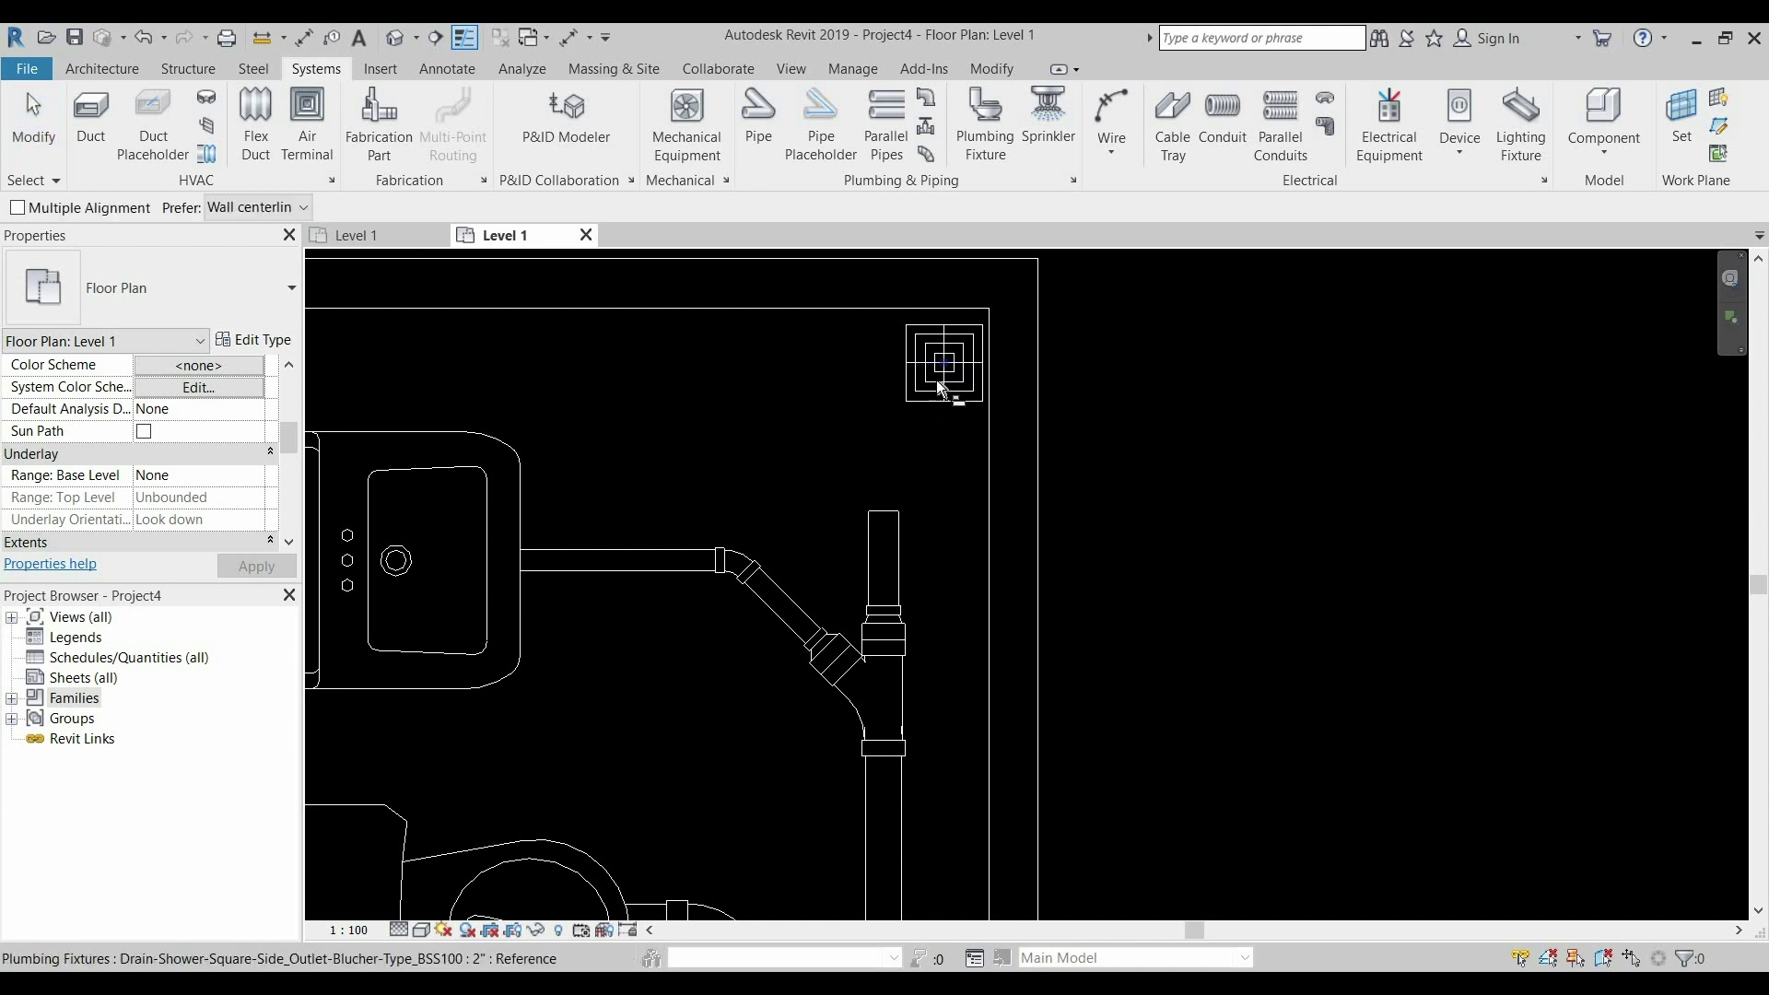
scroll(945, 378, up, 2)
scroll(960, 373, up, 3)
click(960, 372)
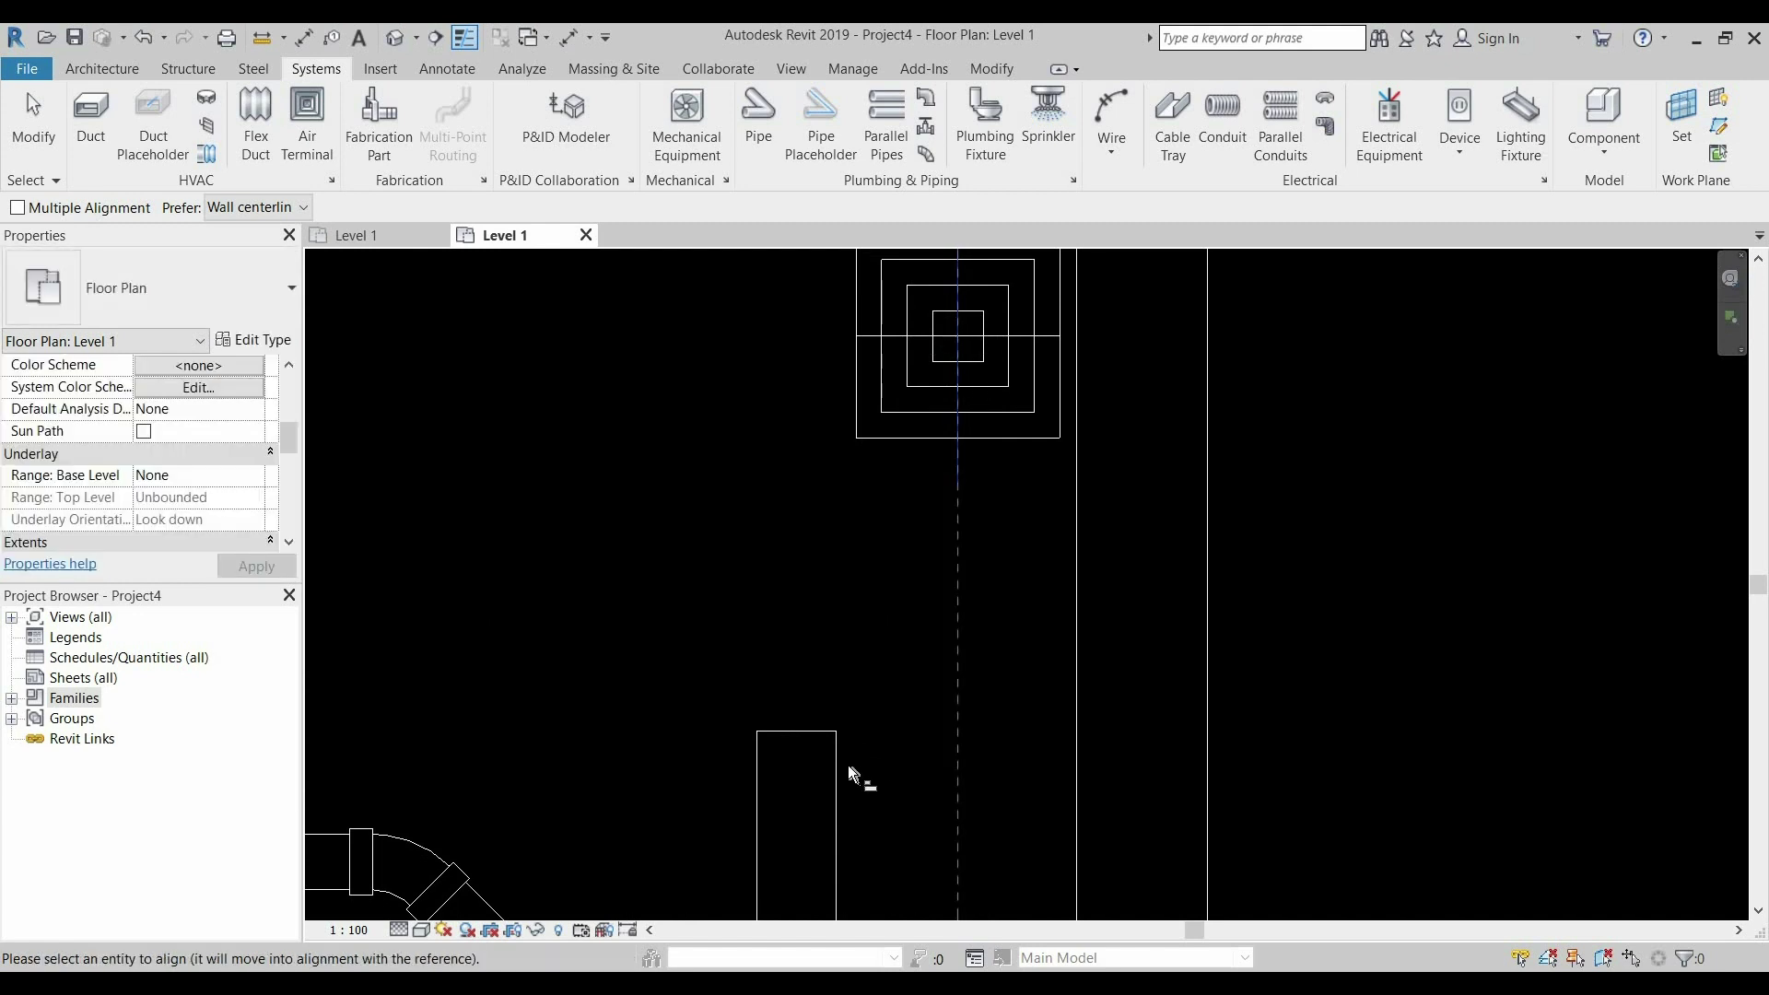
scroll(832, 507, down, 3)
click(812, 646)
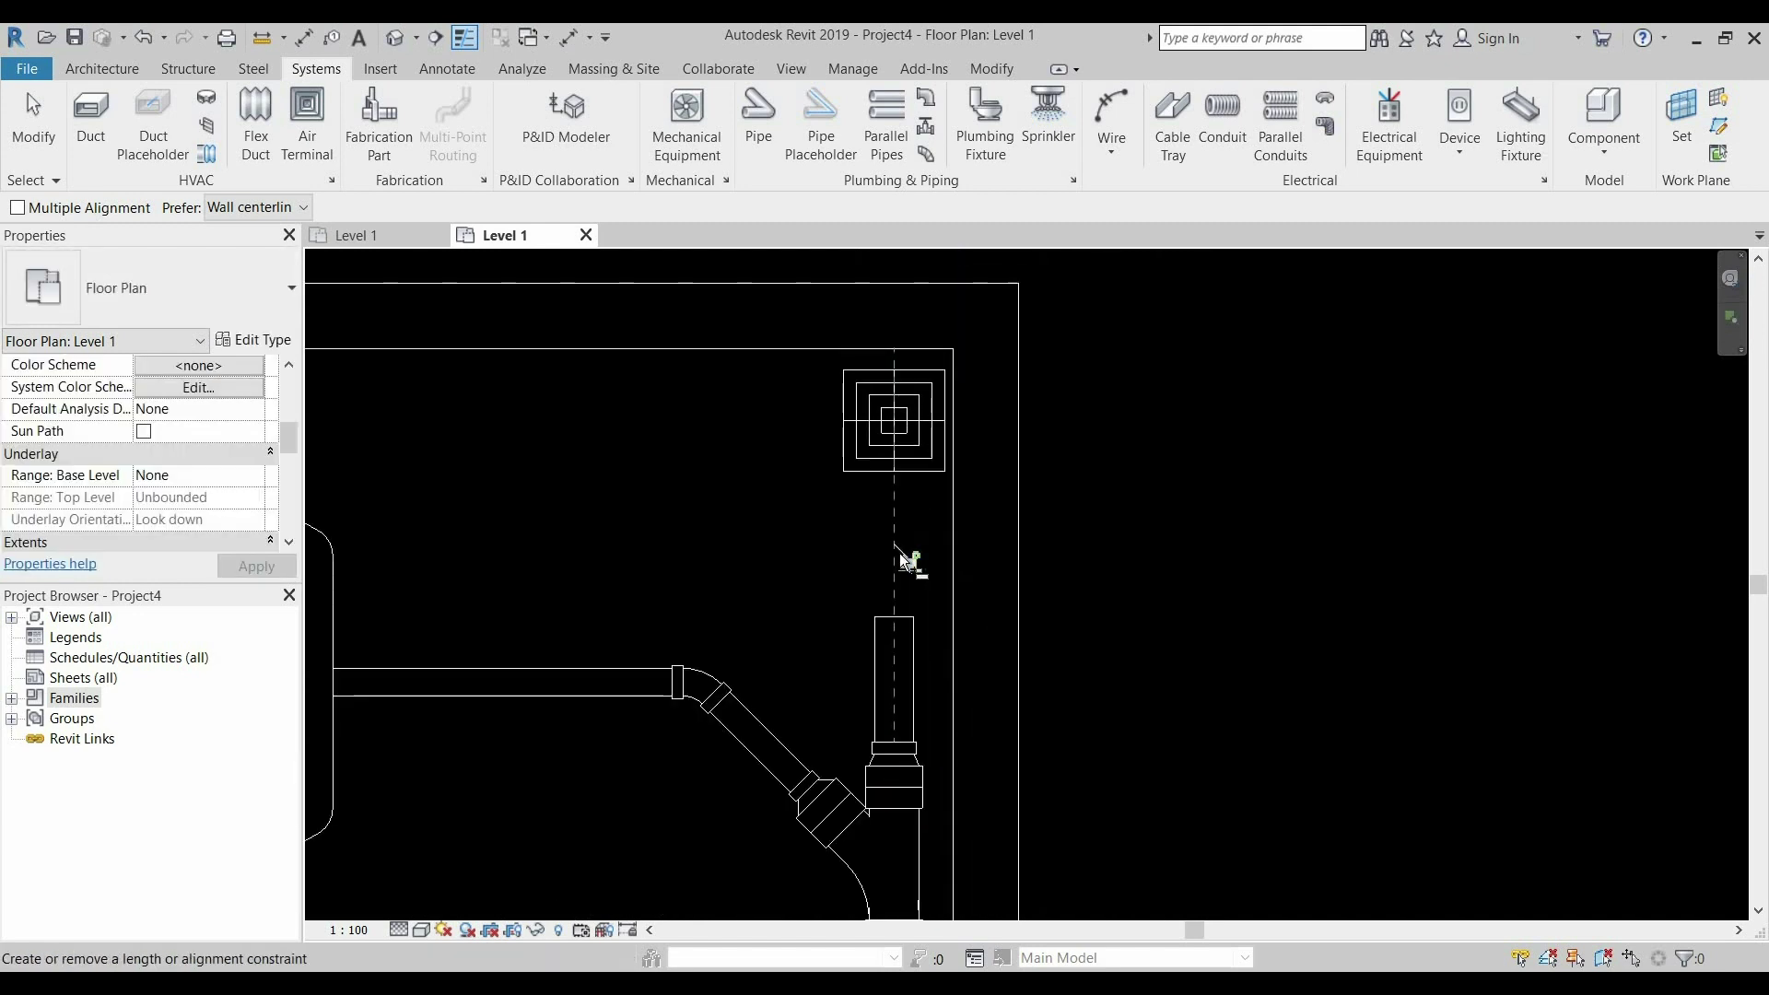
key(Escape)
Pipe the floor drain into the vertical waste pipe at -500 mm offset
click(938, 451)
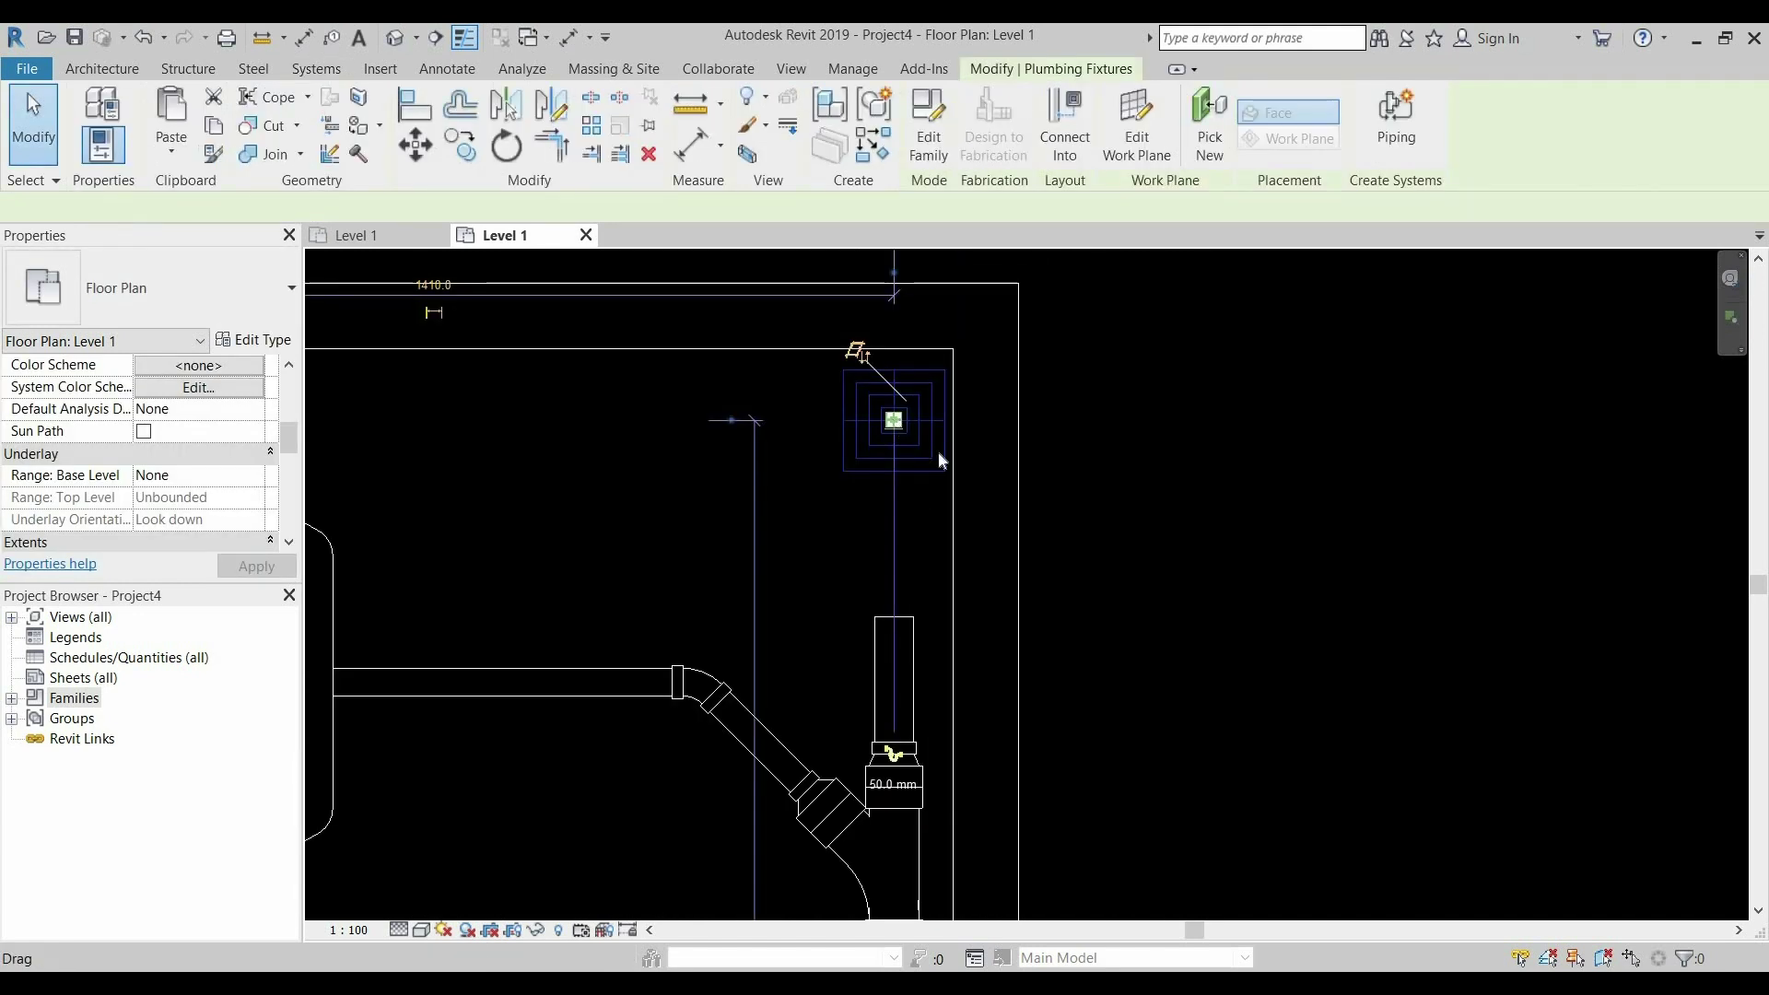
right_click(892, 420)
click(959, 454)
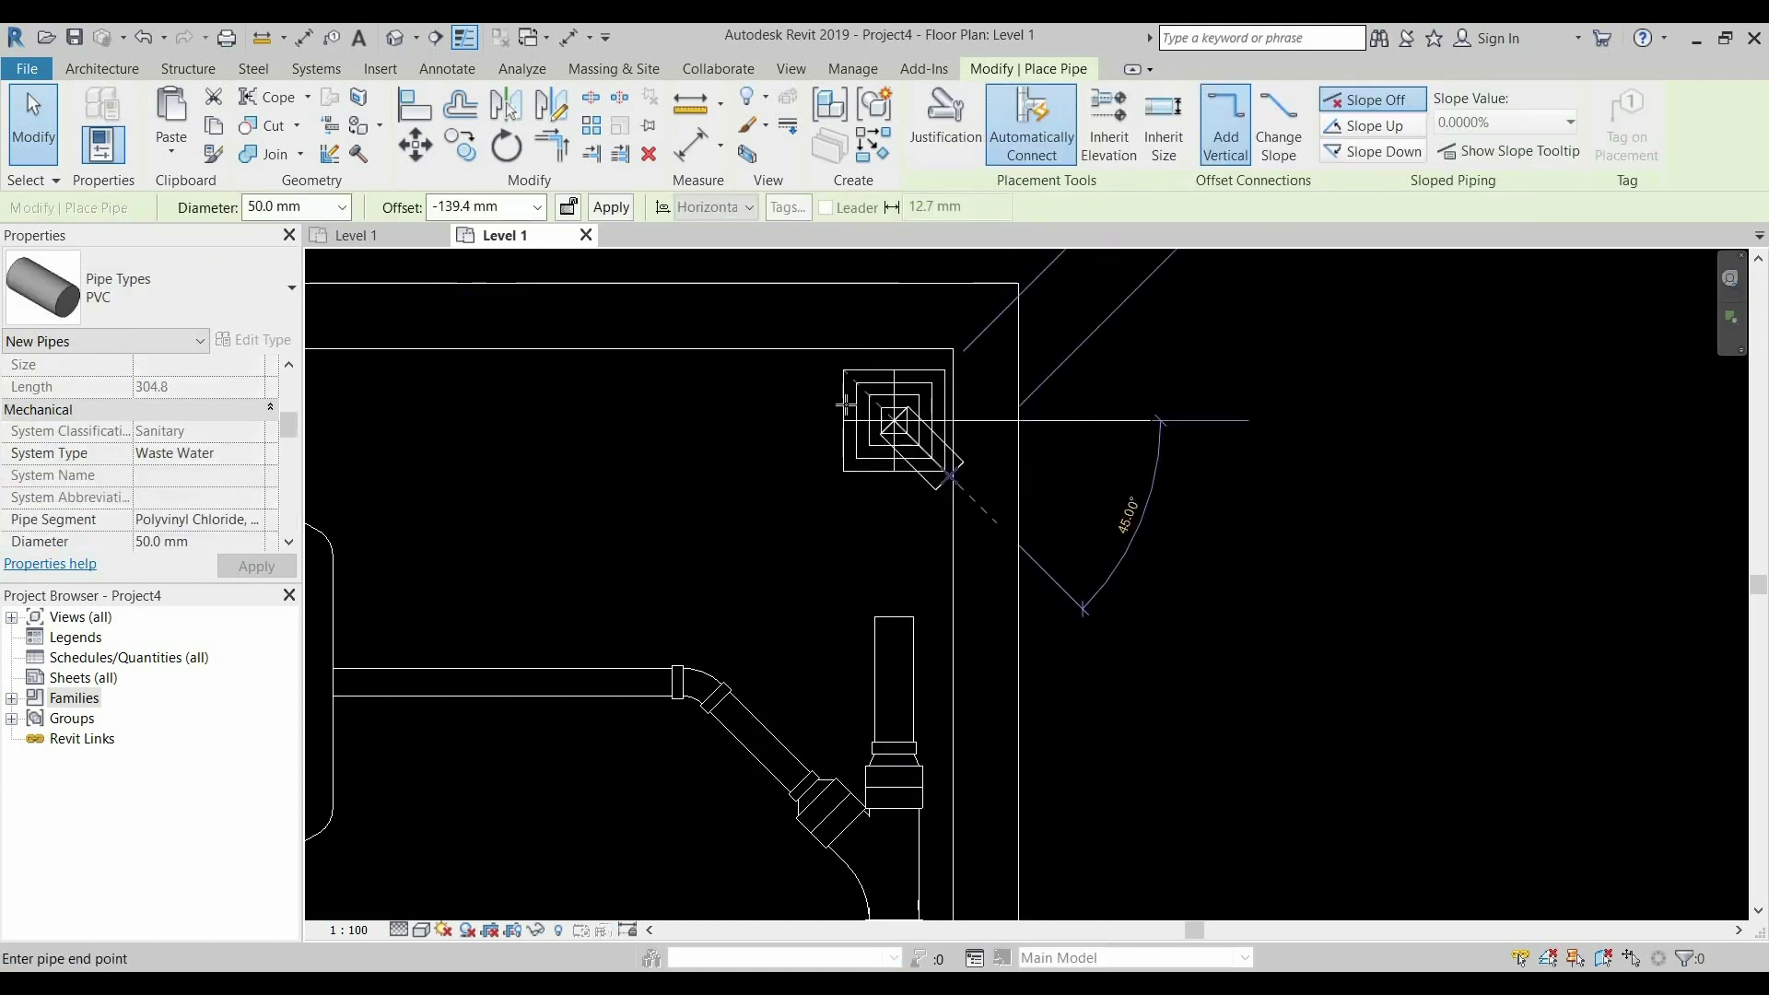
click(510, 205)
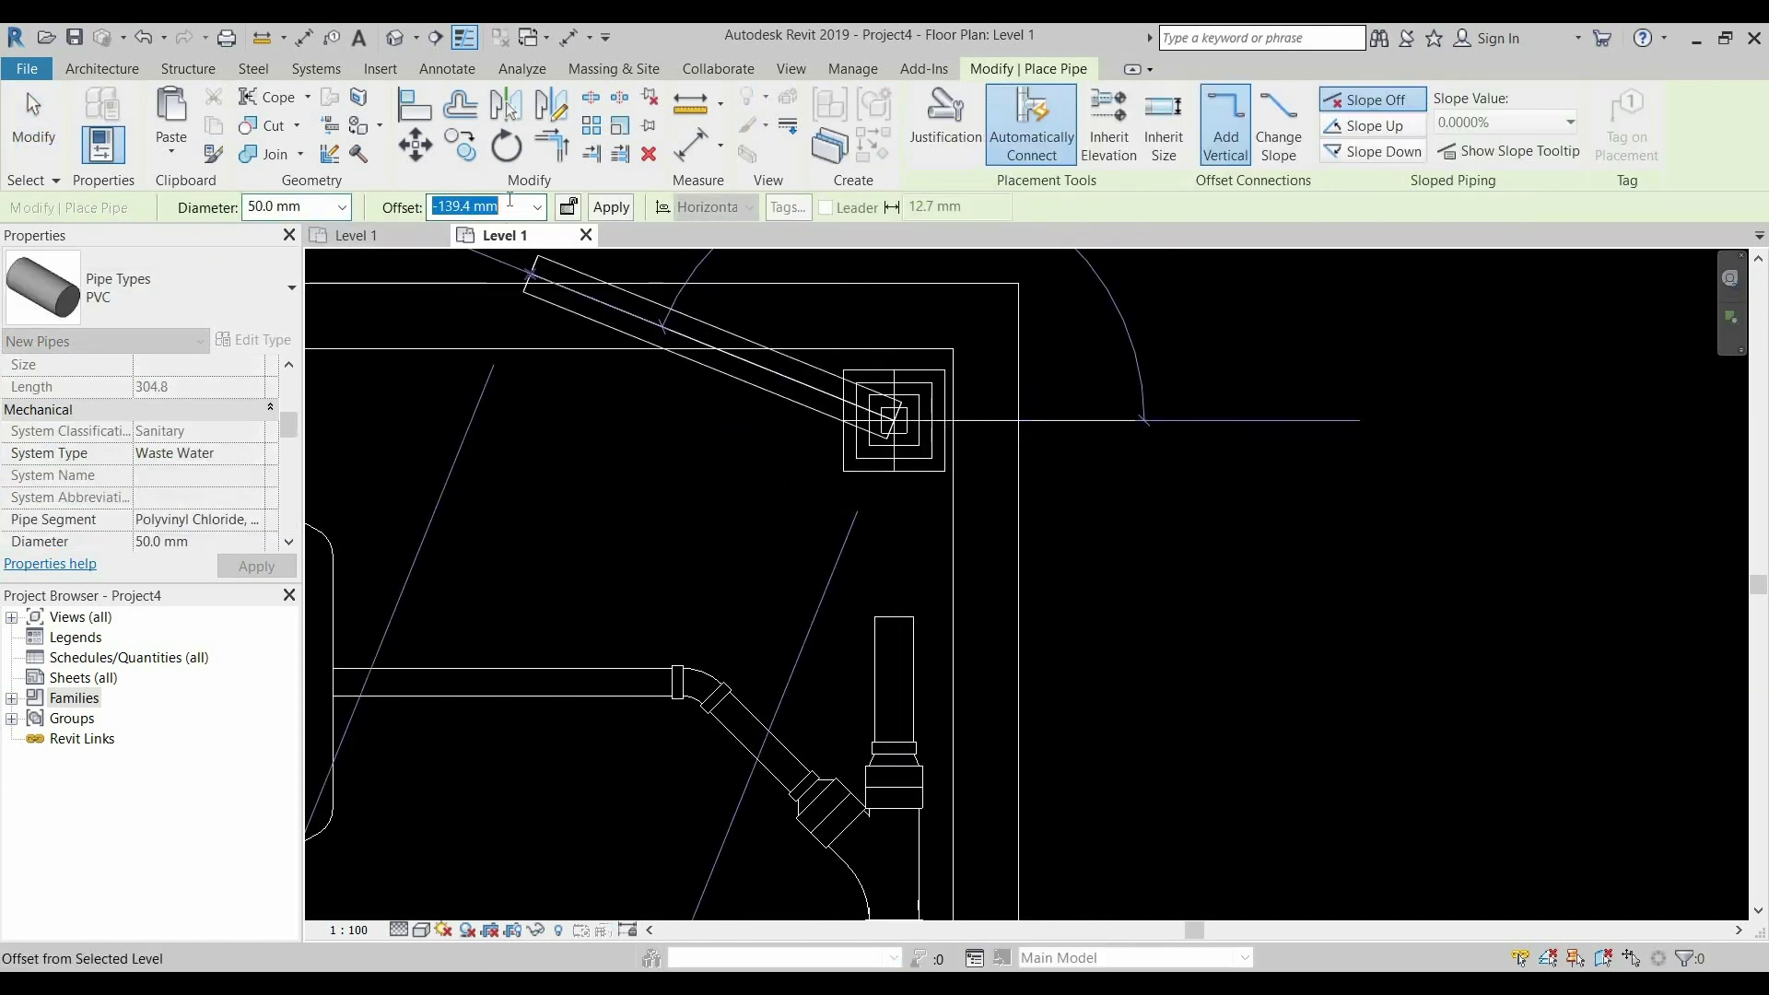
key(BackSpace)
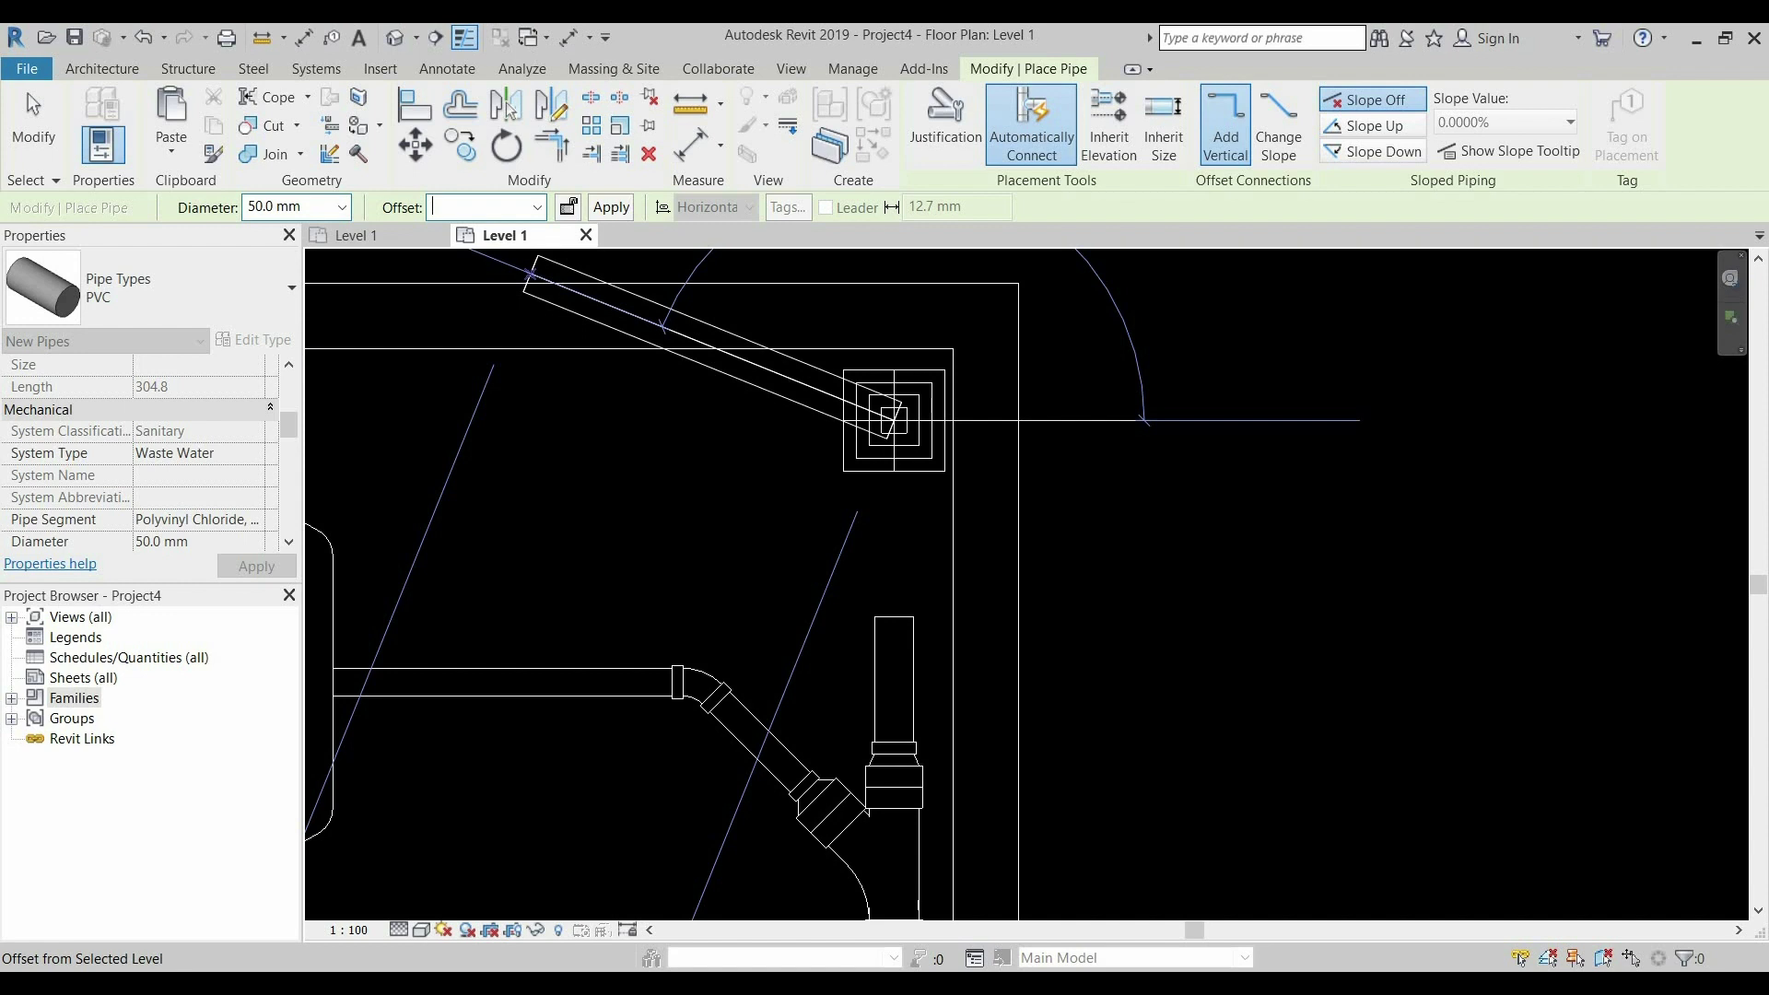
text(-500)
key(Return)
click(895, 613)
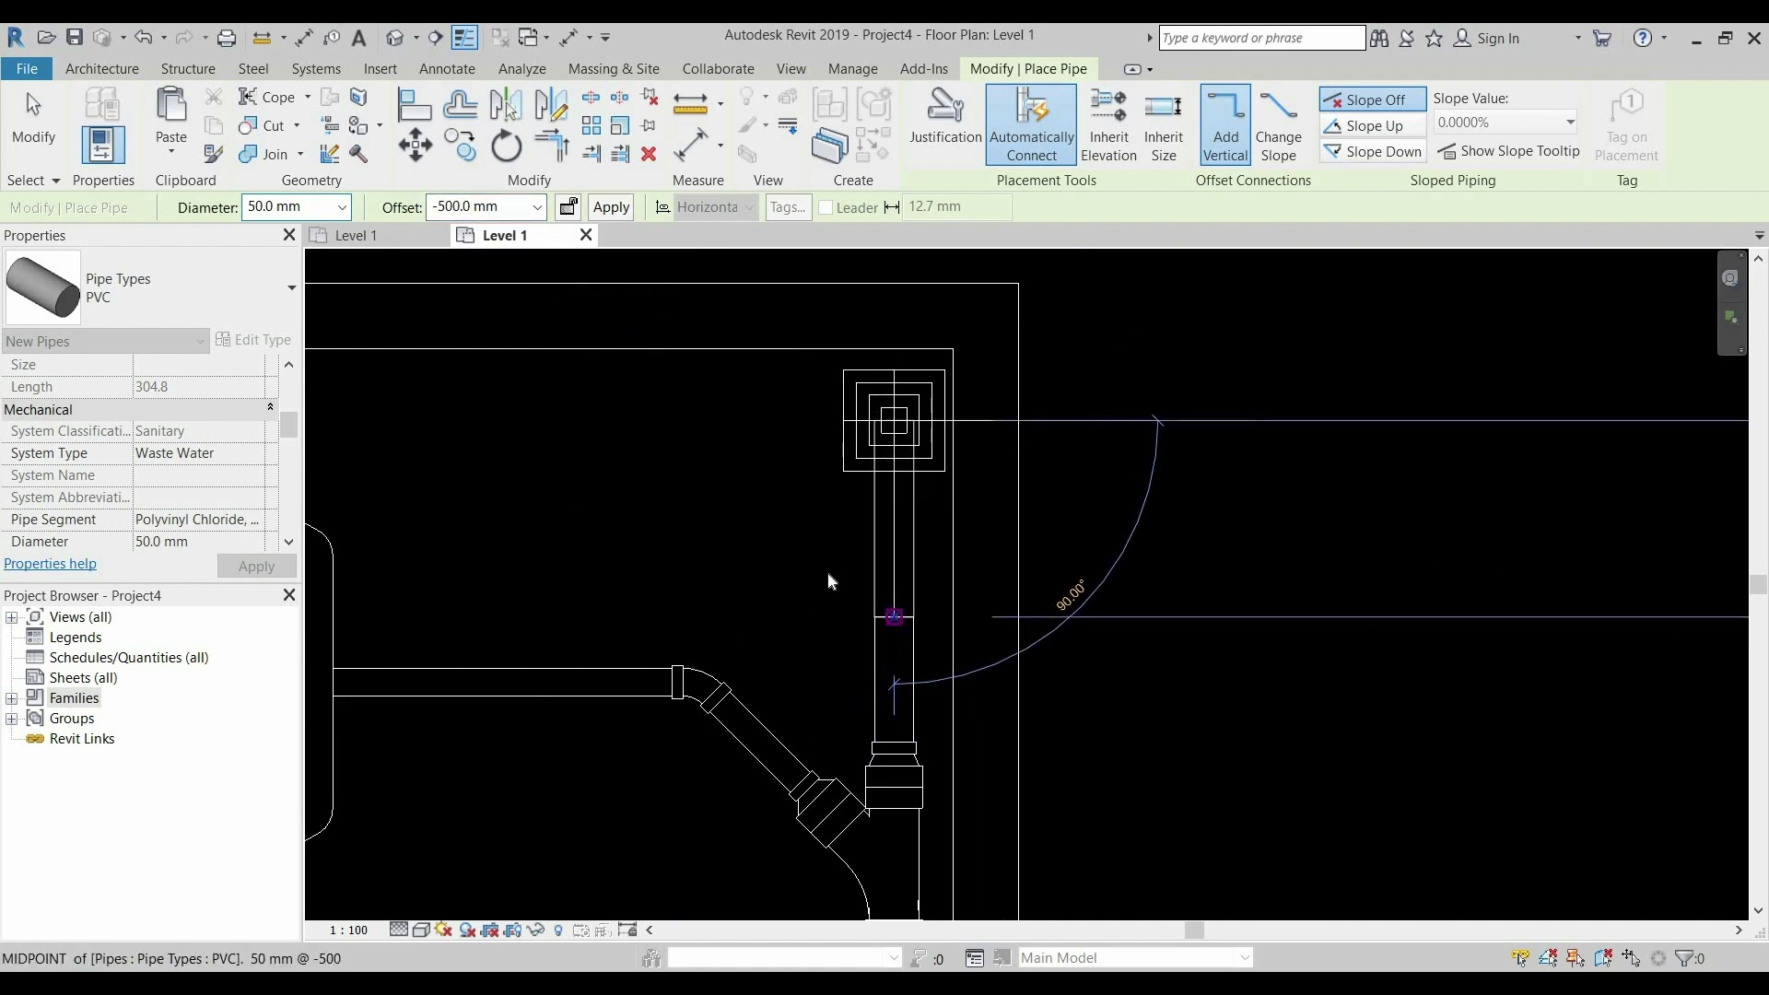
key(Escape)
key(Escape)
scroll(783, 534, down, 2)
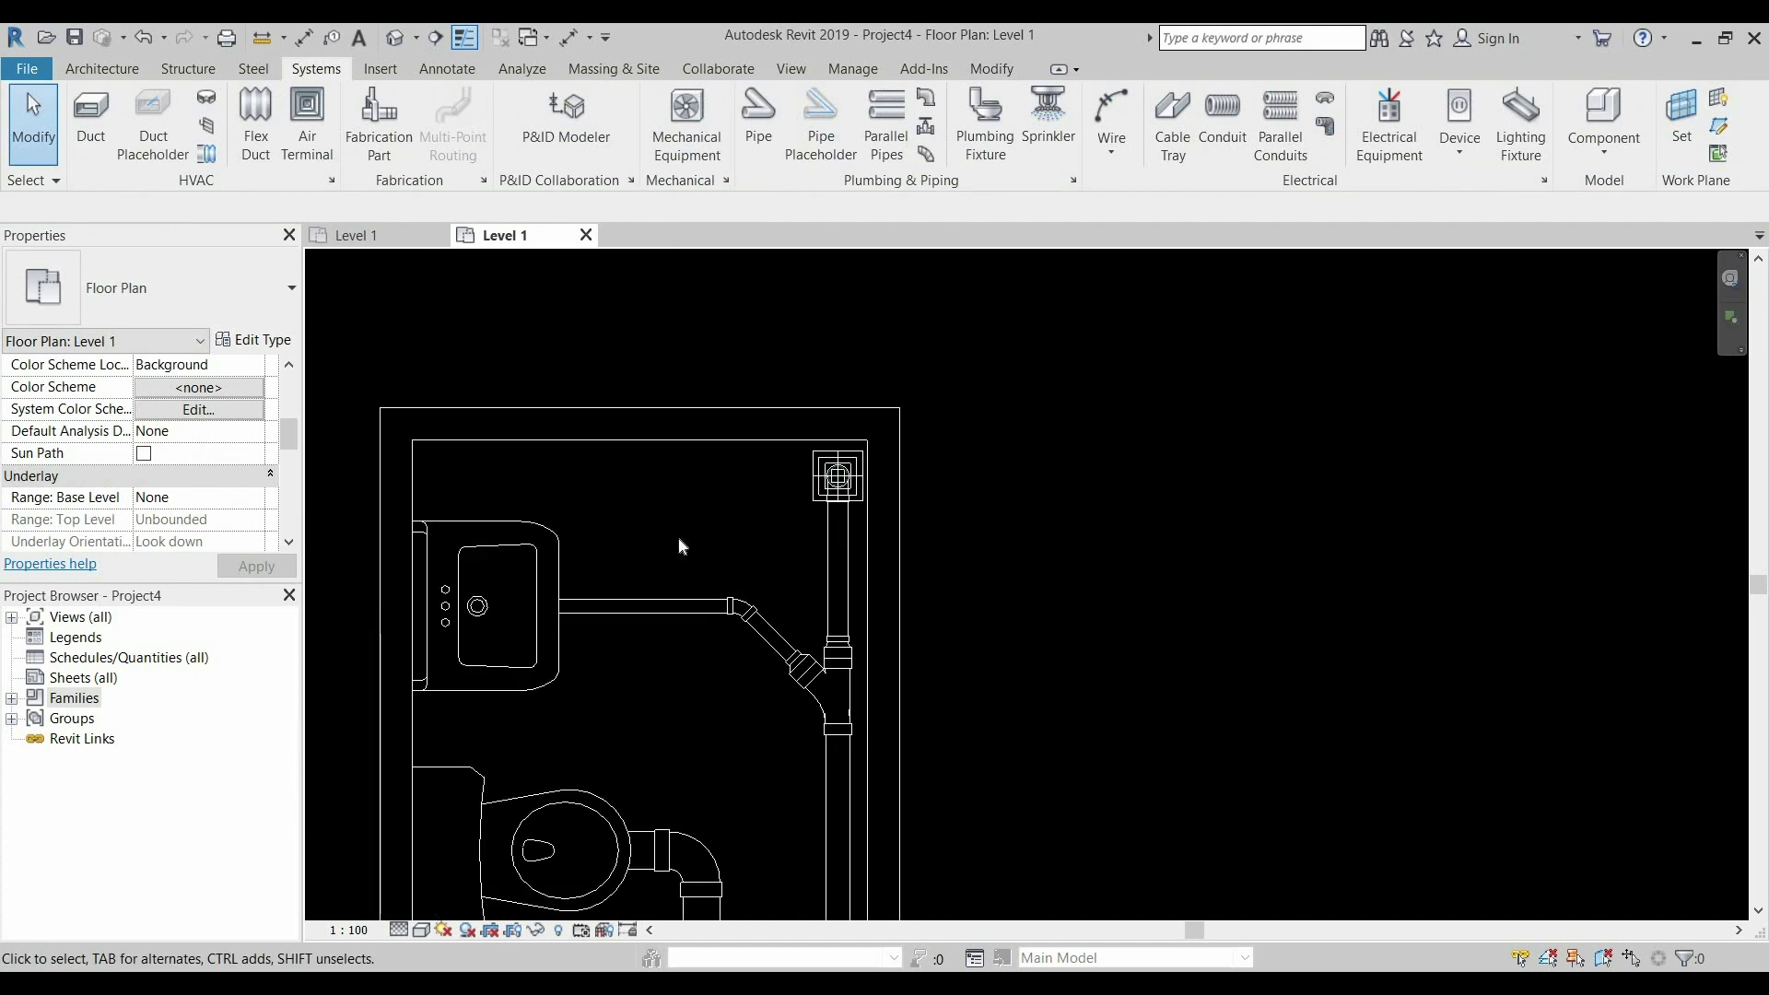
Window-select the bathroom plan elements and open the default 3D view
scroll(581, 580, down, 2)
scroll(632, 601, down, 1)
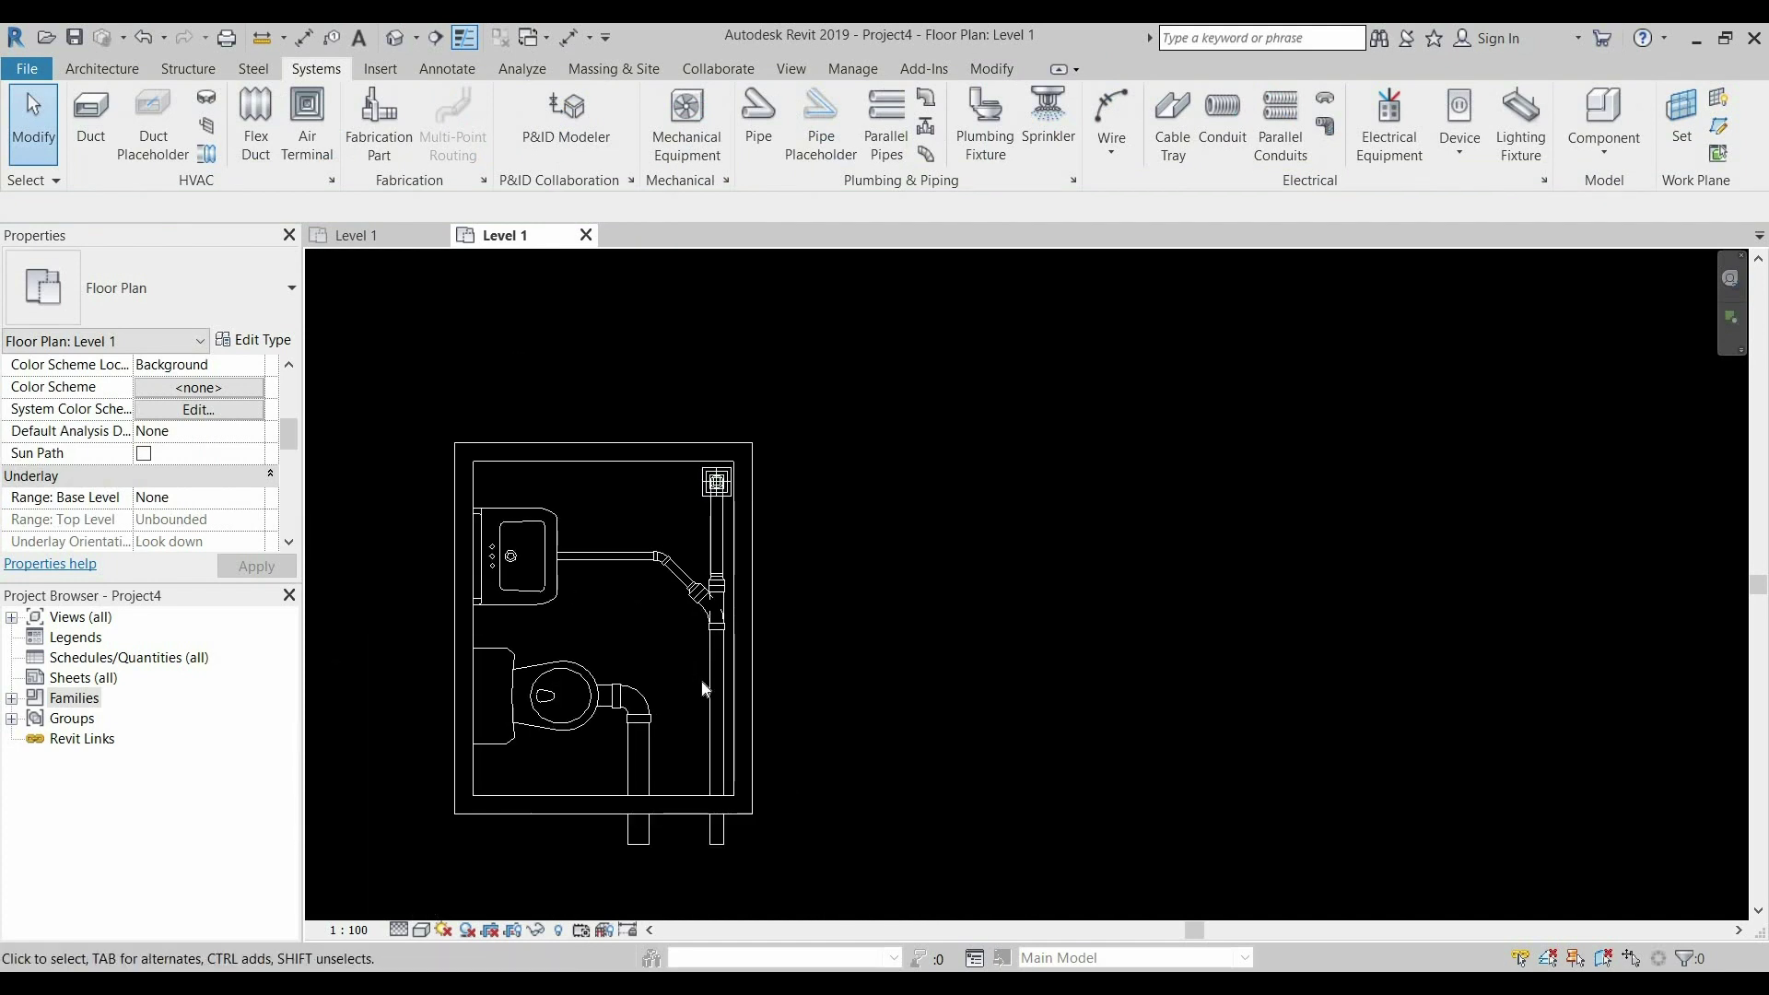
click(709, 692)
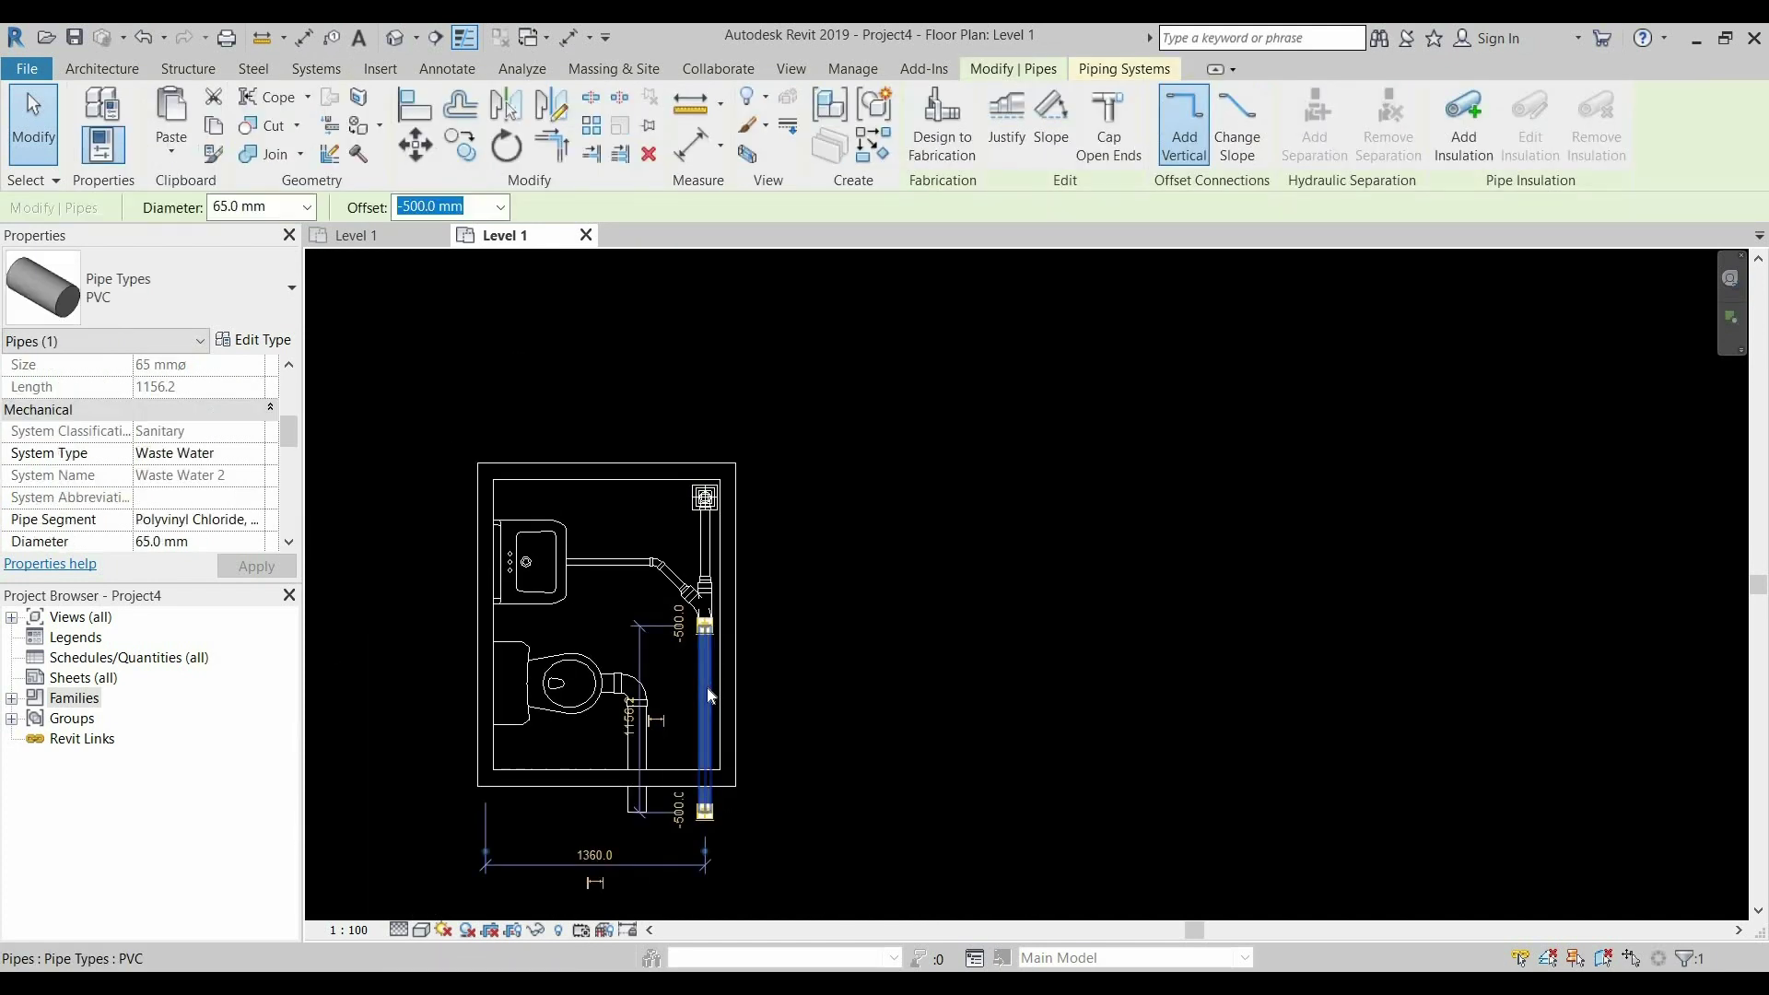
key(Escape)
drag(347, 332, 809, 829)
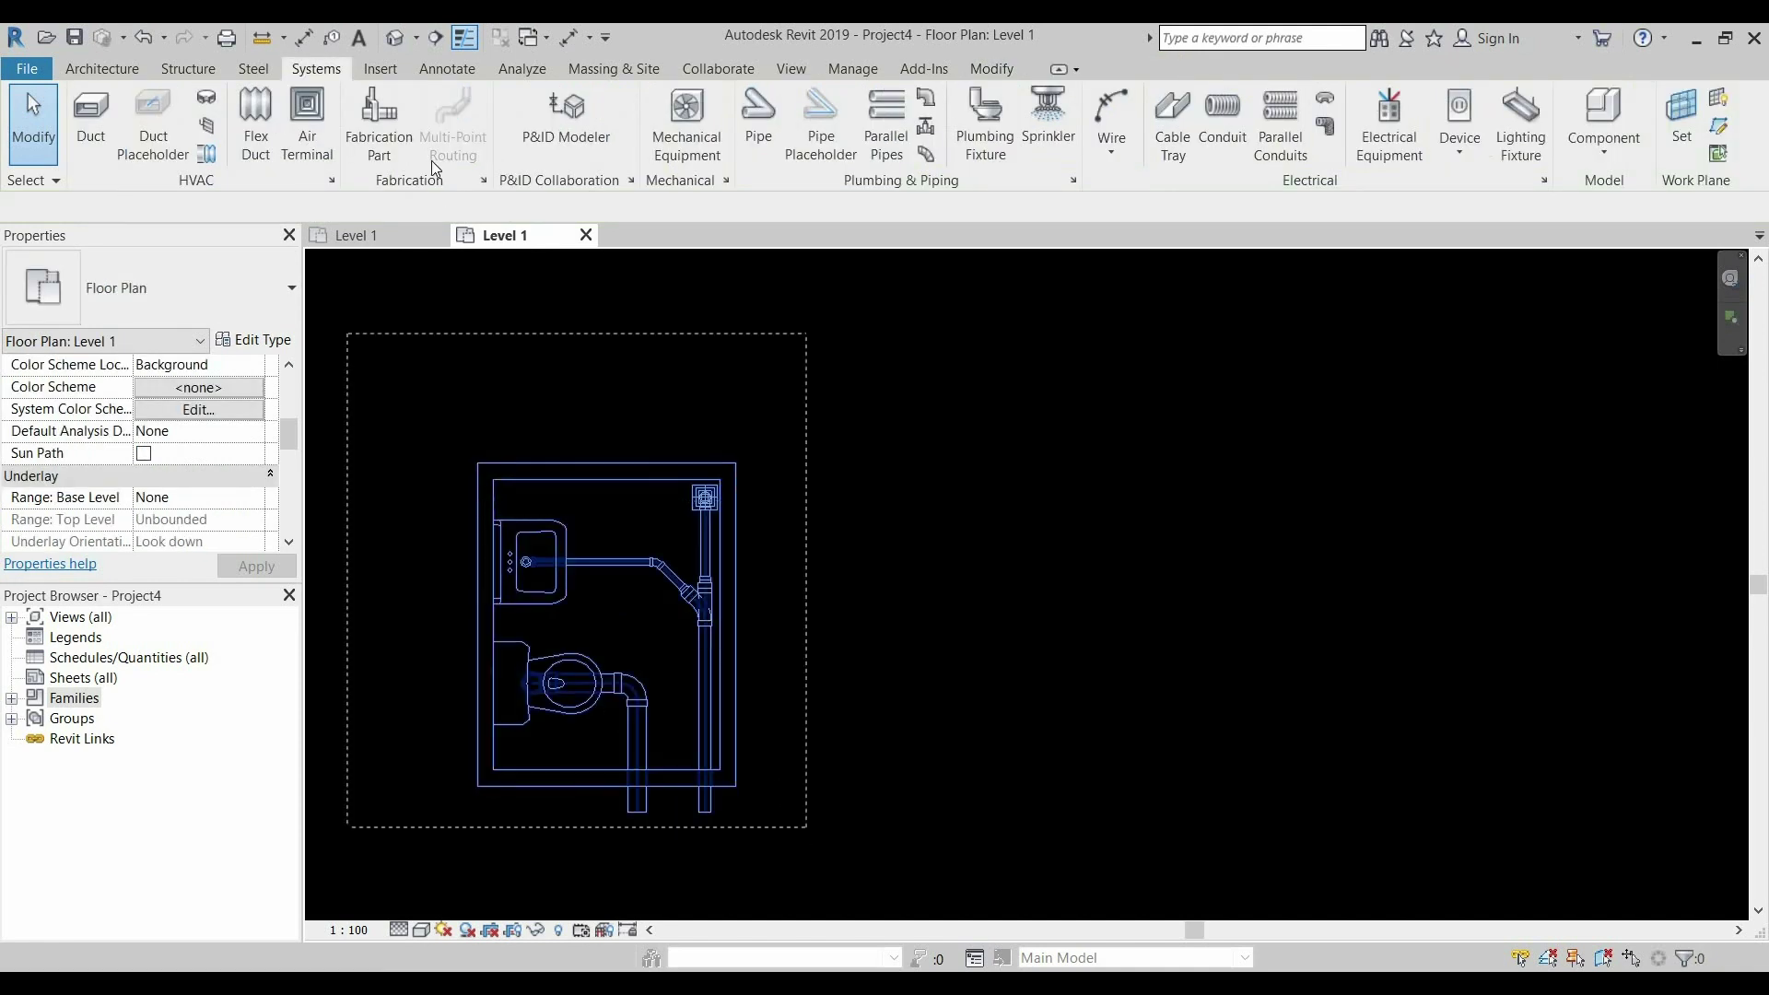
click(396, 37)
key(Escape)
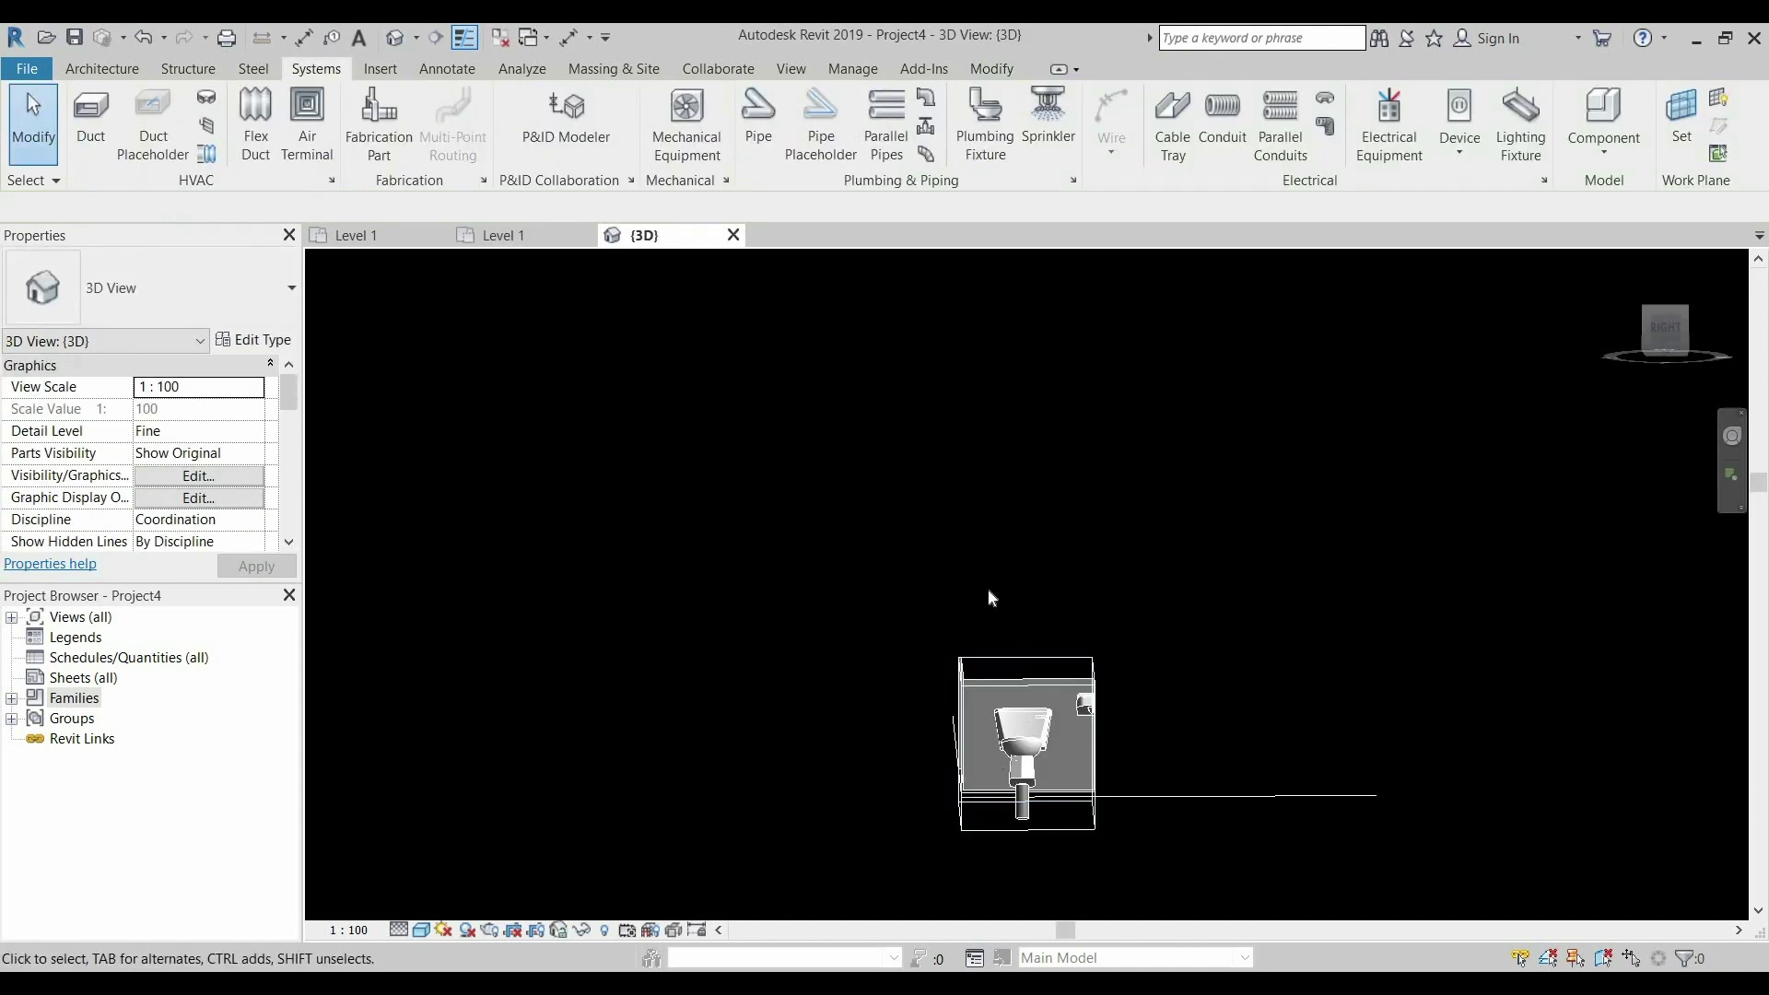
Orbit the 3D view around the section box to inspect it, then close it
mouse_move(988, 590)
shift+middle_down()
mouse_move(1035, 893)
mouse_move(1097, 562)
shift+middle_up()
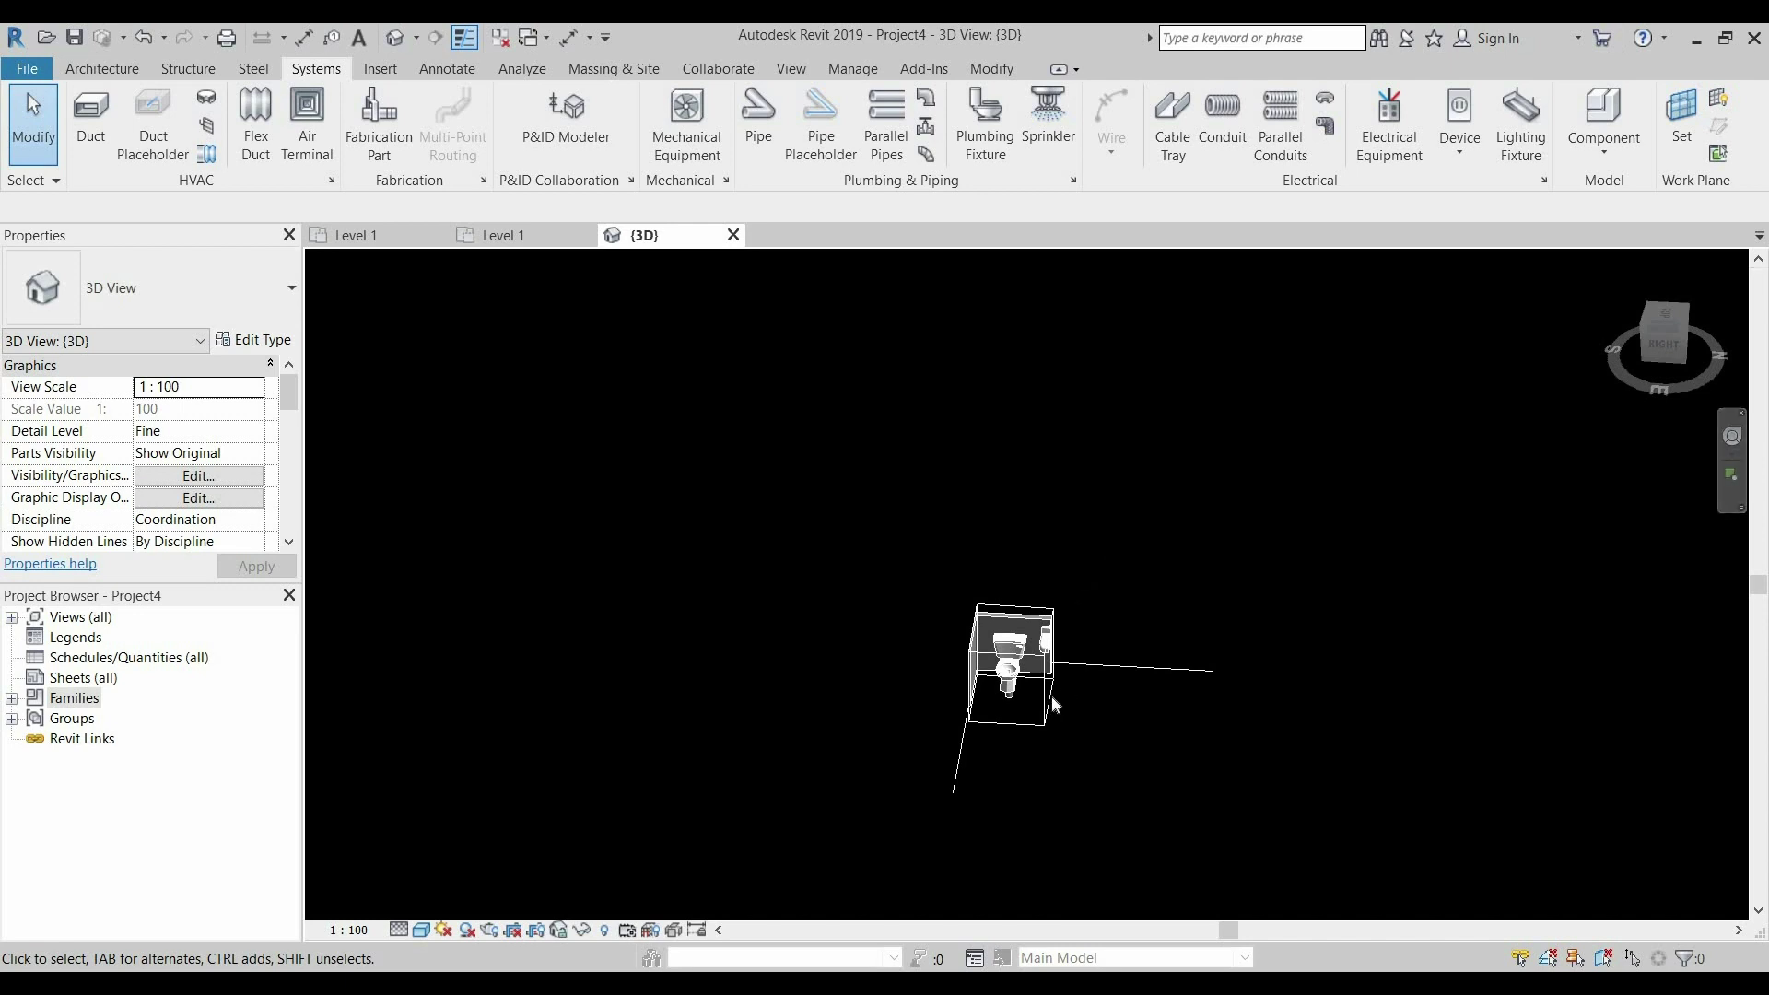
scroll(1040, 744, up, 2)
click(1034, 719)
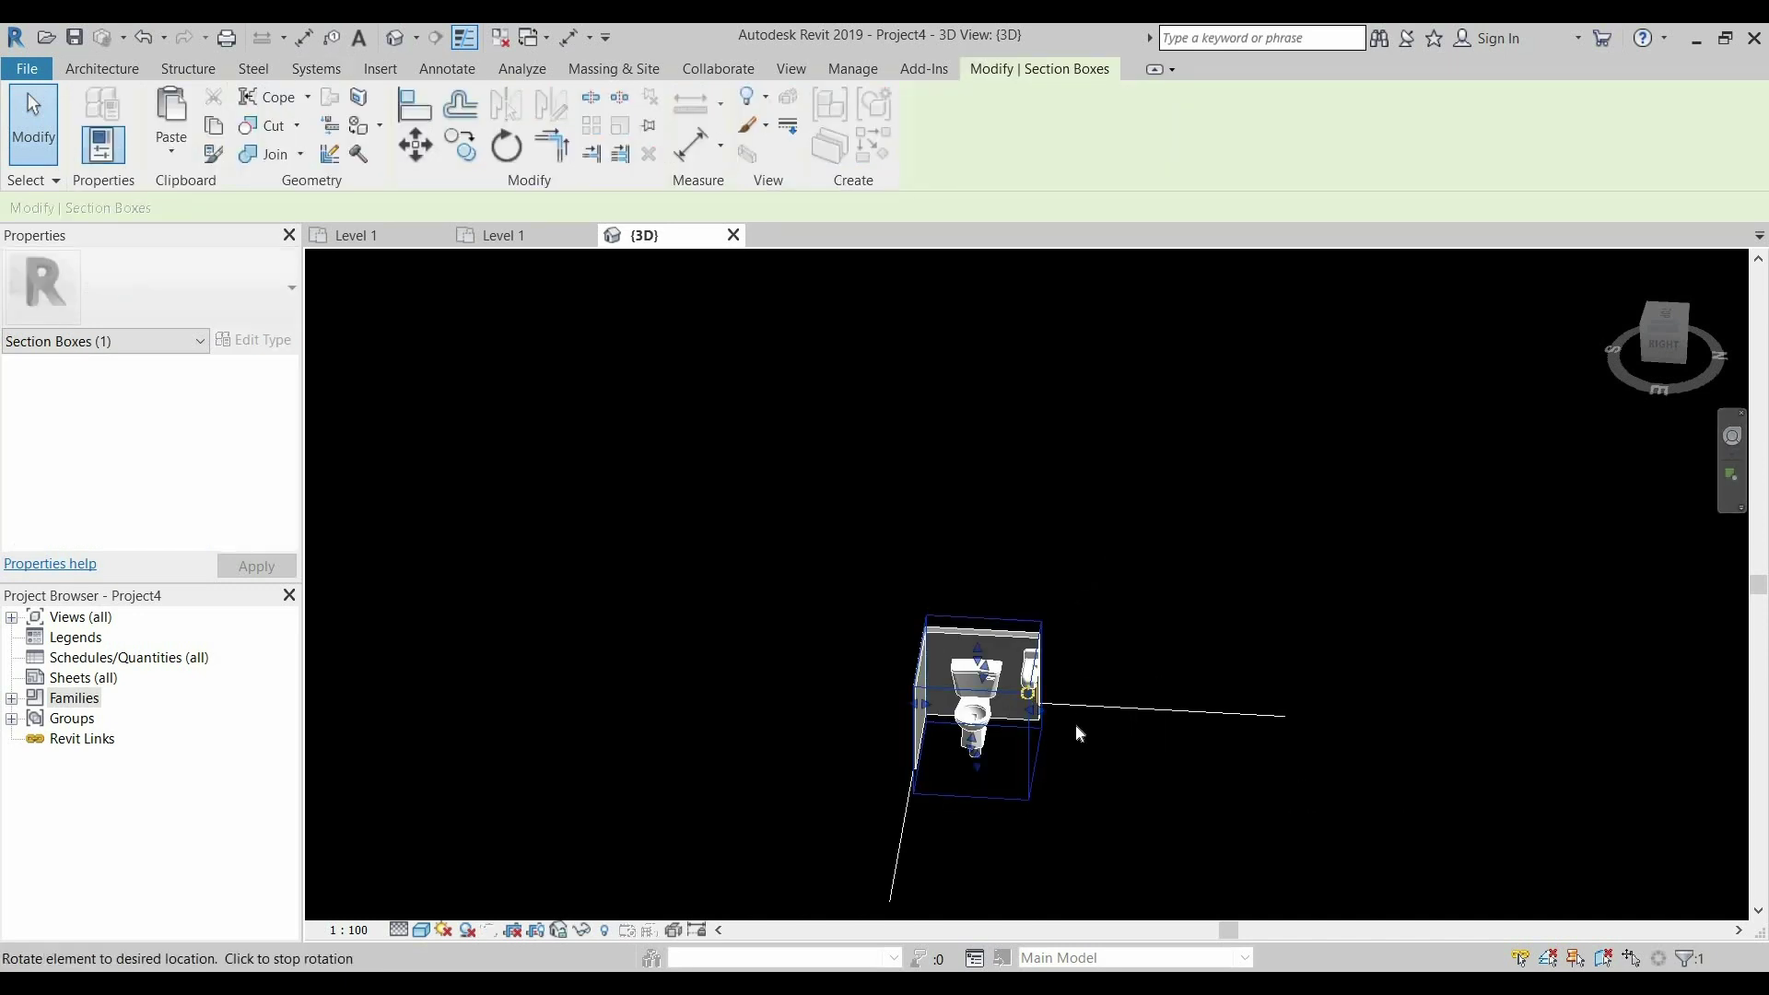
mouse_move(1076, 723)
shift+middle_down()
mouse_move(1034, 719)
mouse_move(1679, 398)
shift+middle_up()
key(Escape)
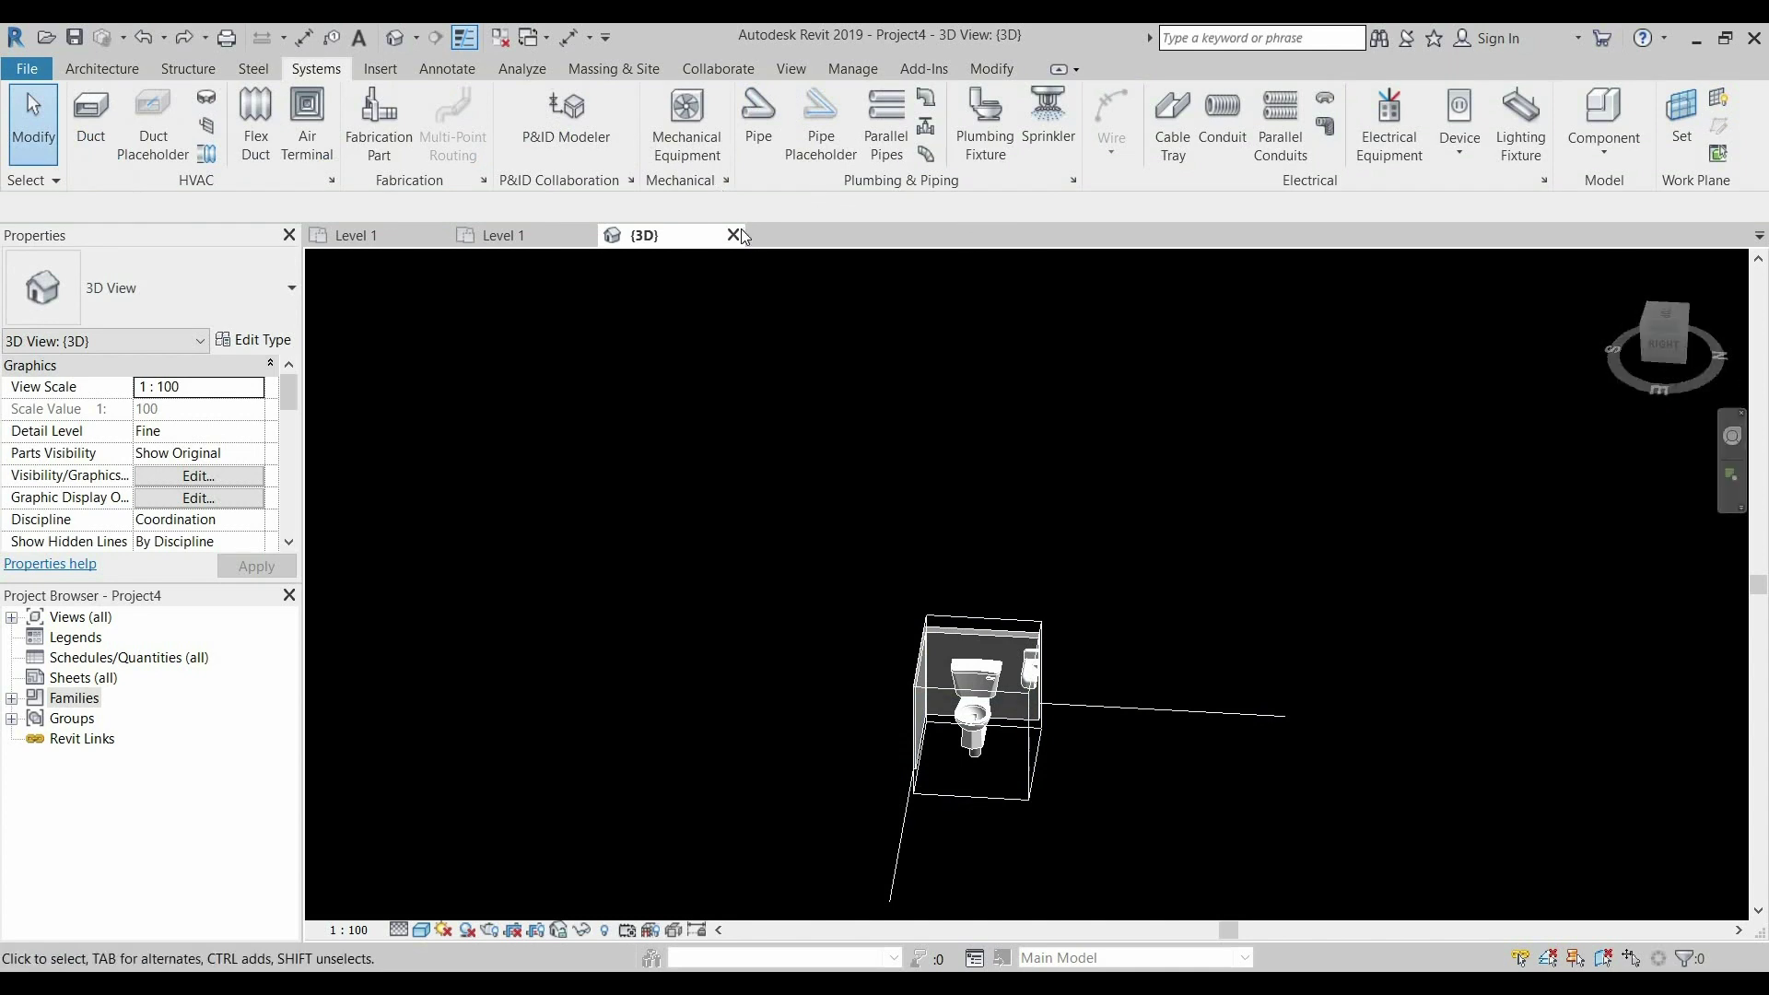
click(735, 235)
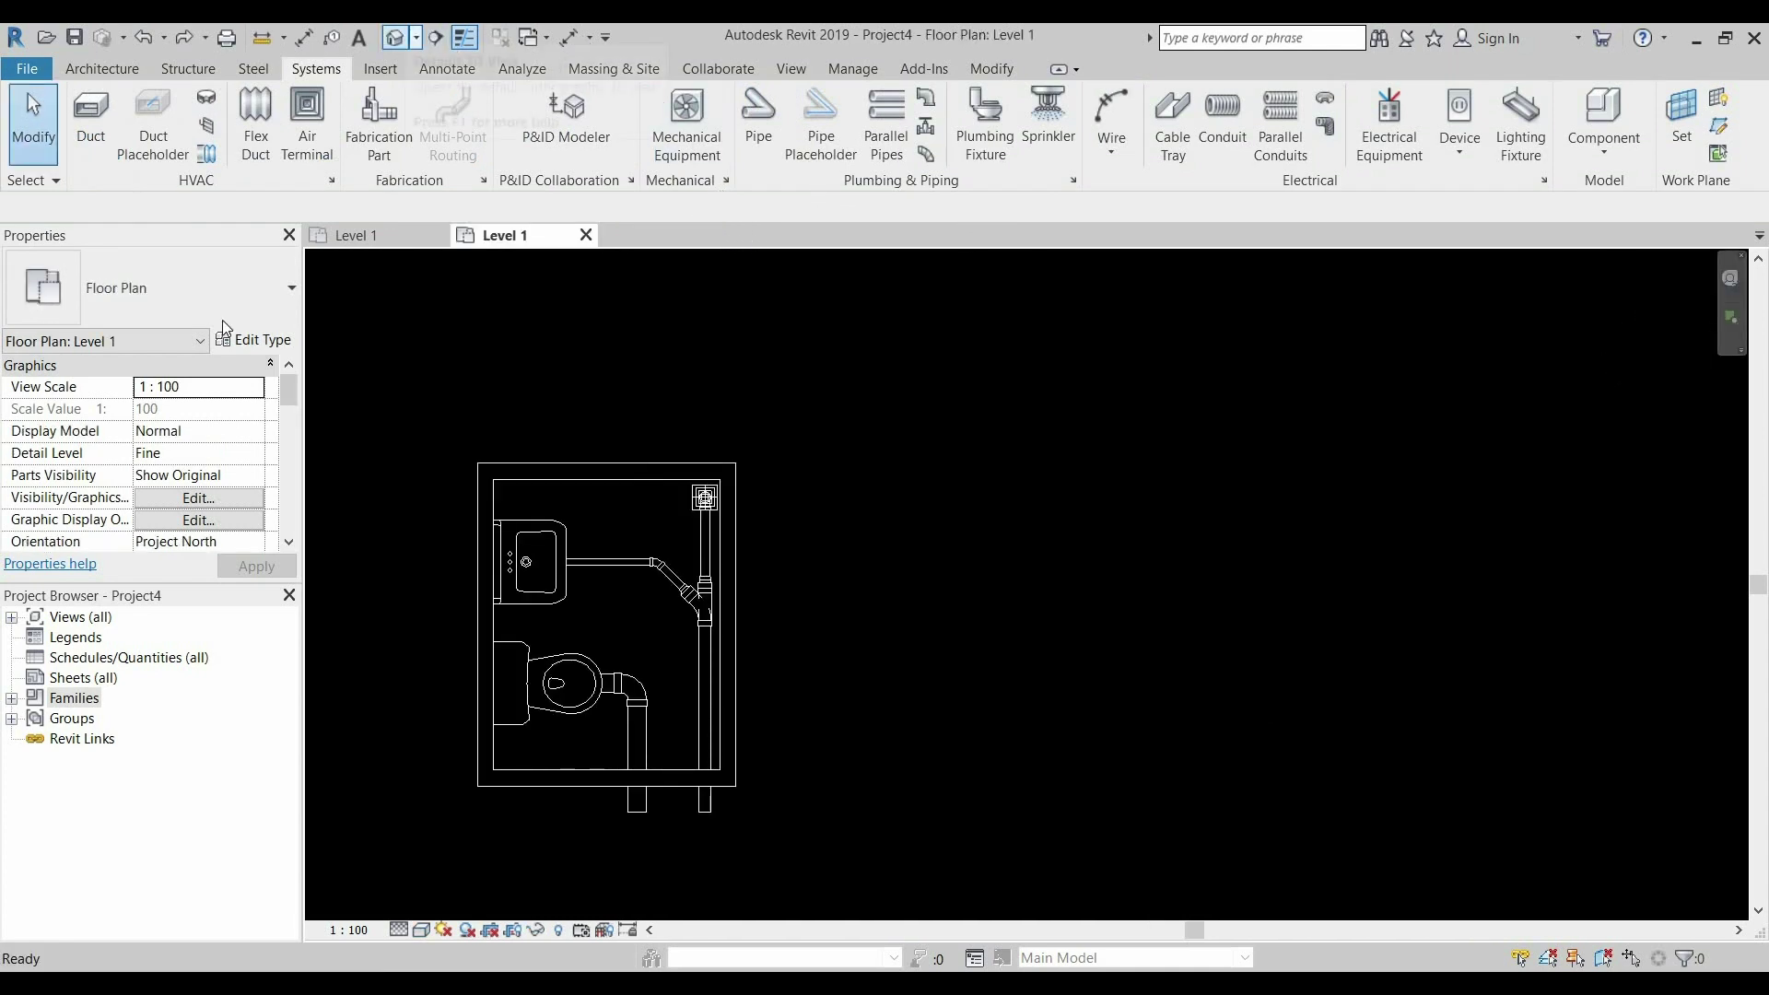
Window-select the bathroom plumbing and use BX for a section-boxed 3D view
drag(407, 389, 833, 871)
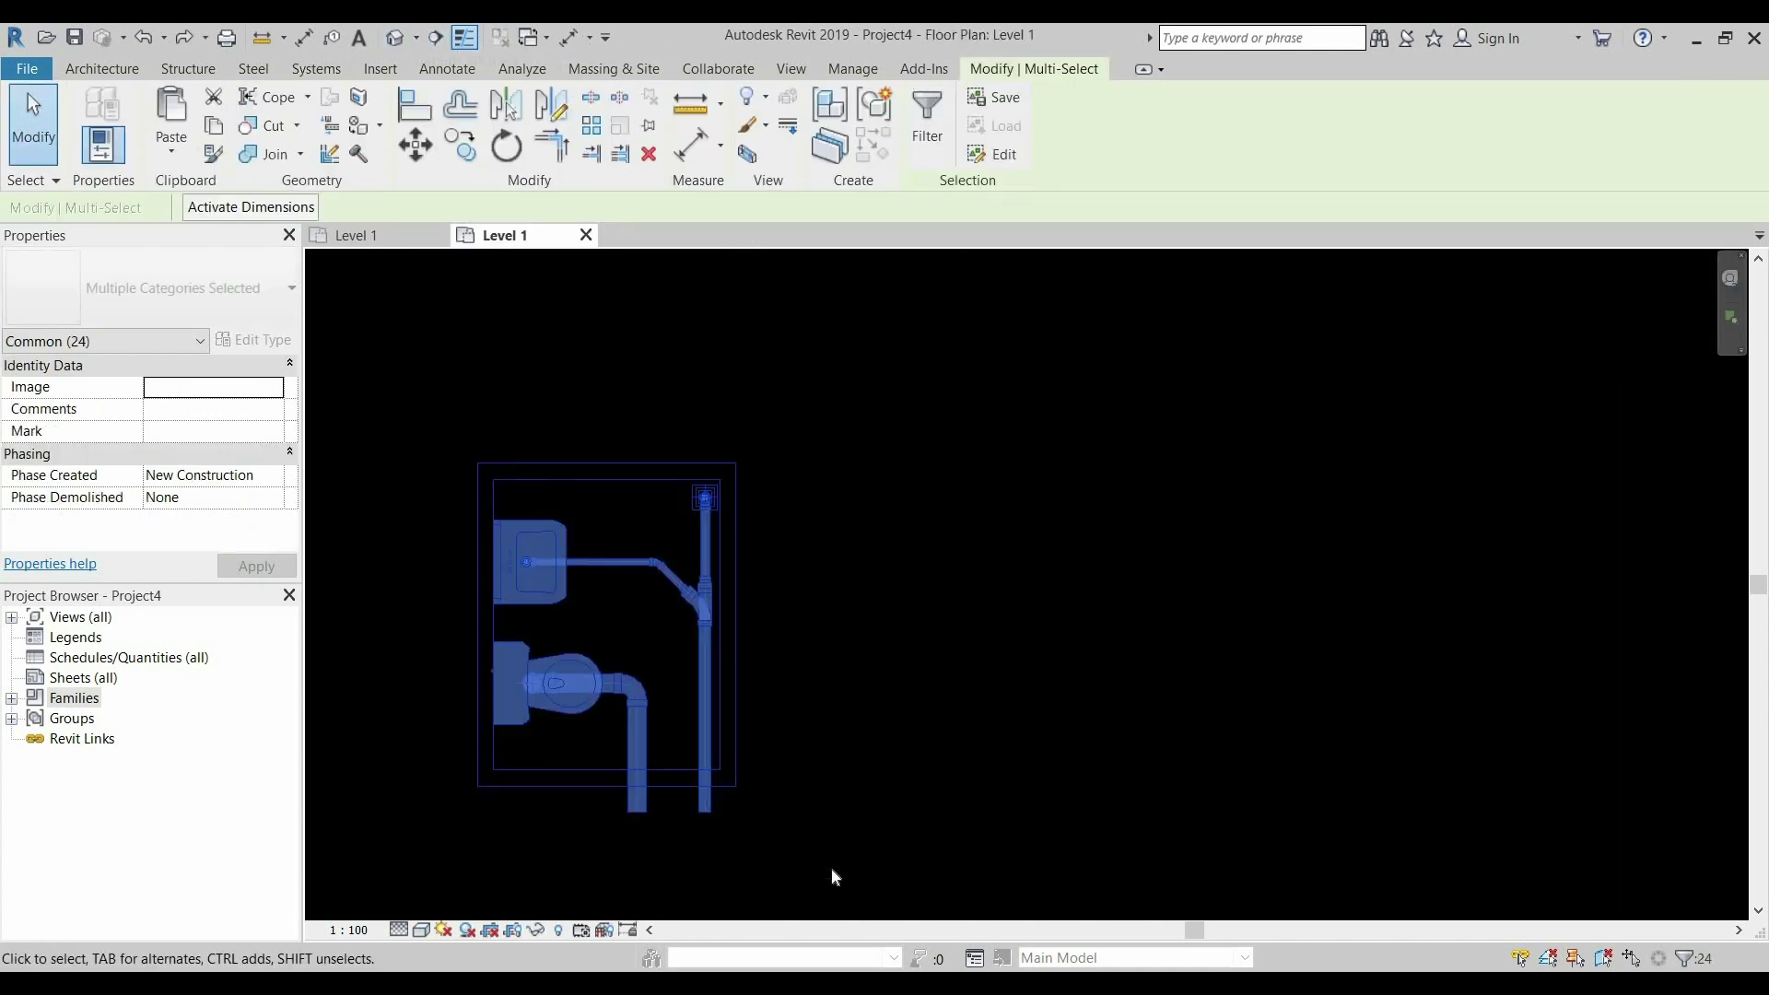
key(b)
key(x)
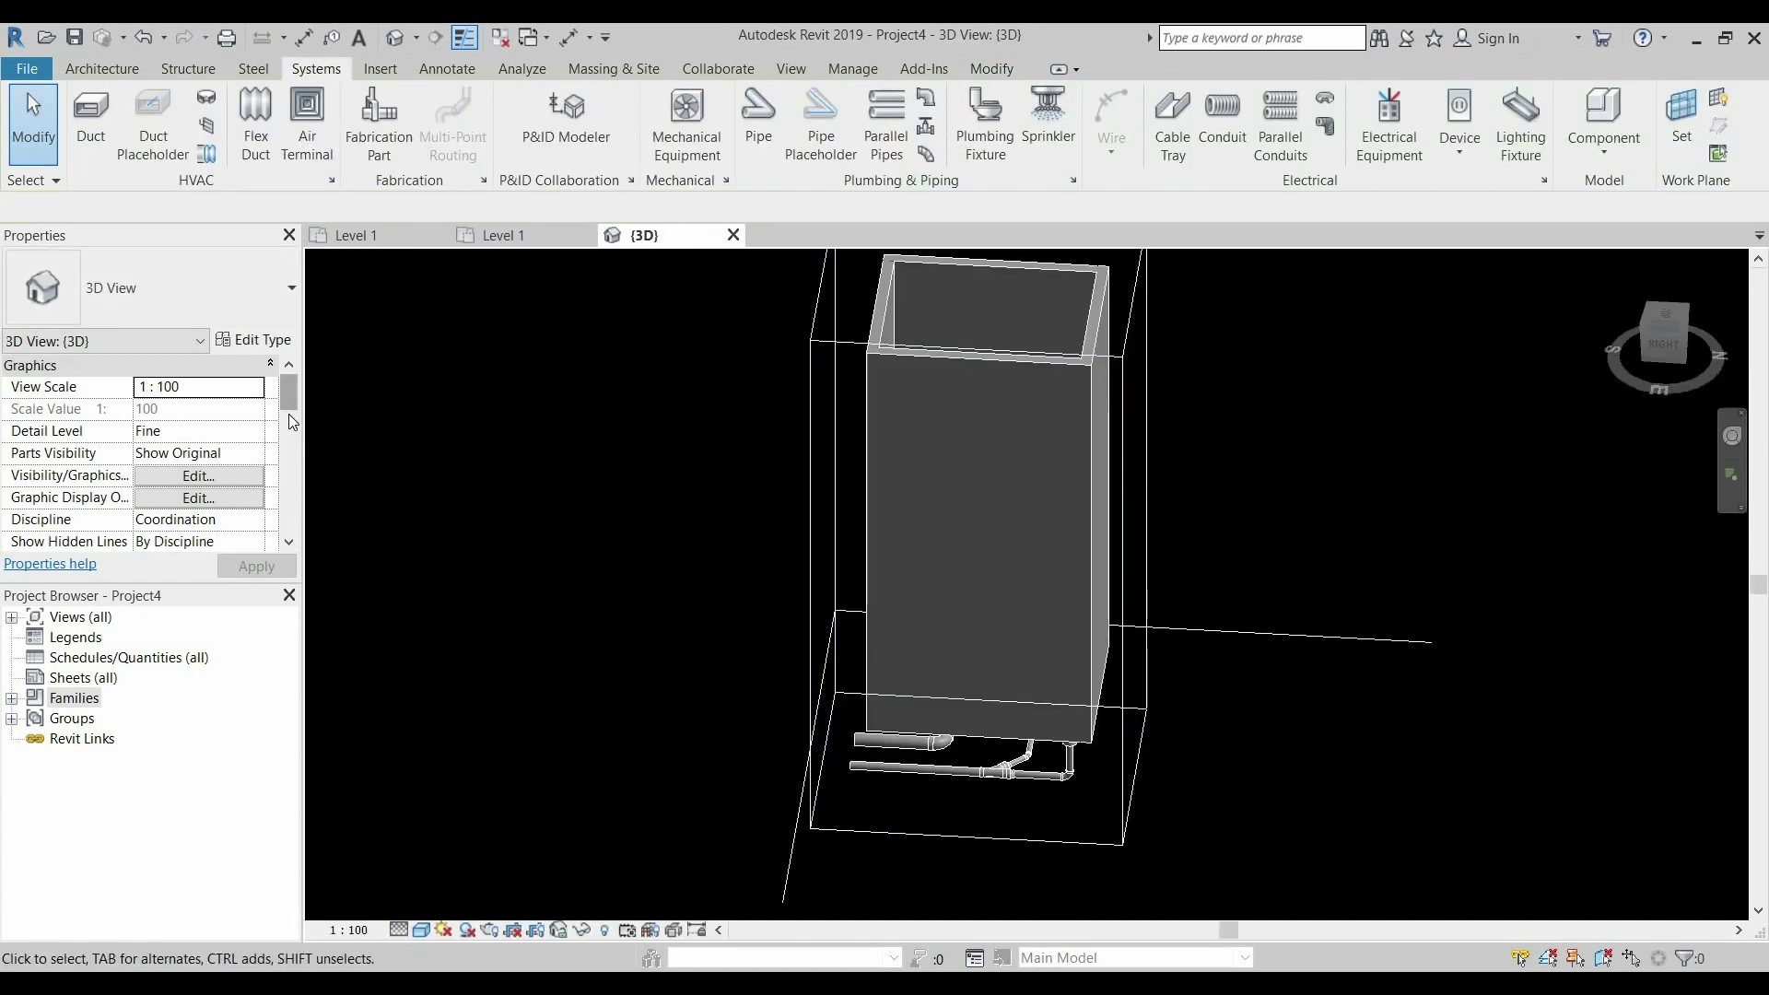
Apply the Plumbing discipline to the 3D view and orbit to review the PVC pipe runs
scroll(261, 419, down, 2)
click(256, 409)
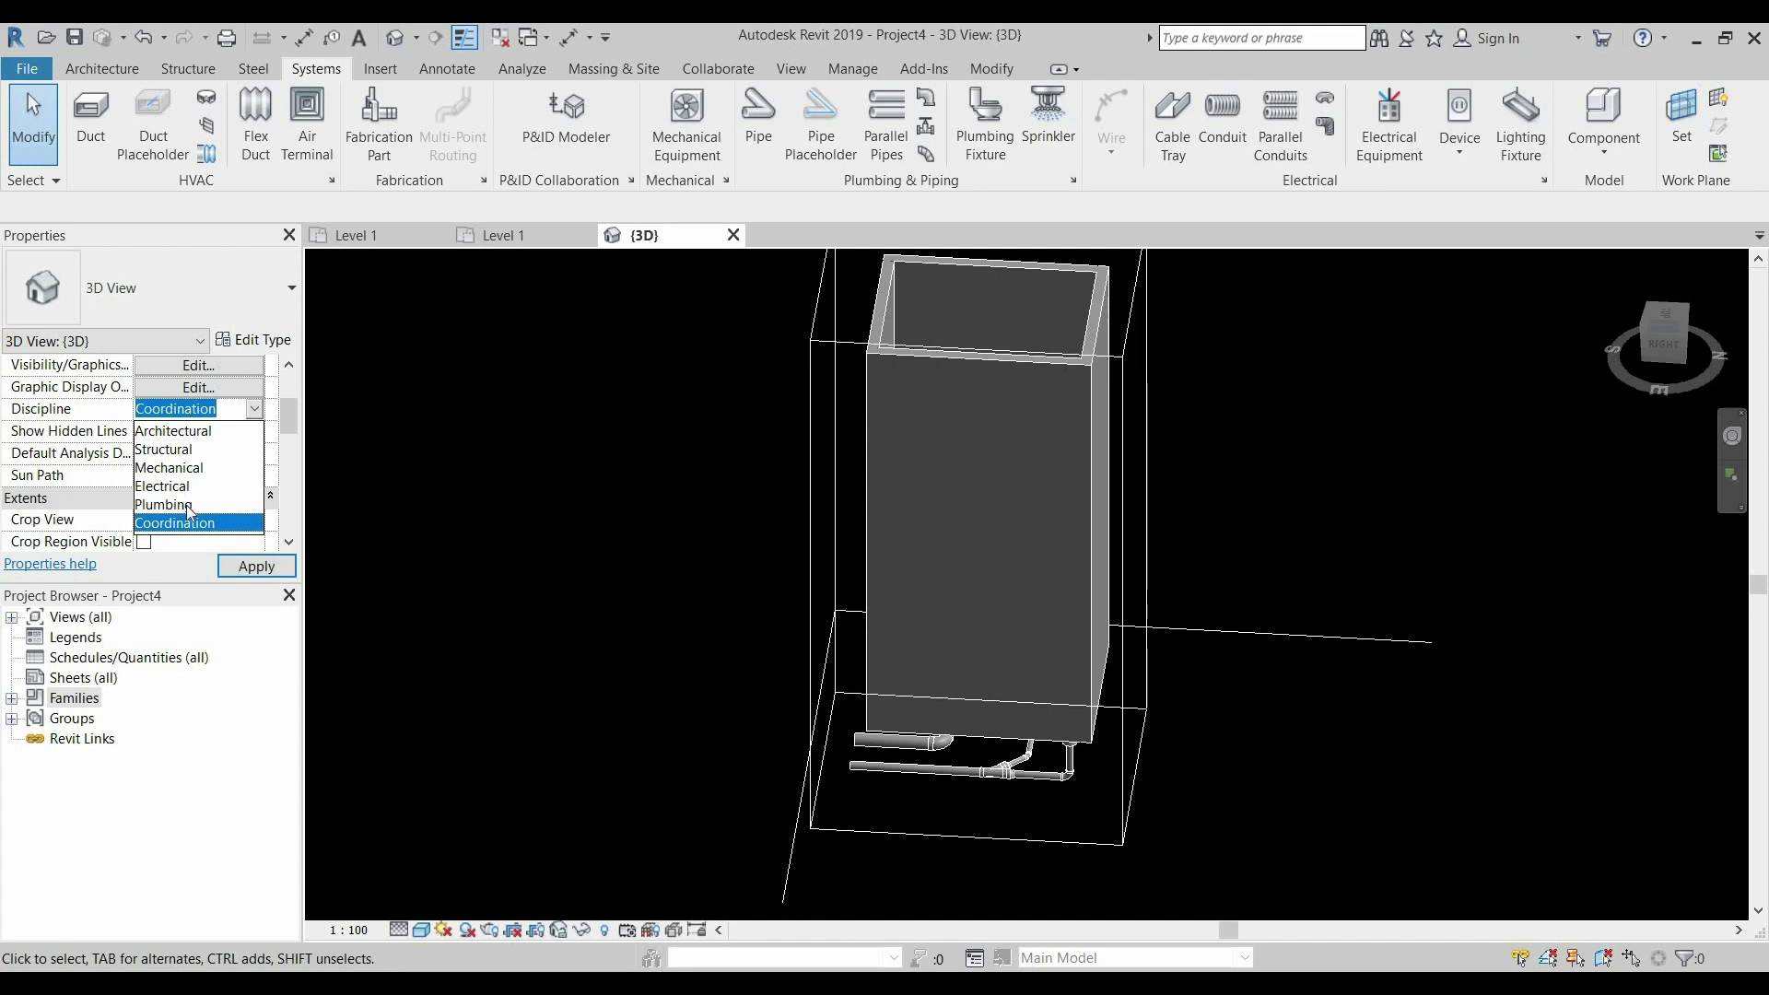
click(163, 504)
click(257, 566)
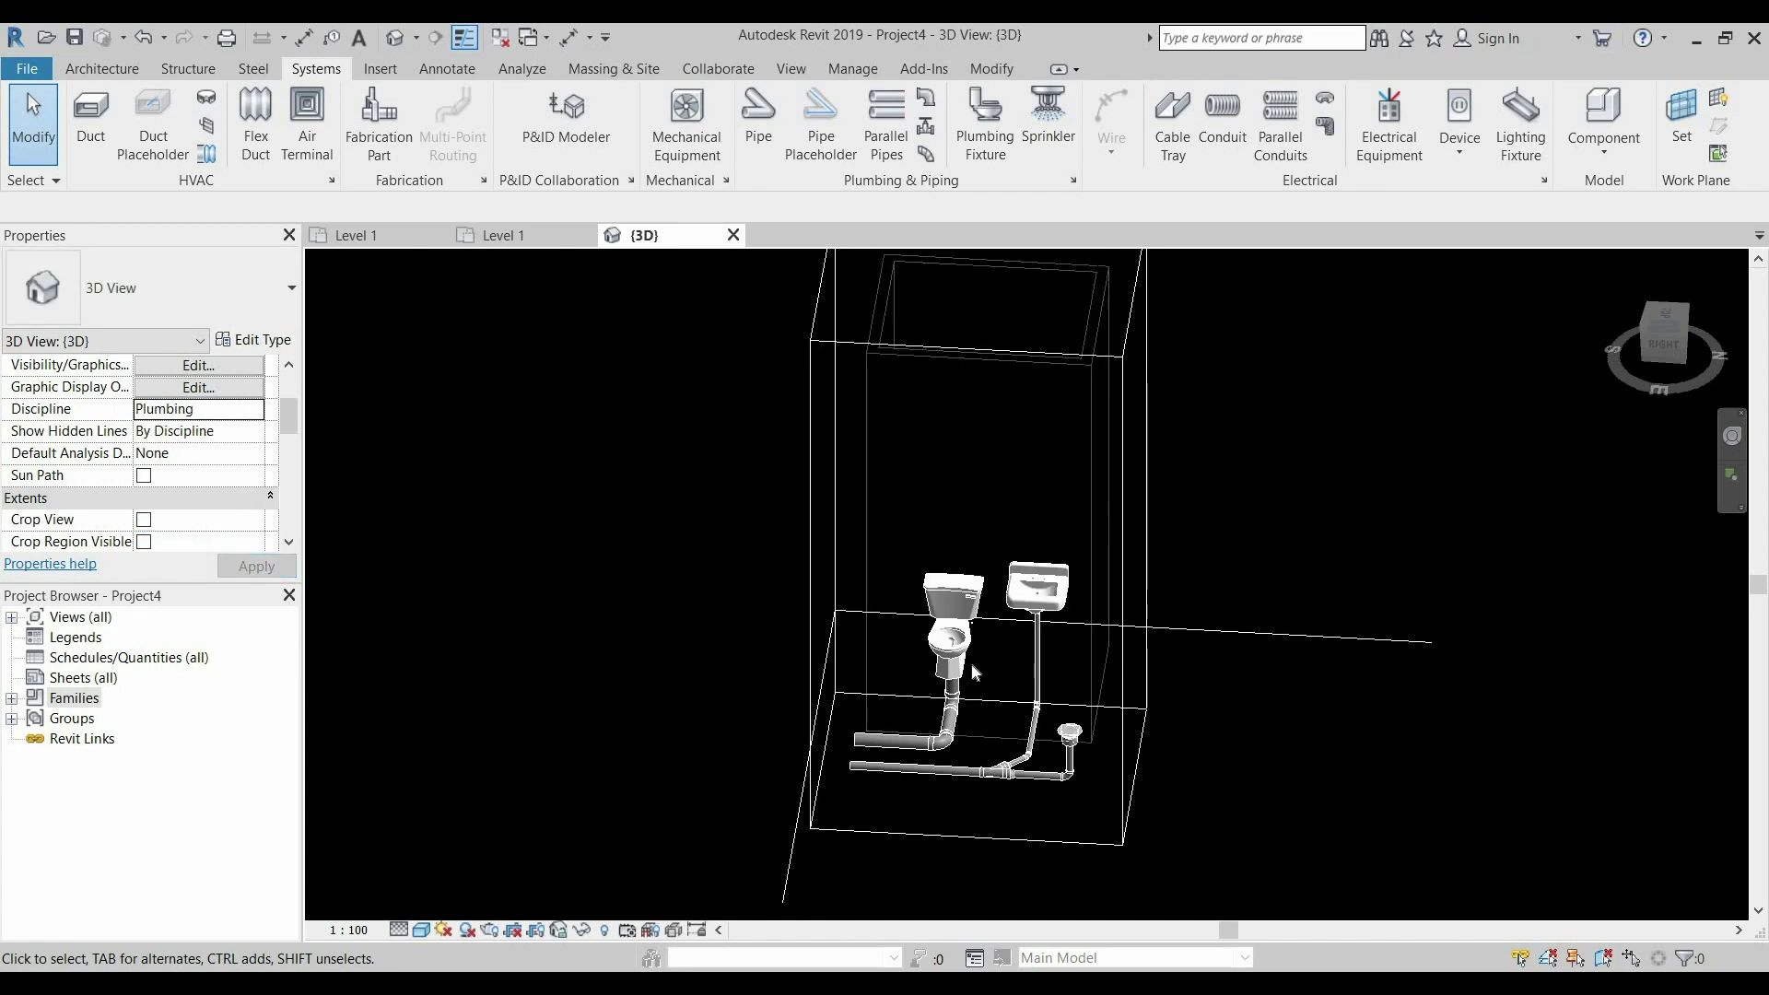
shift+middle_drag(949, 793, 958, 684)
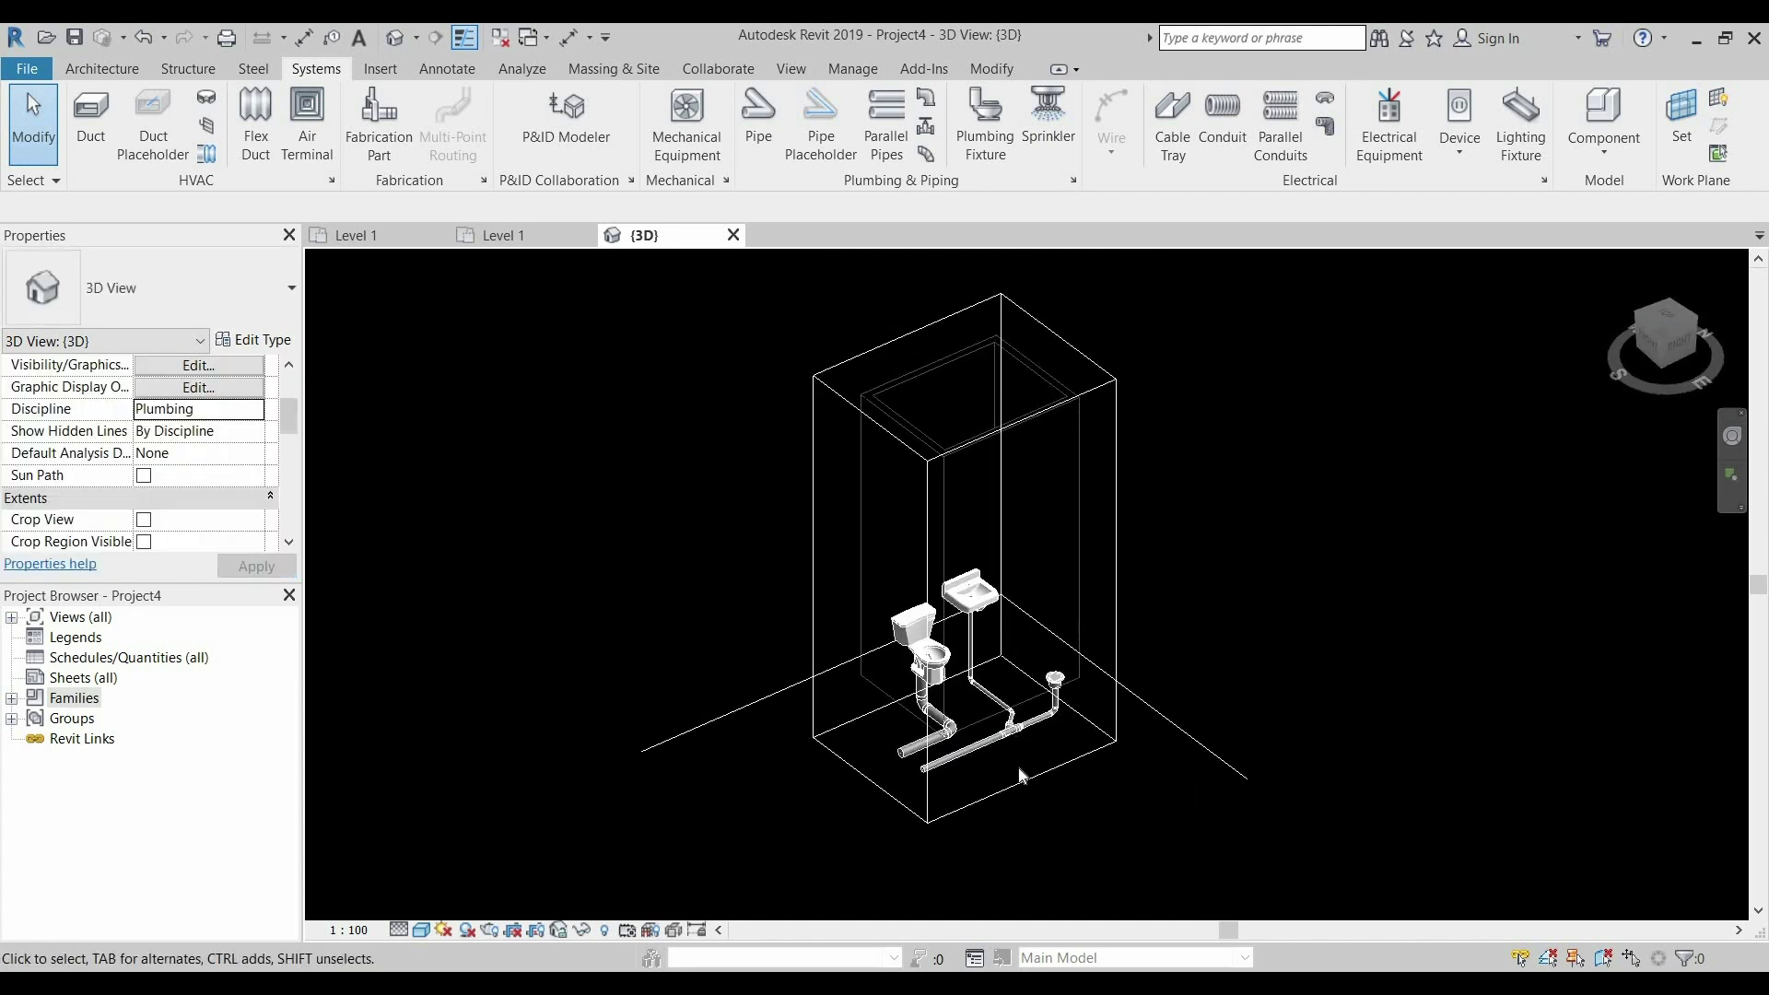
scroll(959, 685, up, 3)
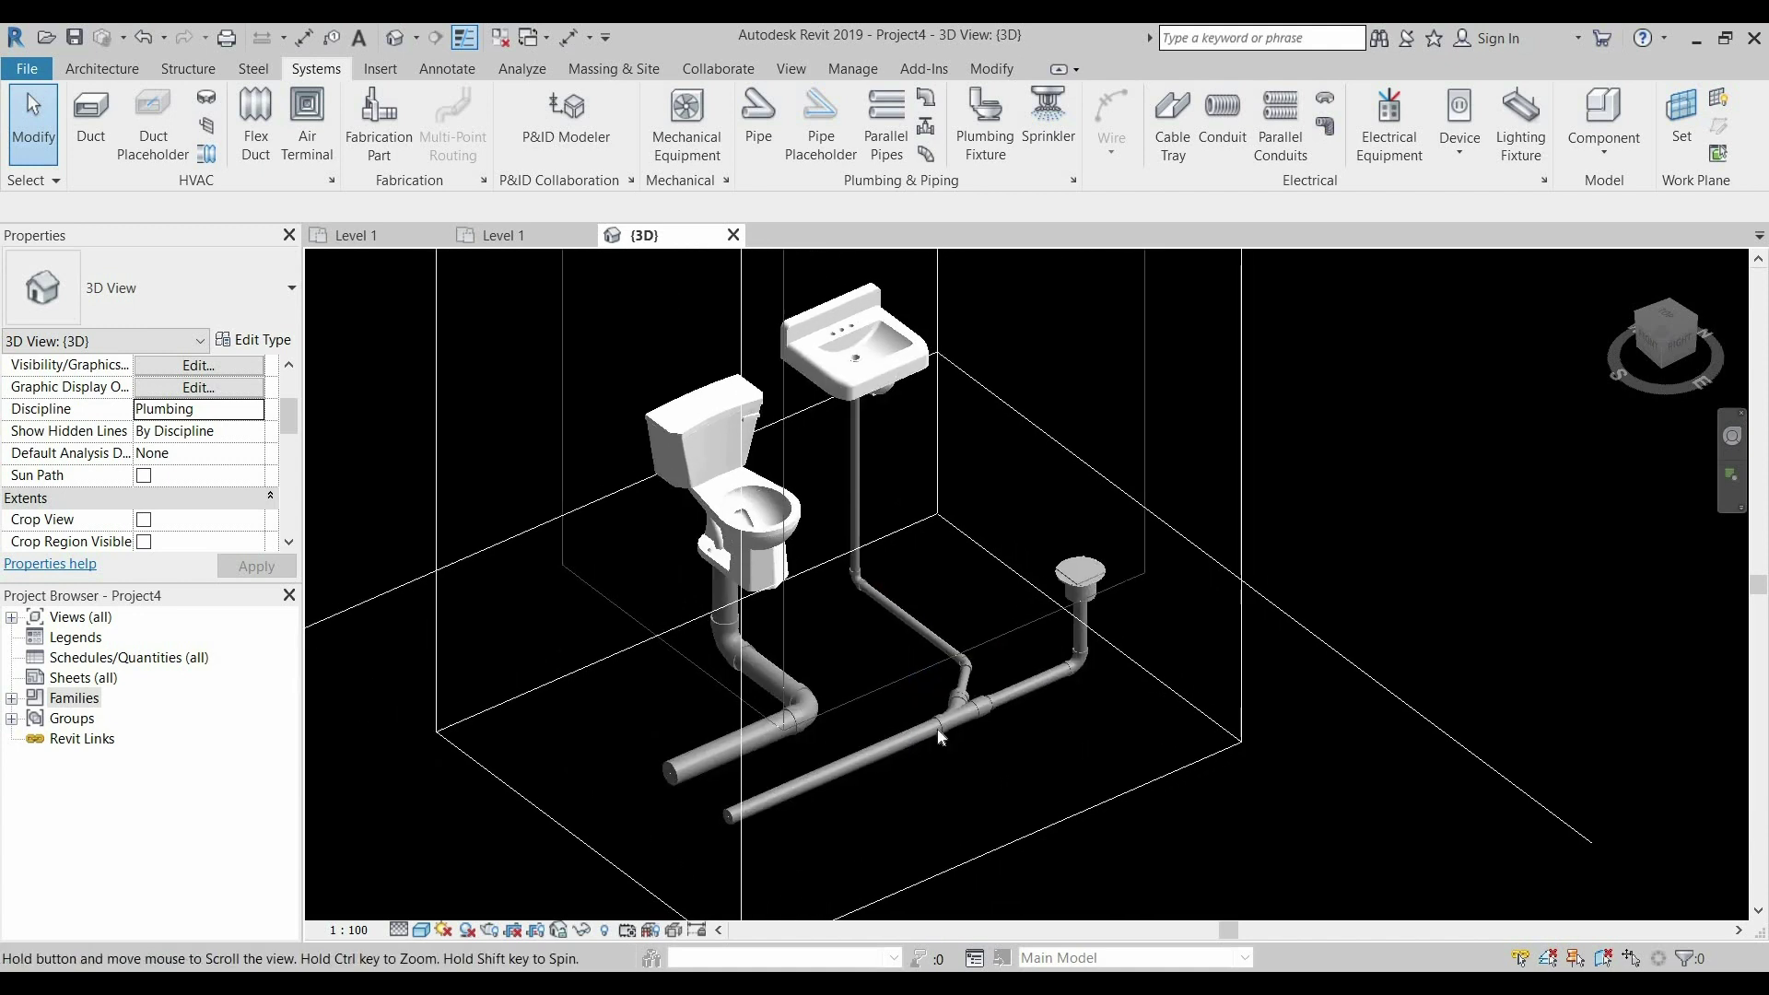
scroll(872, 615, up, 2)
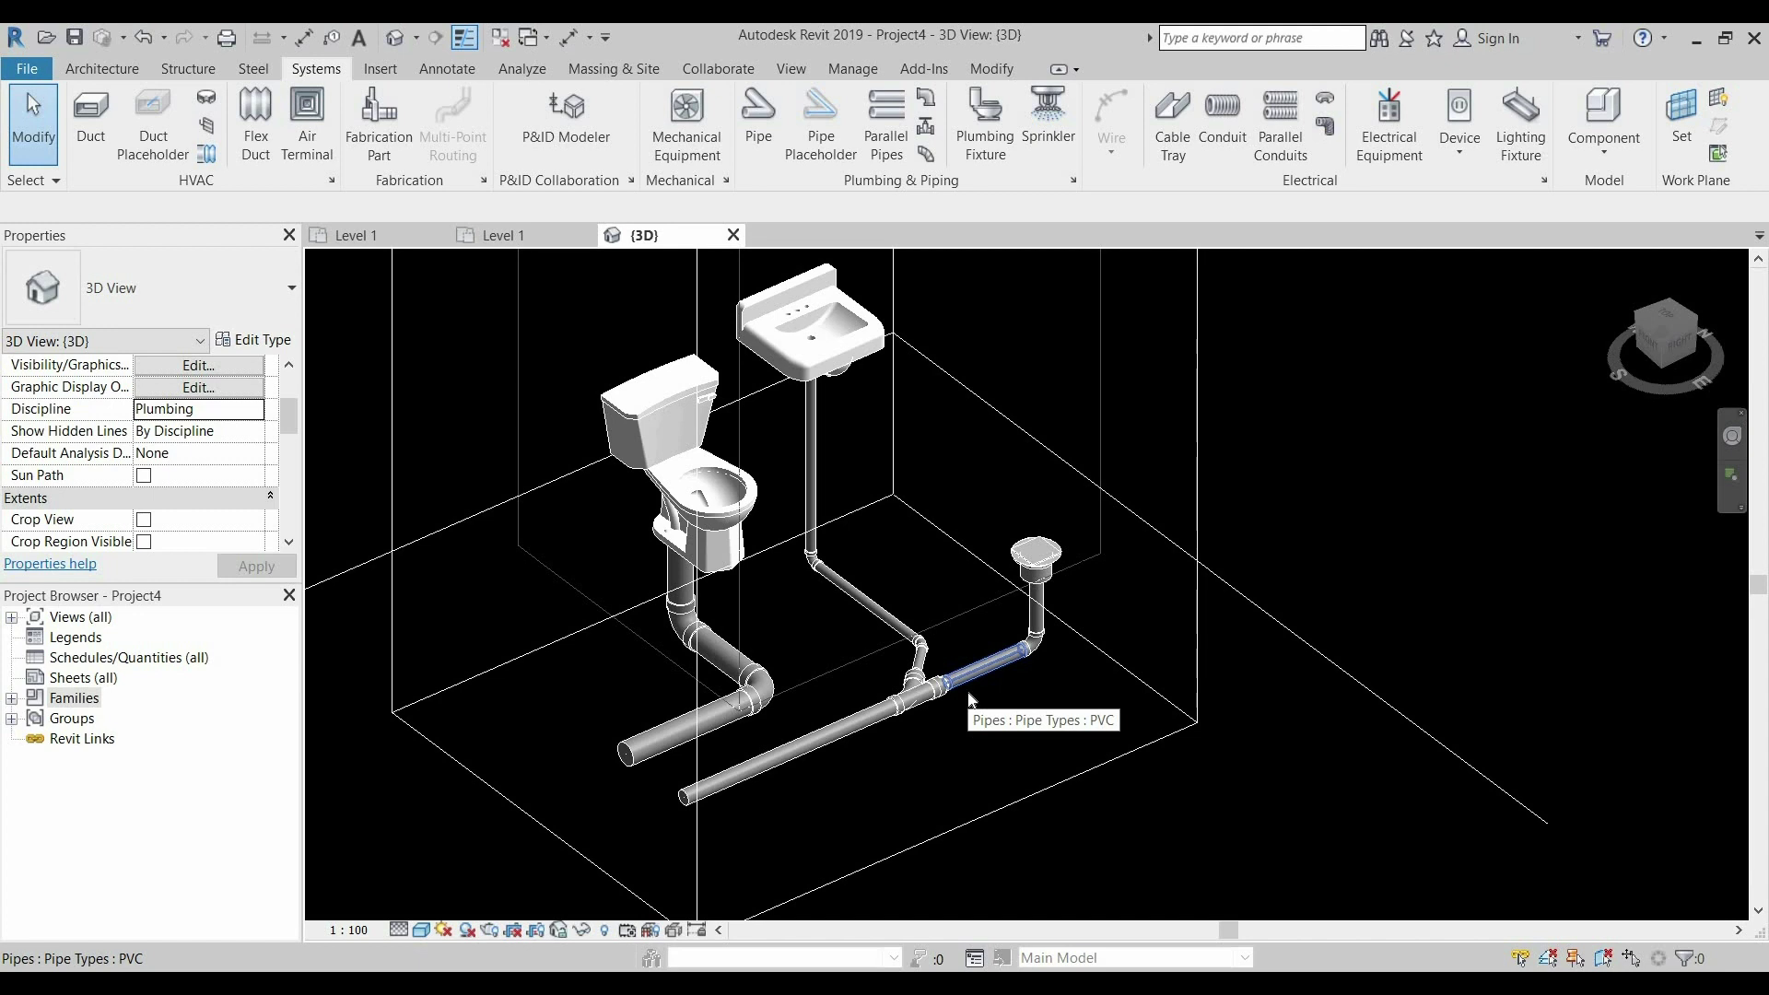
scroll(1067, 728, down, 2)
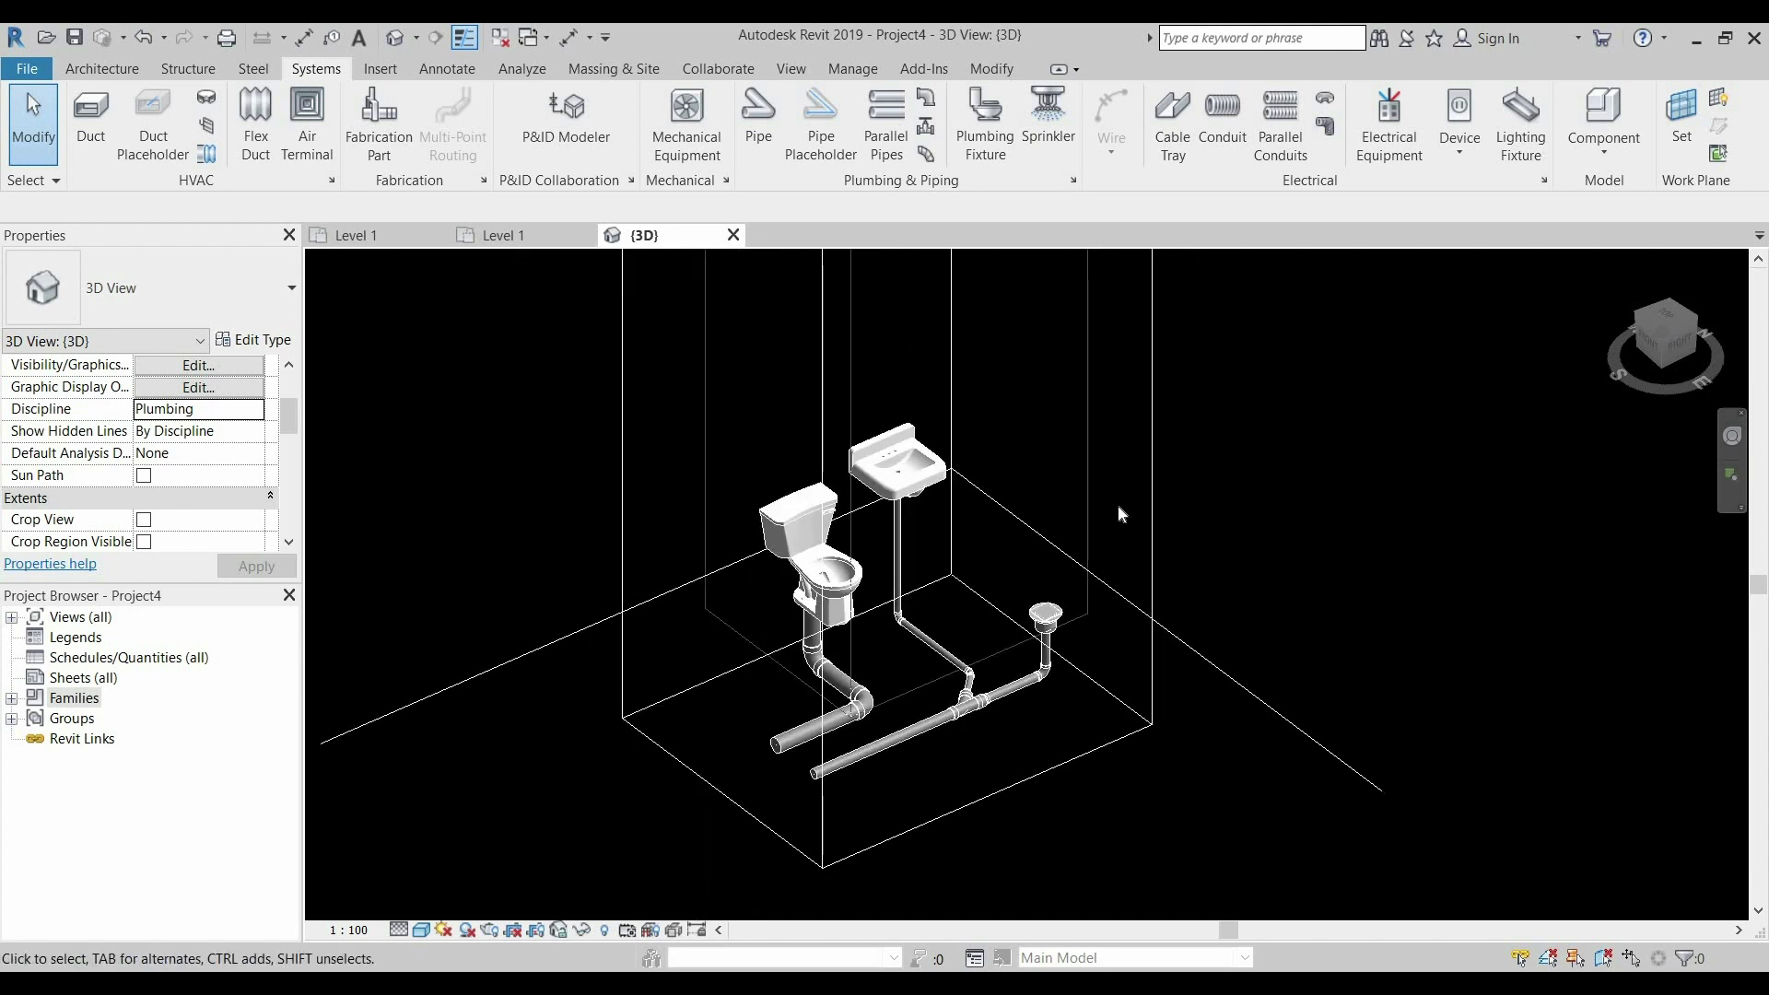